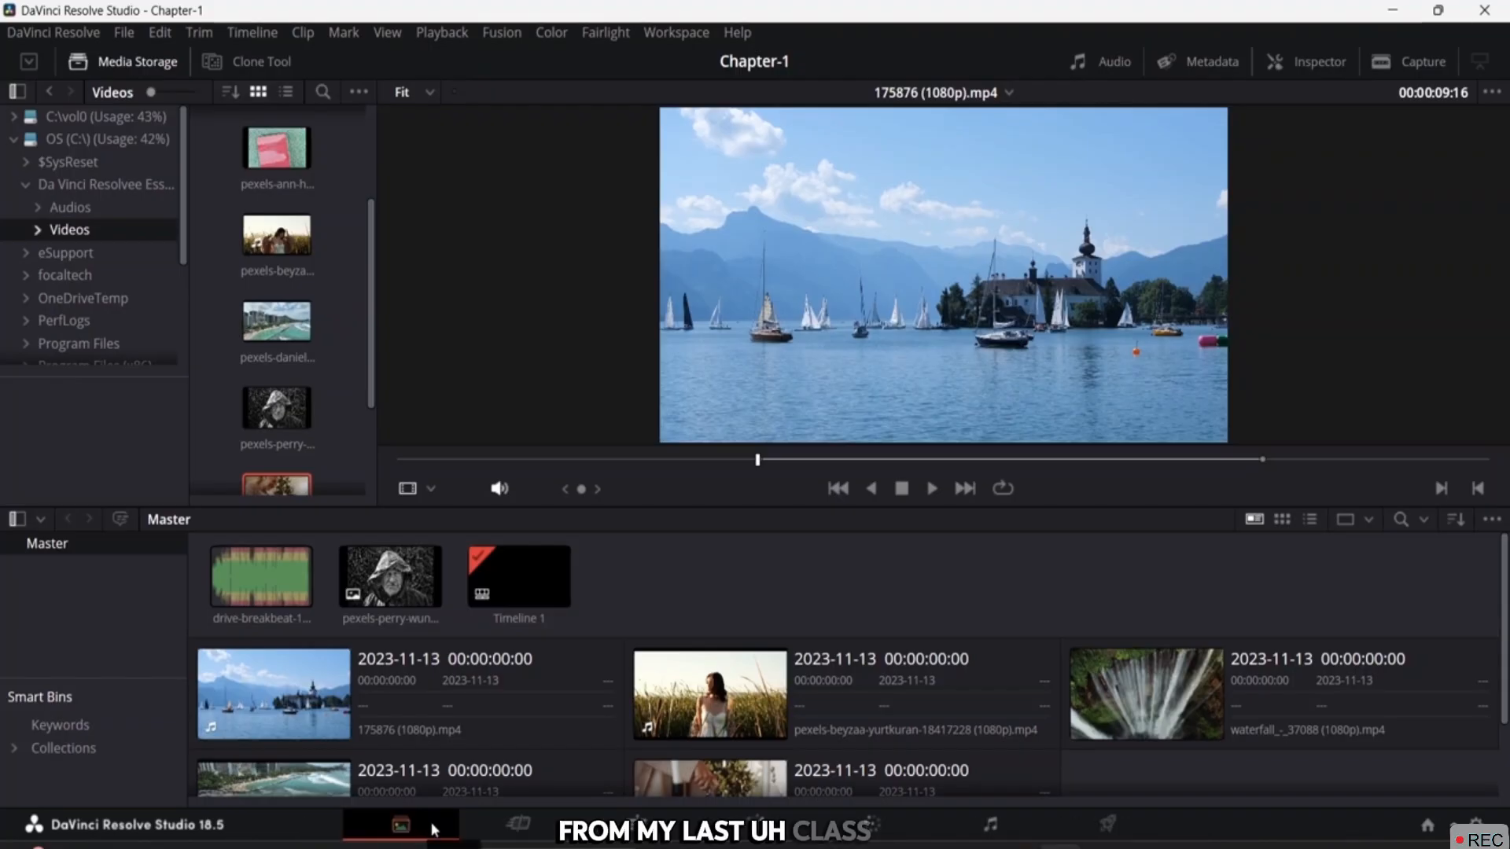
On the Cut page, delete Timeline 1 from the media pool and confirm its removal.
click(518, 823)
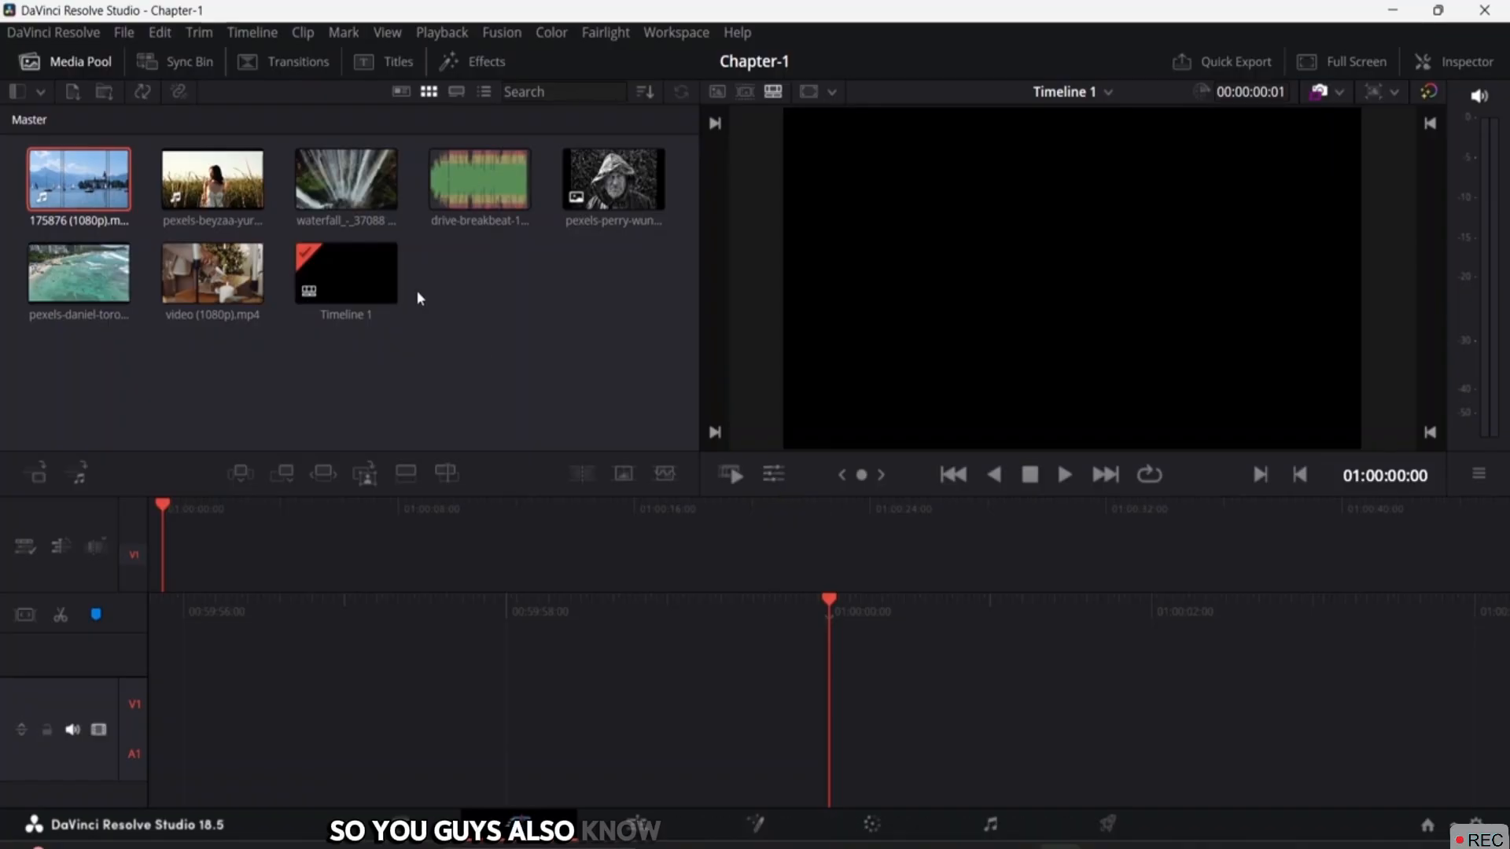
click(369, 283)
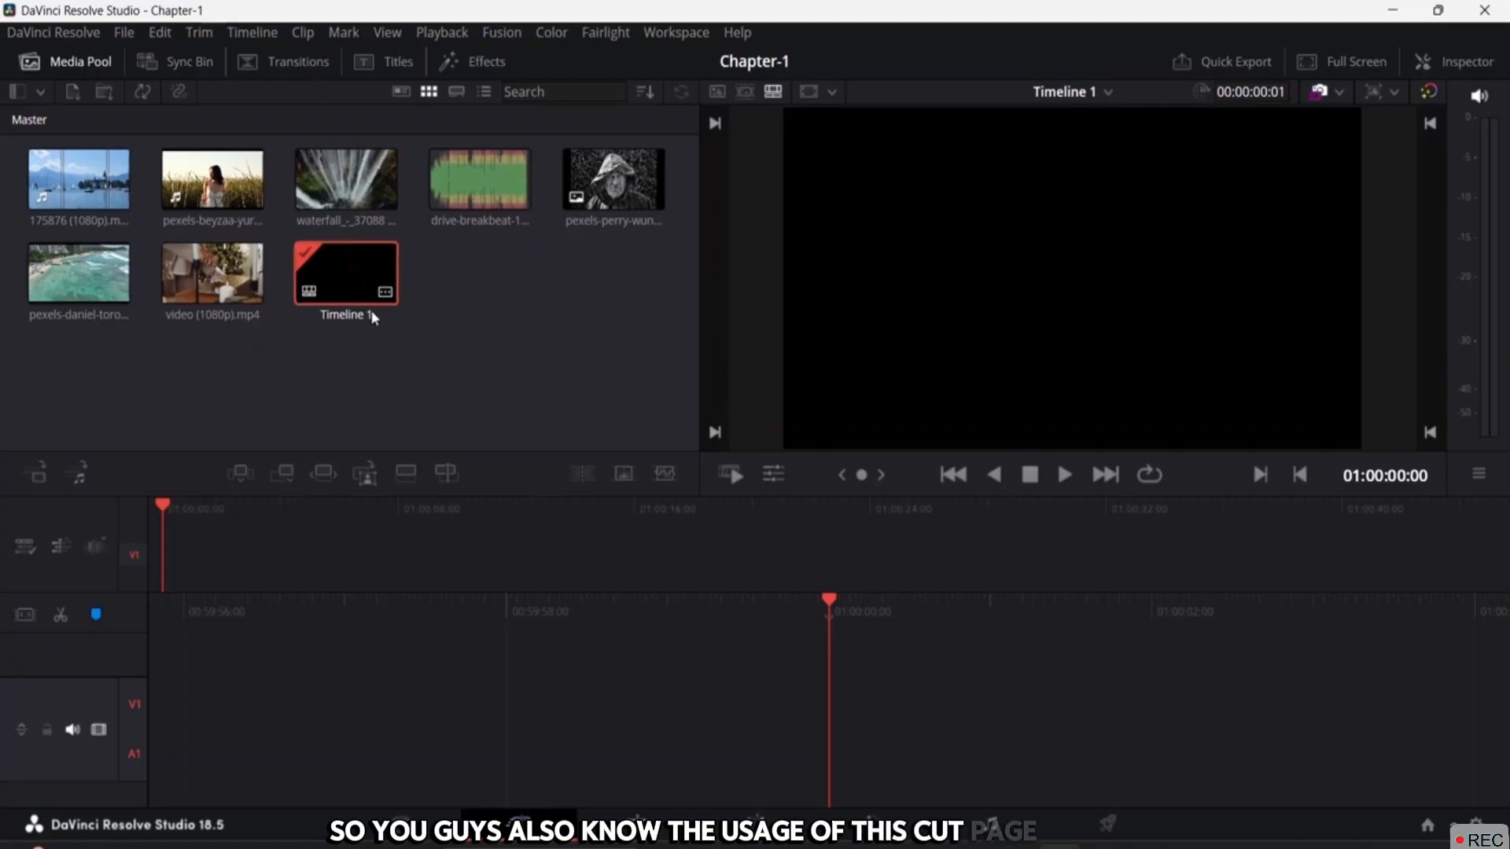
key(Delete)
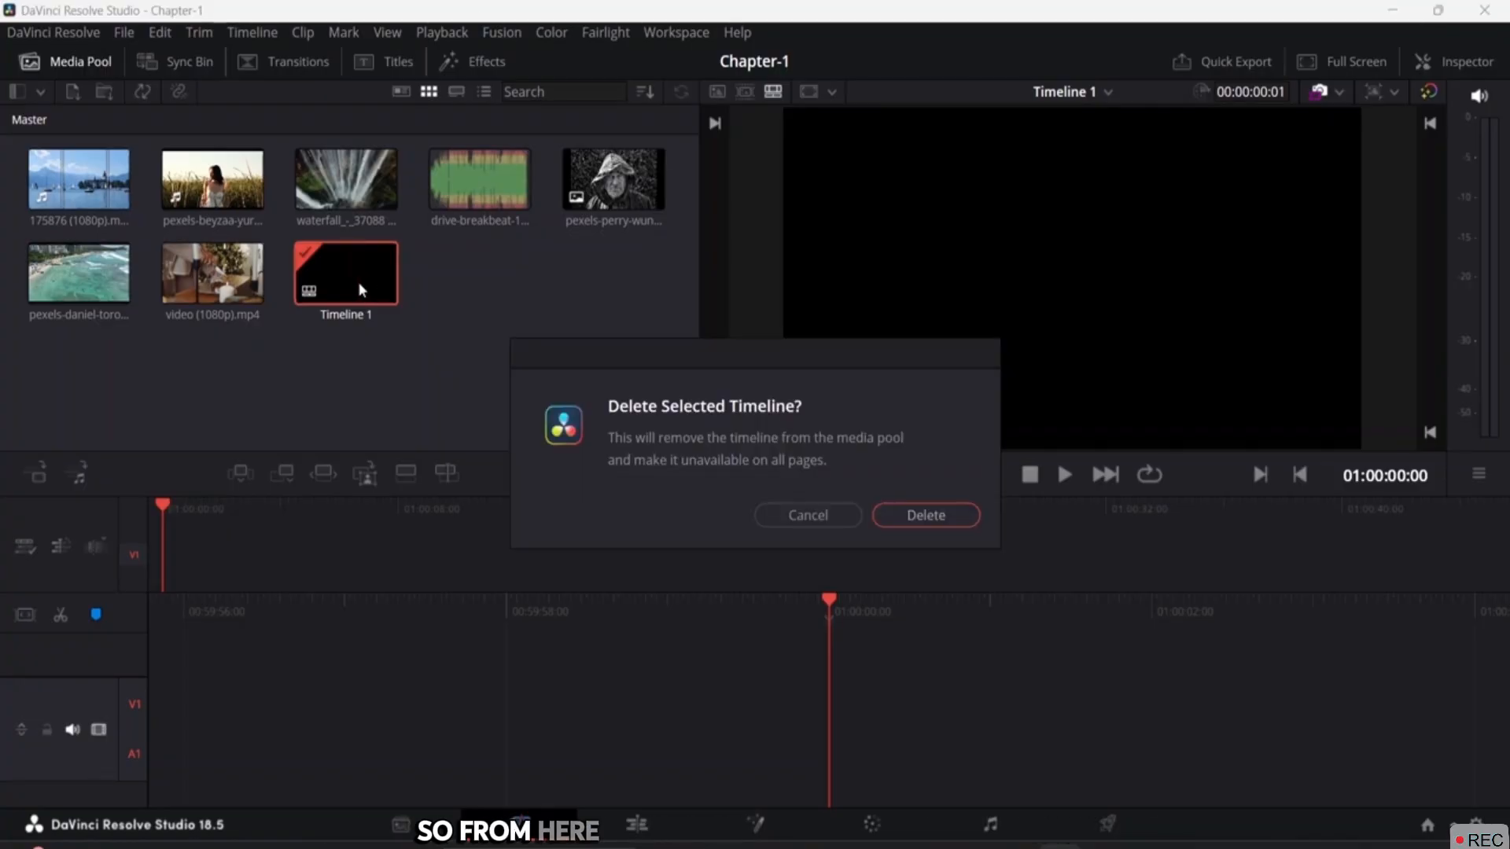
click(892, 521)
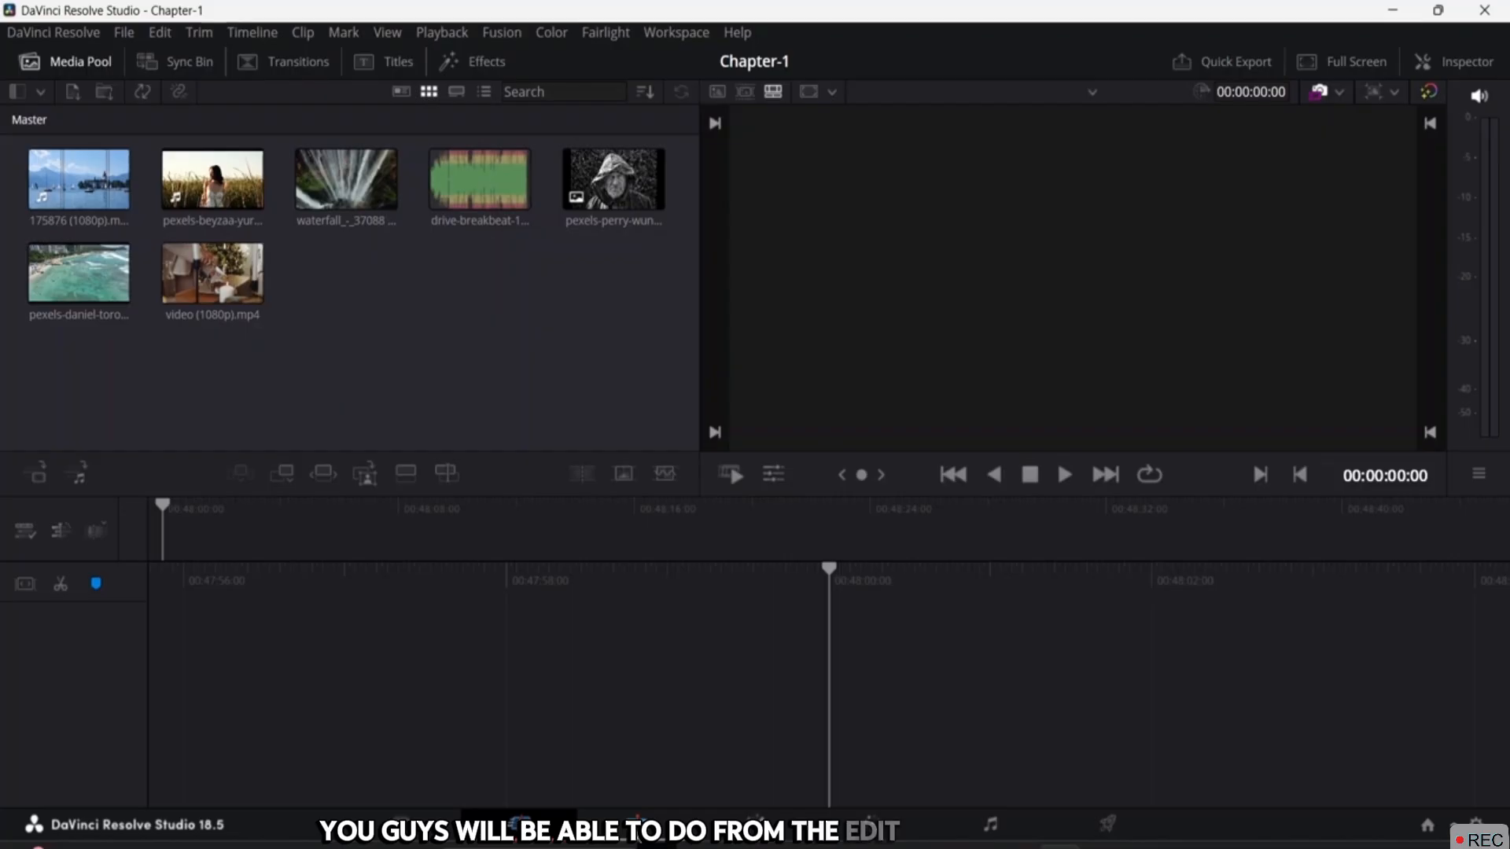
On the Edit page, load the clip of the woman in the reed field into the source viewer at its first frame.
click(637, 824)
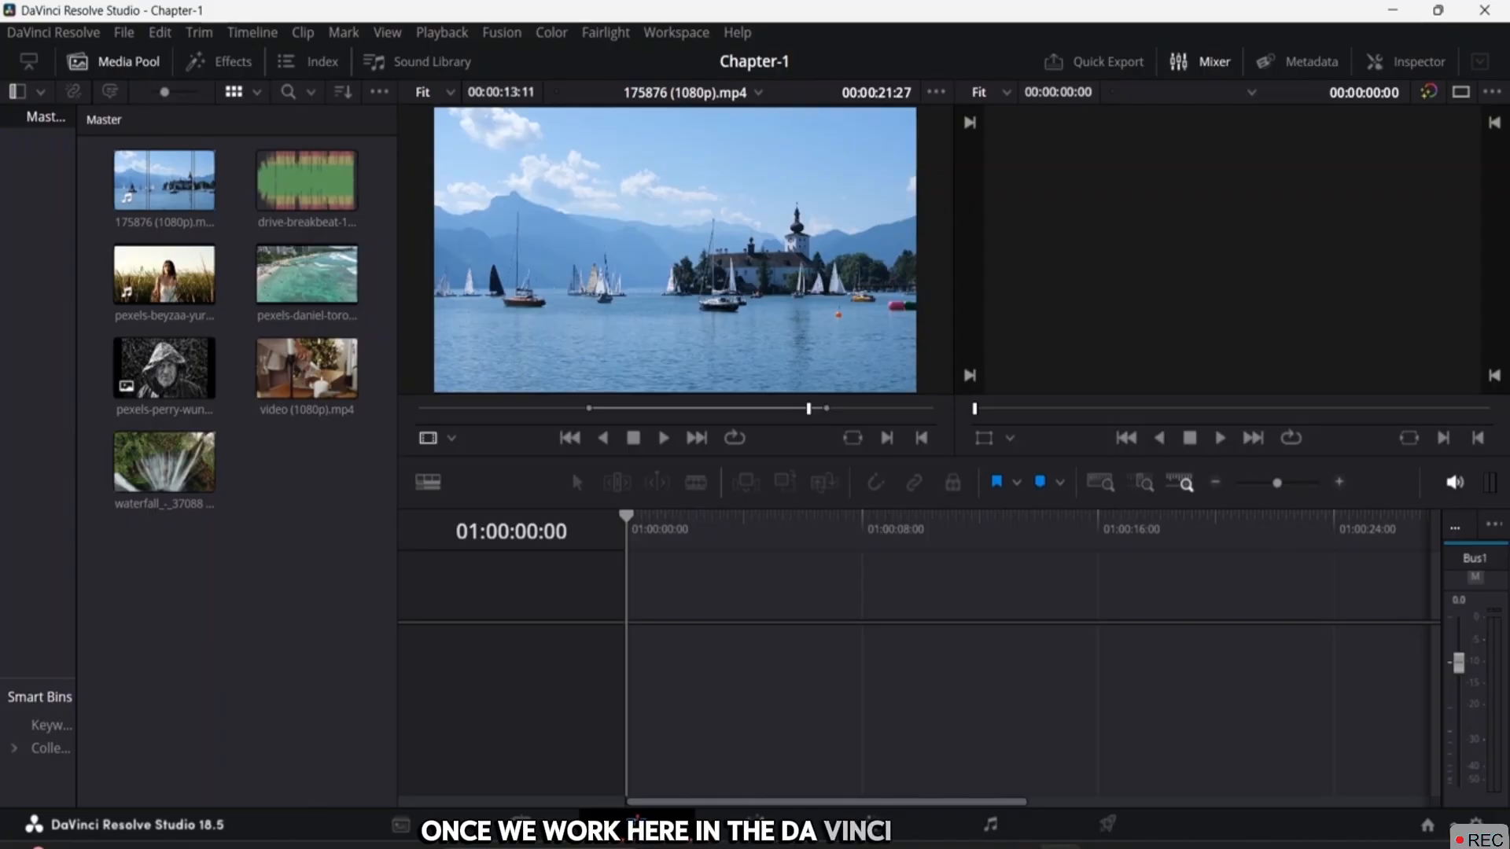
mouse_move(660, 313)
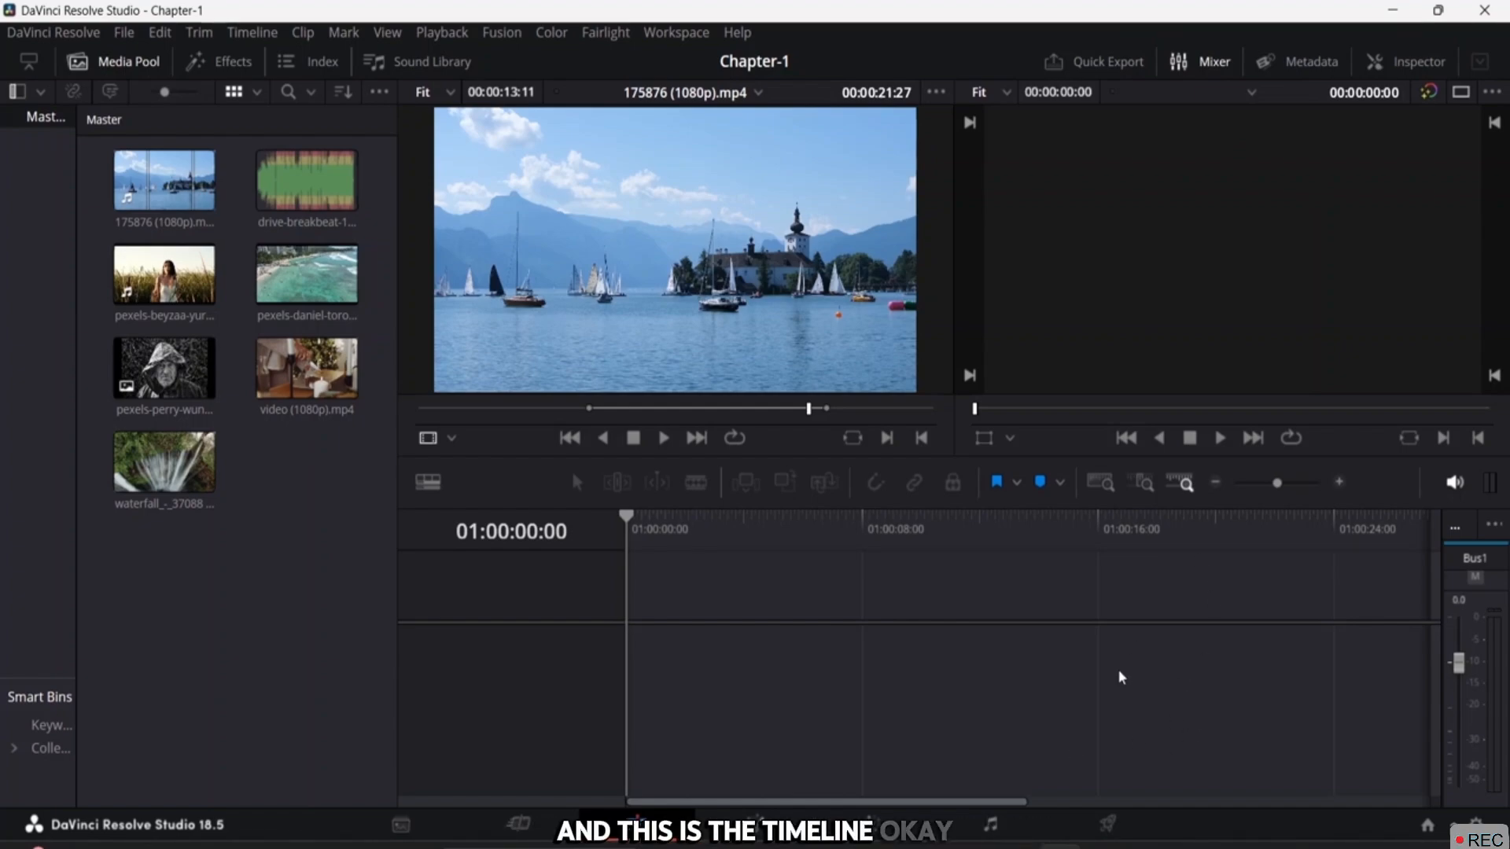
click(155, 220)
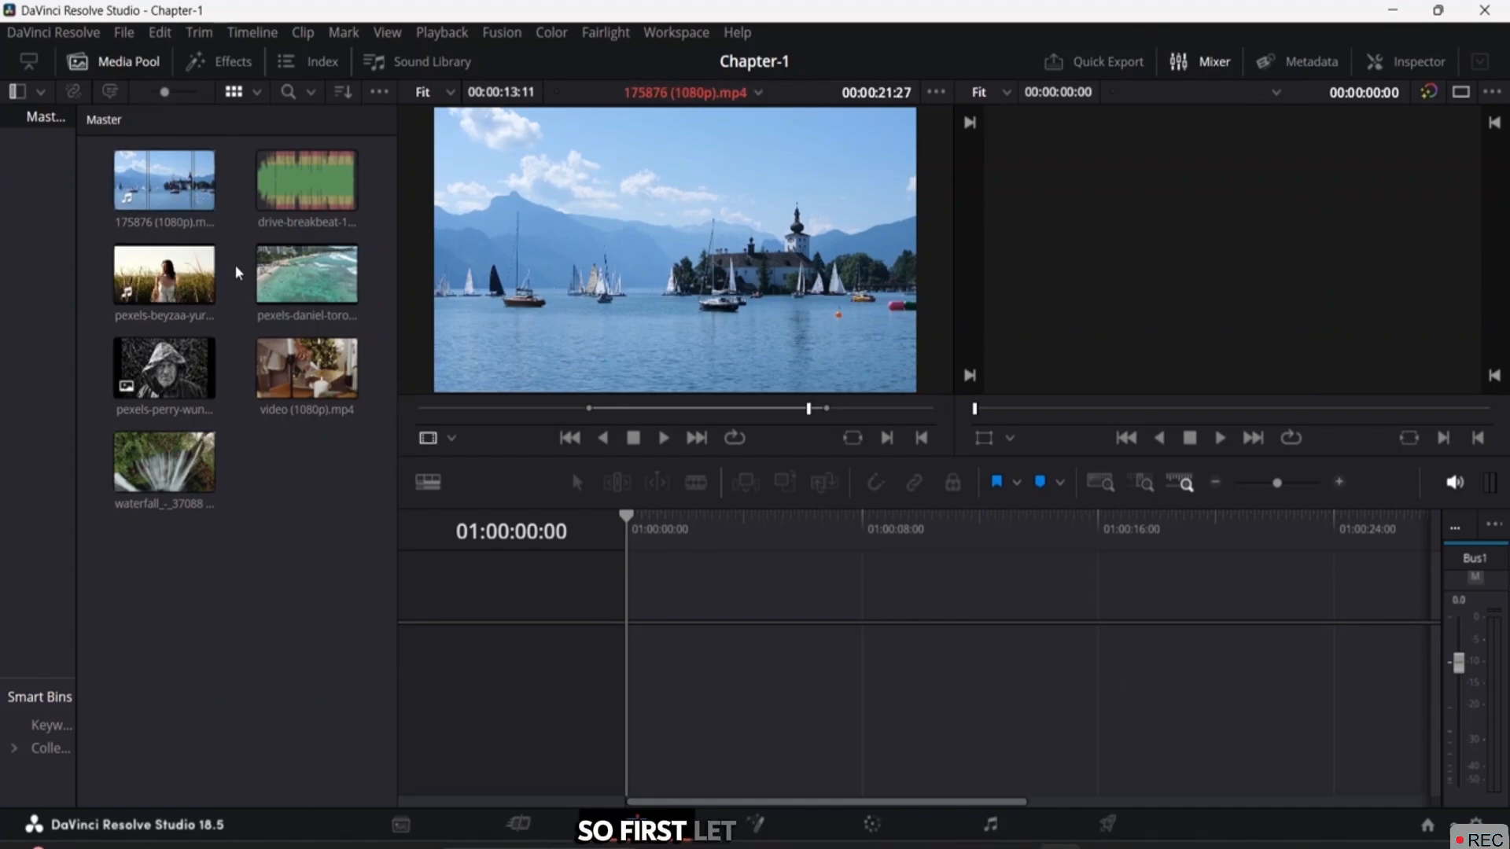
click(165, 271)
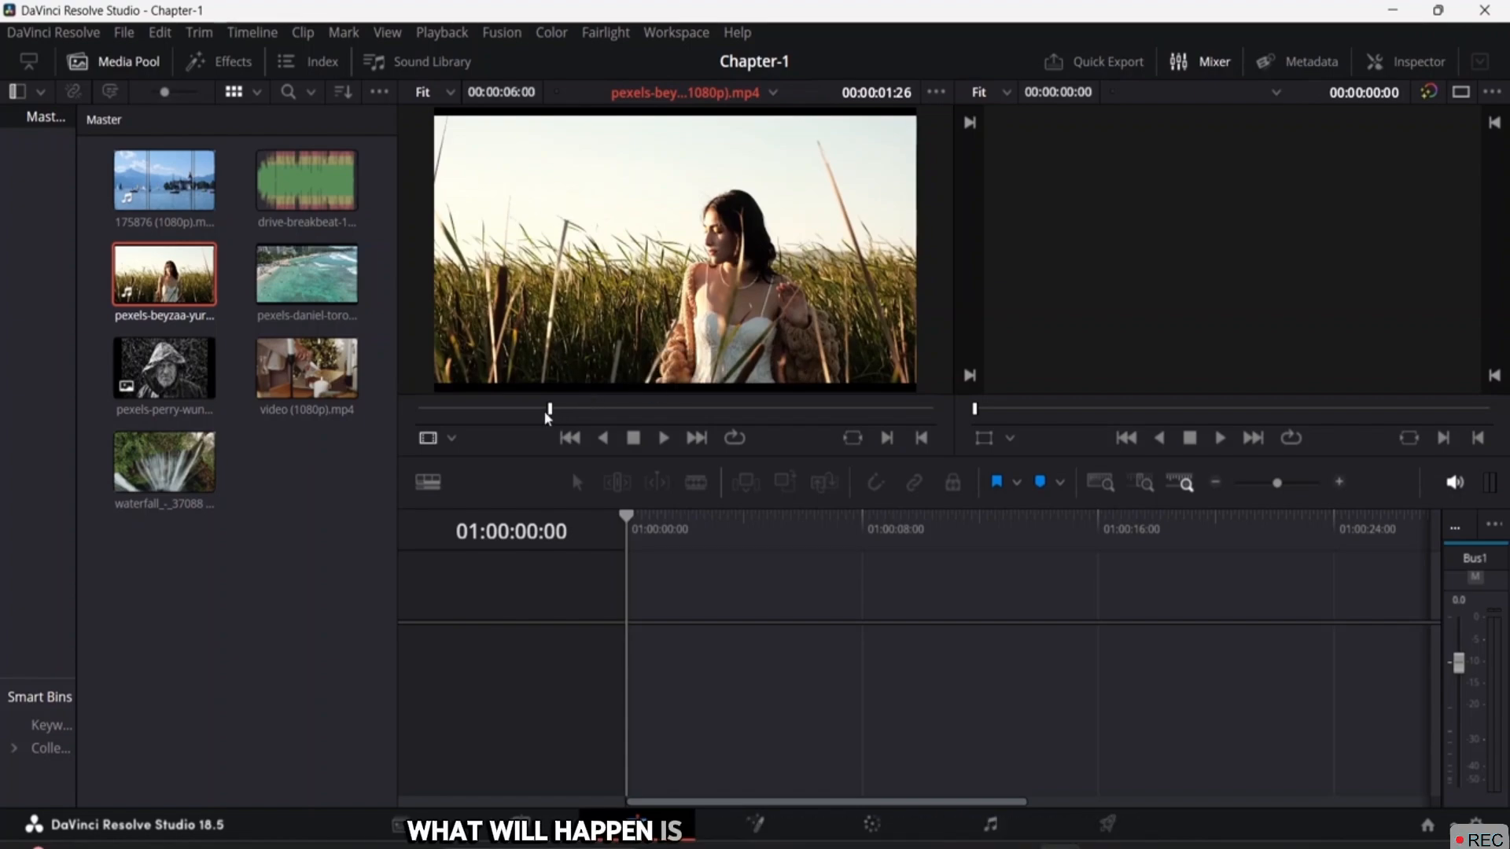
drag(549, 410, 418, 409)
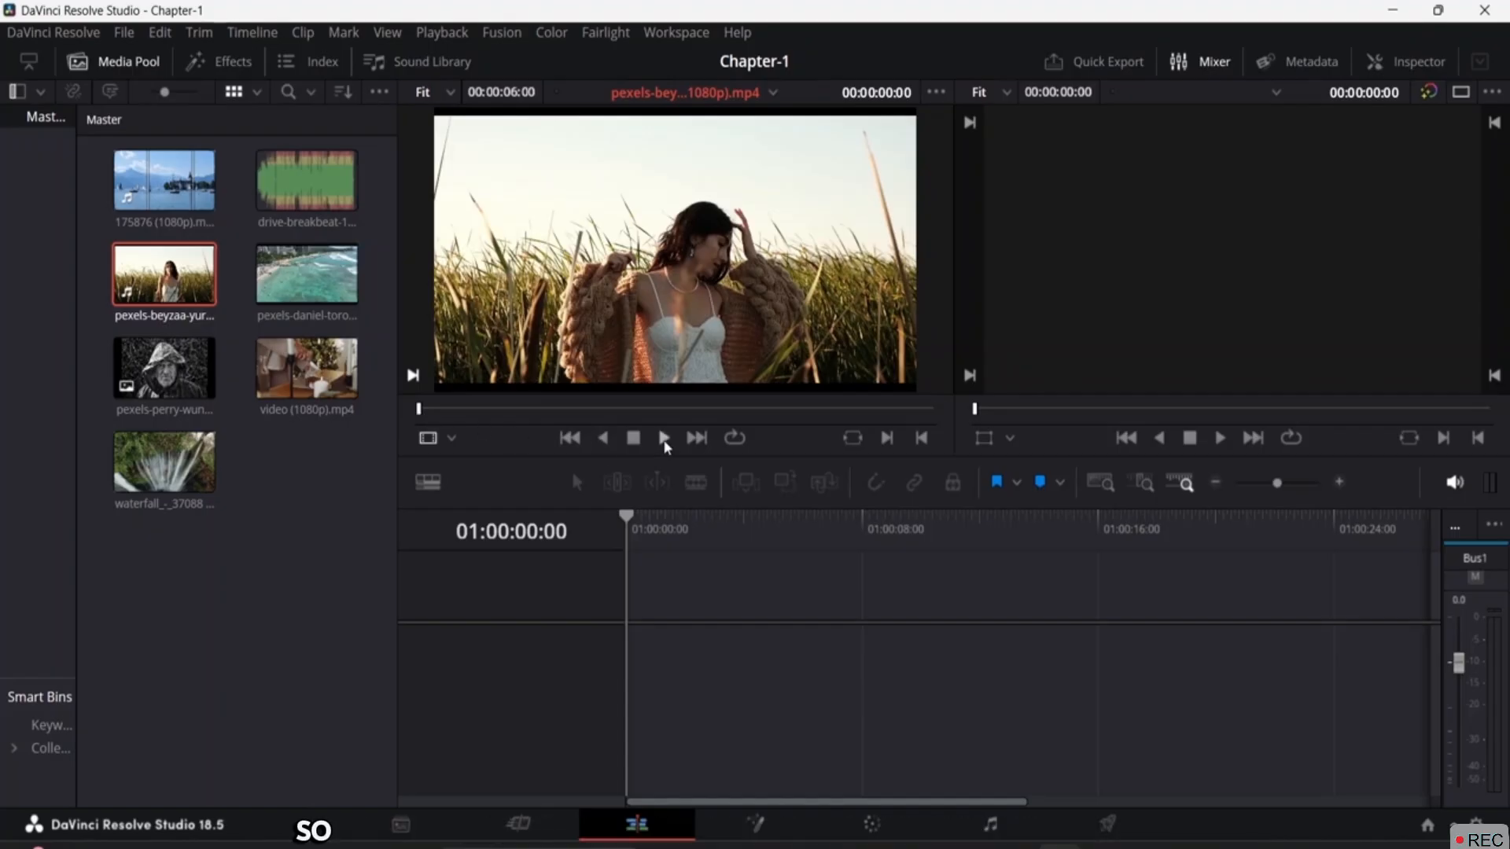
click(451, 438)
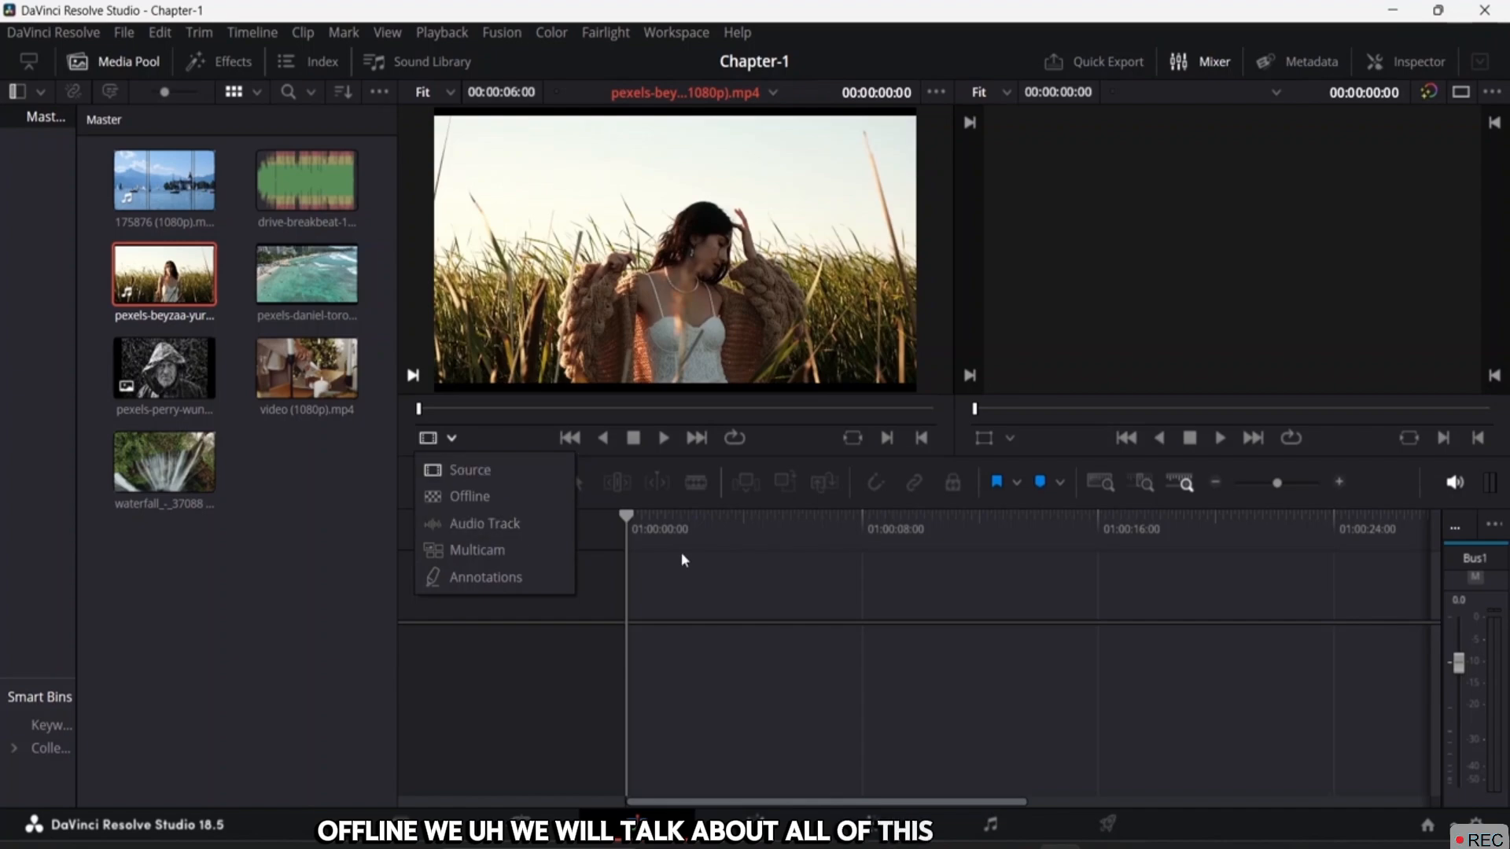
click(850, 246)
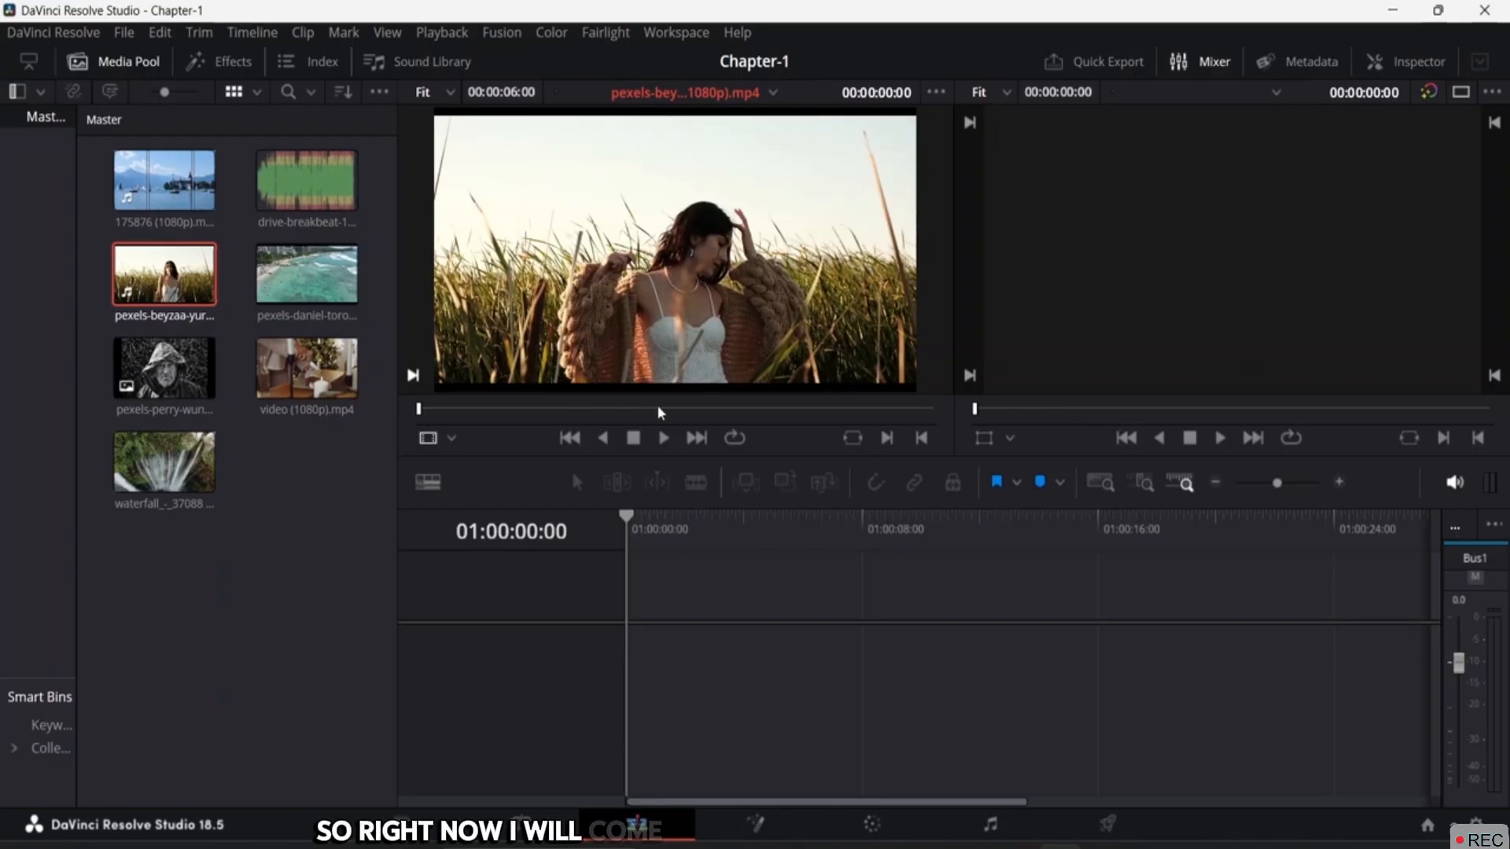
Preview the reed field clip in the source viewer and mark an in point at 00:00:01:28.
click(663, 439)
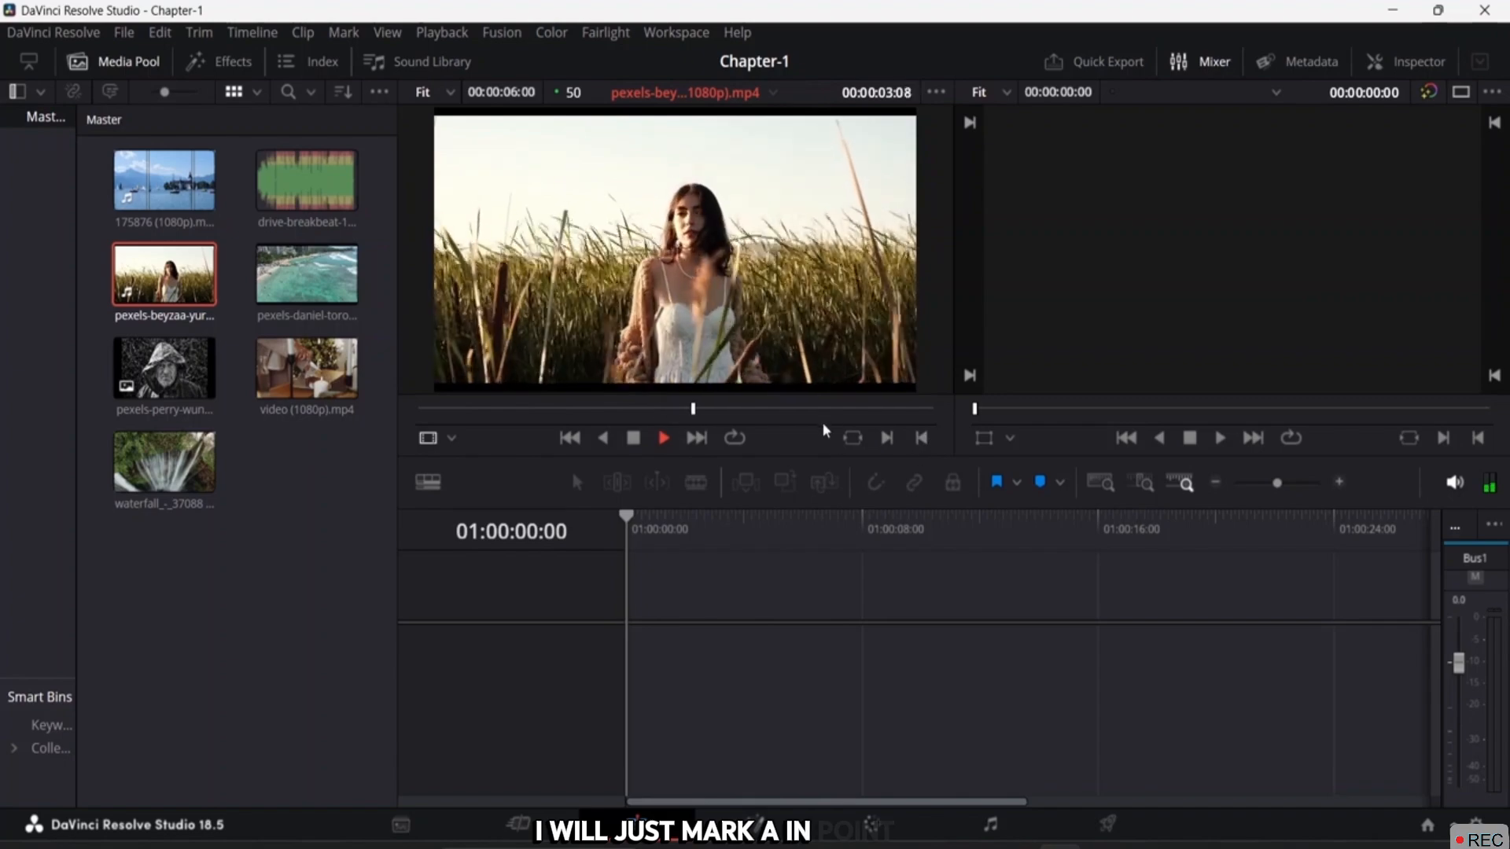
key(space)
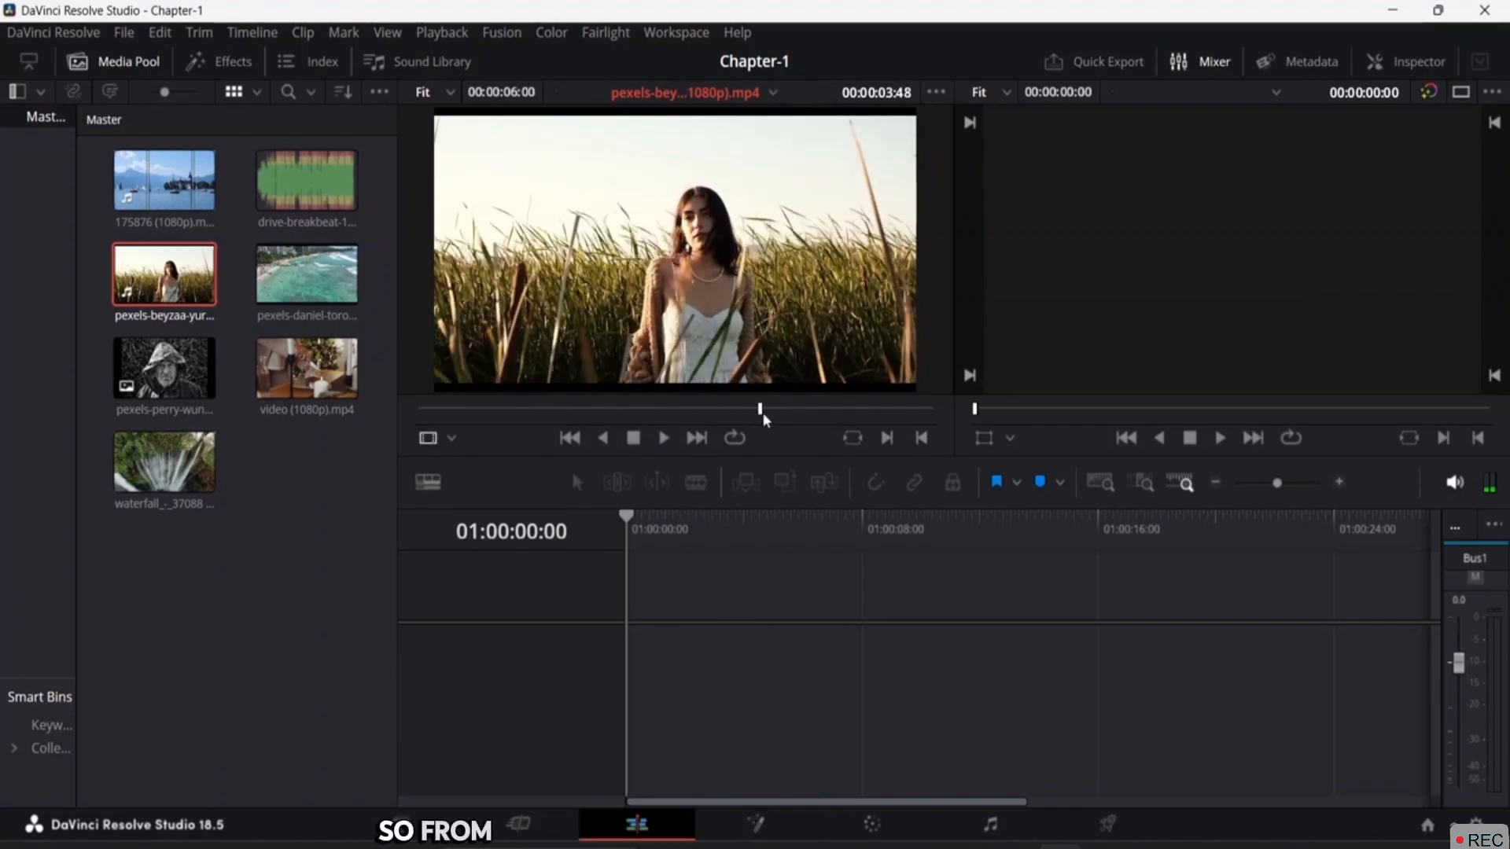
drag(760, 410, 553, 410)
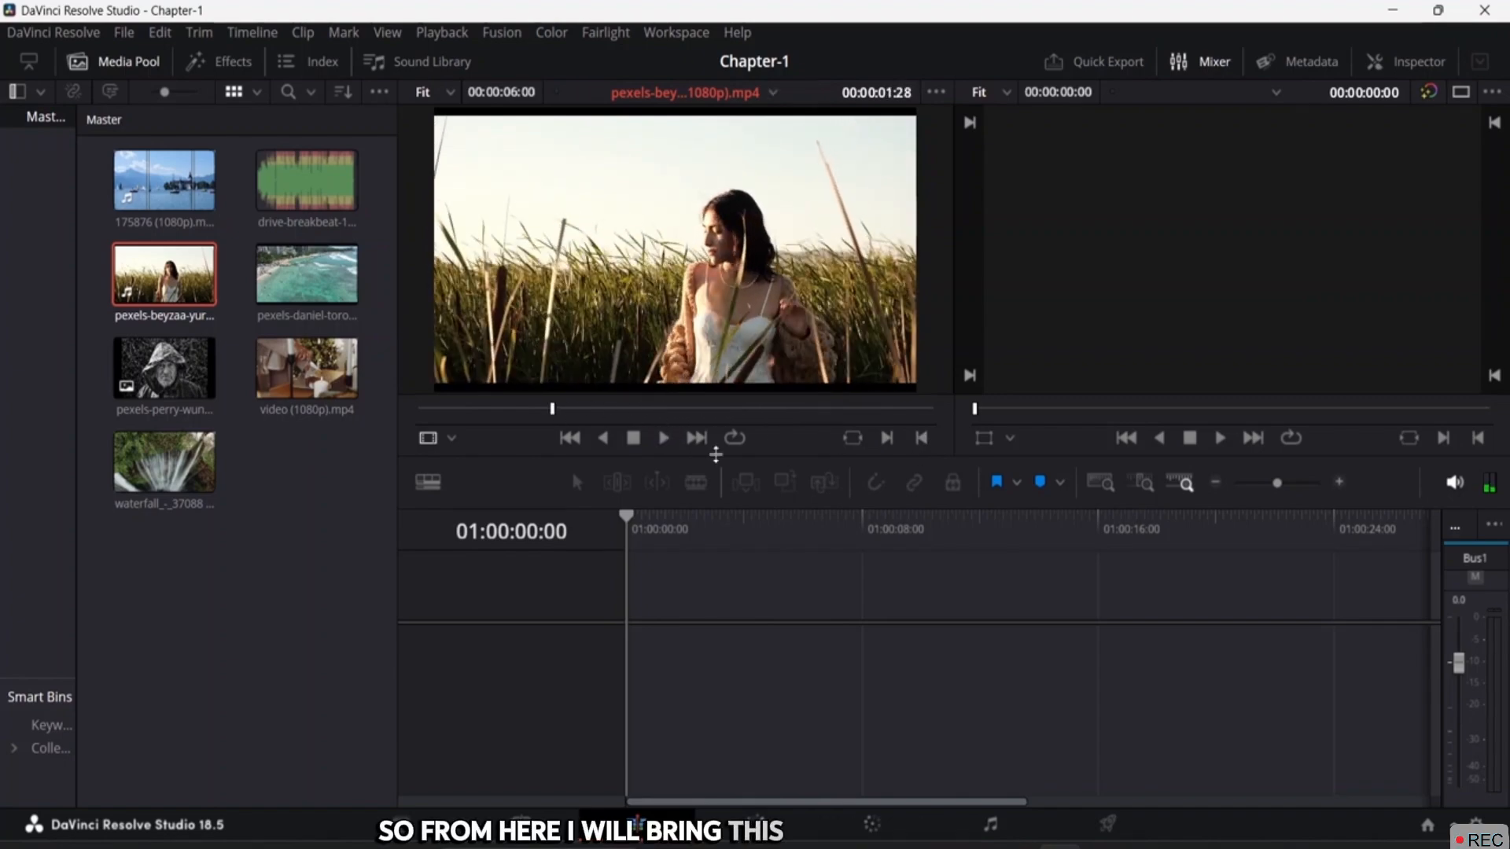
click(887, 438)
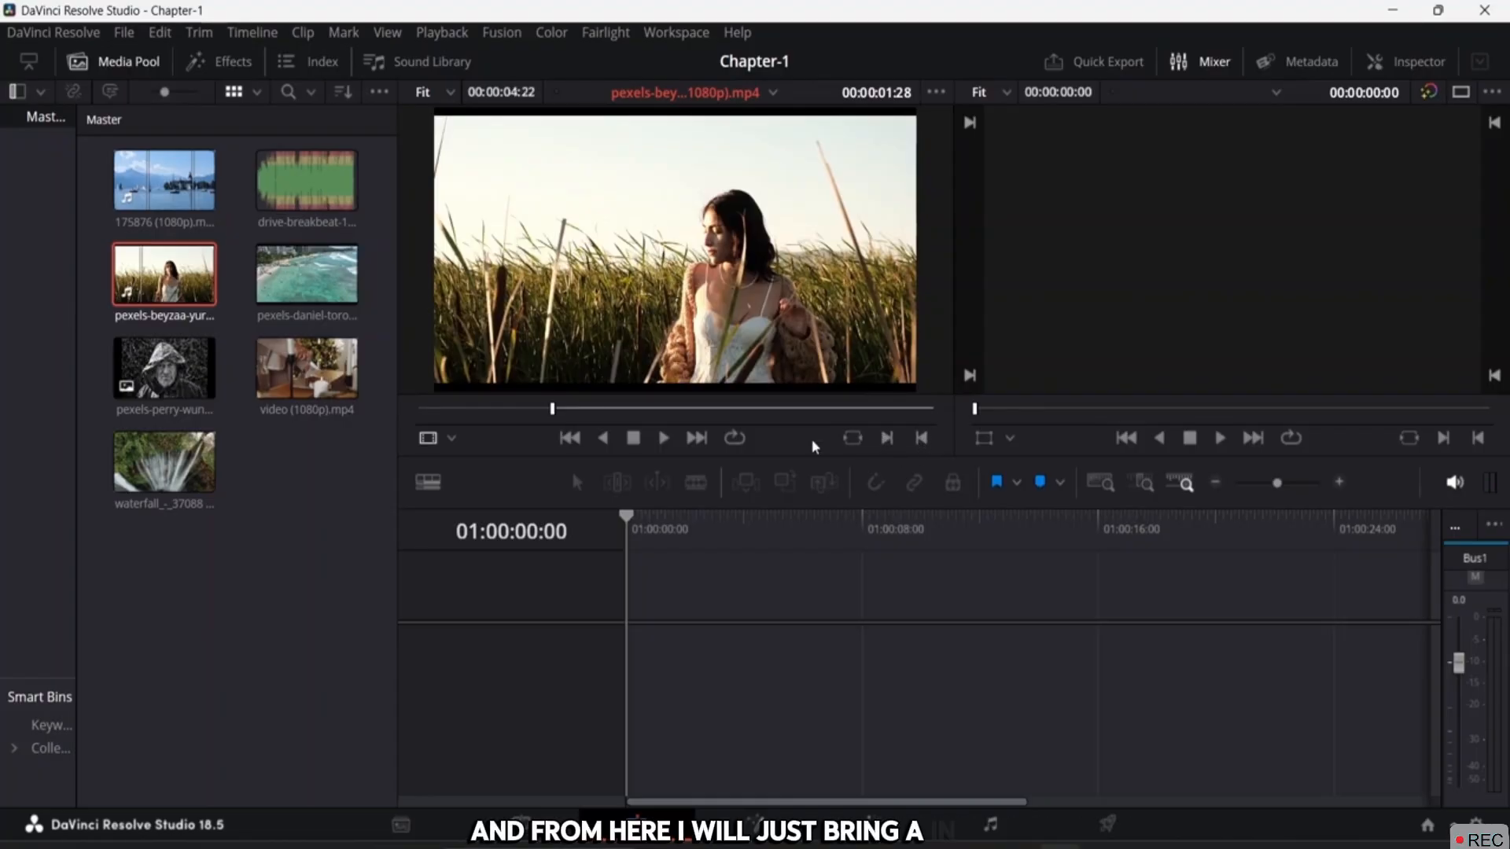
Play the reed field clip onward, mark an out point at 00:00:05:13, and scrub around the marked end.
click(665, 437)
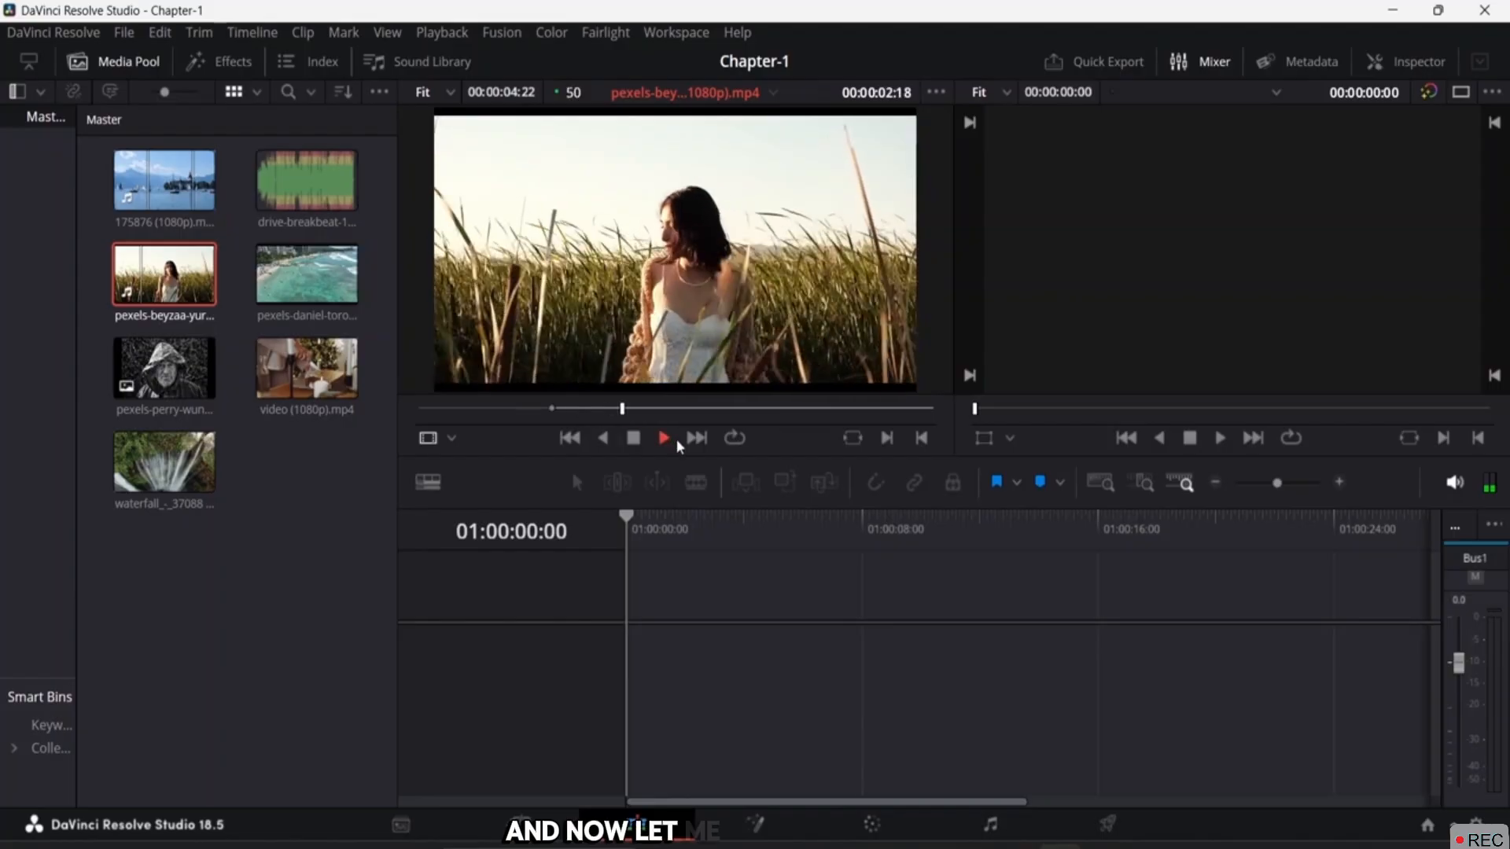
click(923, 438)
click(924, 438)
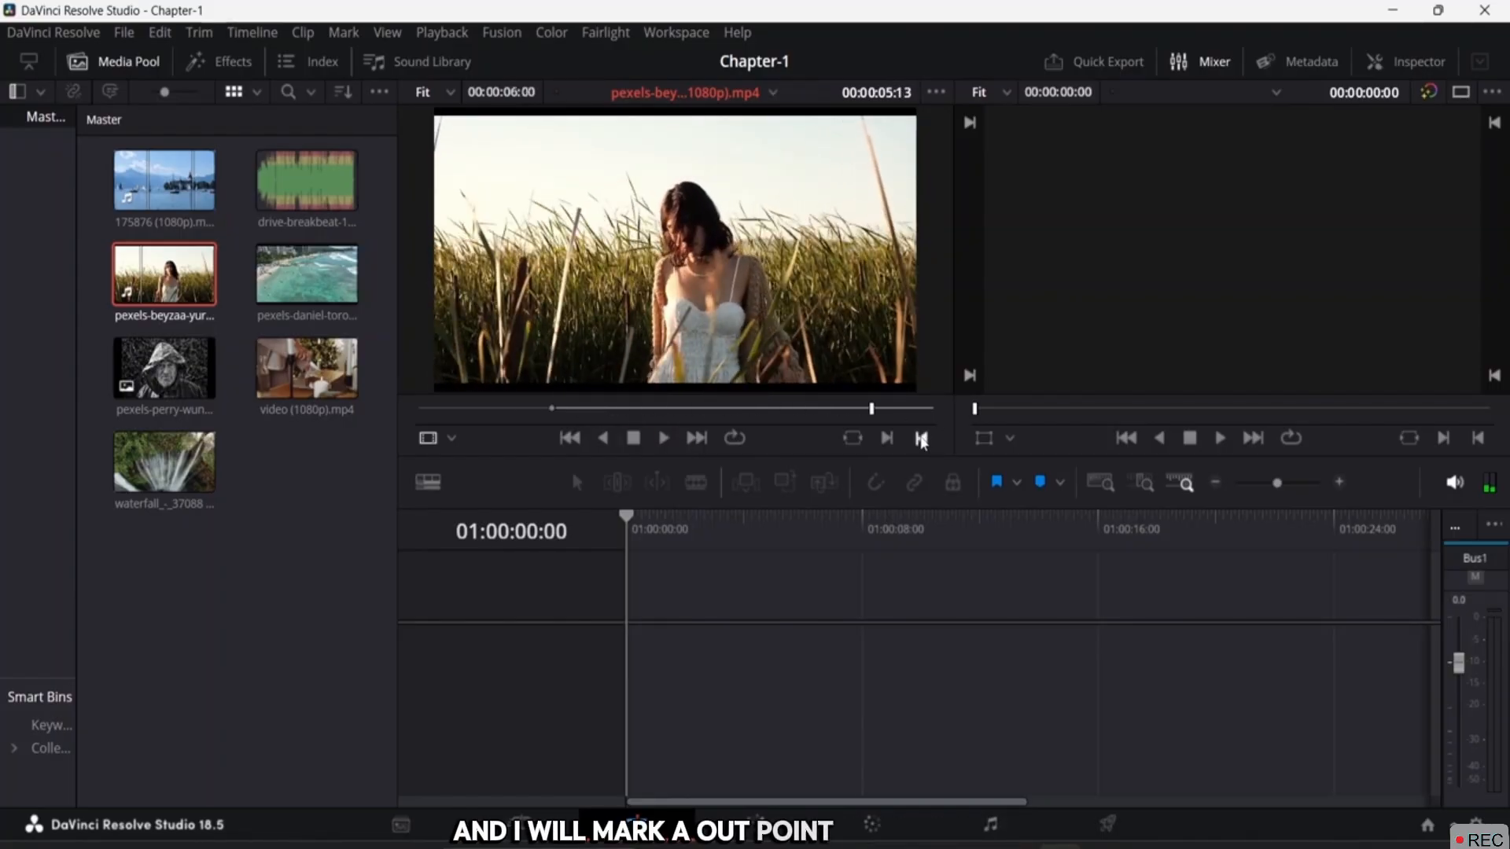
drag(873, 408, 847, 409)
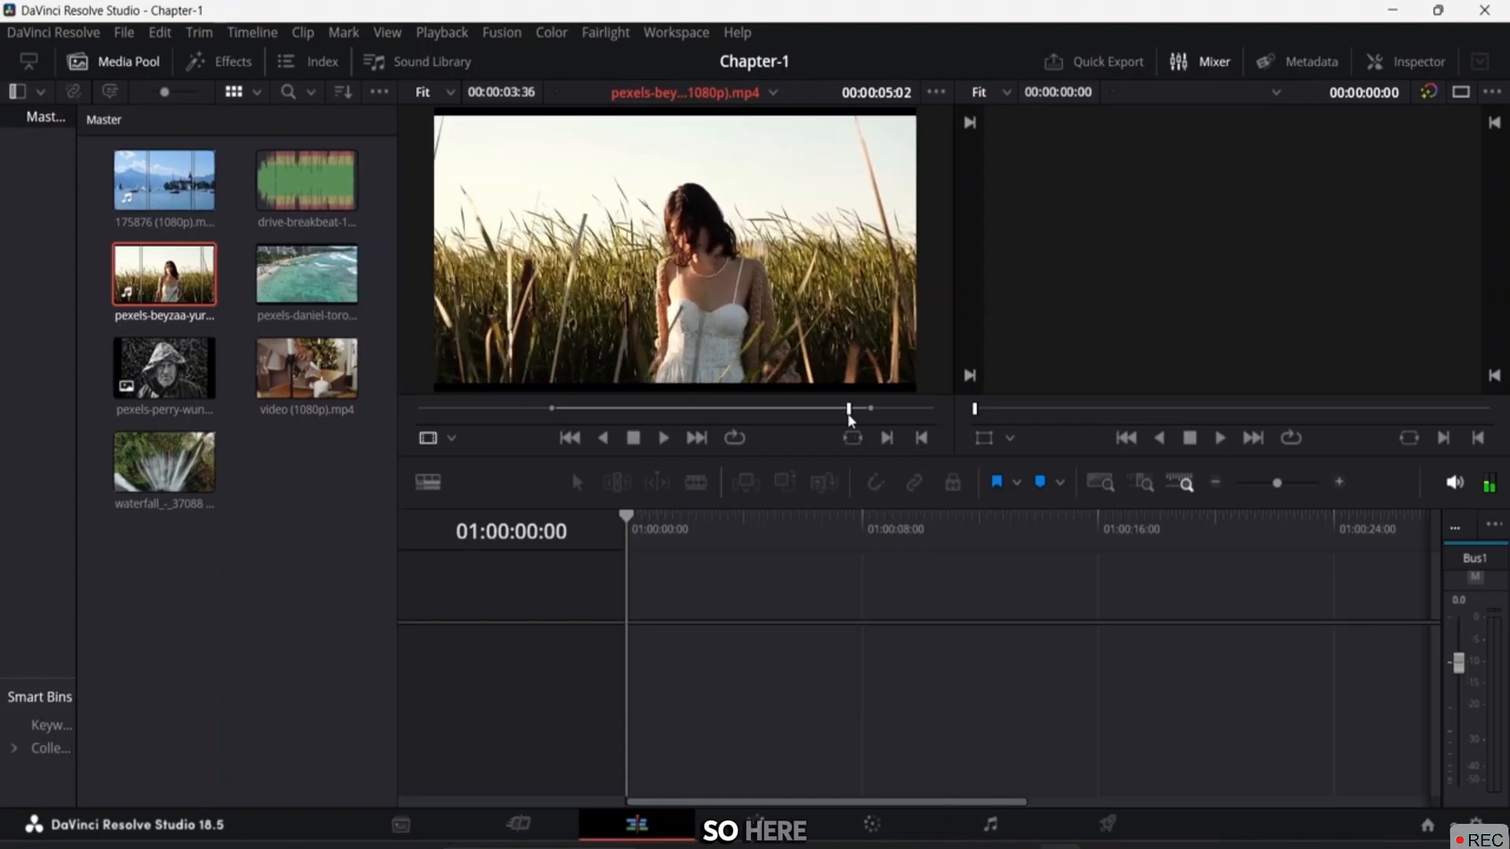
click(915, 409)
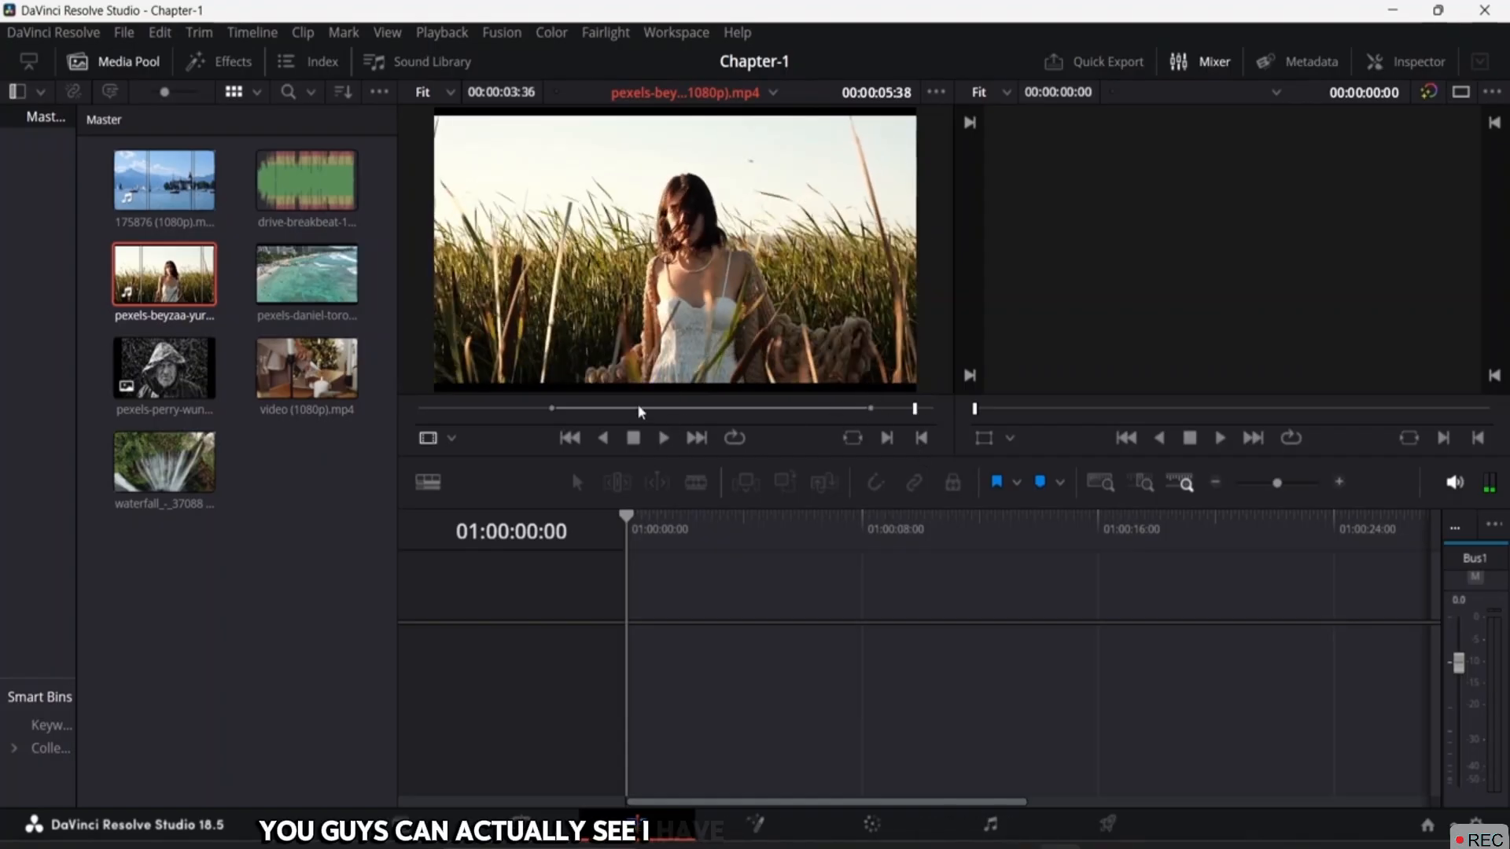
Place the marked range with both its video and audio on a new timeline, and delete it from the tracks.
mouse_move(659, 378)
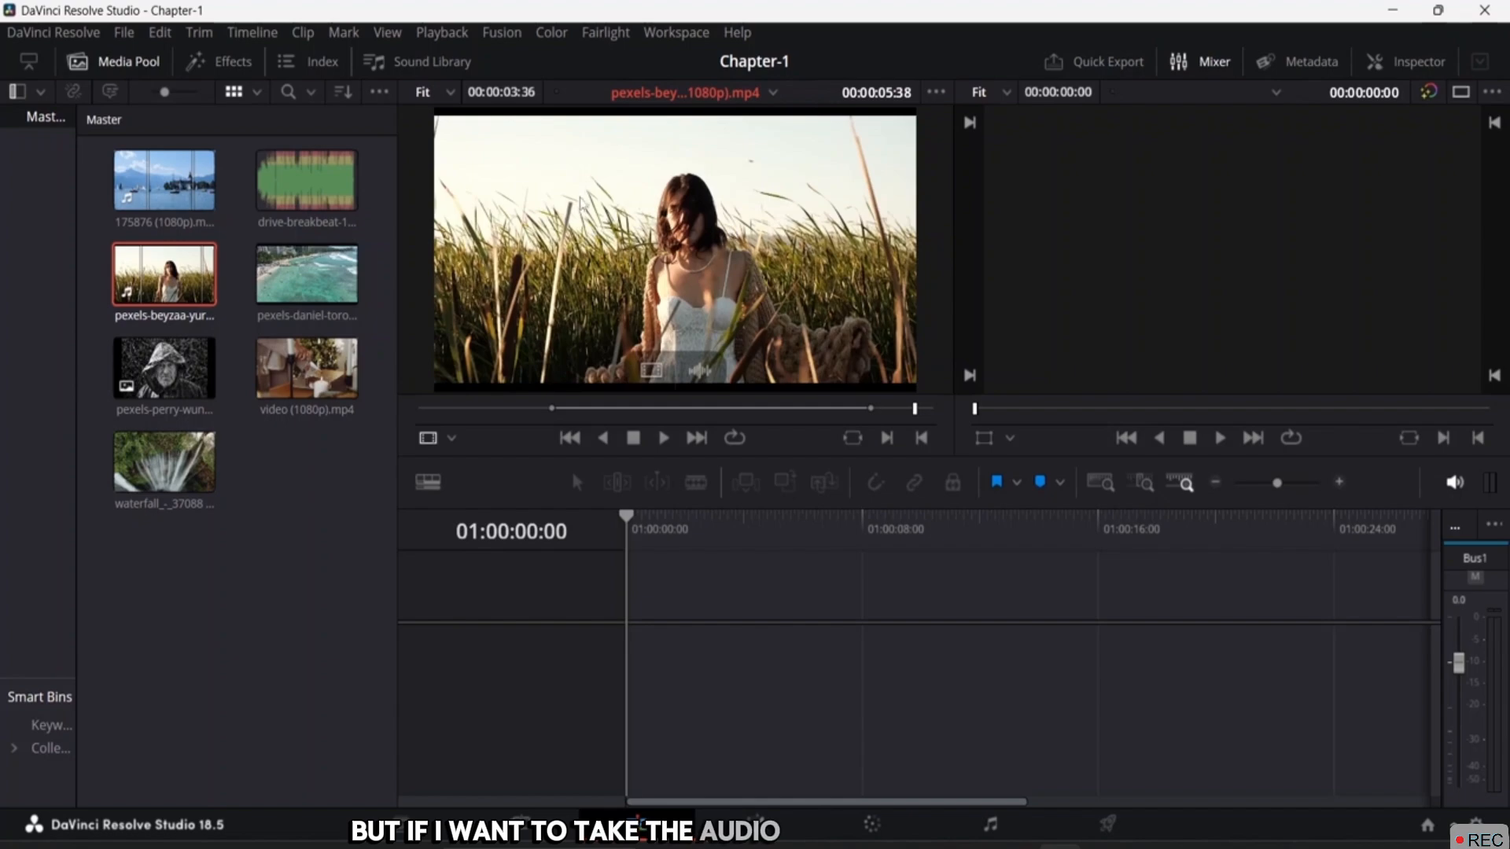
drag(692, 214, 646, 628)
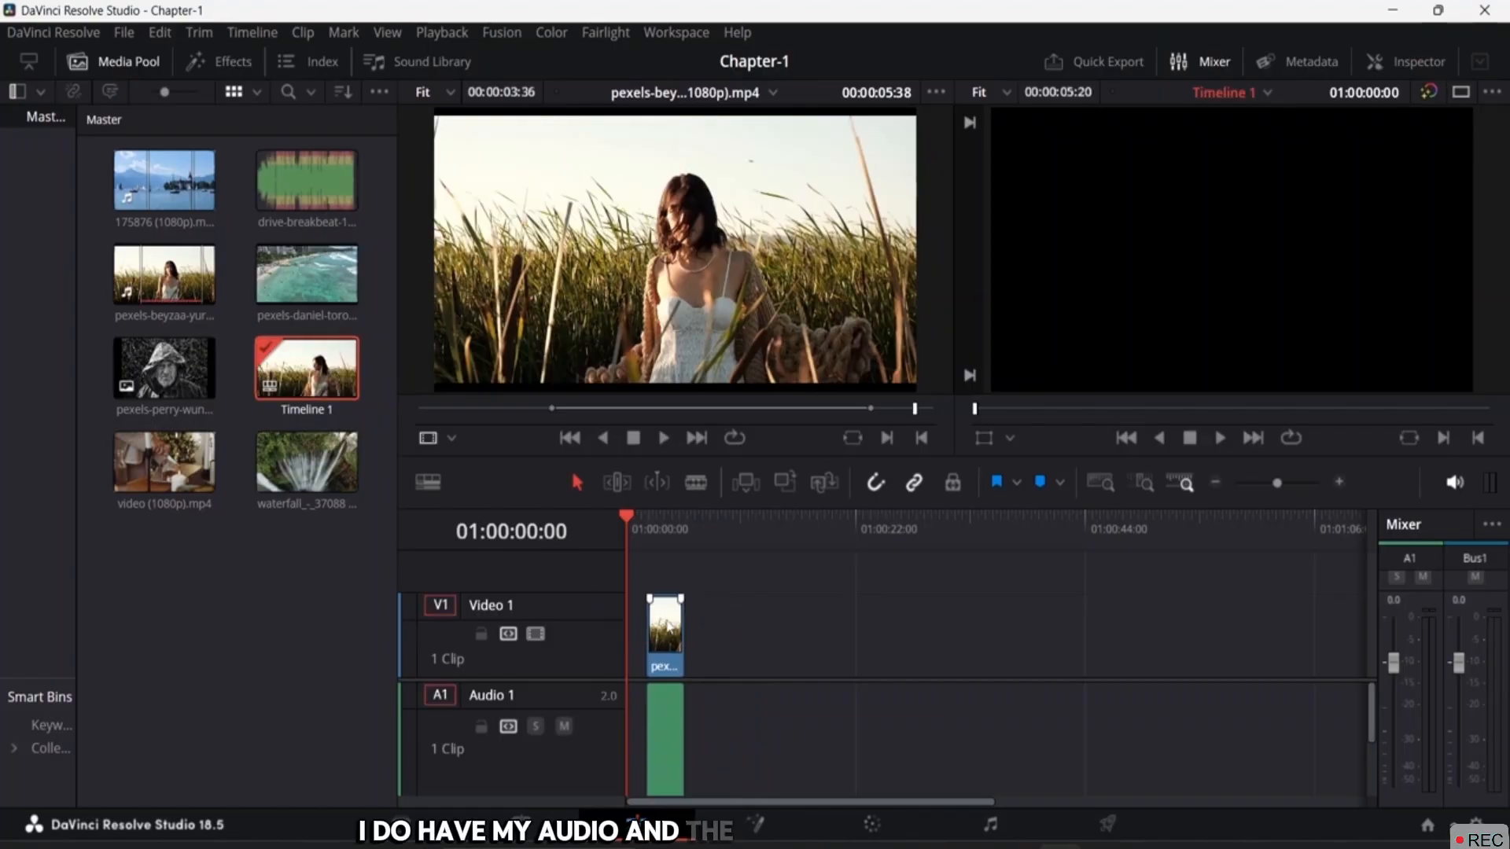
key(Delete)
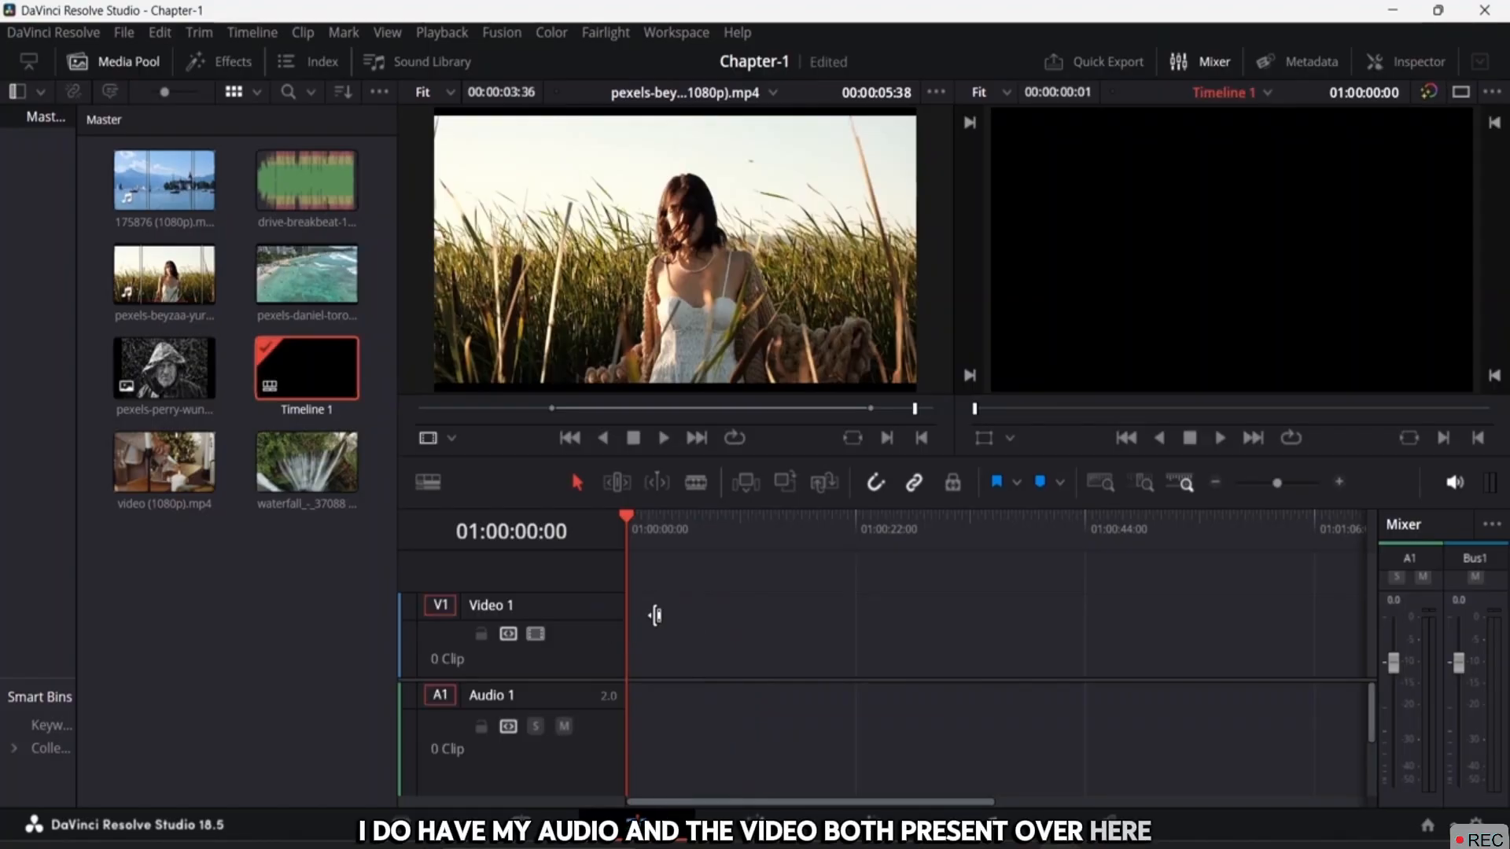
Place only the video of the marked source range at the start of the Video 1 track.
click(667, 307)
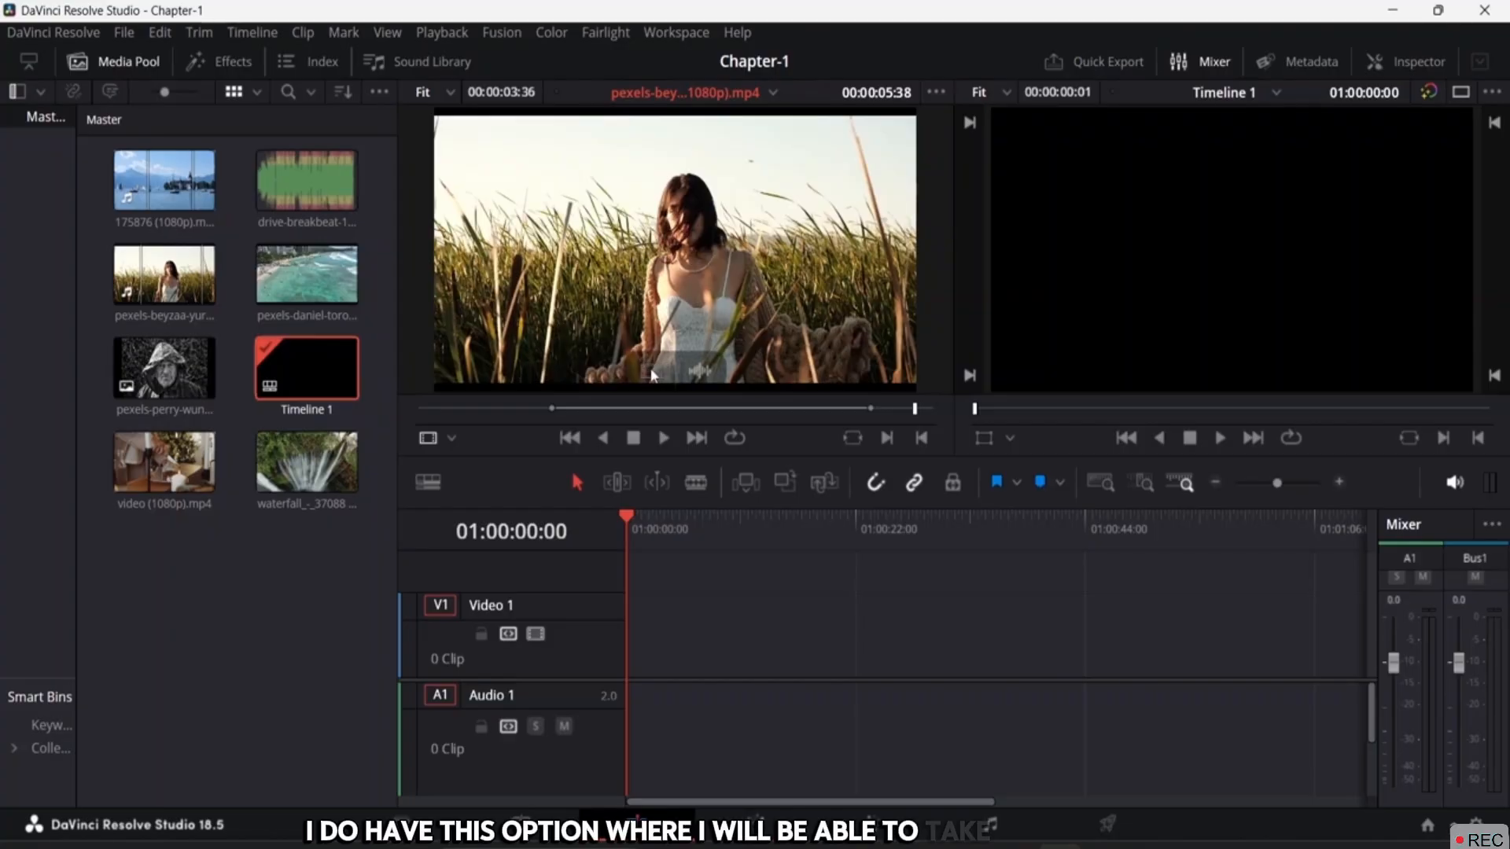
drag(652, 373, 678, 666)
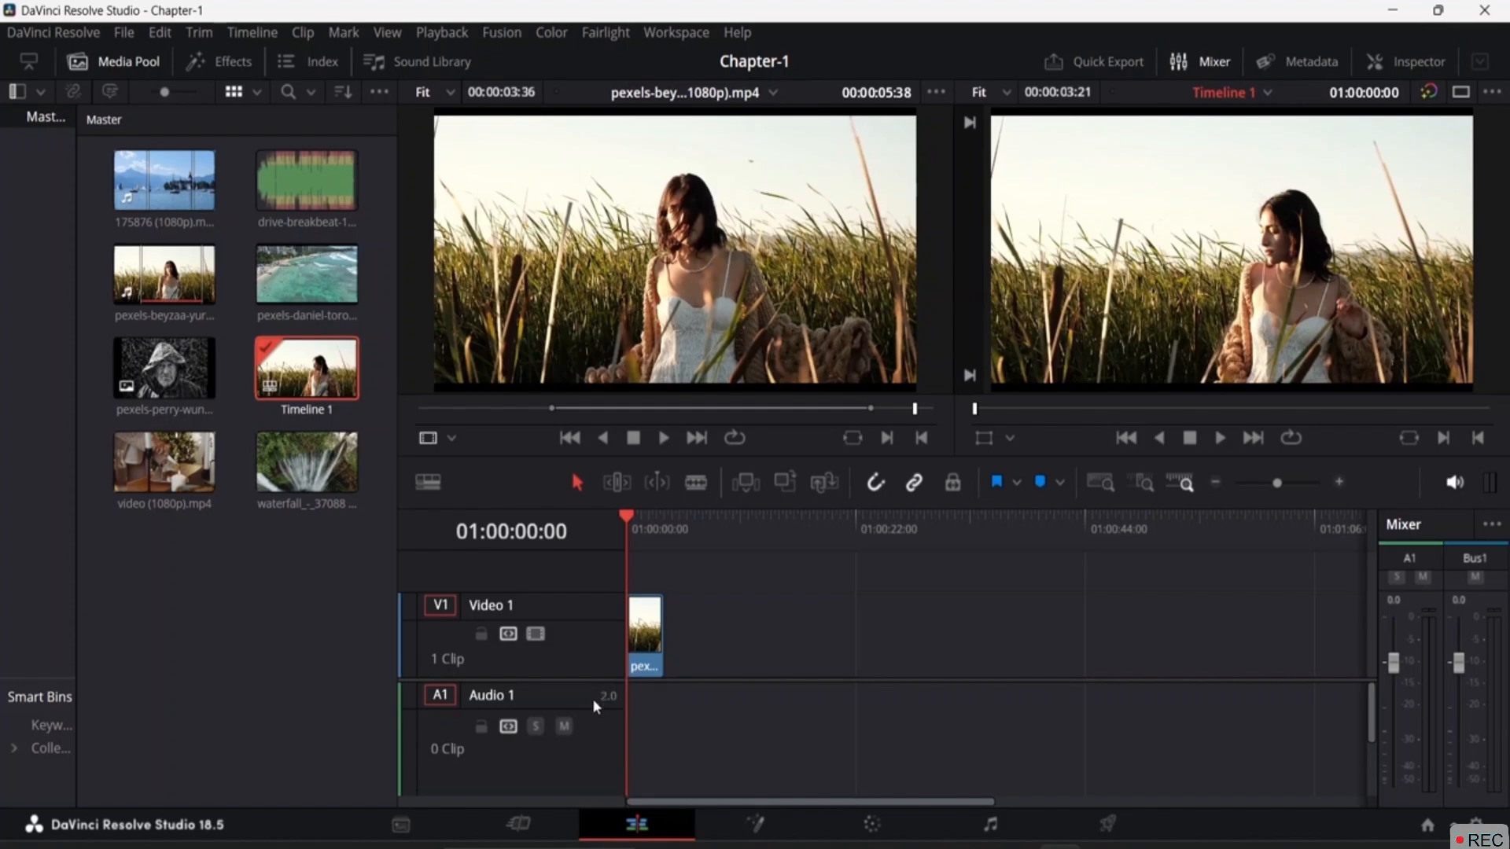
Reduce the heights of the Audio 1 and Video 1 tracks in the timeline.
scroll(576, 762, down, 3)
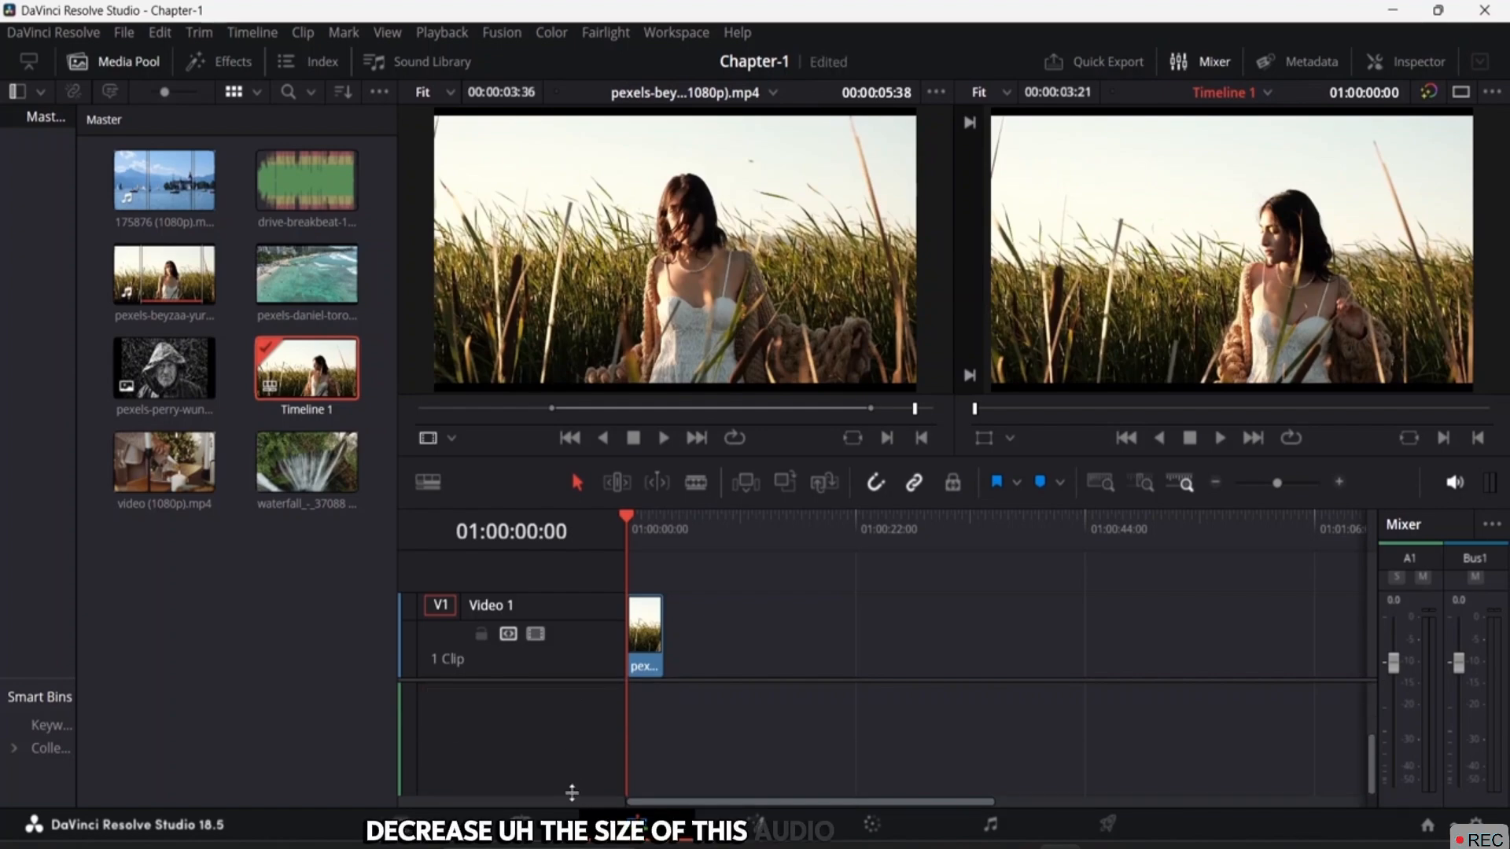
drag(571, 793, 556, 634)
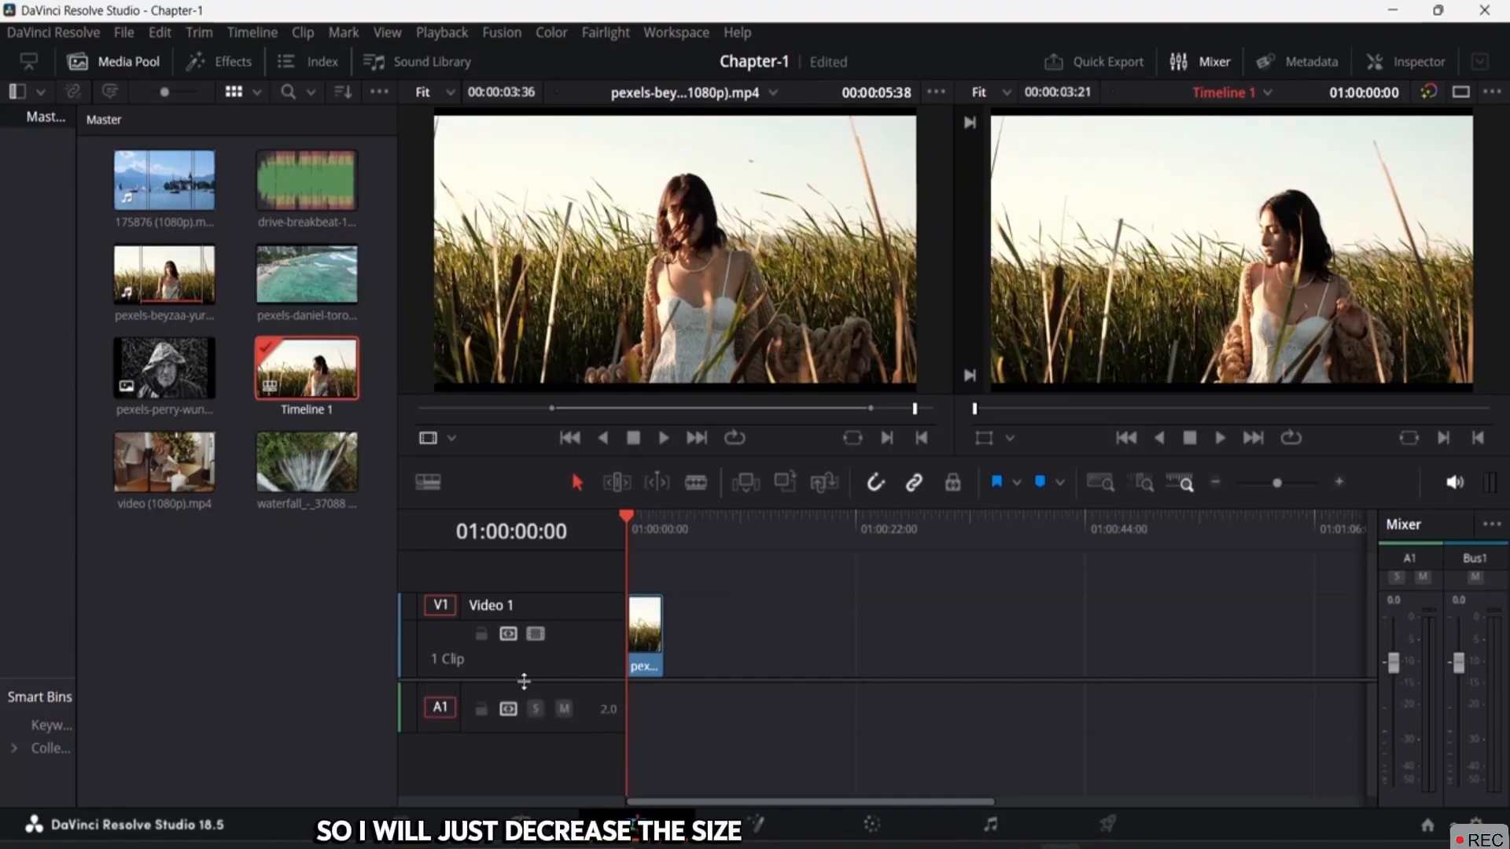
mouse_move(524, 681)
mouse_down()
mouse_move(520, 655)
mouse_move(523, 682)
mouse_up()
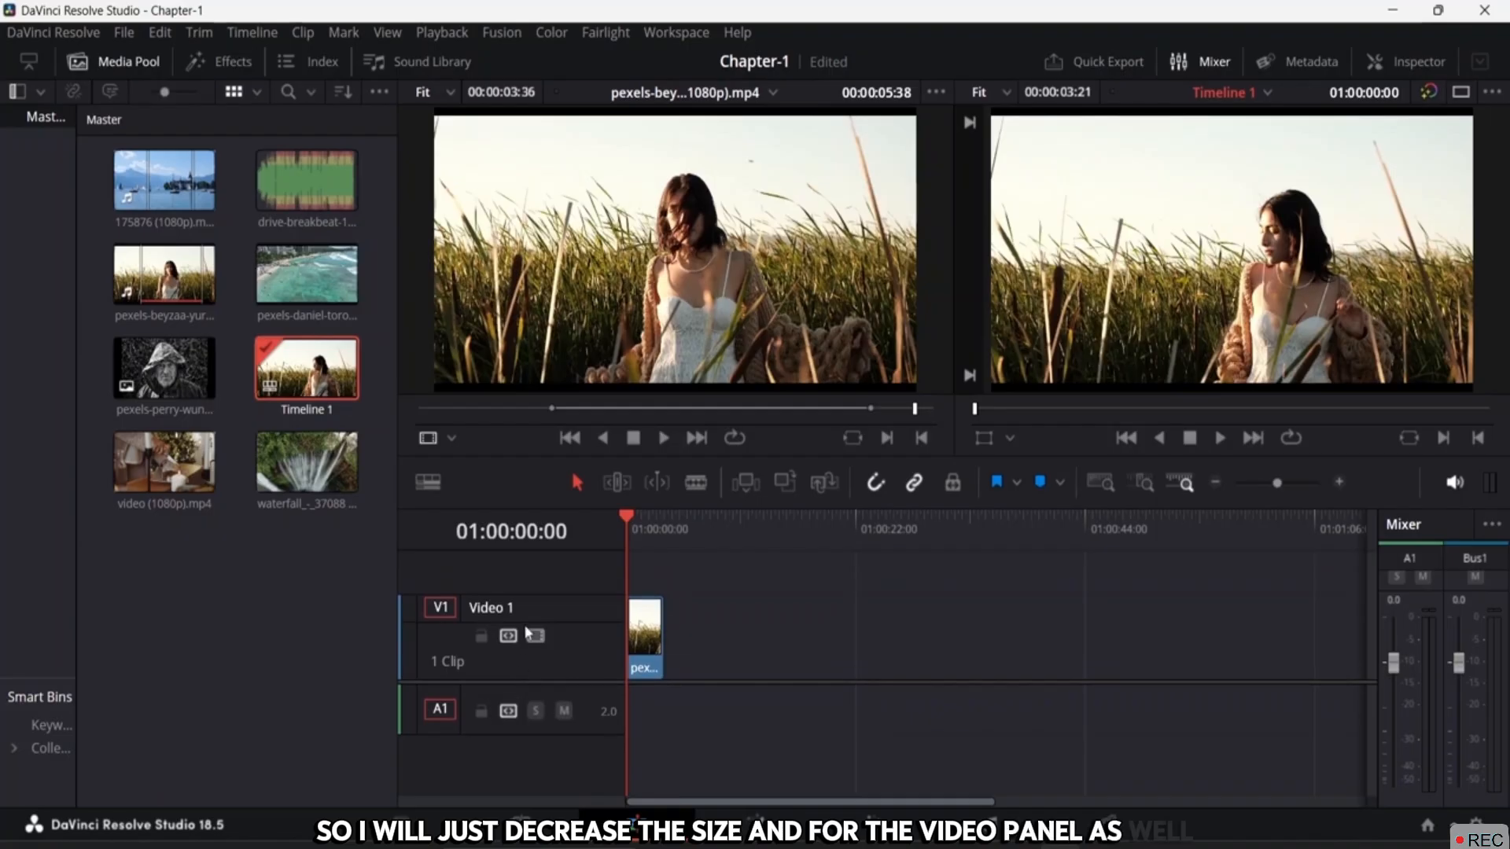
drag(528, 596, 523, 621)
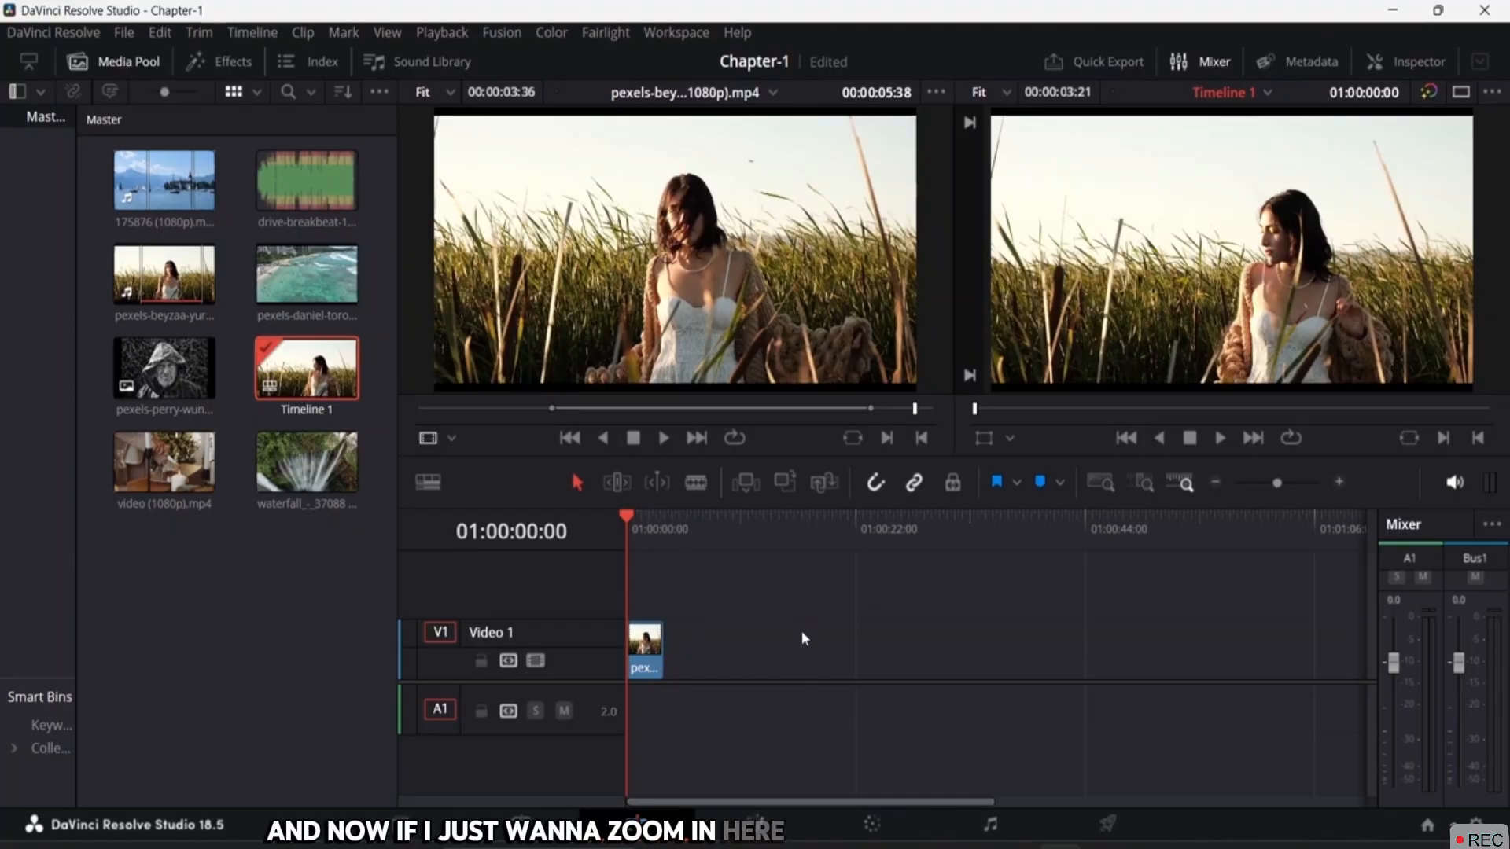
Zoom the timeline in to widen the clip, and enlarge the viewers by shrinking the timeline area.
scroll(802, 635, up, 2)
key(ctrl+equal)
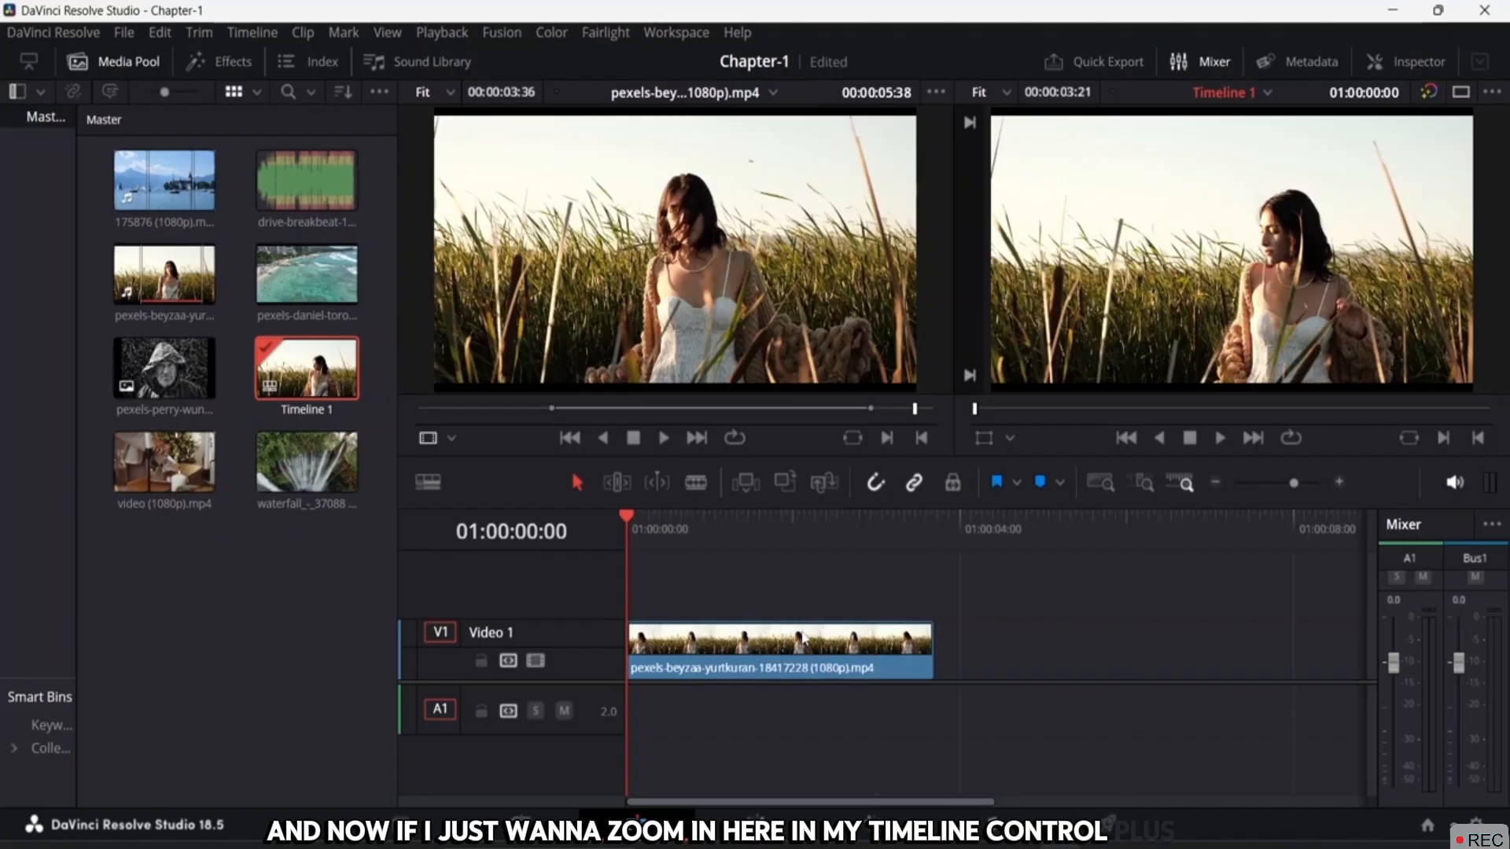
key(ctrl+minus)
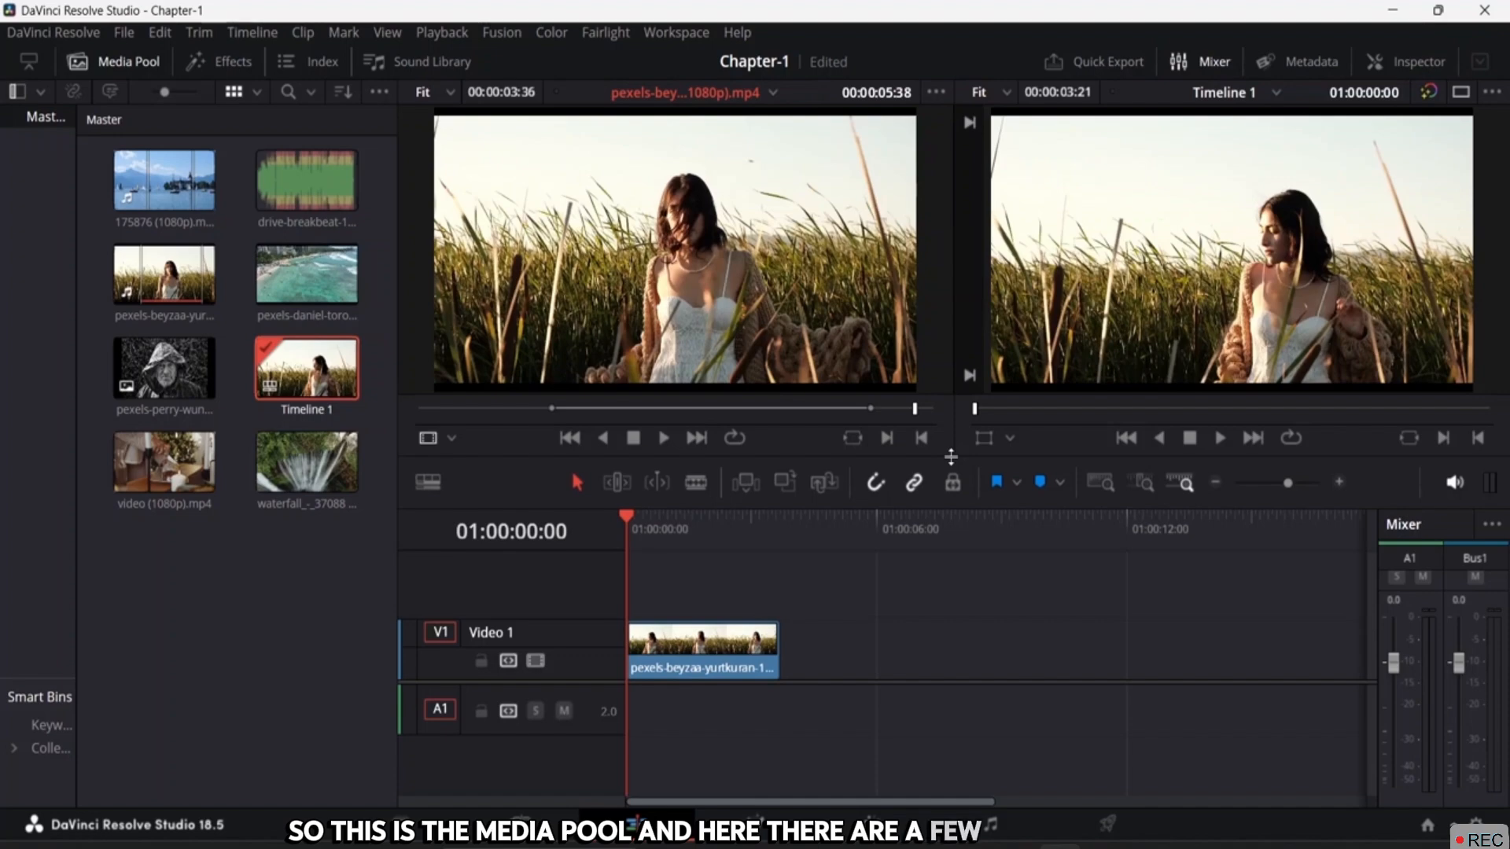
drag(951, 457, 946, 214)
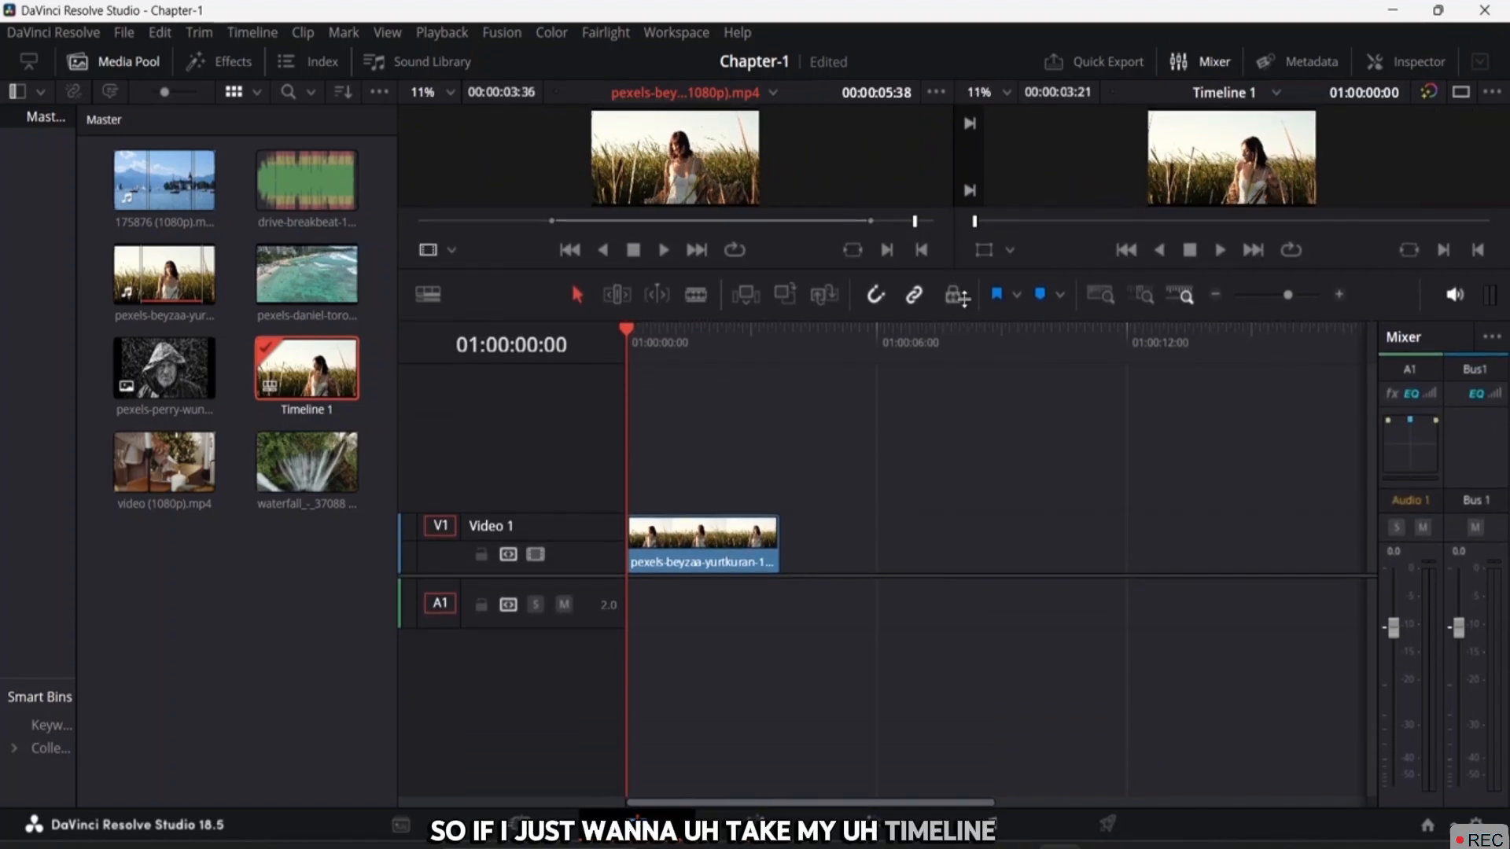
drag(946, 214, 996, 718)
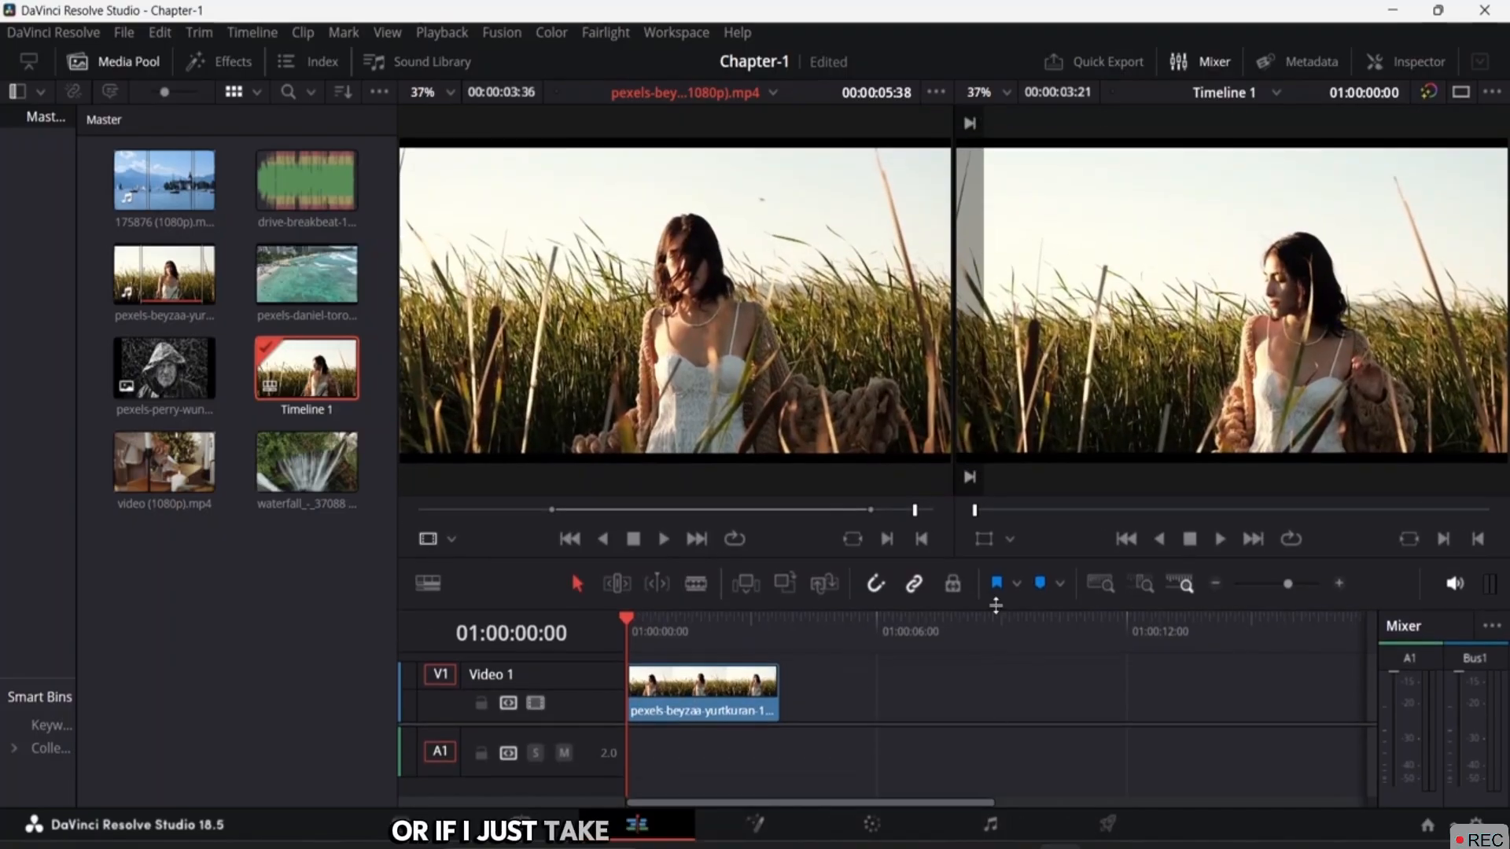
Jump to the first frame and to the last frame of the reed field clip in the source viewer.
mouse_move(605, 186)
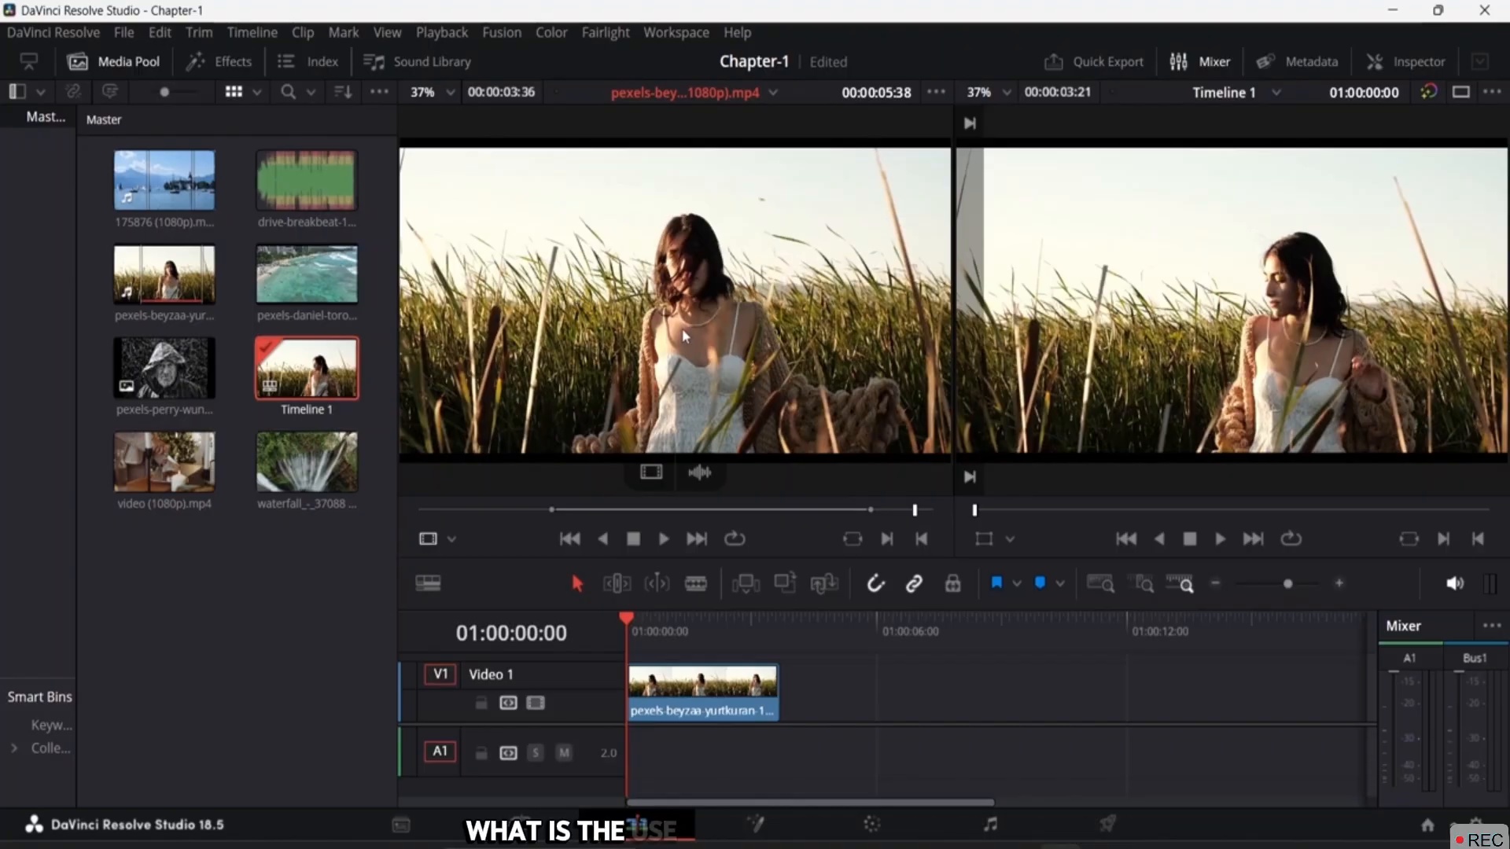
click(571, 540)
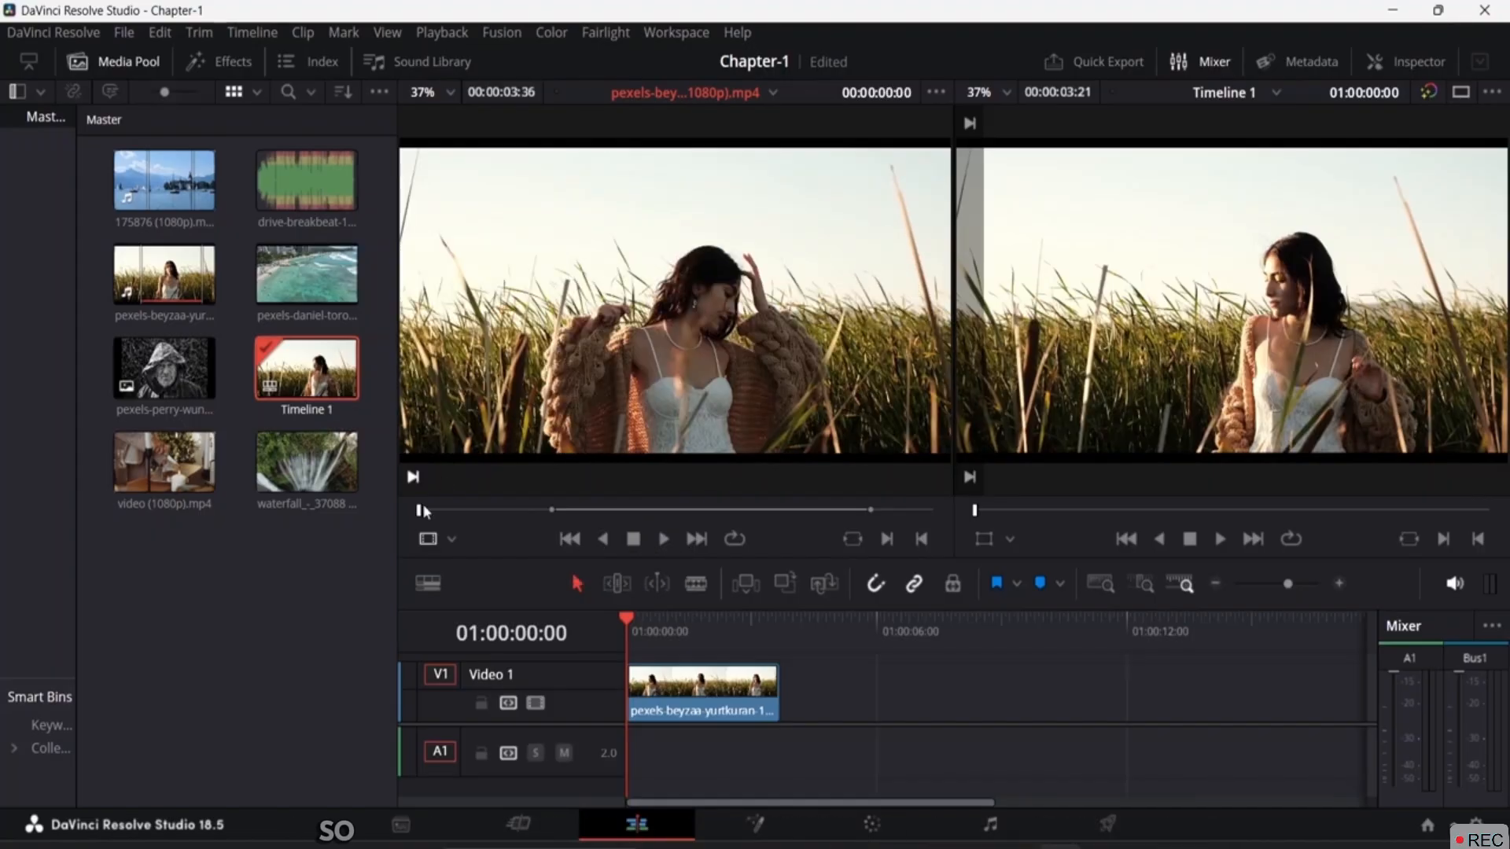
click(697, 541)
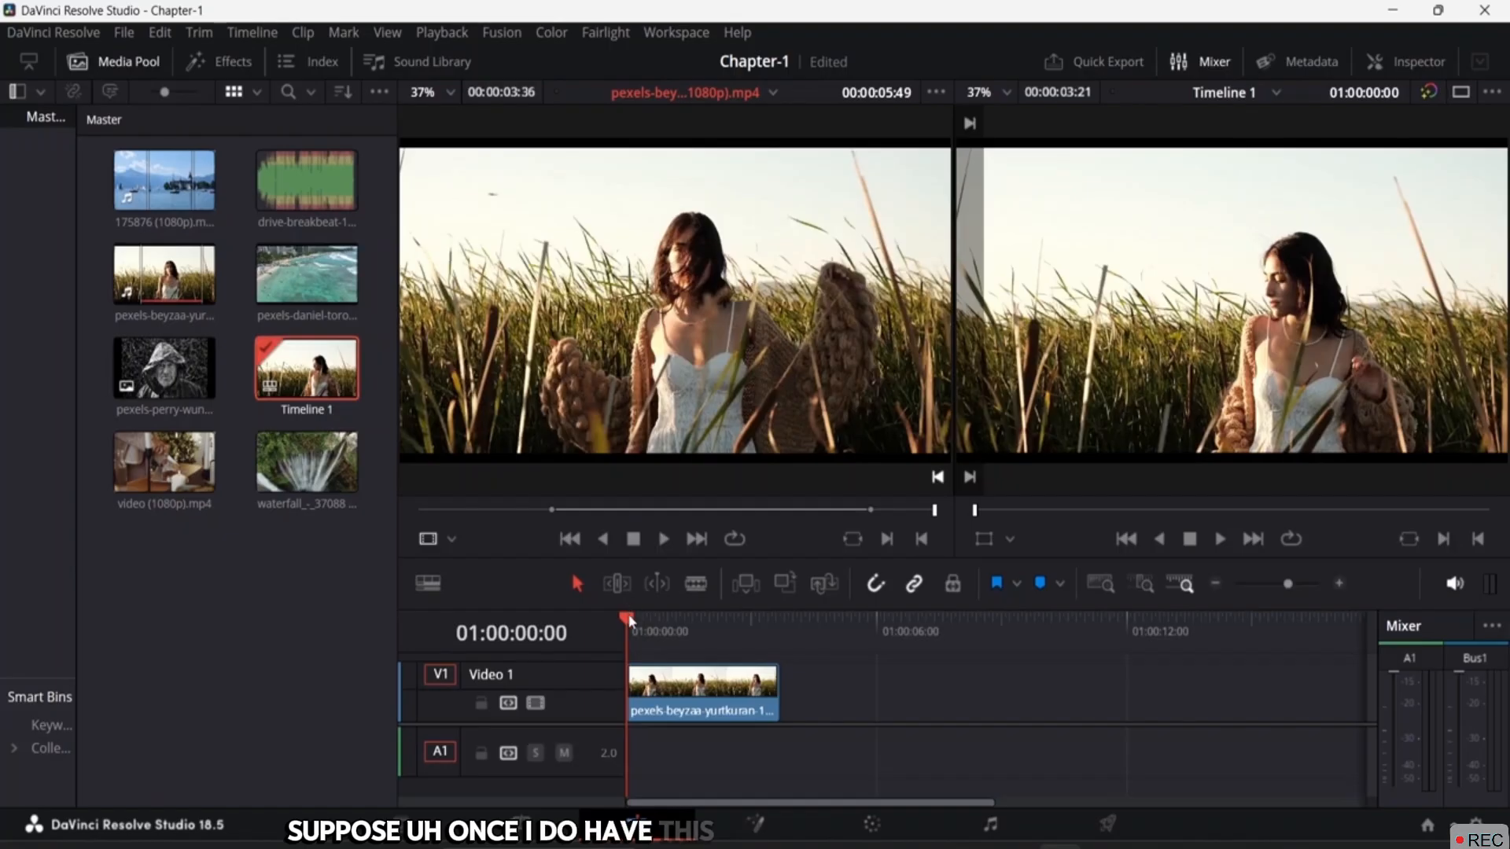
Park the source viewer at 00:00:04:37 and move the timeline playhead to the matching frame at 01:00:03:06.
drag(627, 615, 568, 623)
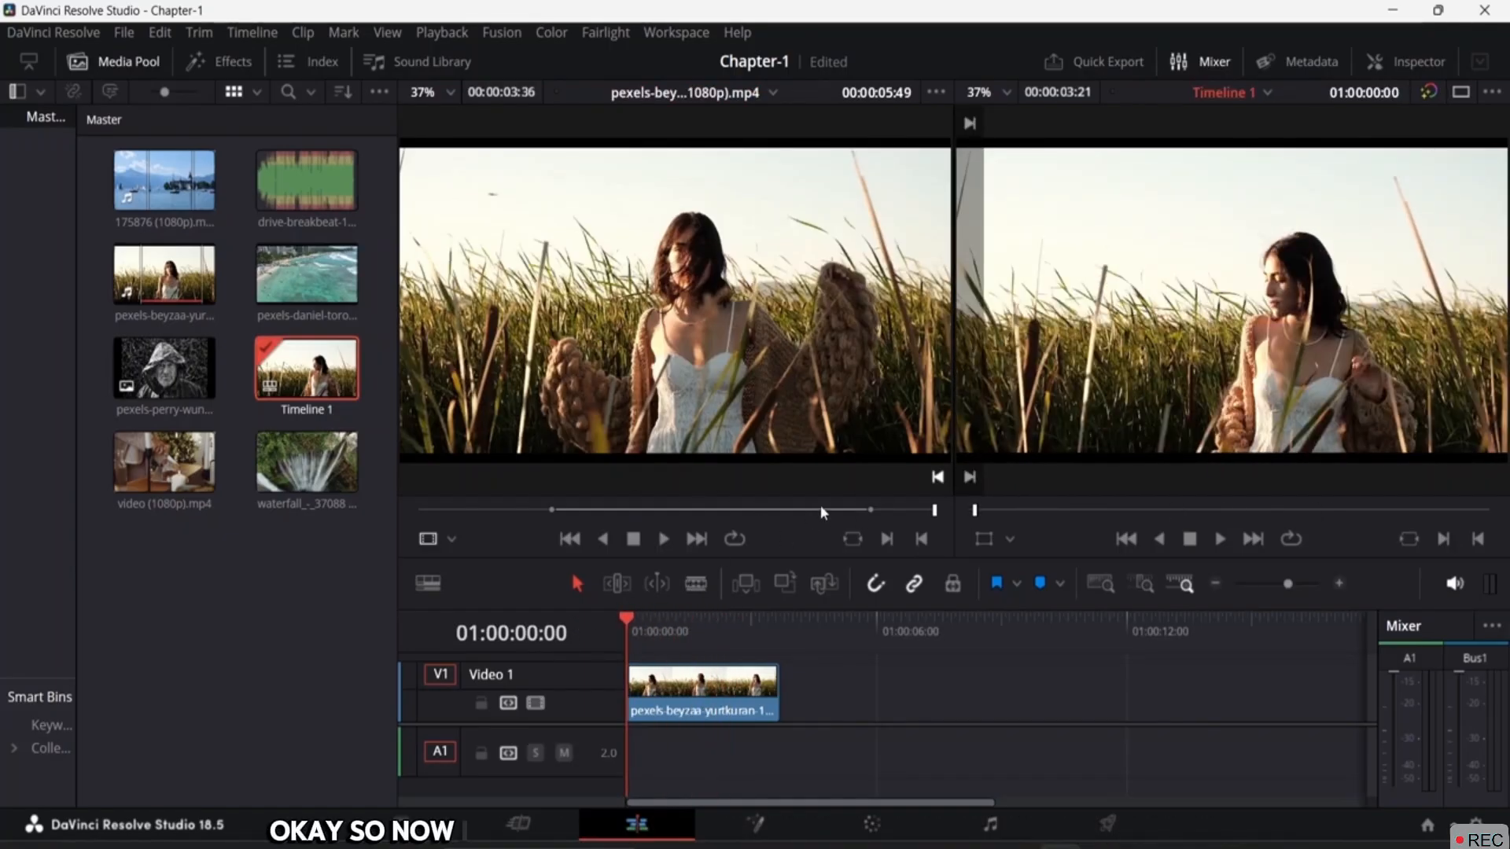
drag(926, 515, 832, 519)
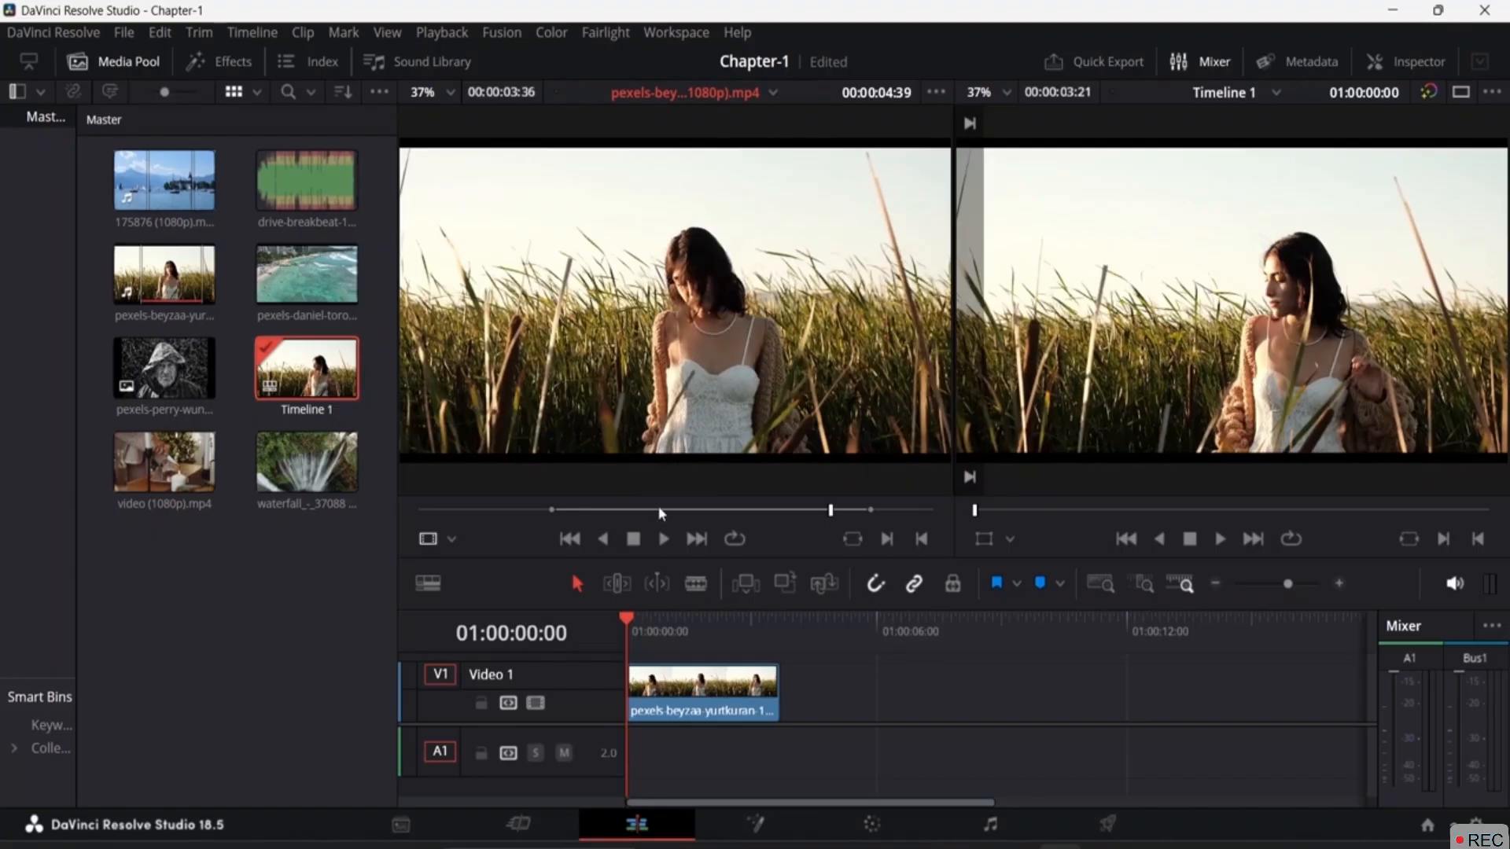
click(825, 510)
click(827, 511)
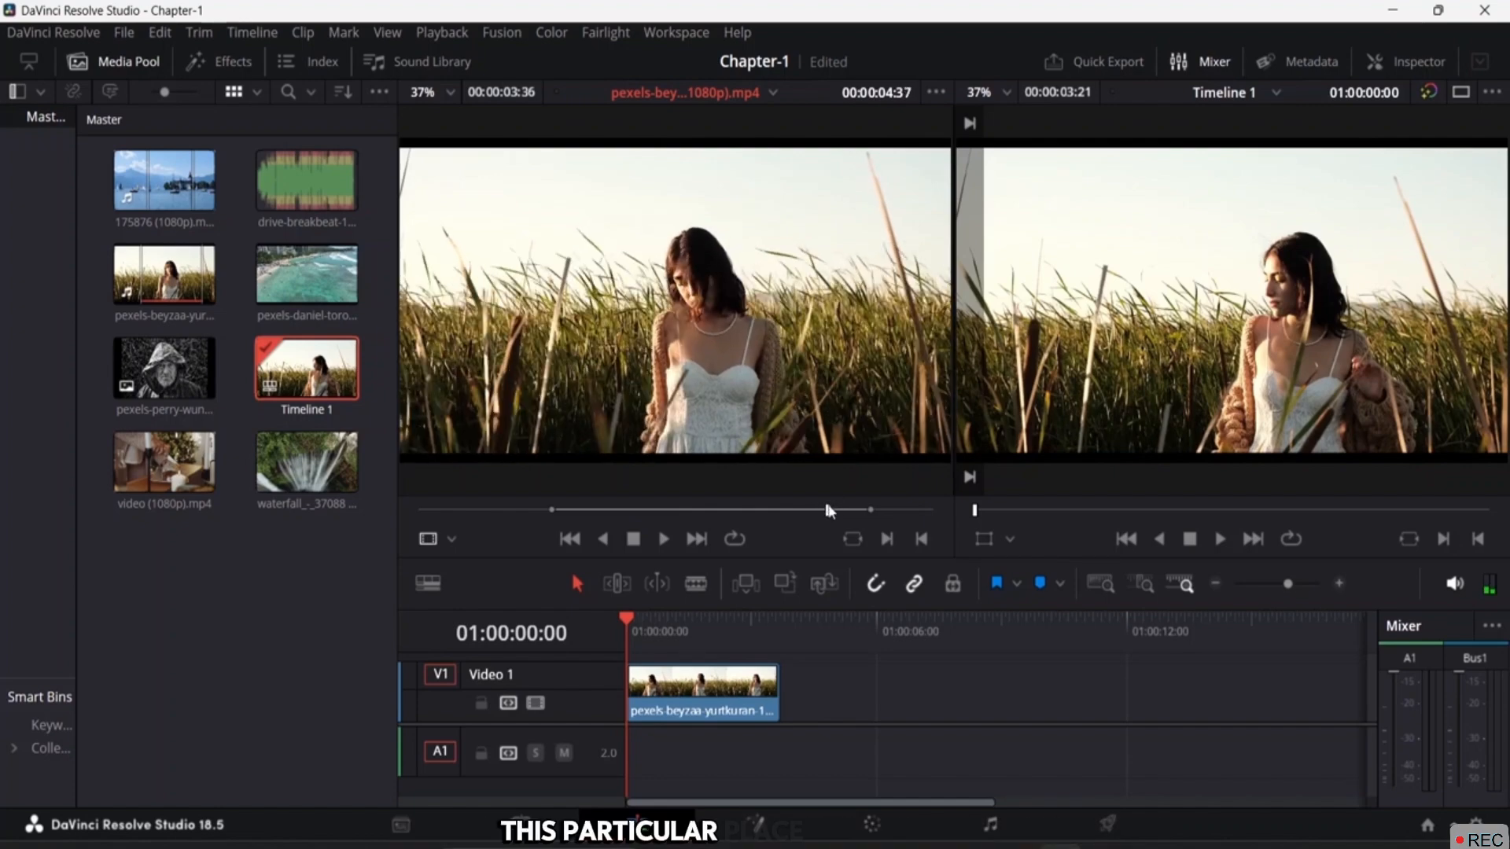
click(976, 512)
drag(977, 513, 962, 555)
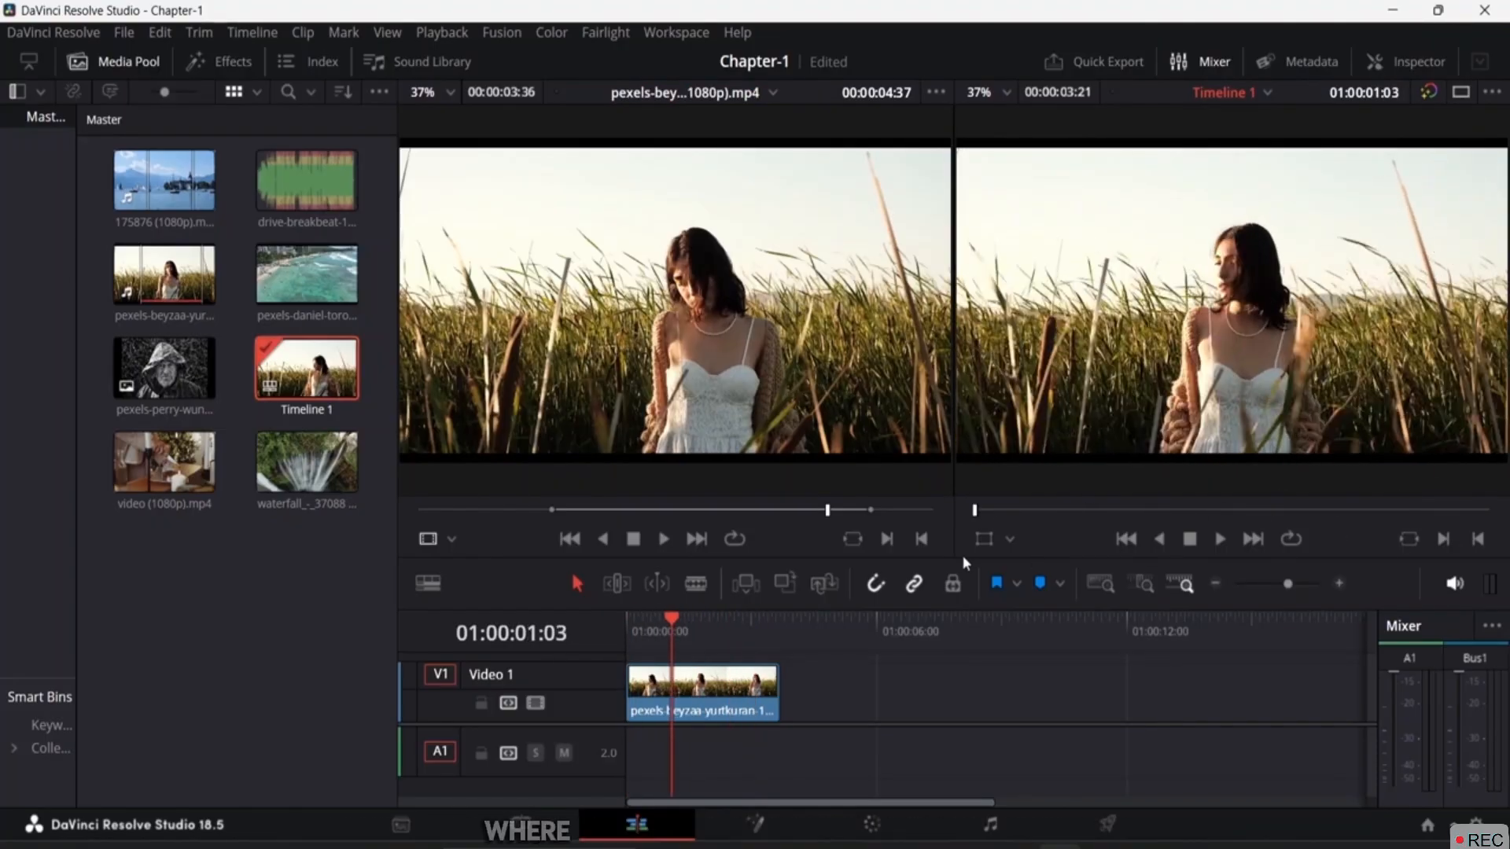
click(853, 540)
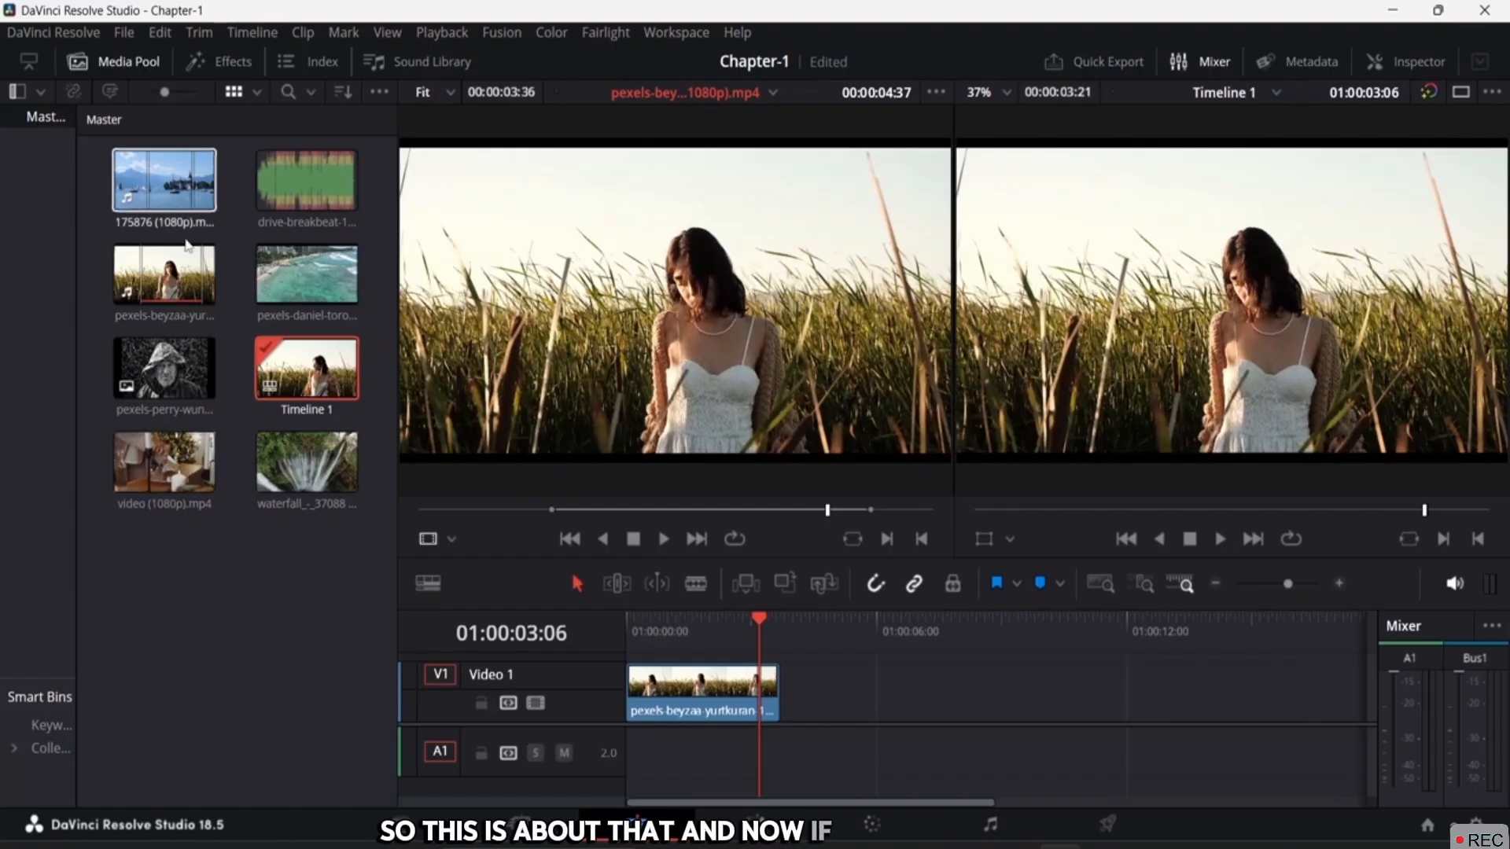
Shrink the media pool to half height so the timeline spans the full width, and enlarge the timeline area upward.
mouse_move(730, 389)
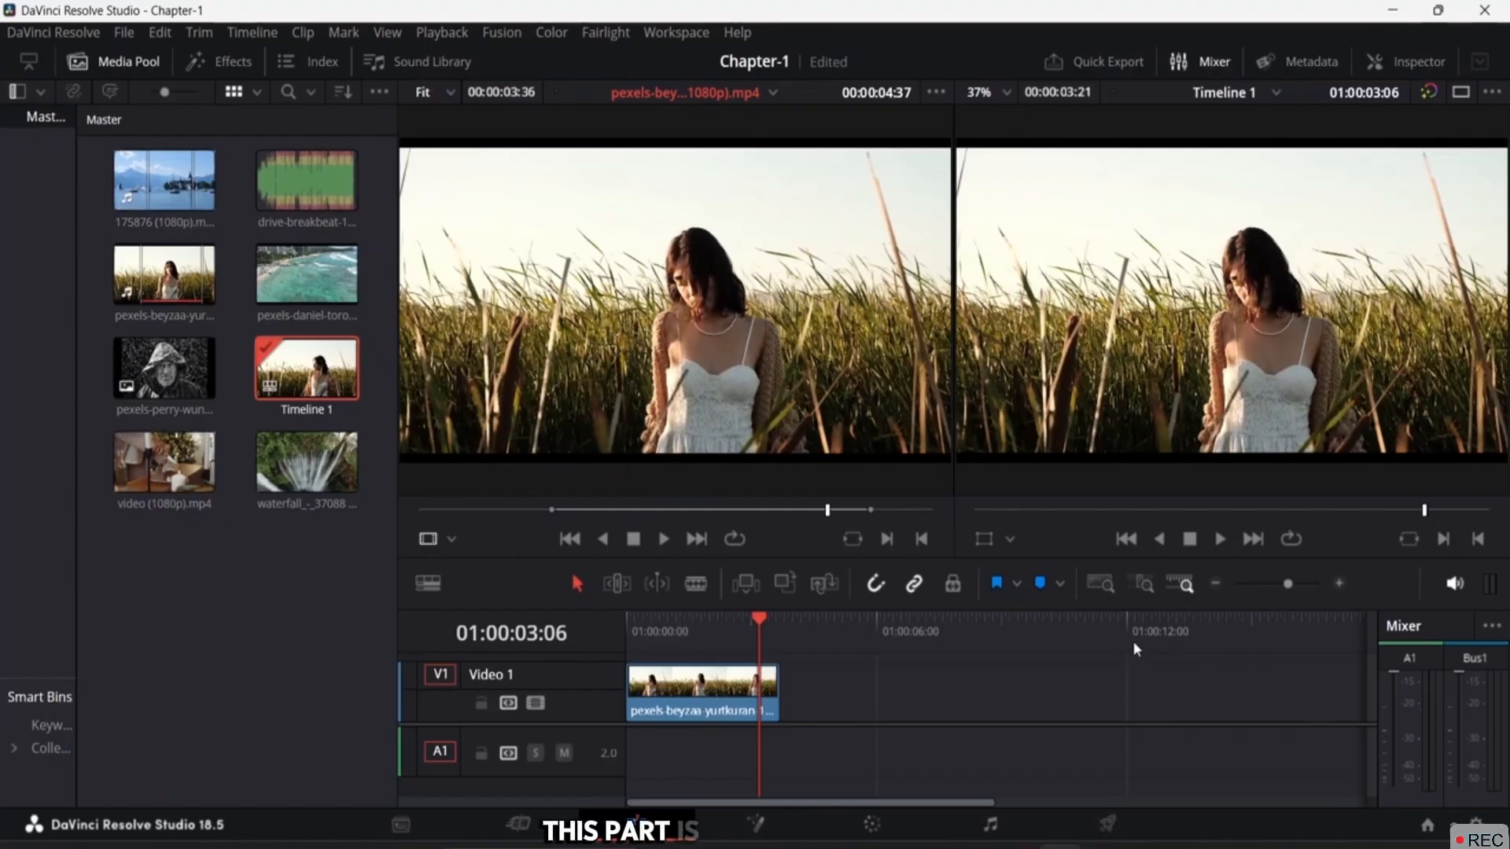
click(30, 62)
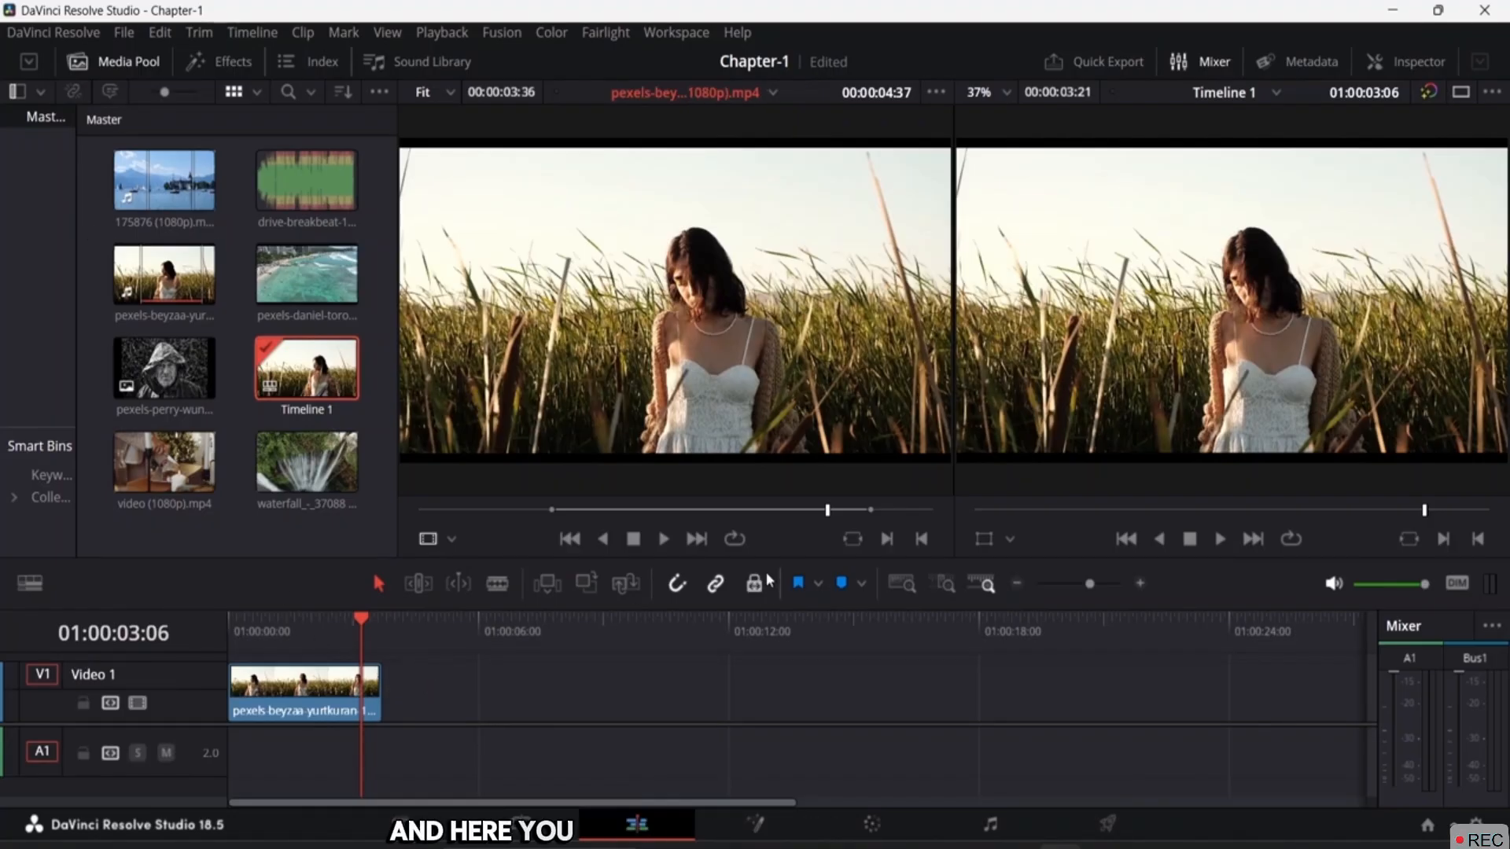
drag(740, 560, 739, 449)
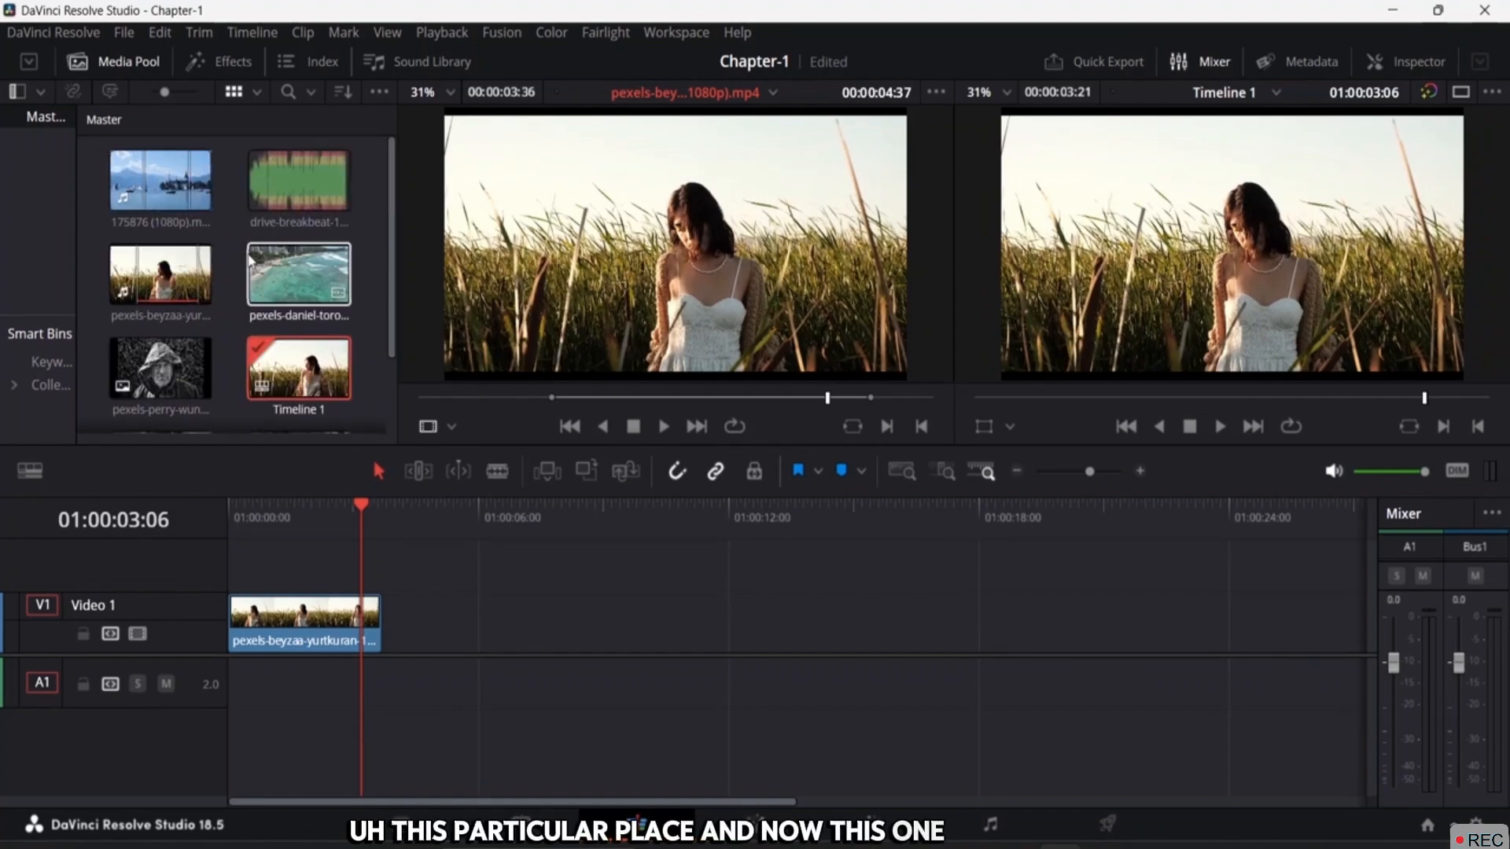
click(299, 275)
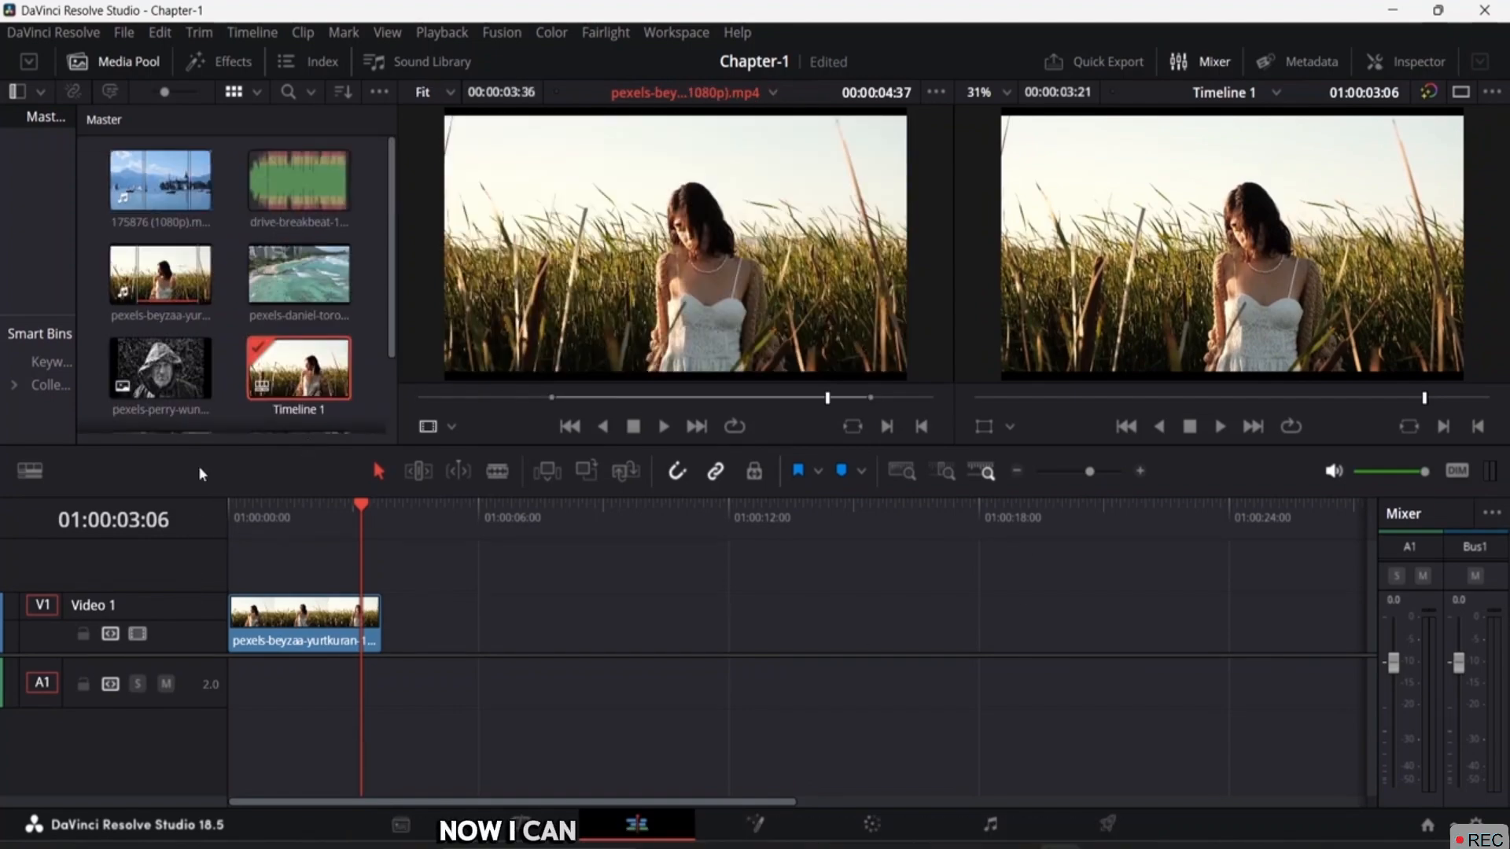
click(30, 62)
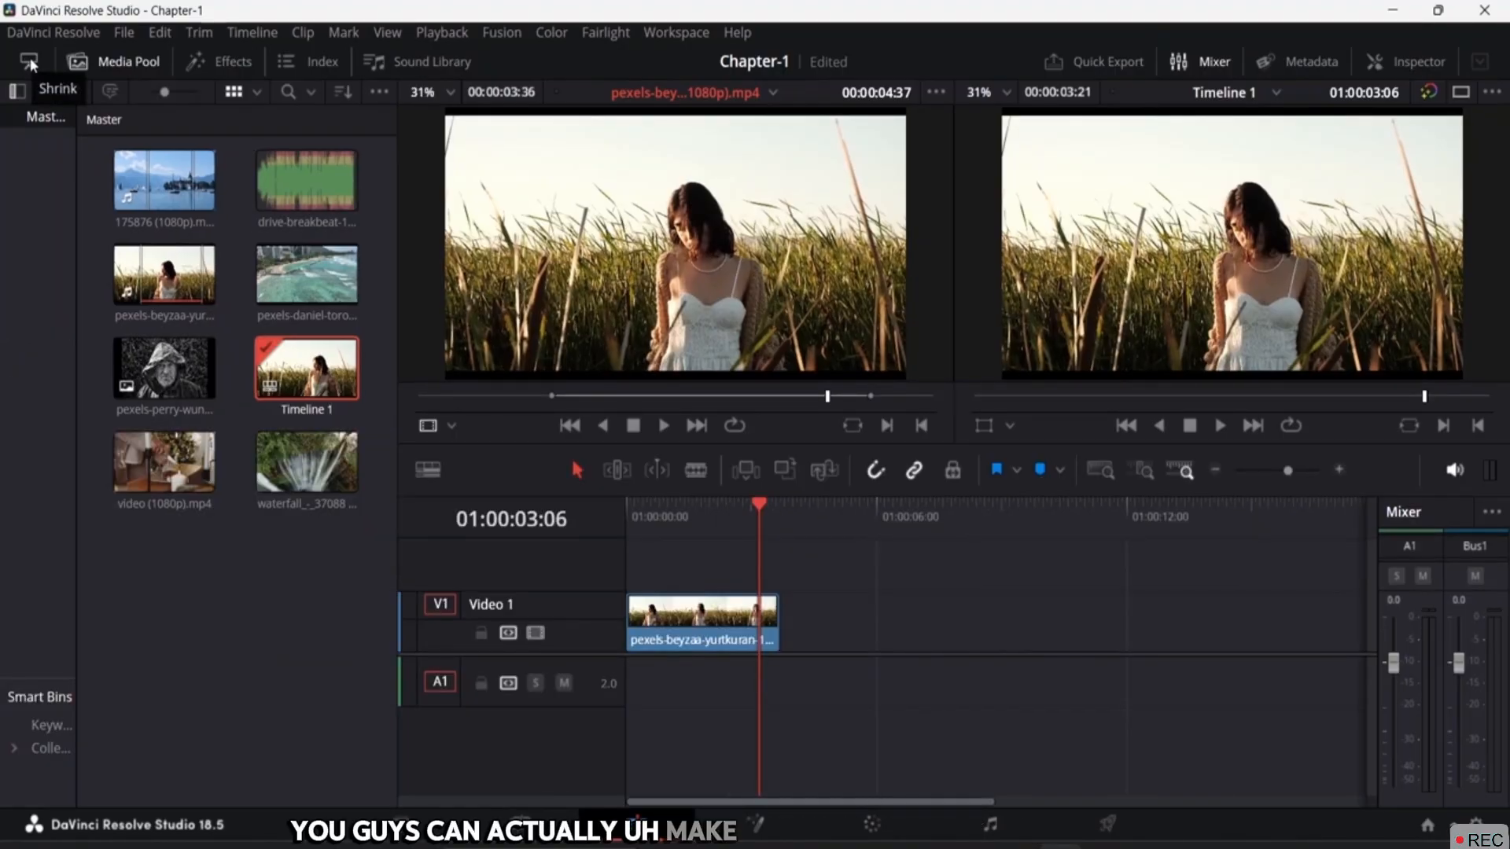
click(30, 63)
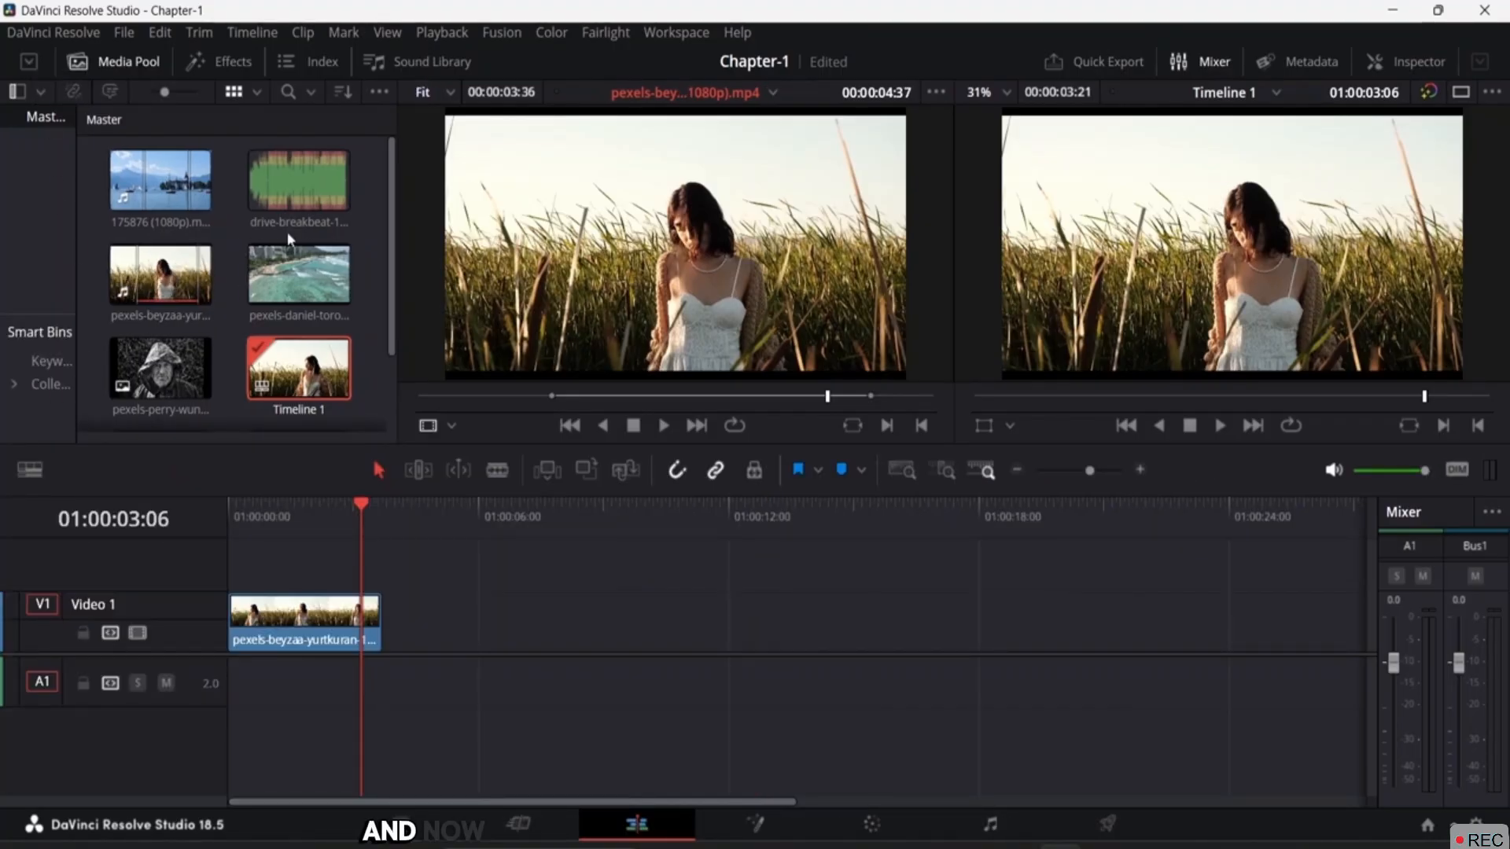
Create a new bin in the Master bin, keeping the name Bin 1.
scroll(286, 236, down, 2)
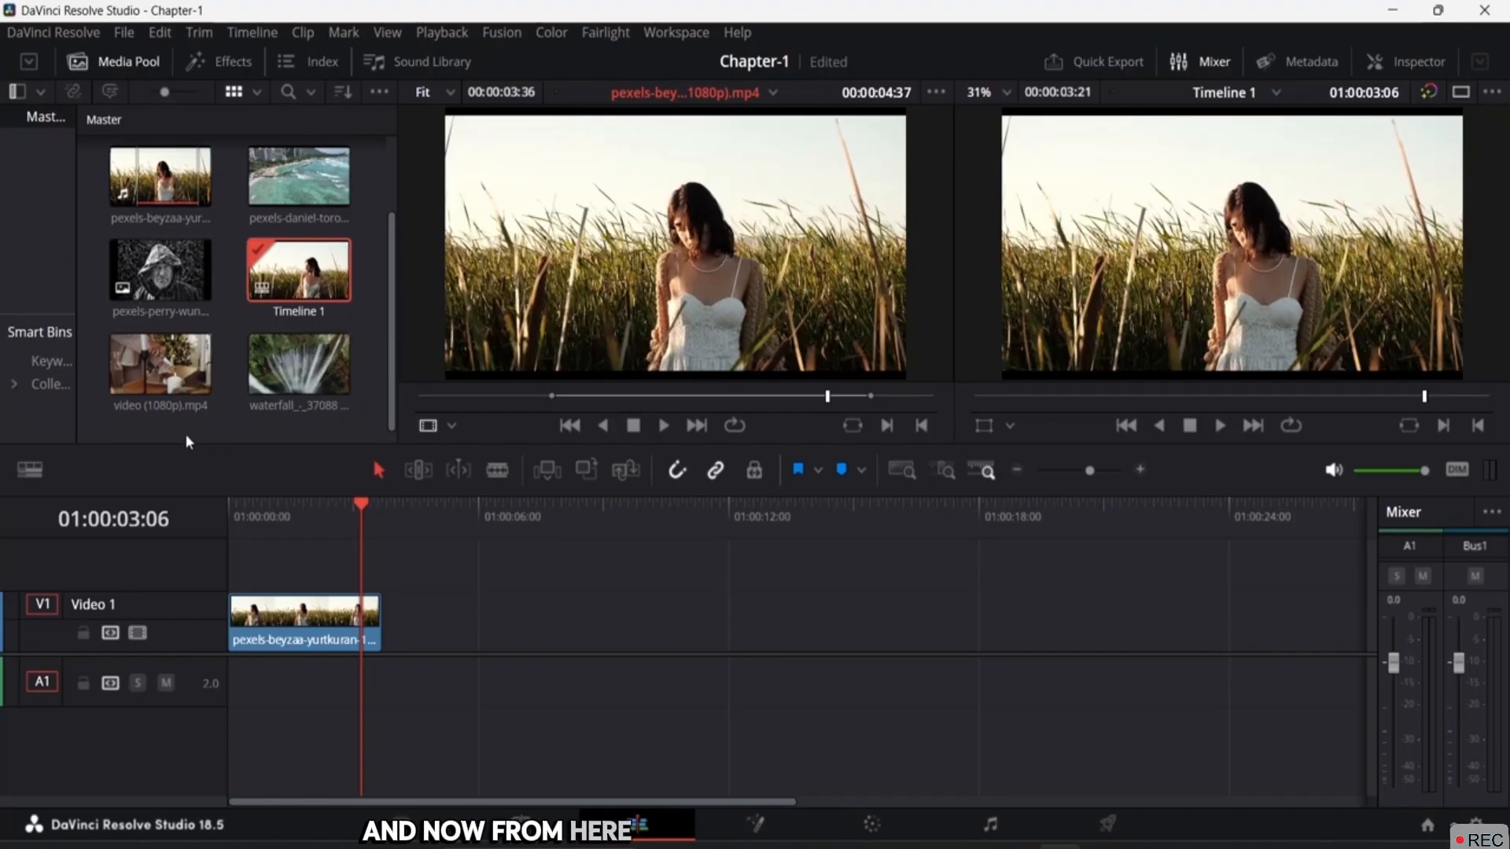
right_click(219, 425)
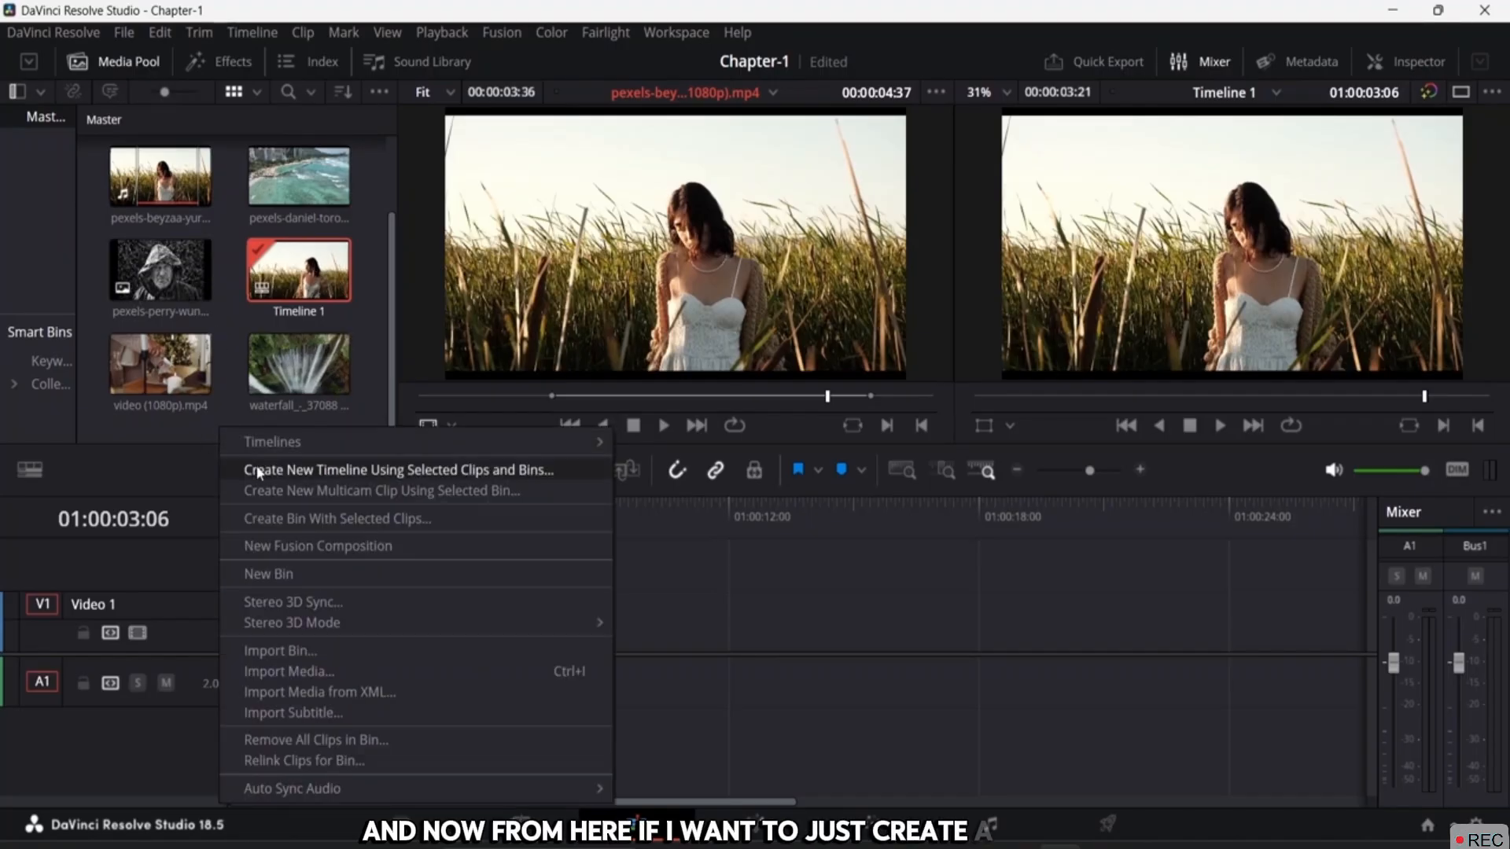
click(279, 575)
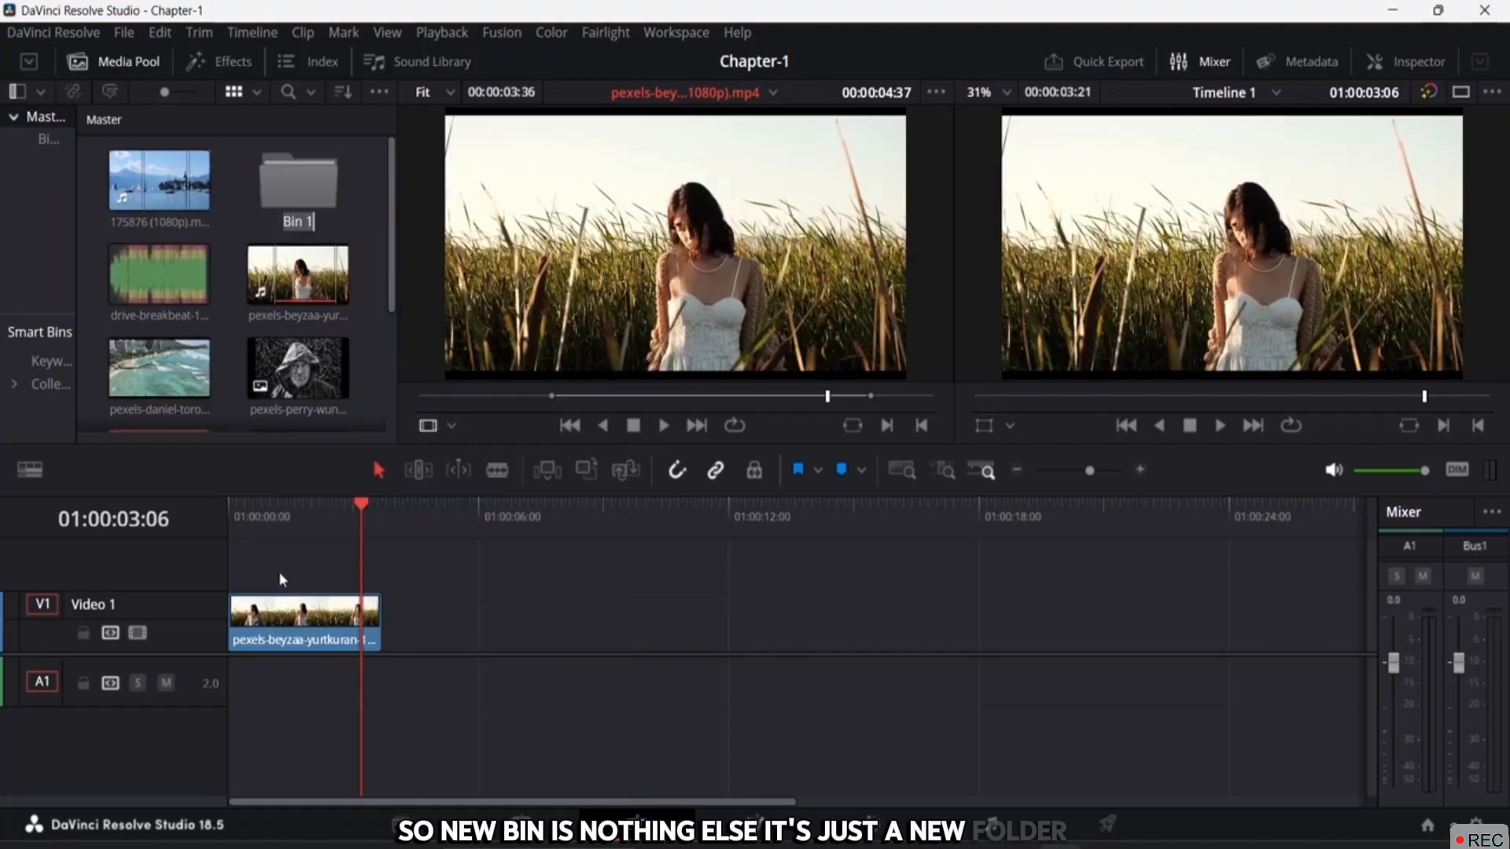
key(Return)
Open Bin 1, return to the Master bin and bring up the options for Bin 1.
double_click(299, 220)
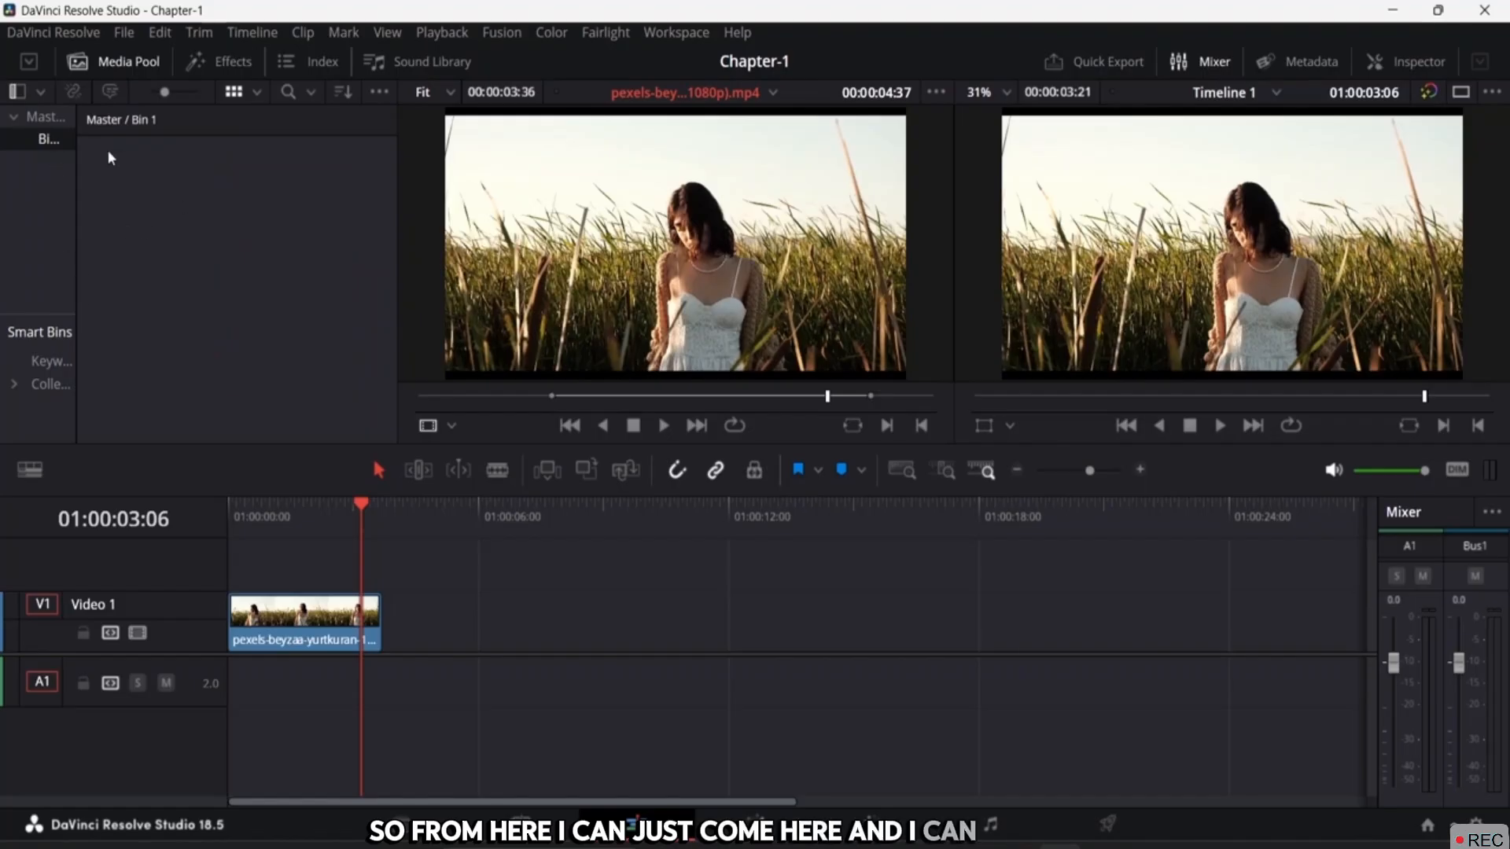
double_click(44, 139)
click(13, 117)
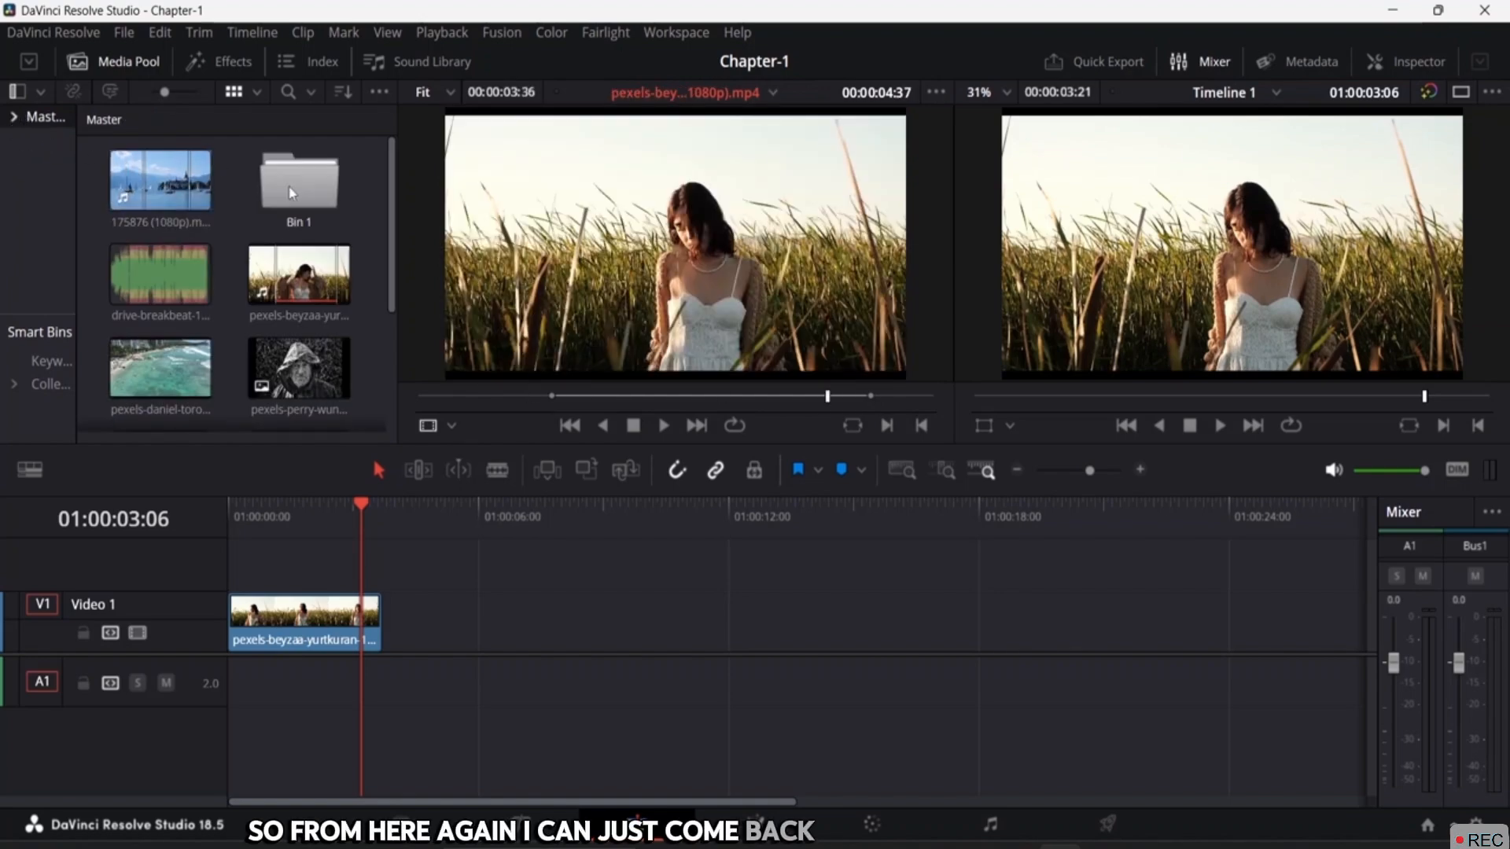
right_click(295, 225)
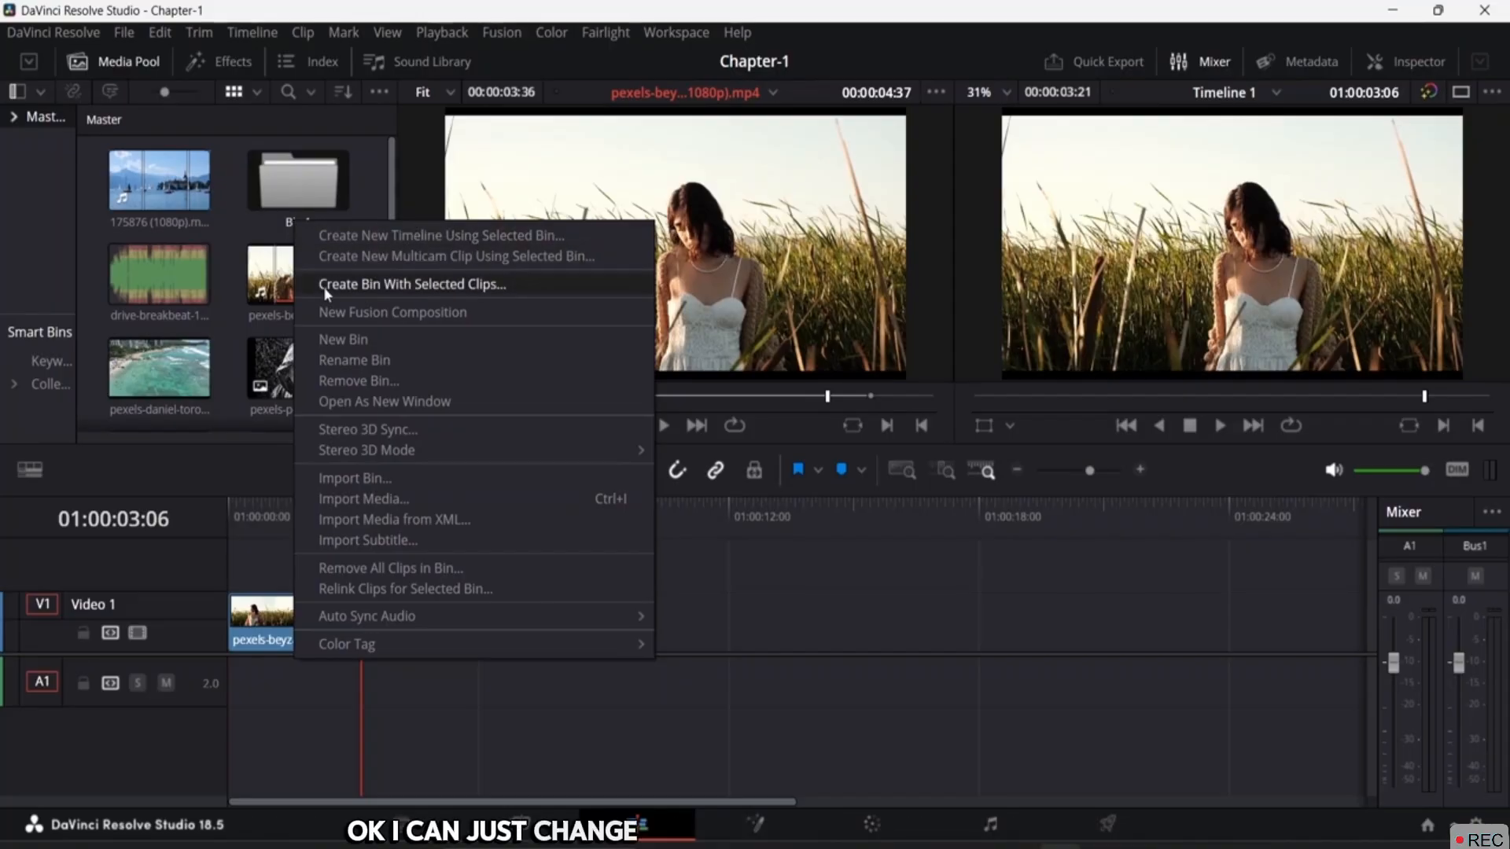
Move all the media clips from the Master bin into Bin 1, leaving out Timeline 1.
click(152, 207)
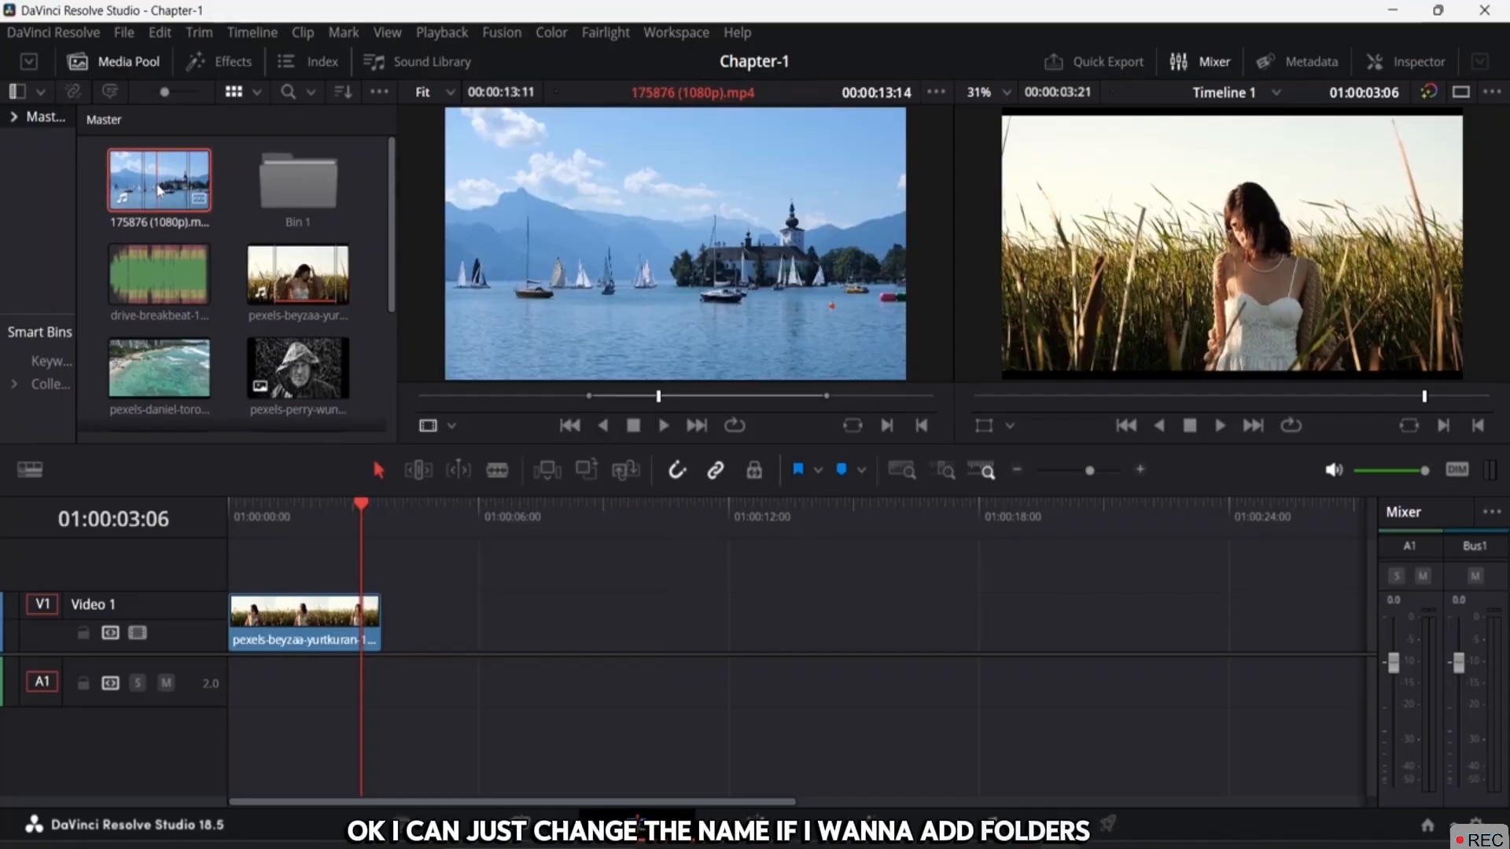
mouse_move(152, 207)
mouse_down()
mouse_move(306, 199)
mouse_move(155, 199)
mouse_up()
drag(303, 194, 175, 194)
drag(319, 174, 167, 185)
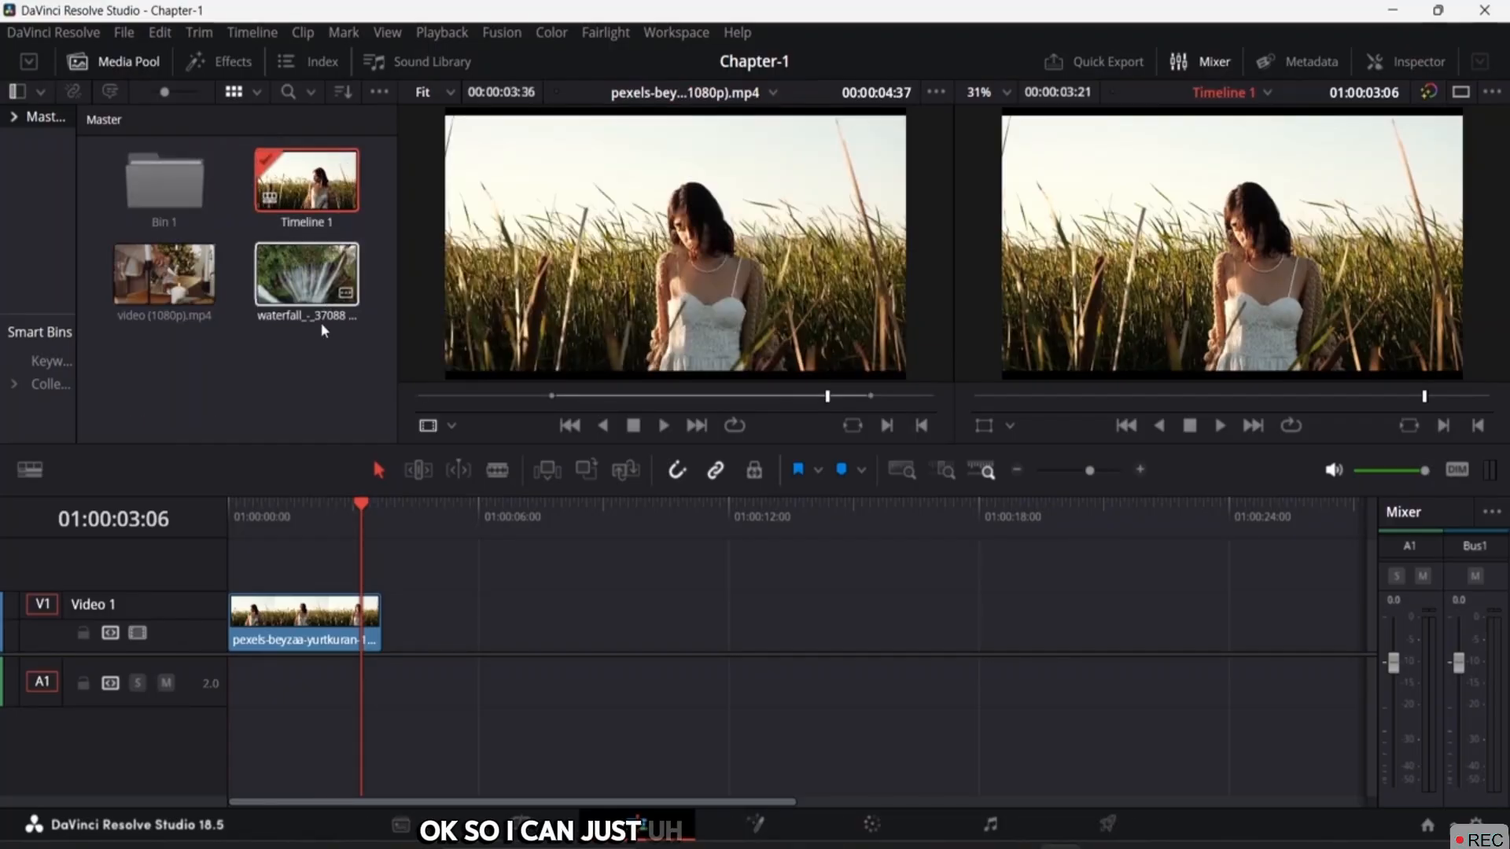
drag(306, 277, 166, 205)
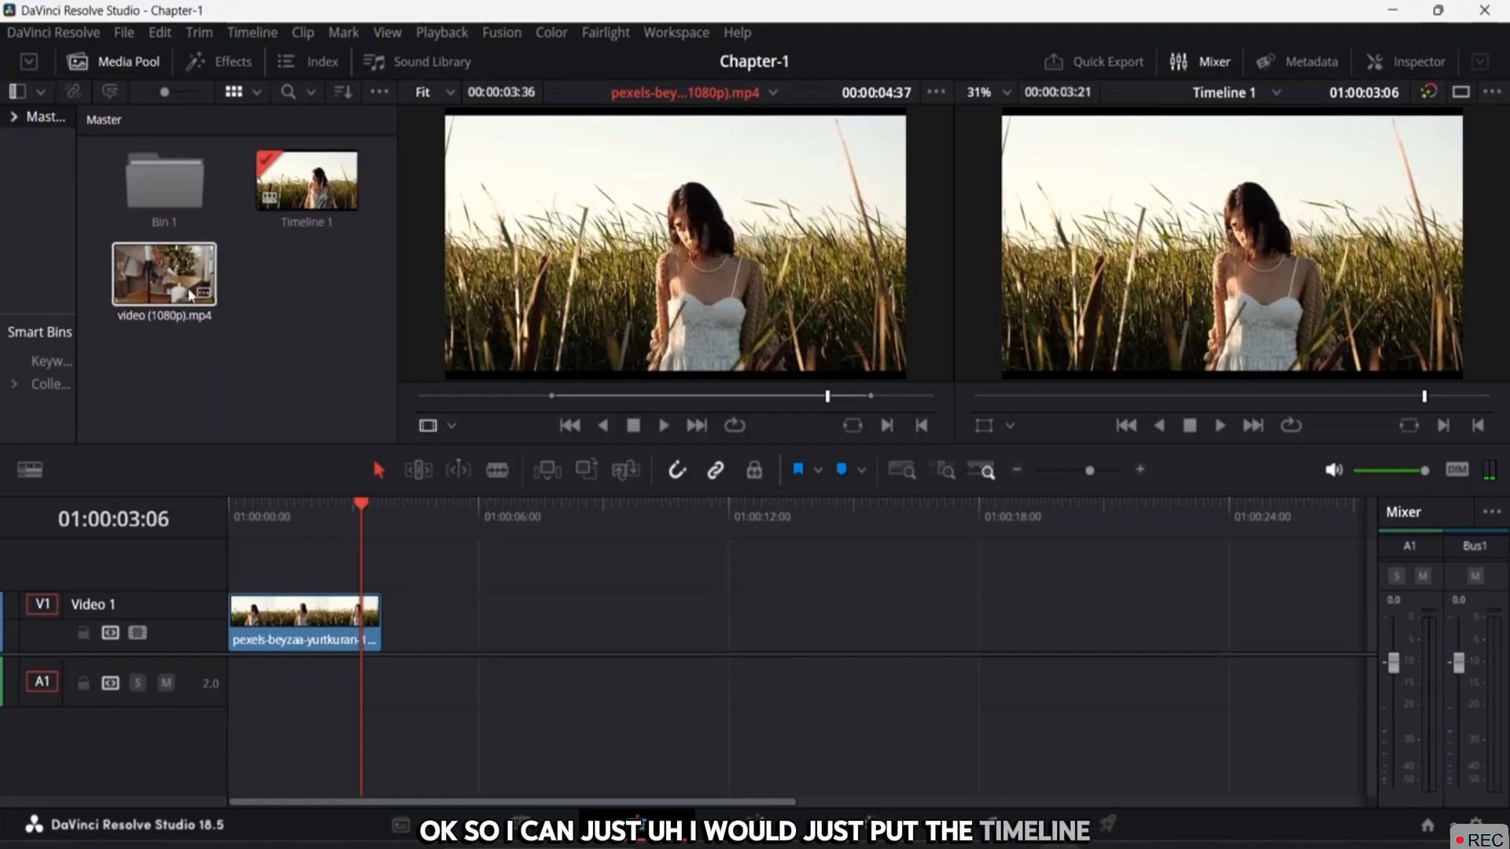
drag(163, 274, 181, 191)
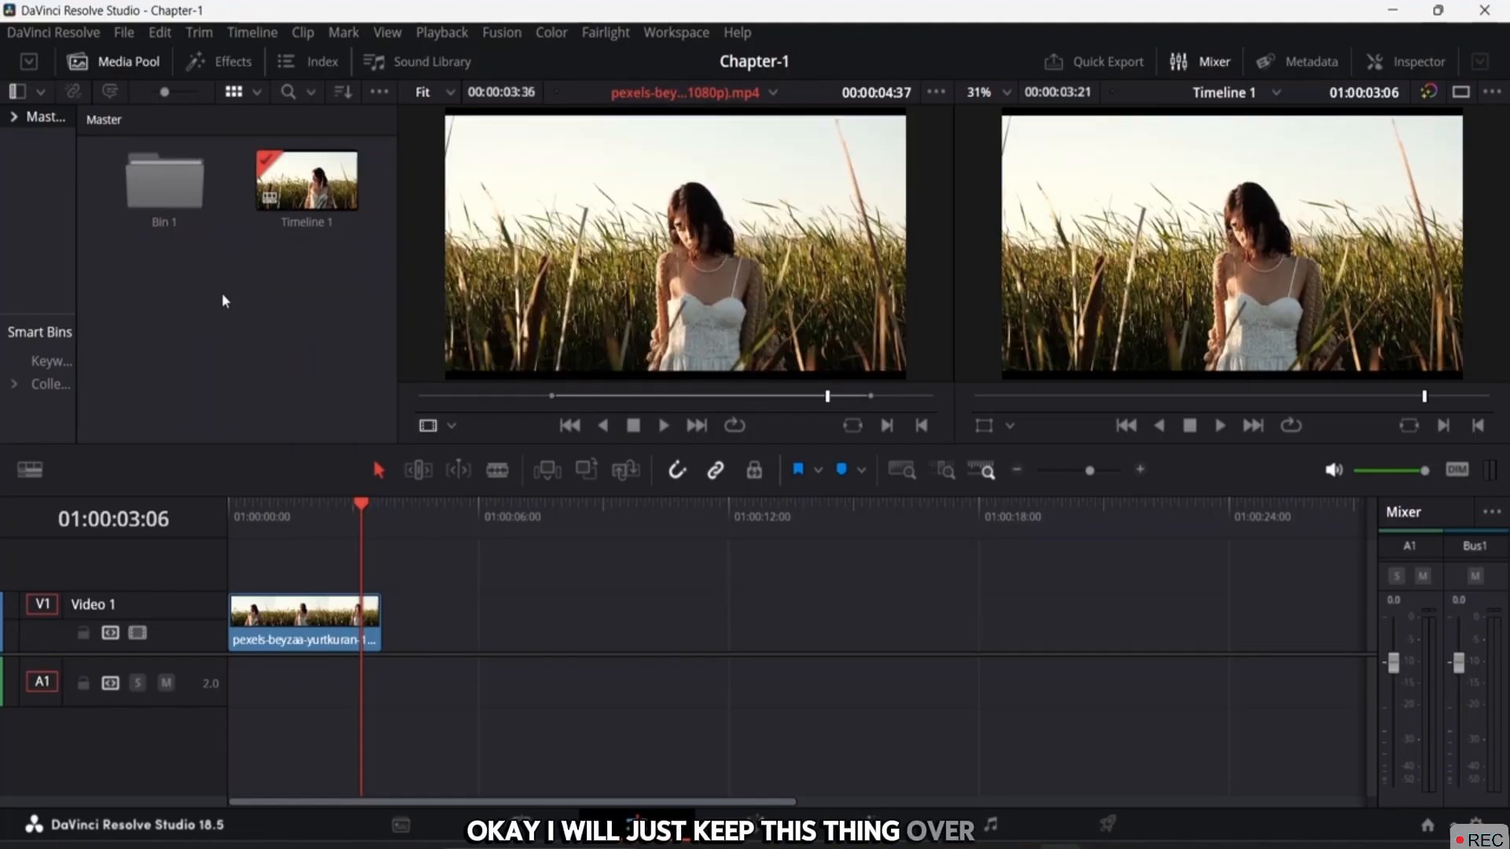
Open Bin 1 and look through the media clips stored in it.
right_click(154, 219)
double_click(154, 218)
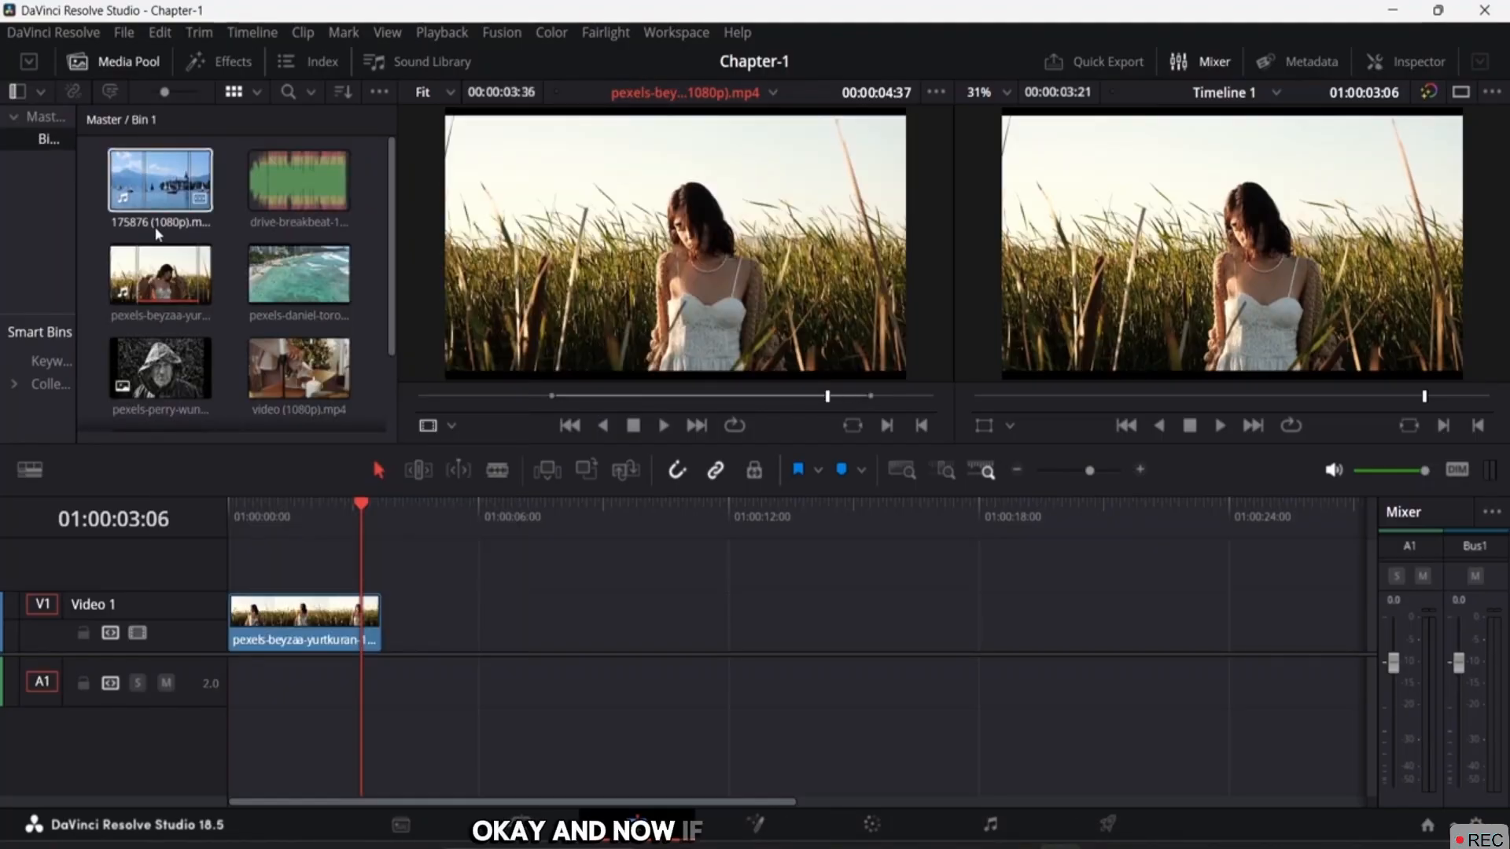
scroll(247, 235, down, 2)
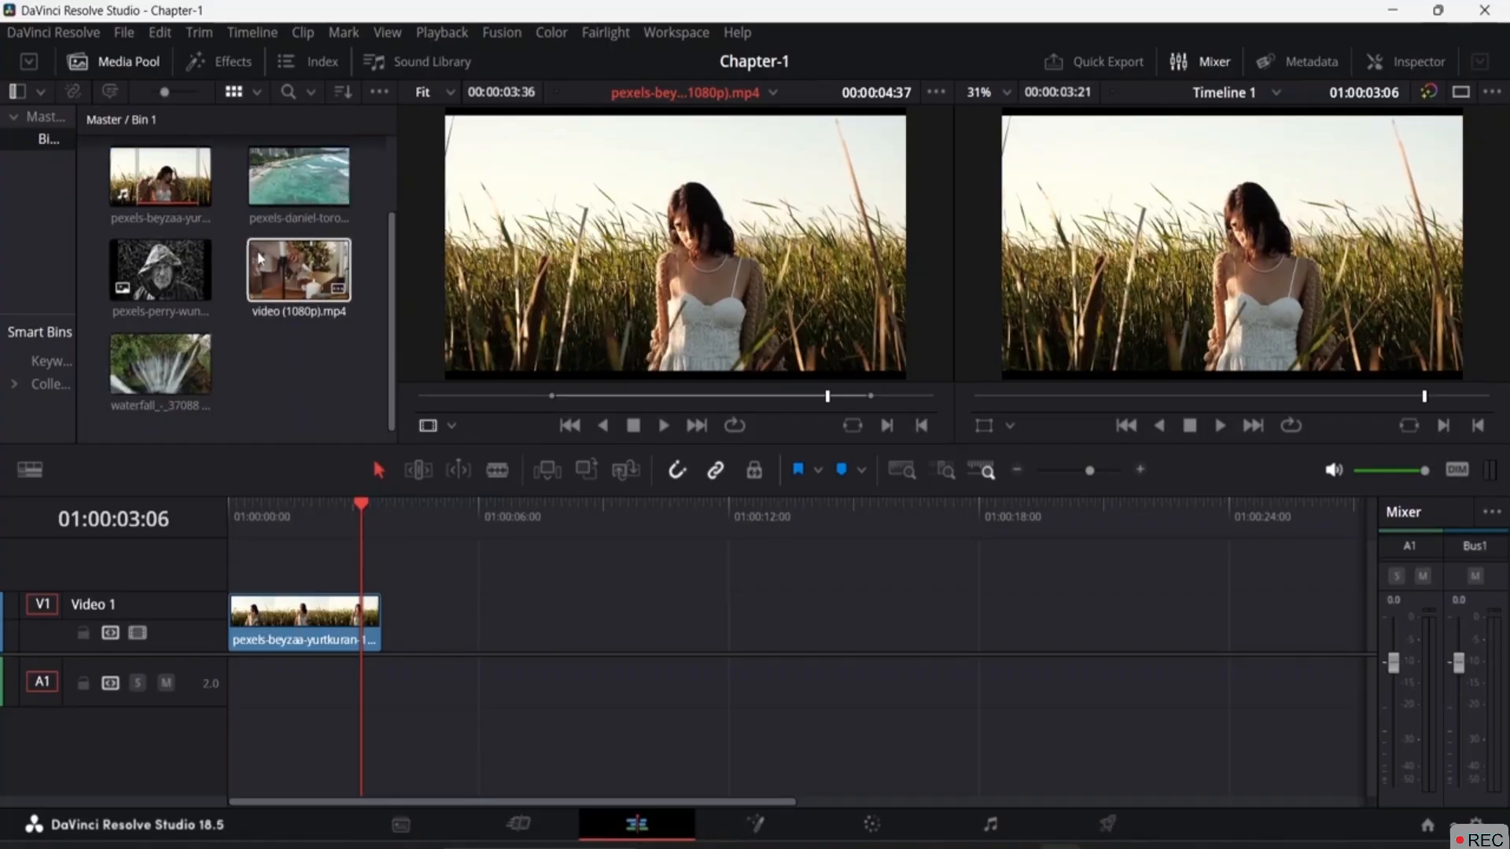
scroll(252, 244, up, 2)
double_click(261, 259)
scroll(260, 259, down, 2)
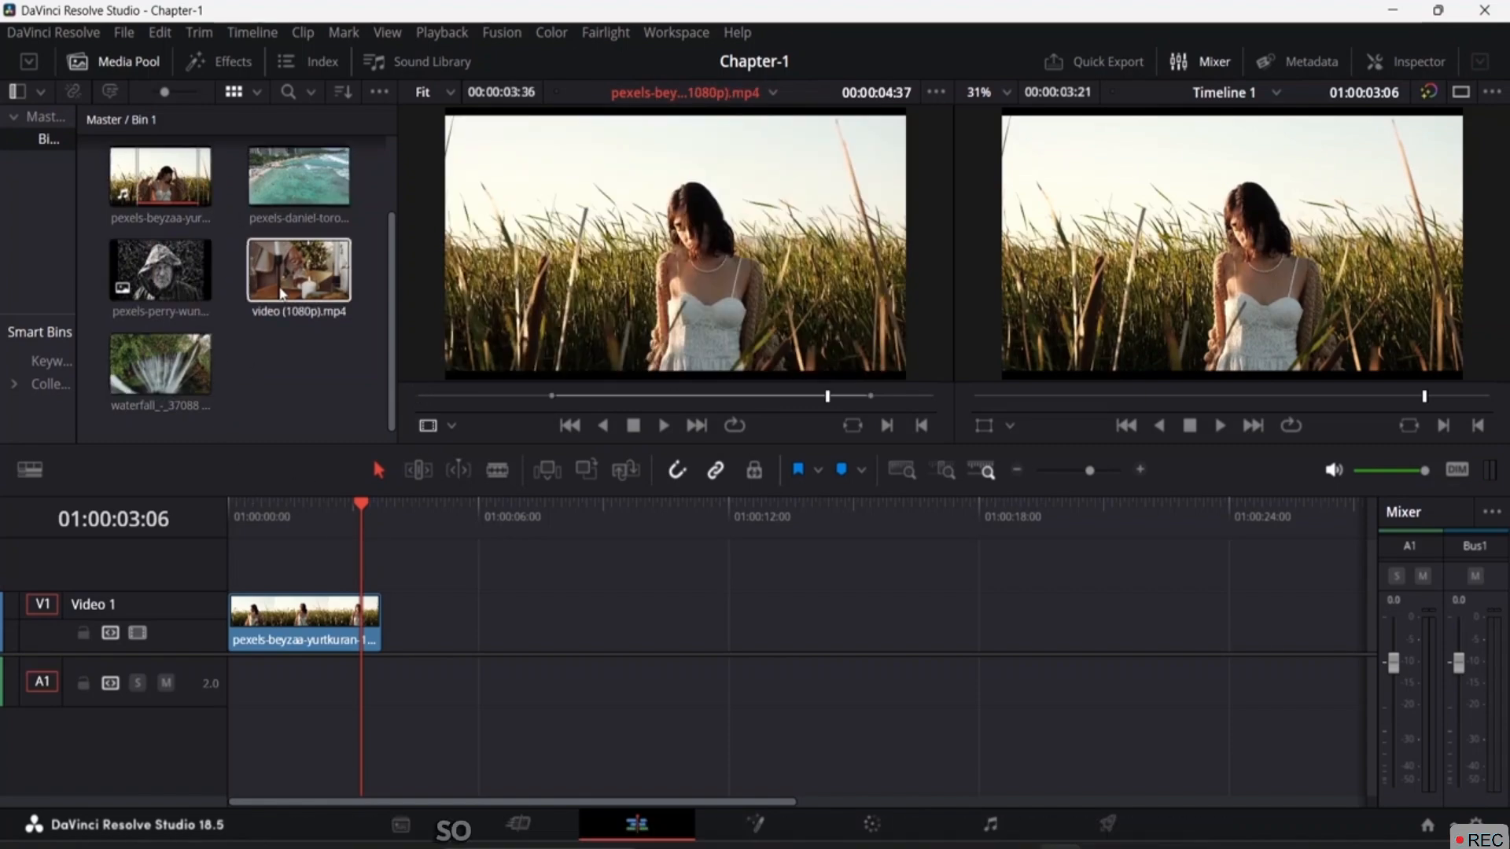
scroll(318, 317, up, 2)
scroll(296, 259, down, 2)
scroll(291, 253, up, 2)
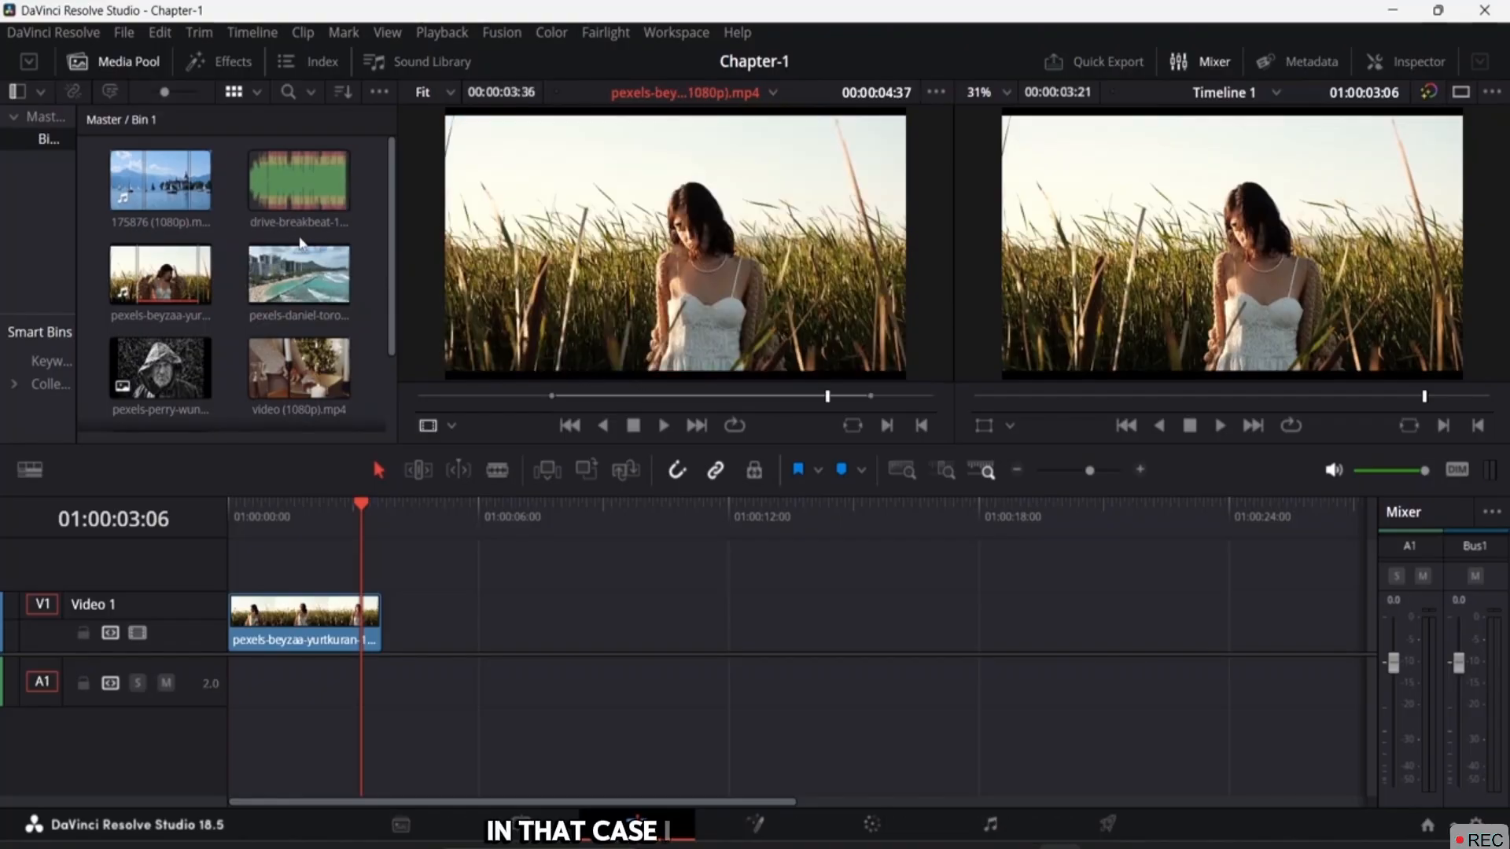
scroll(241, 244, down, 2)
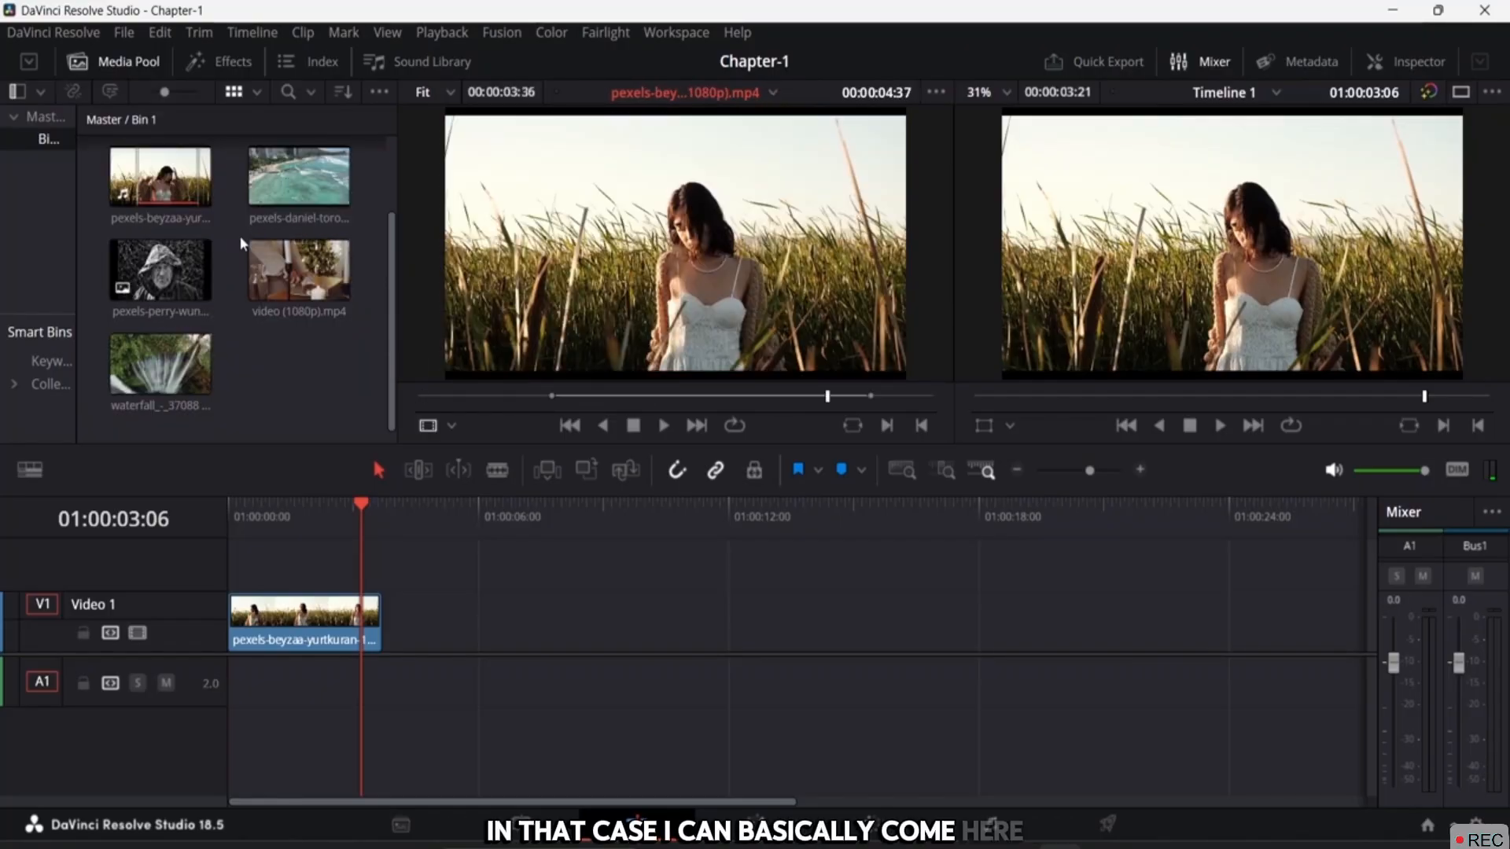
Place the black-and-white hooded man photo on a new track above Video 1, trimmed to under one second and starting at about 01:00:01:01.
click(169, 281)
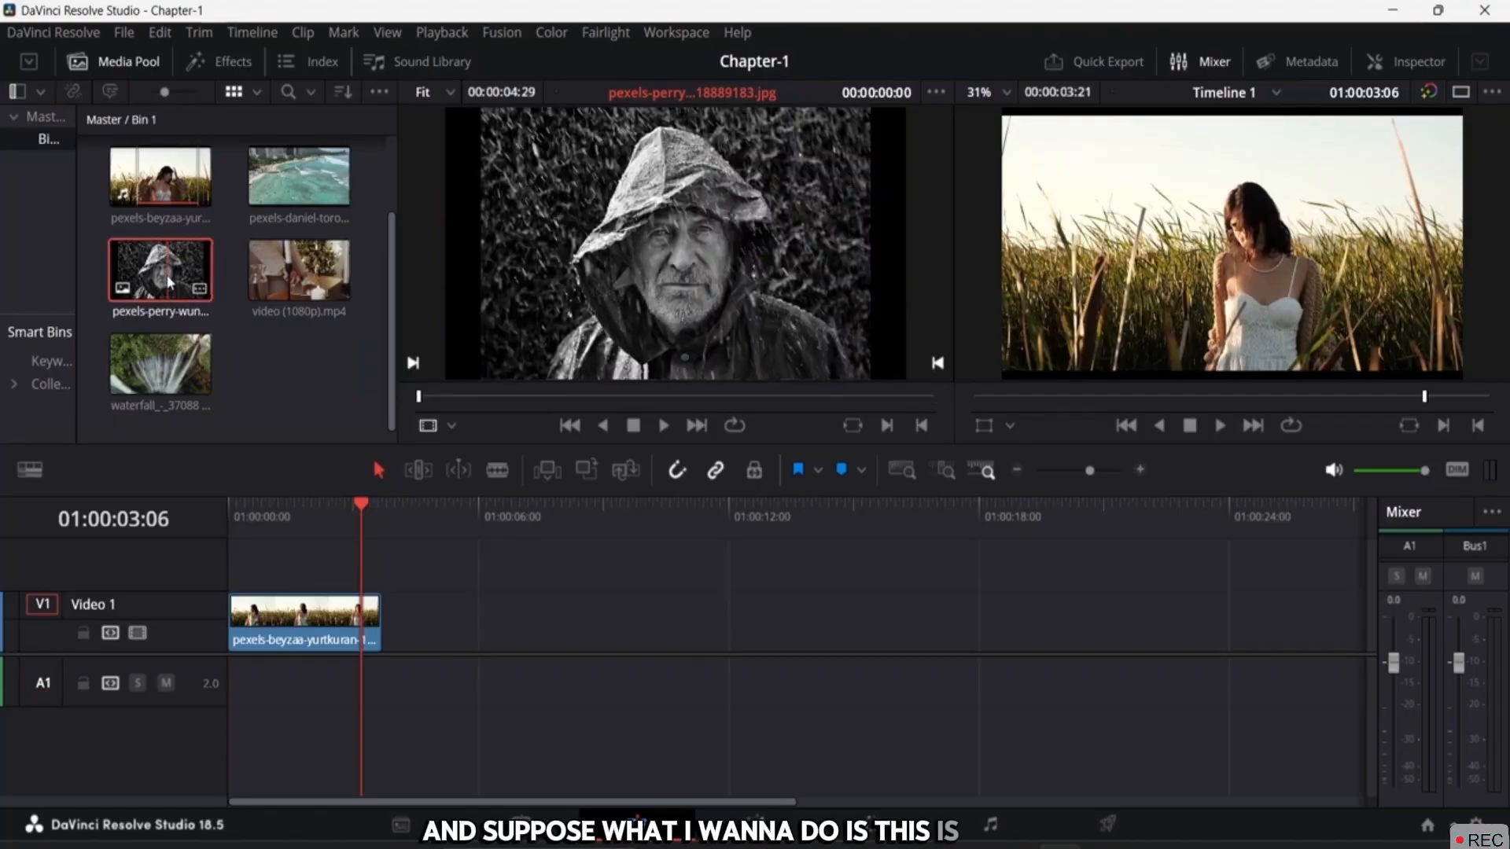
drag(169, 282, 301, 588)
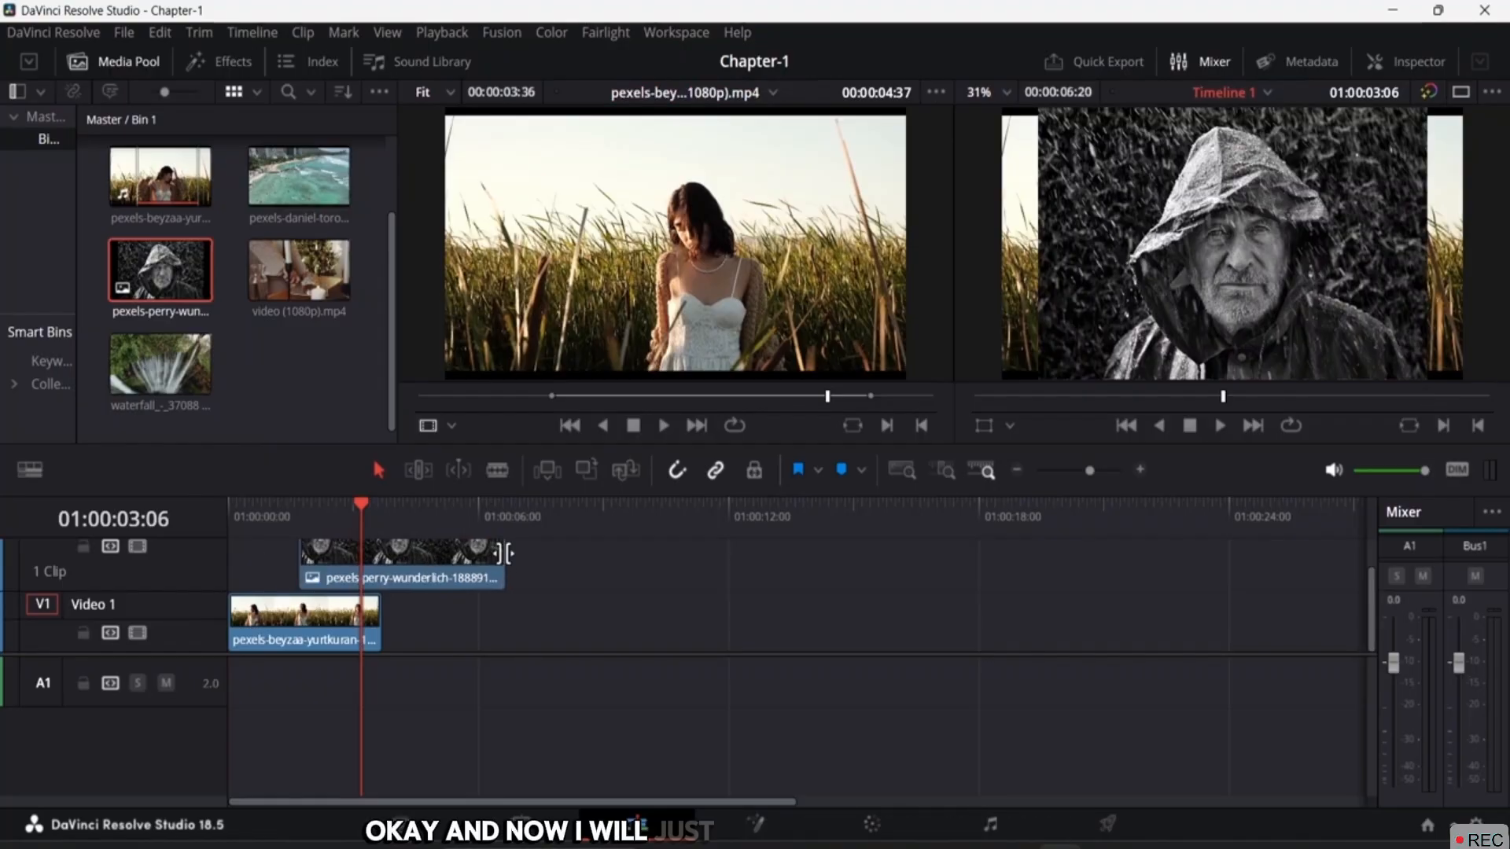
drag(505, 554, 291, 578)
click(270, 503)
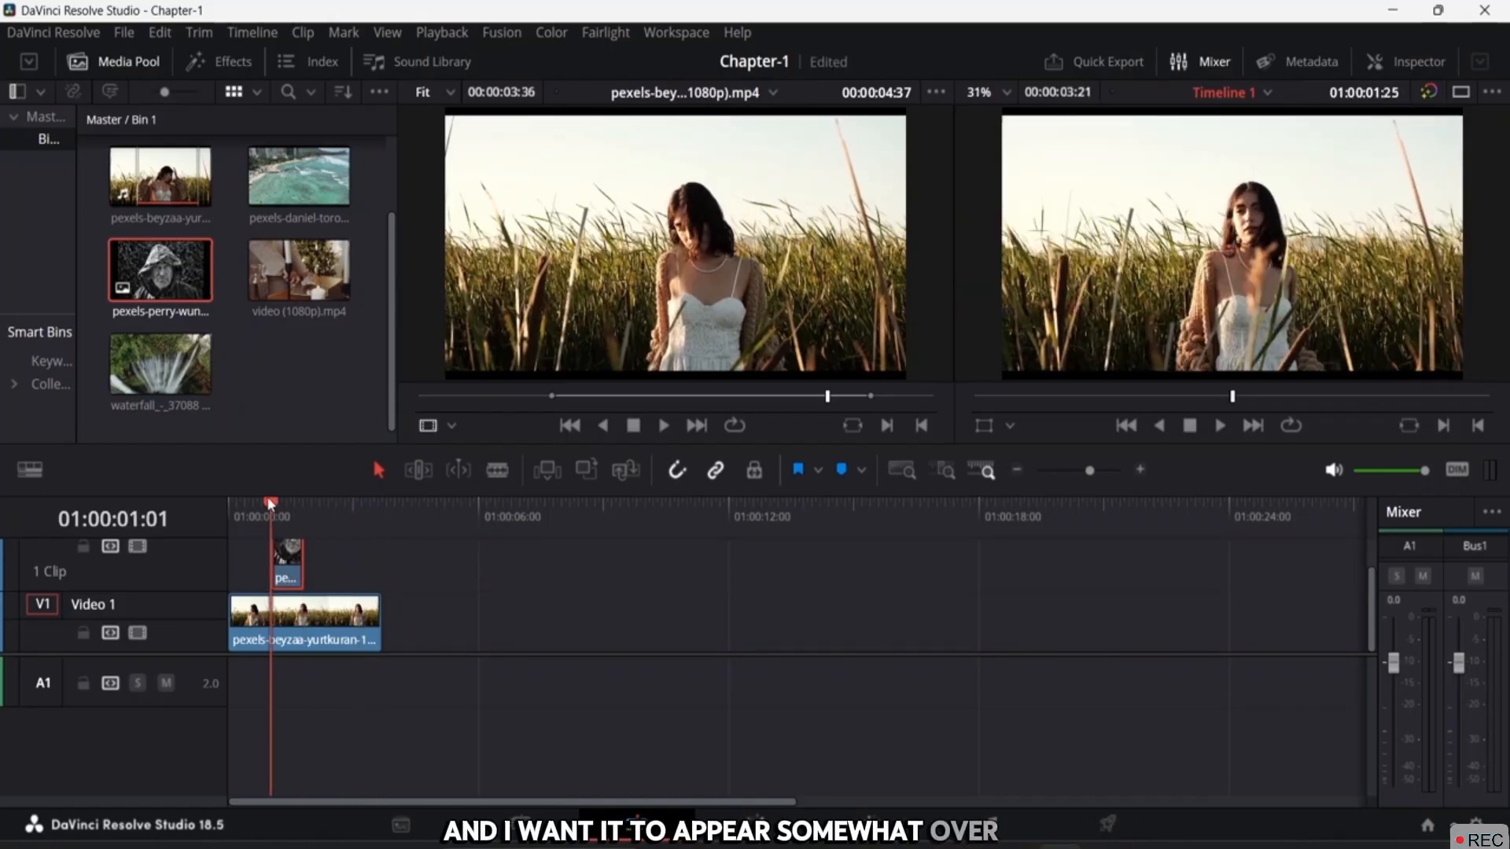
mouse_move(269, 503)
mouse_down()
mouse_move(294, 498)
mouse_move(272, 500)
mouse_up()
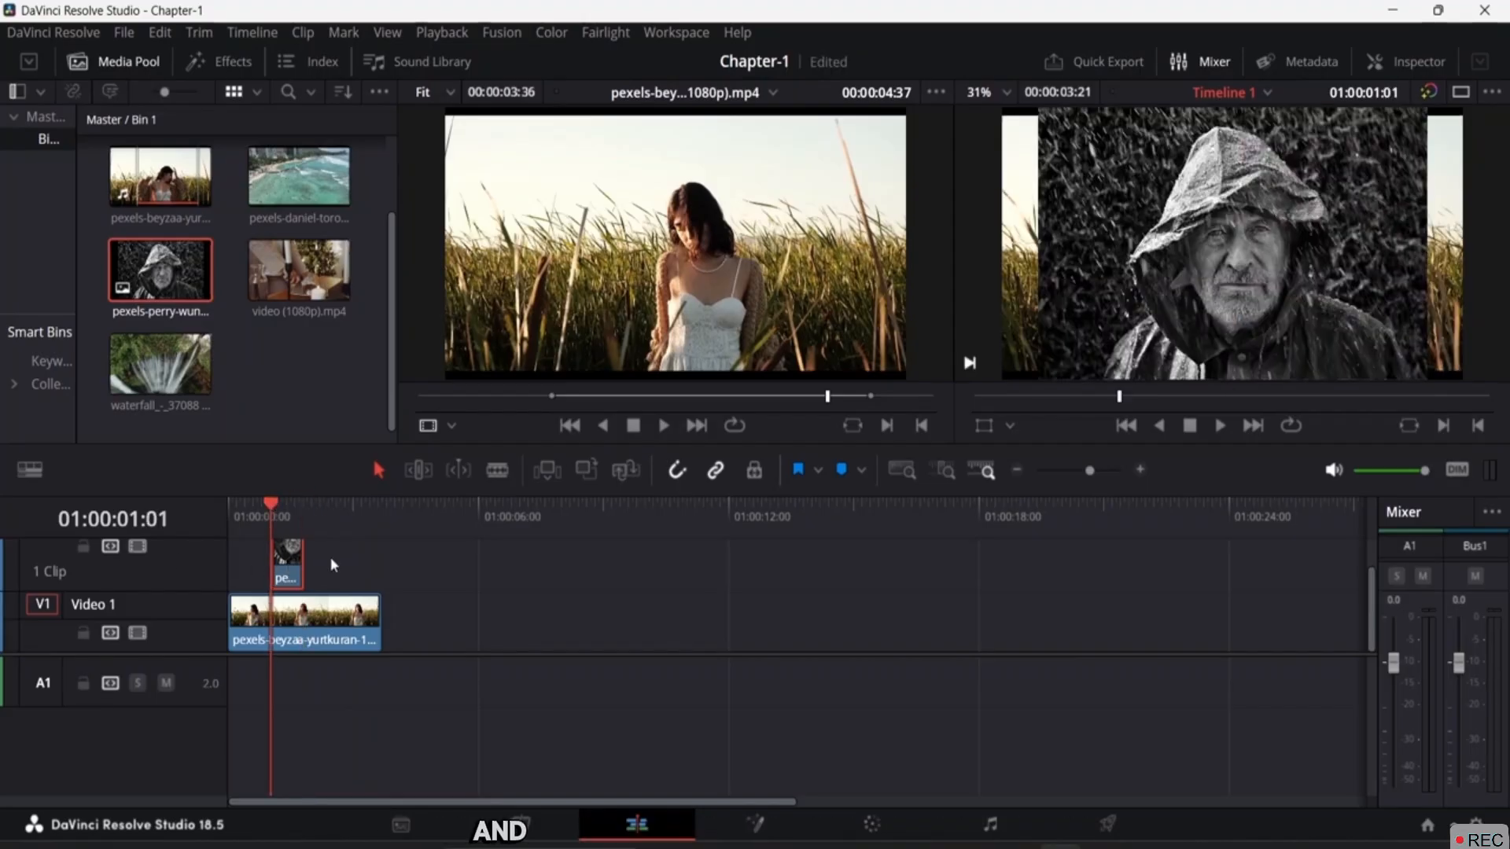
Scale the overlaid photo to a zoom of 0.290 and set its position to X 675, Y 227.
click(1419, 63)
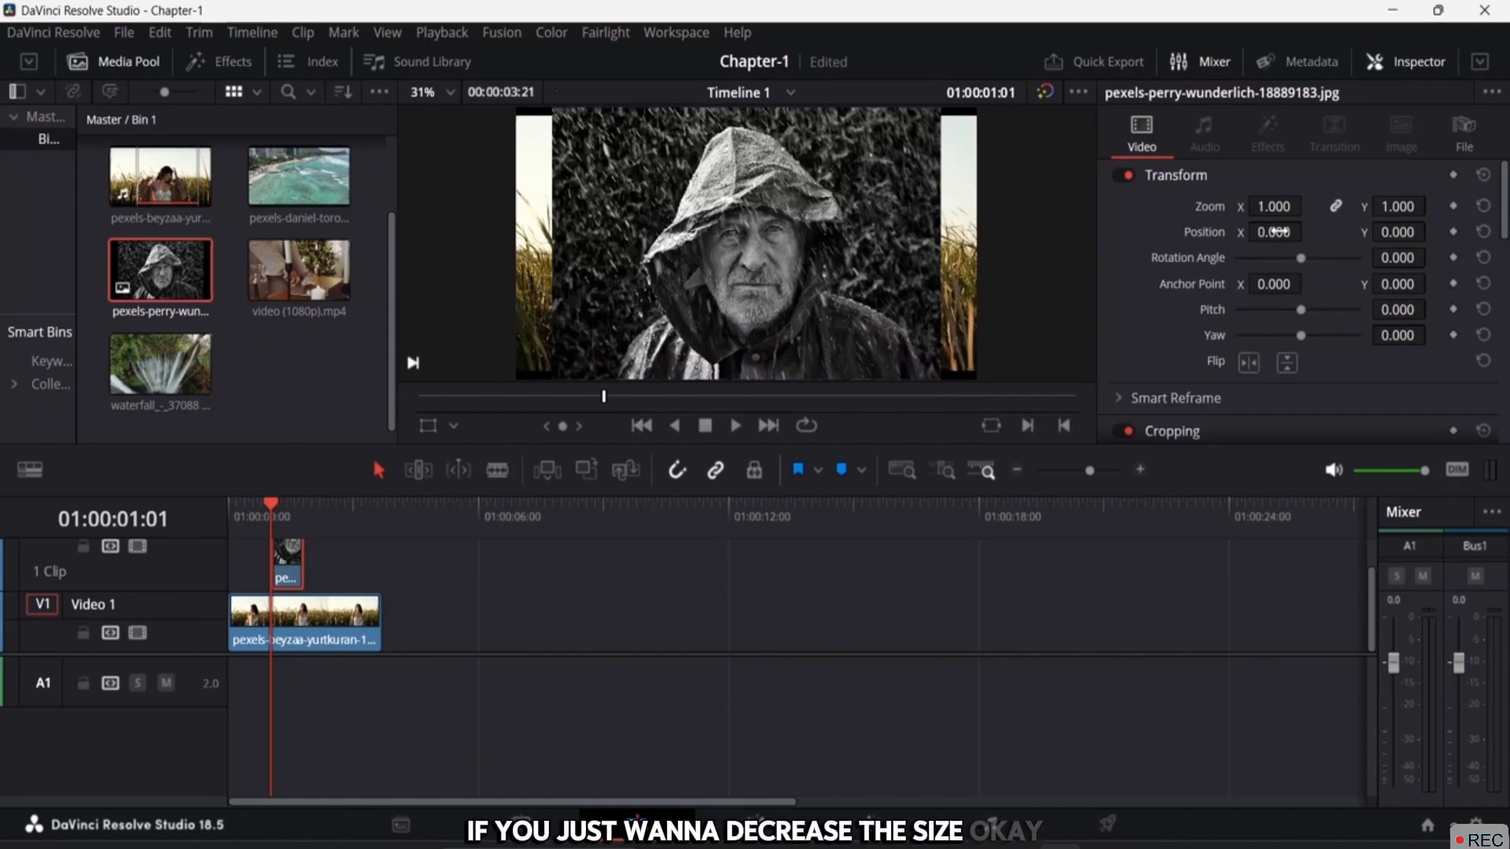
drag(1274, 232, 1304, 206)
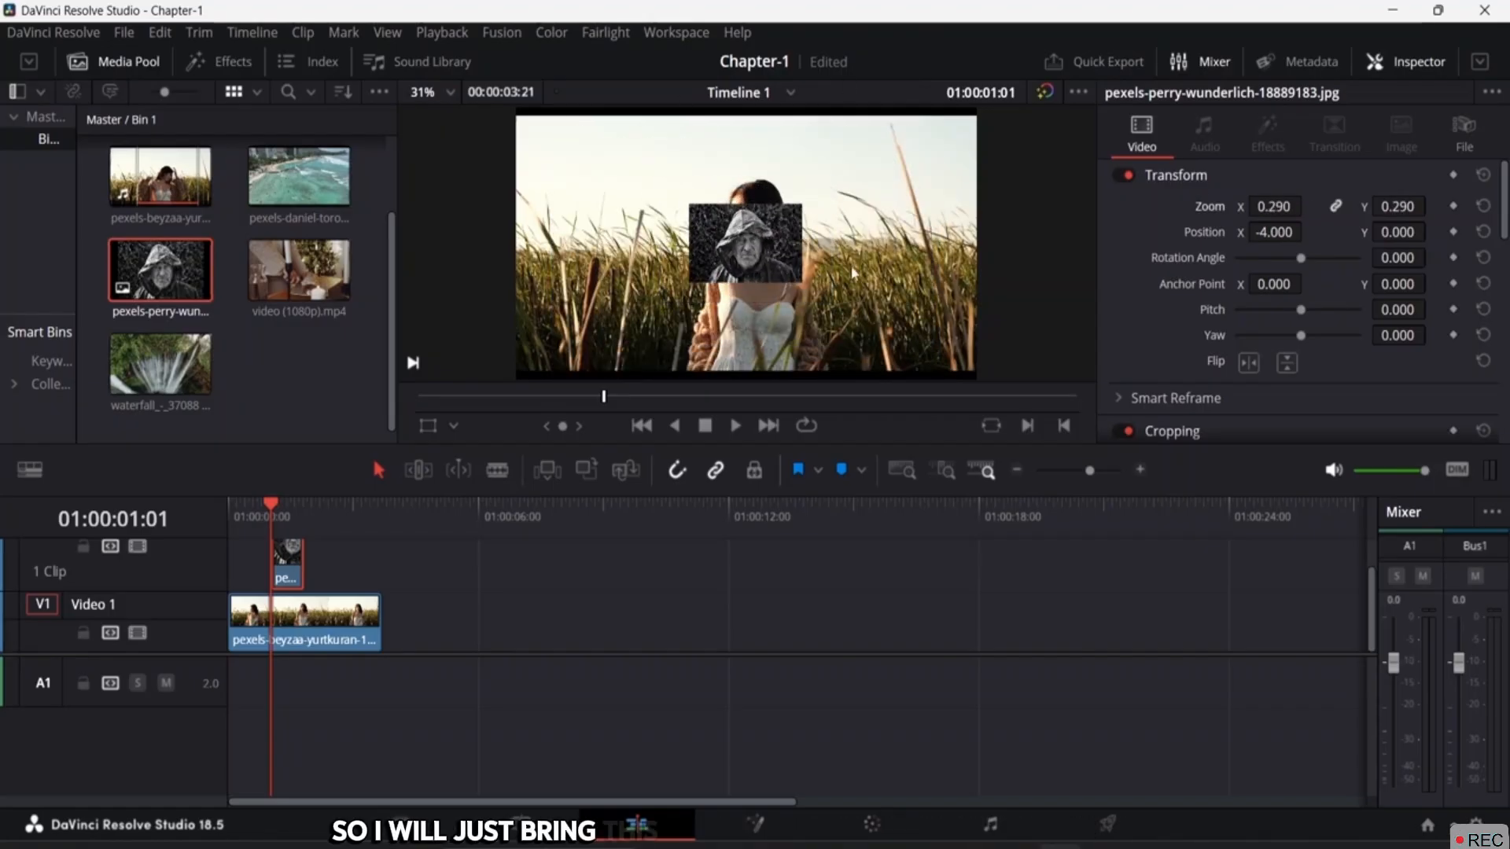
drag(1273, 232, 1272, 231)
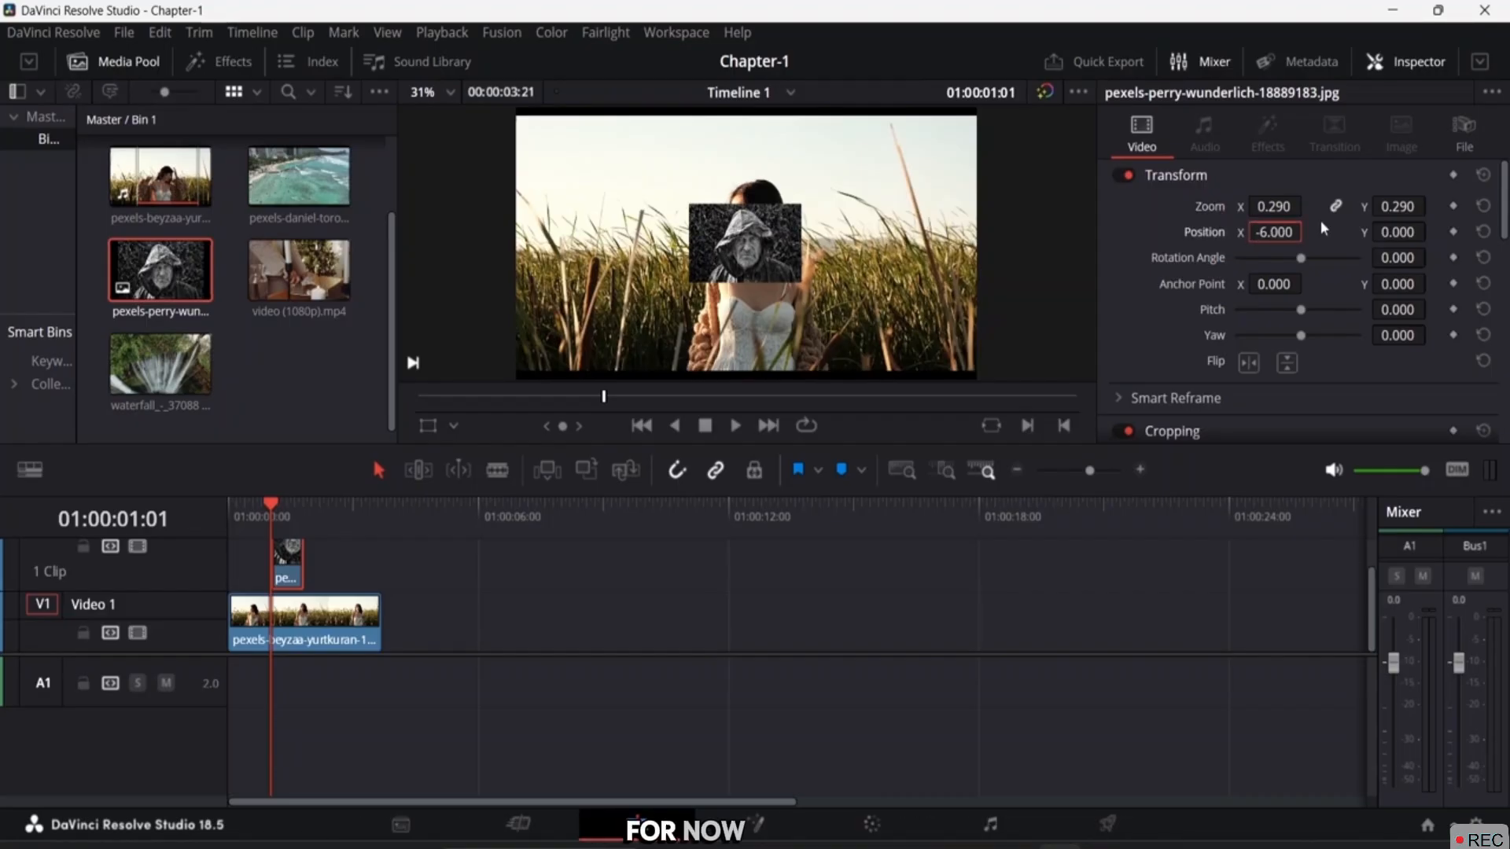
click(1270, 232)
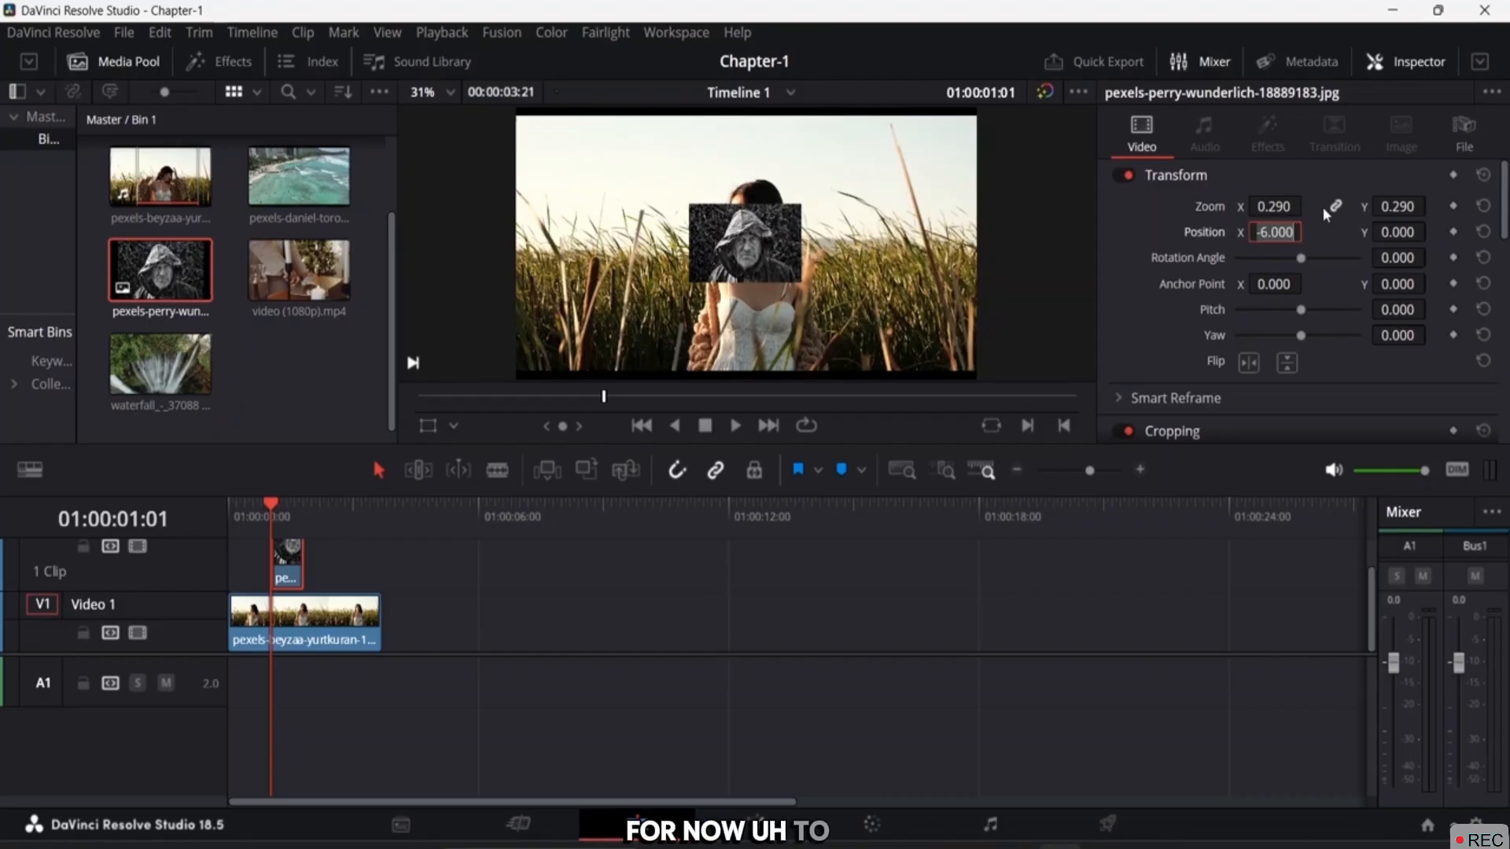
drag(1268, 234, 1432, 228)
key(Return)
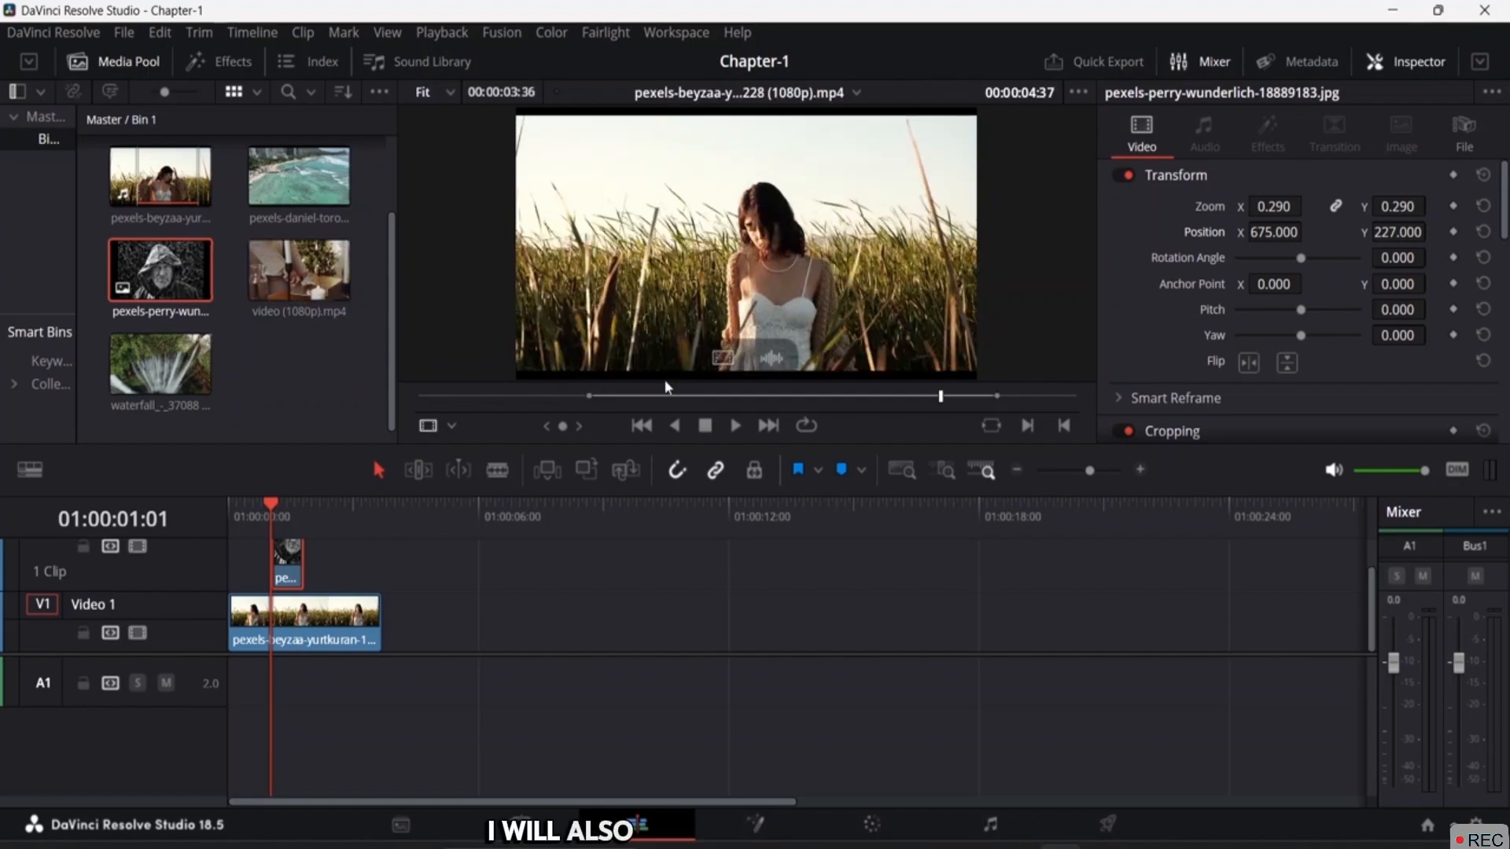
Check the overlaid photo in the timeline viewer at its start and end, then return the playhead to 01:00:01:01.
click(277, 507)
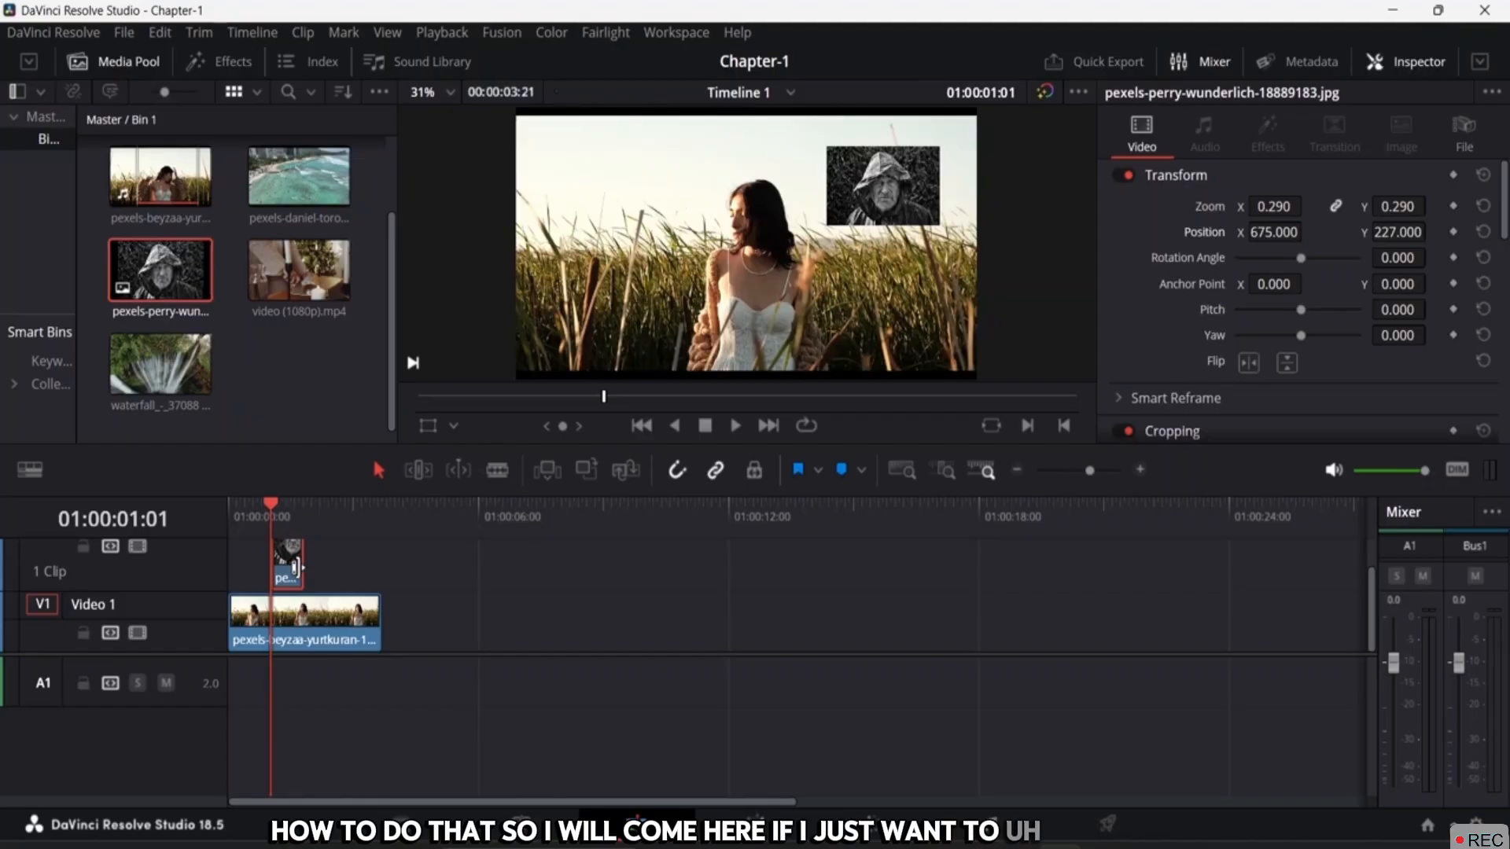
drag(271, 507, 302, 513)
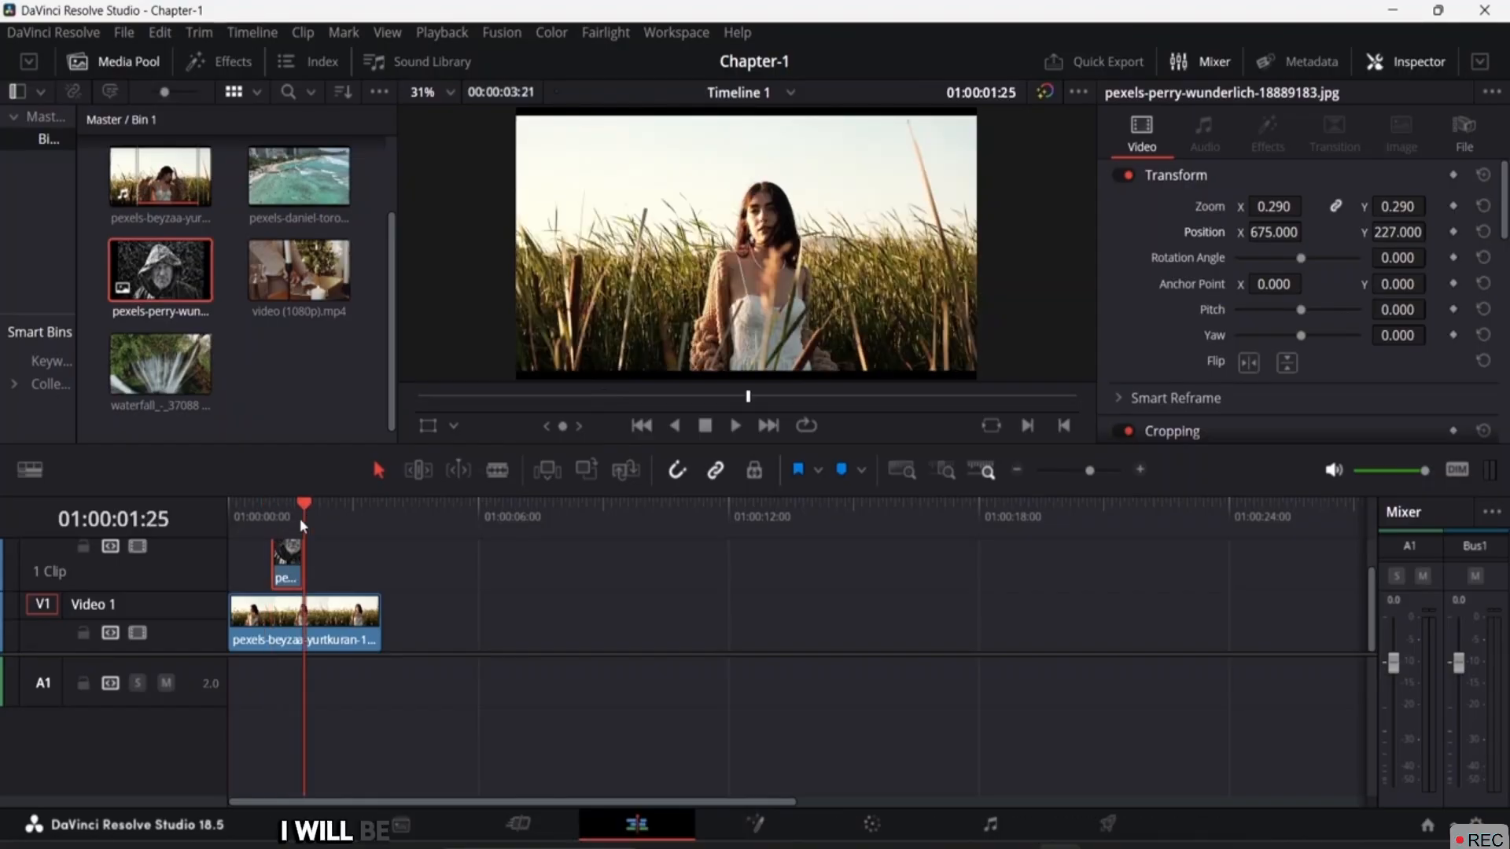
click(269, 504)
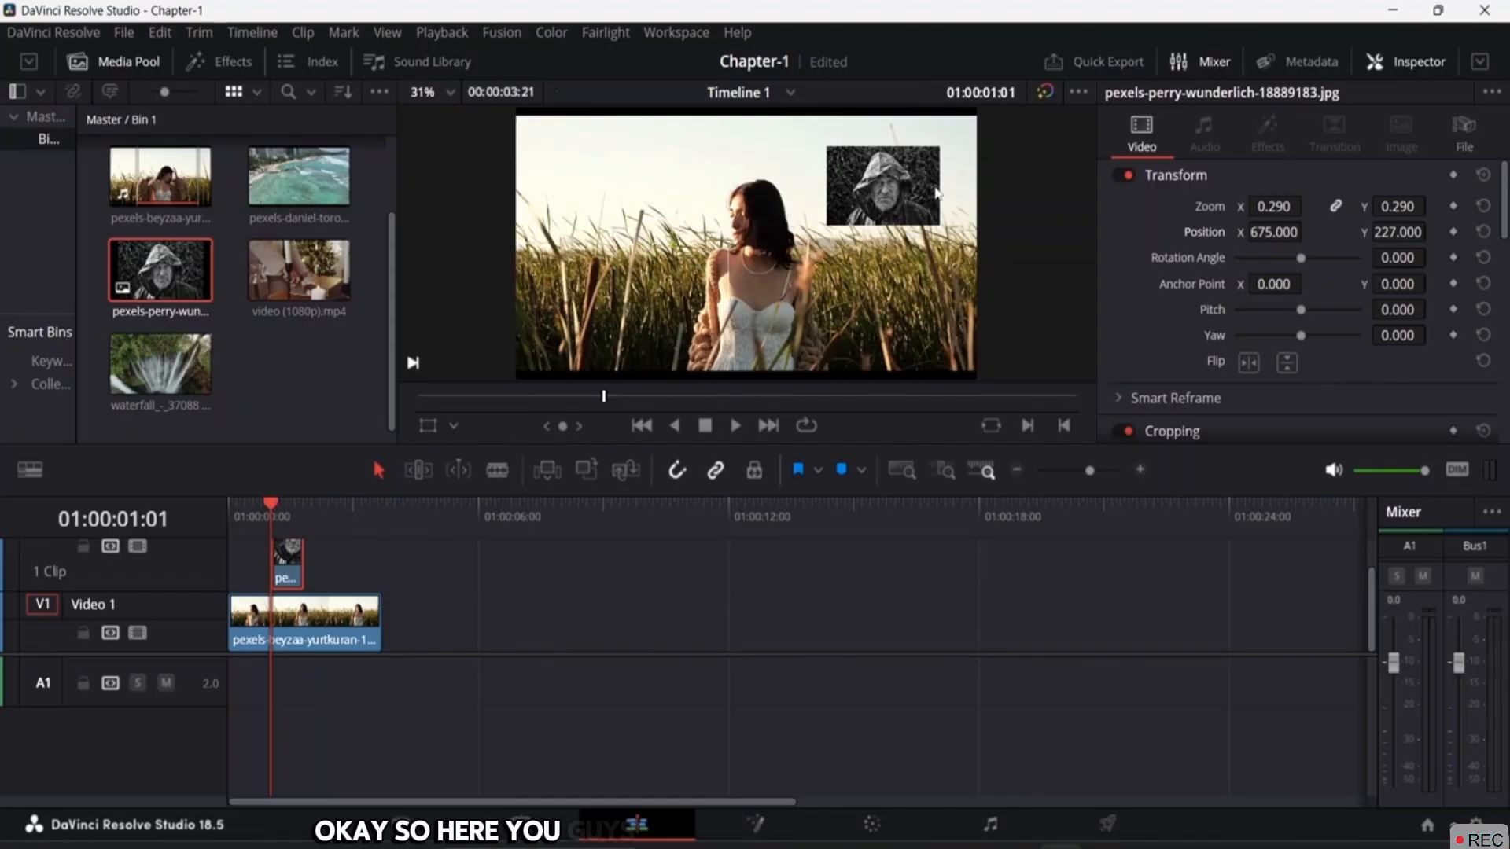
Hide the Inspector, review Timeline 1 through to its end, and return the playhead to 01:00:00:00.
click(1407, 62)
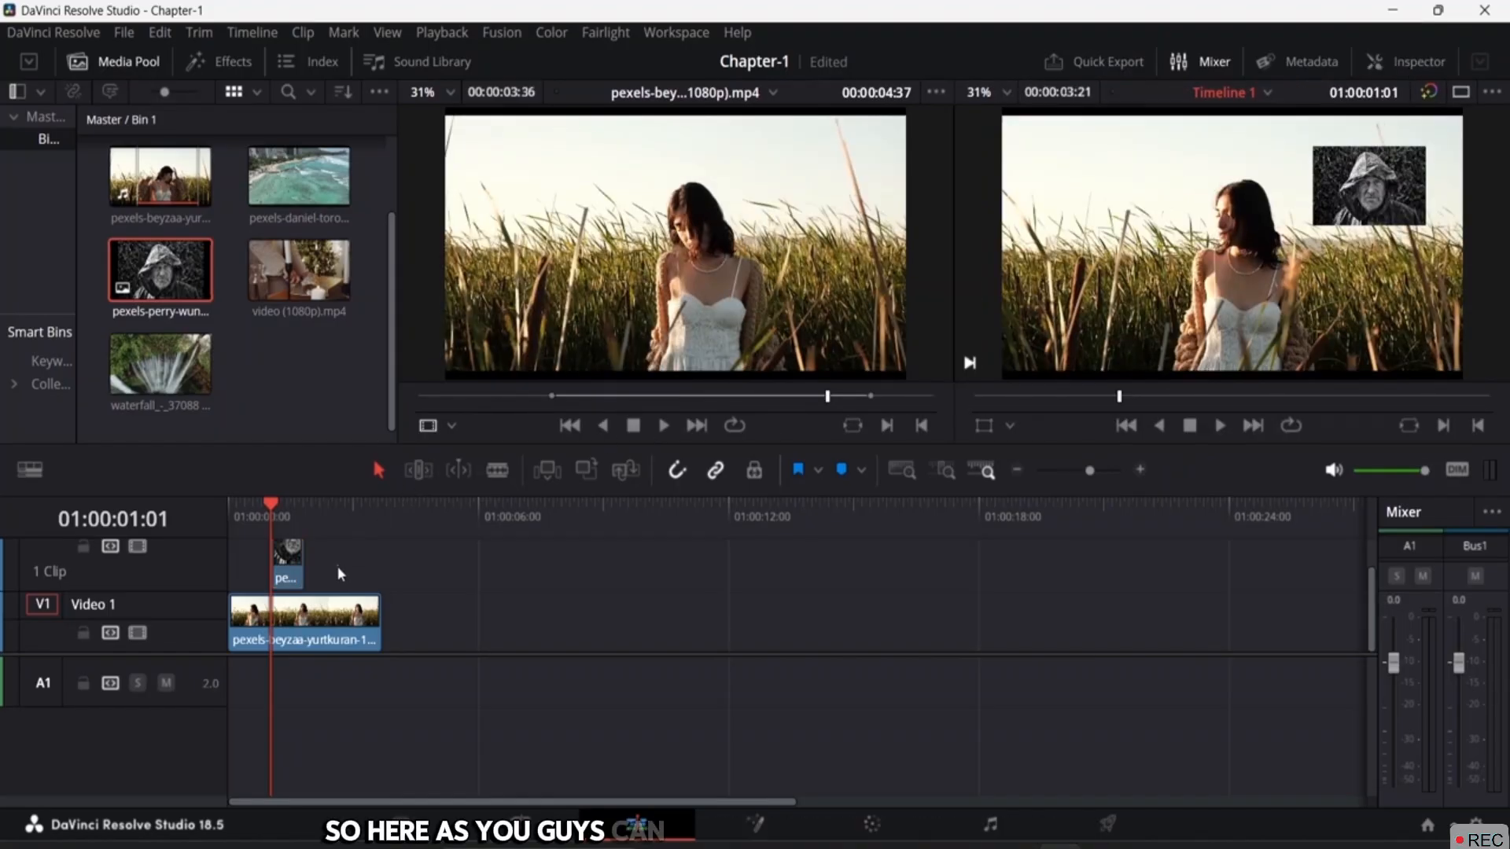
click(288, 560)
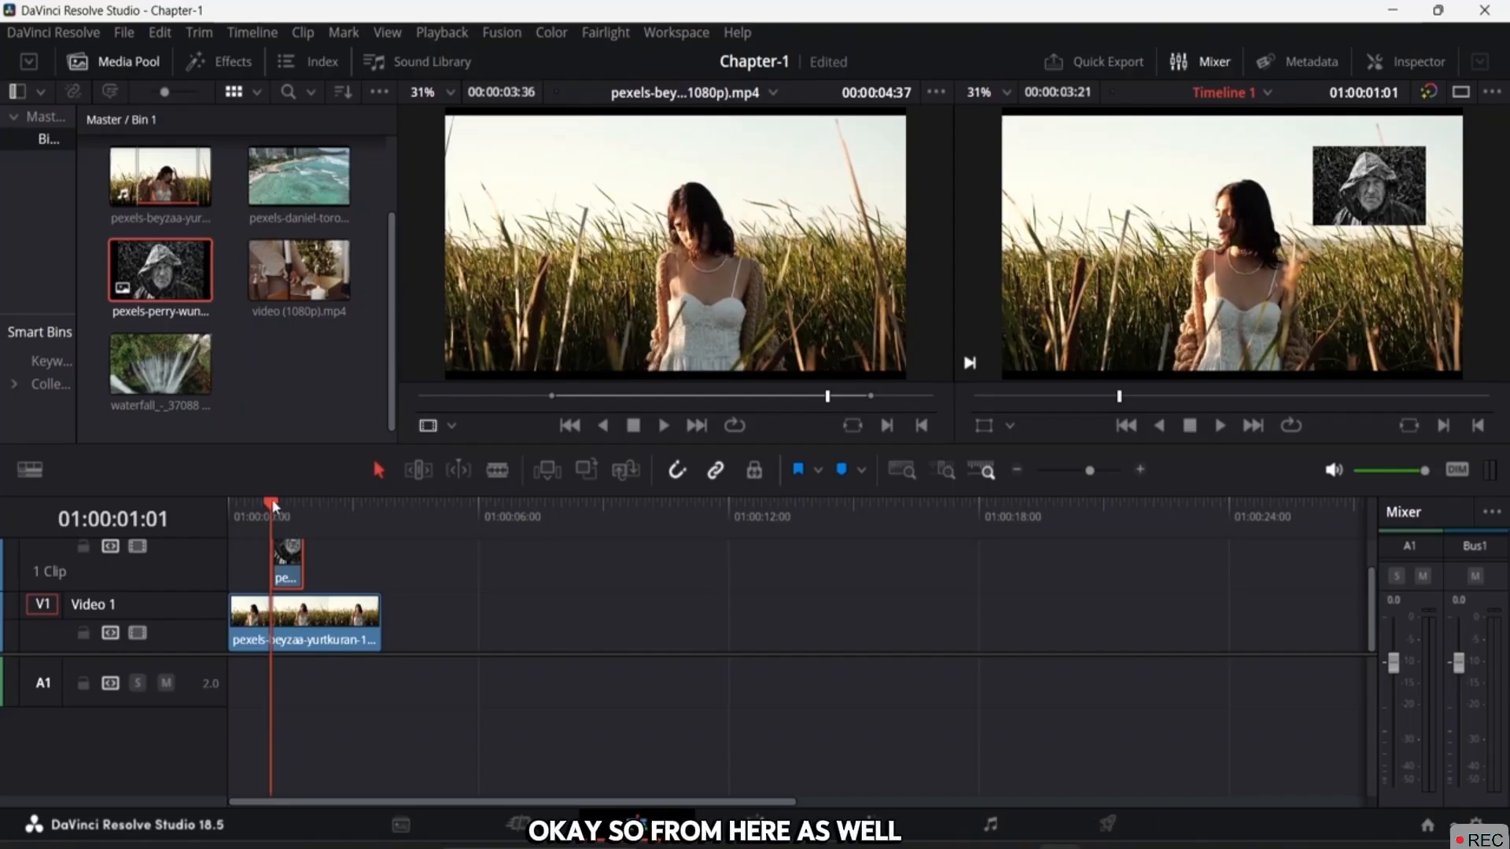
drag(271, 500, 372, 506)
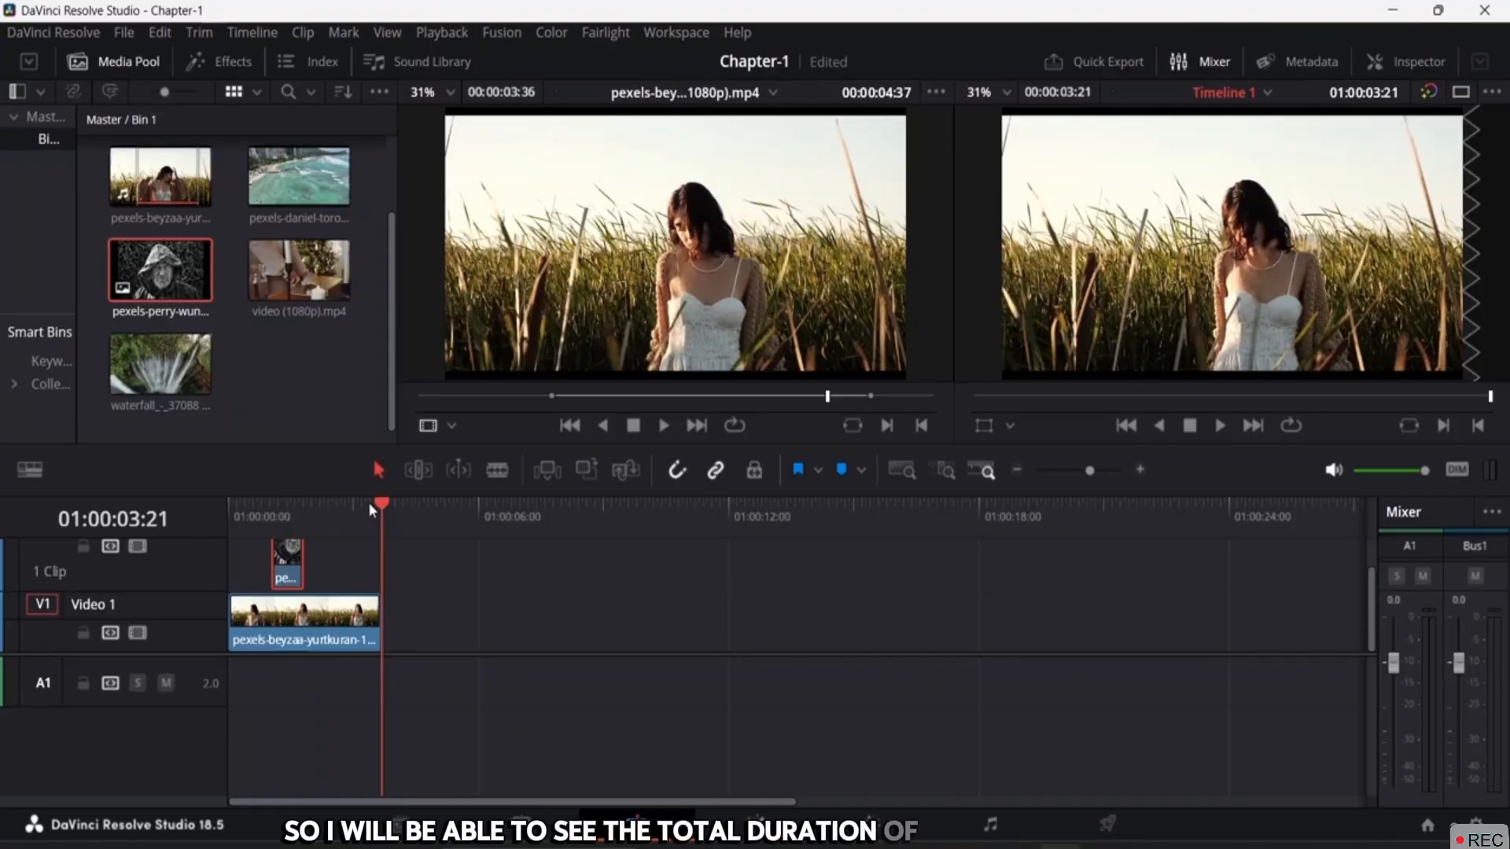
drag(368, 507, 220, 489)
key(space)
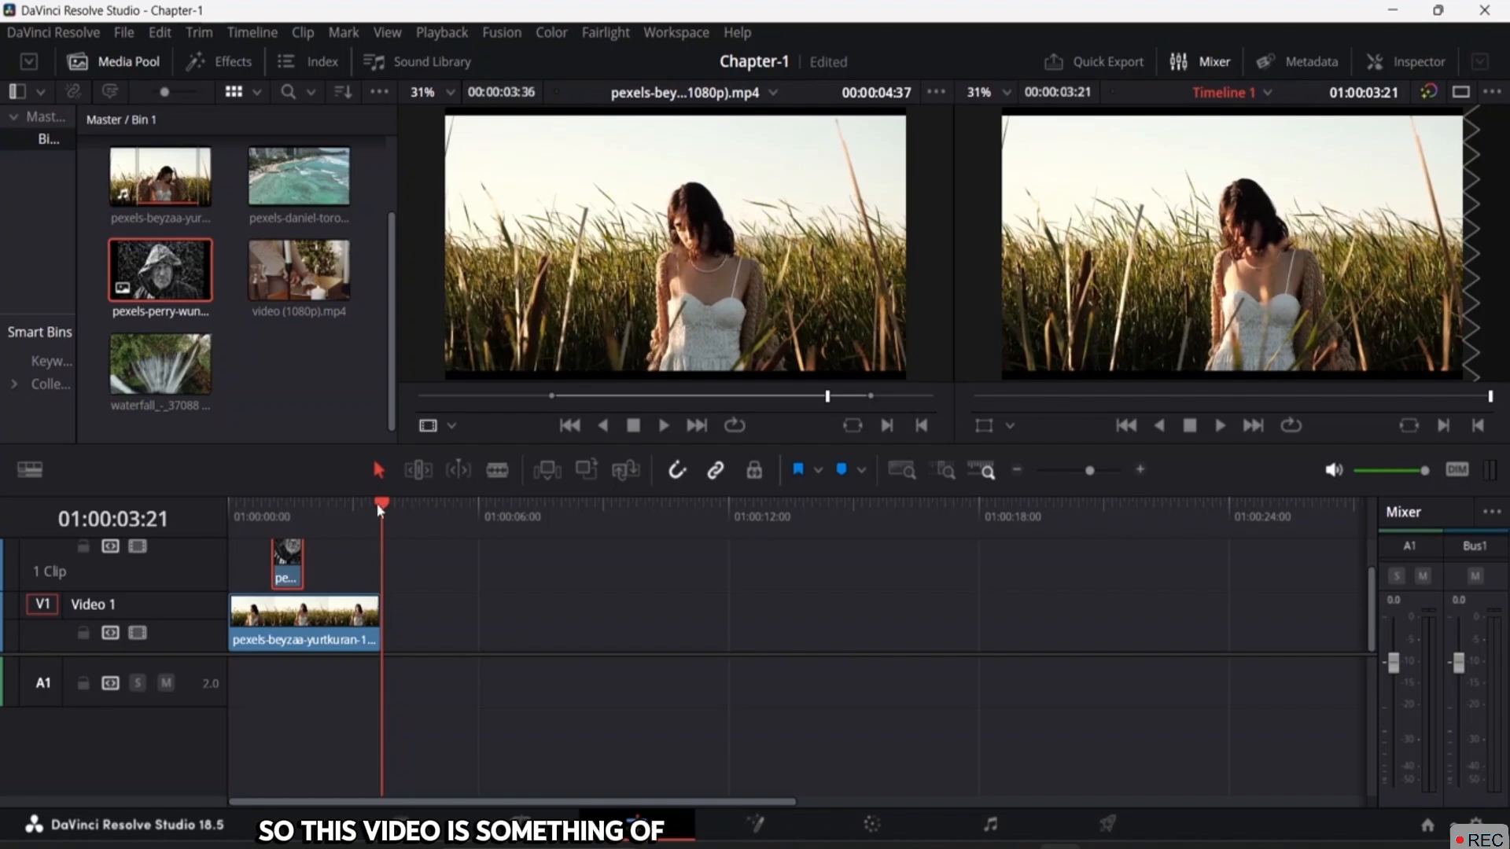
drag(376, 503, 229, 503)
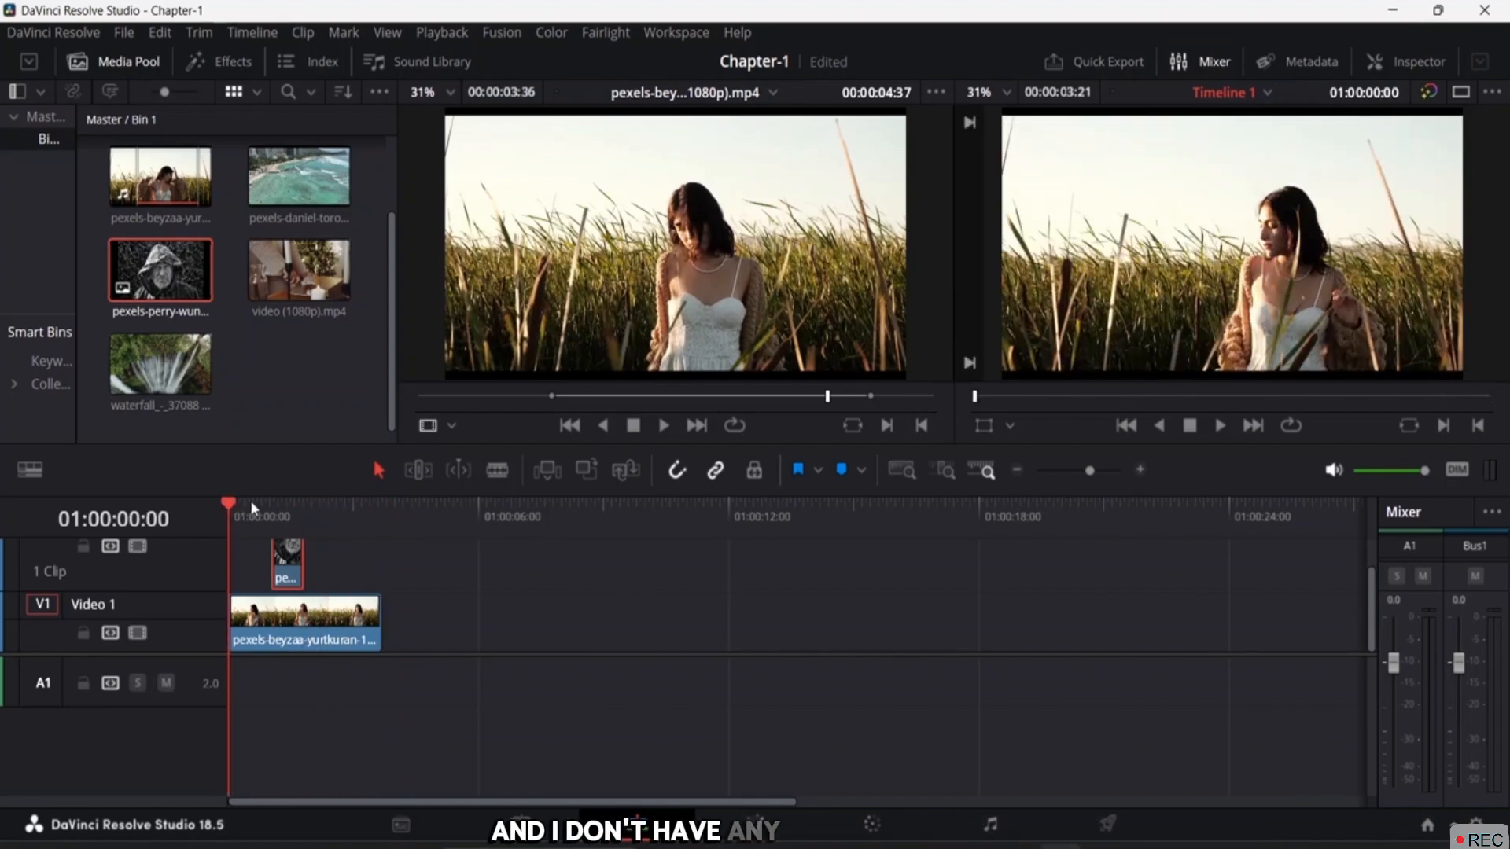
Return to the Master bin and select Timeline 1 there.
click(234, 361)
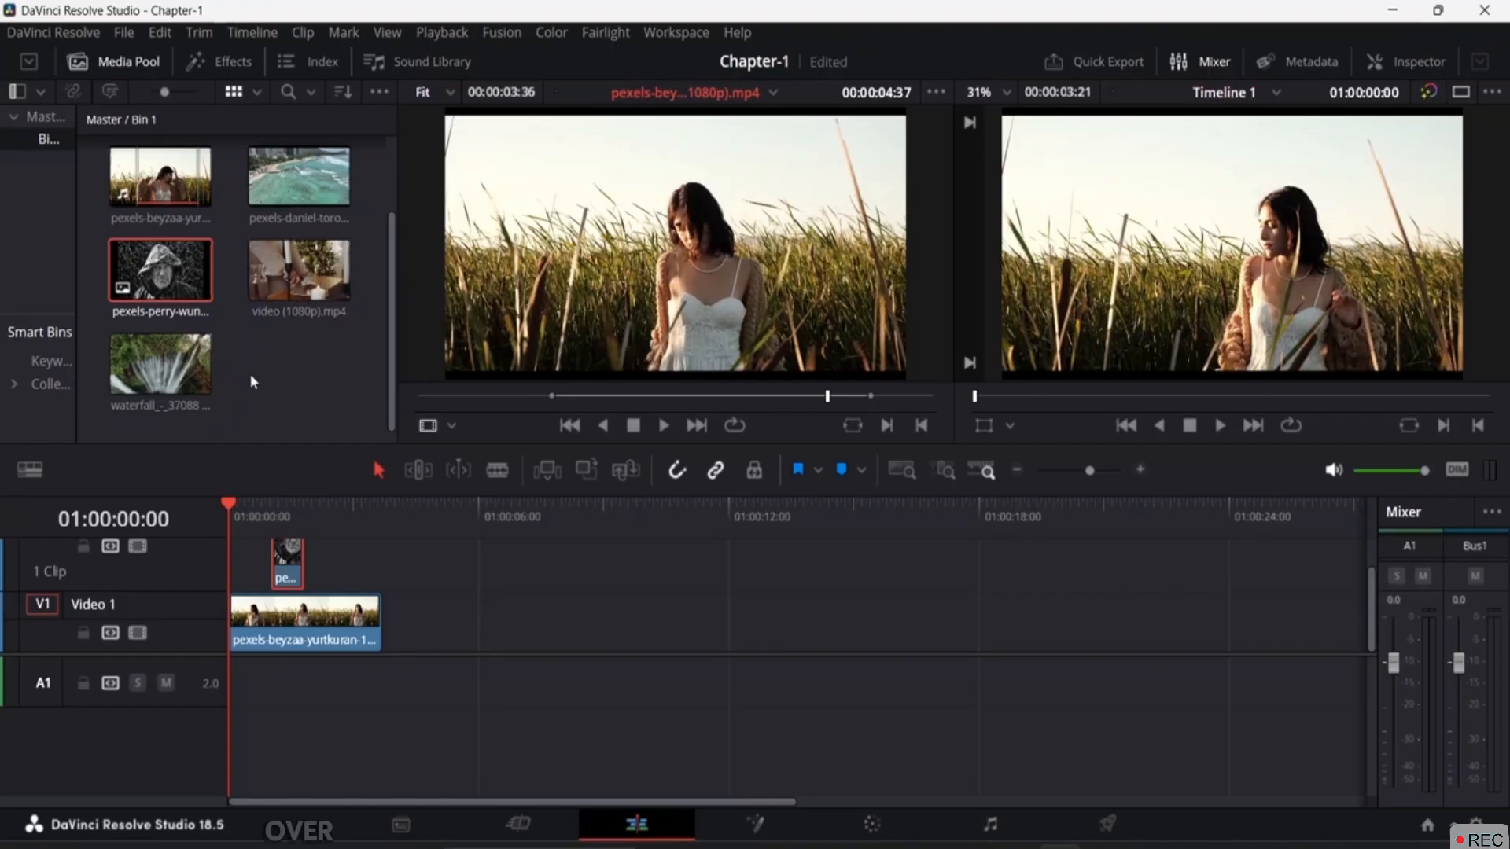
scroll(250, 374, up, 2)
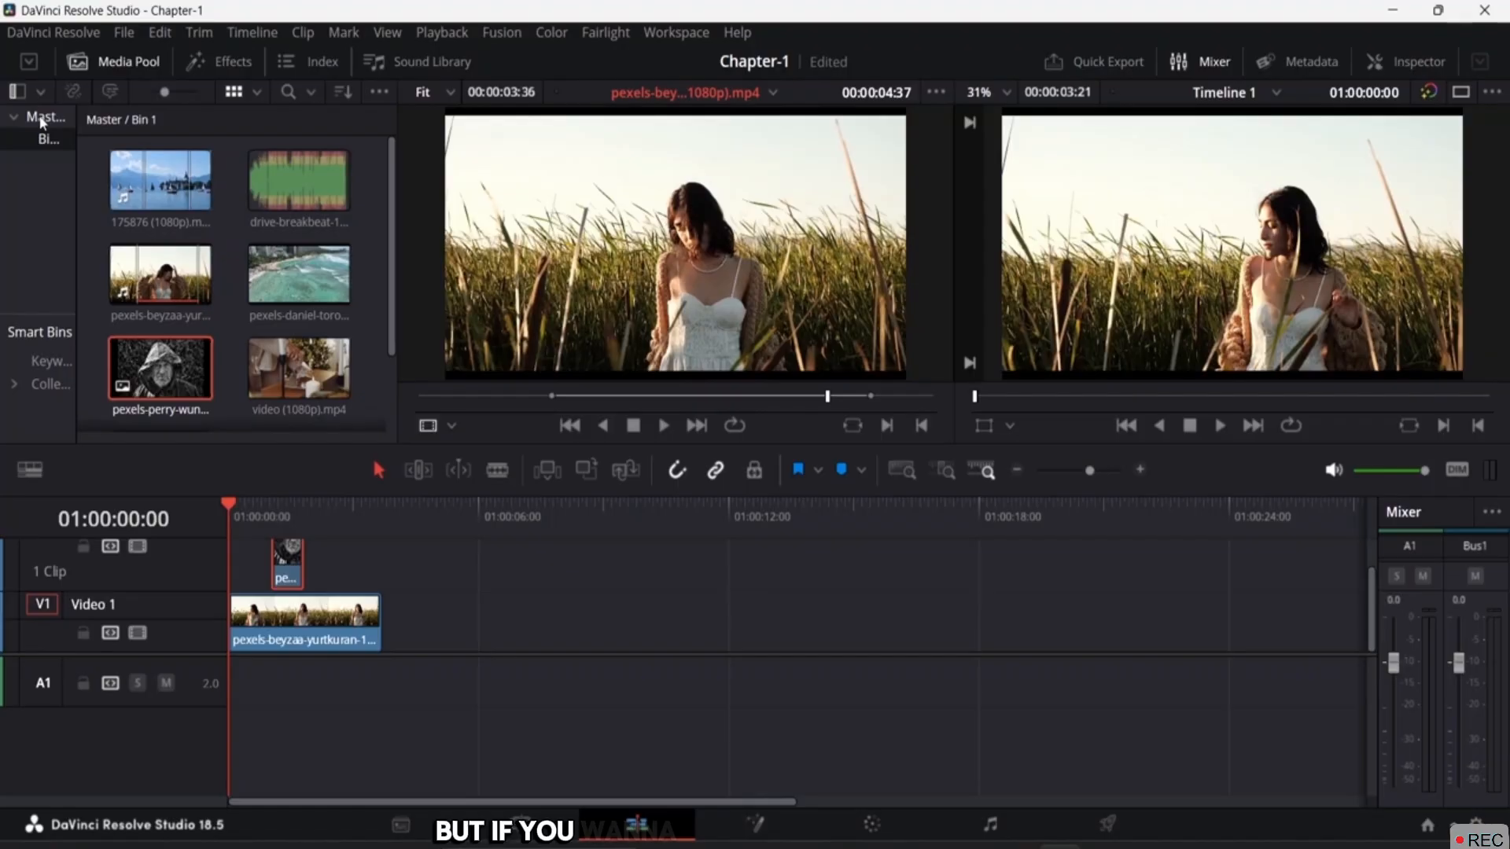
click(41, 119)
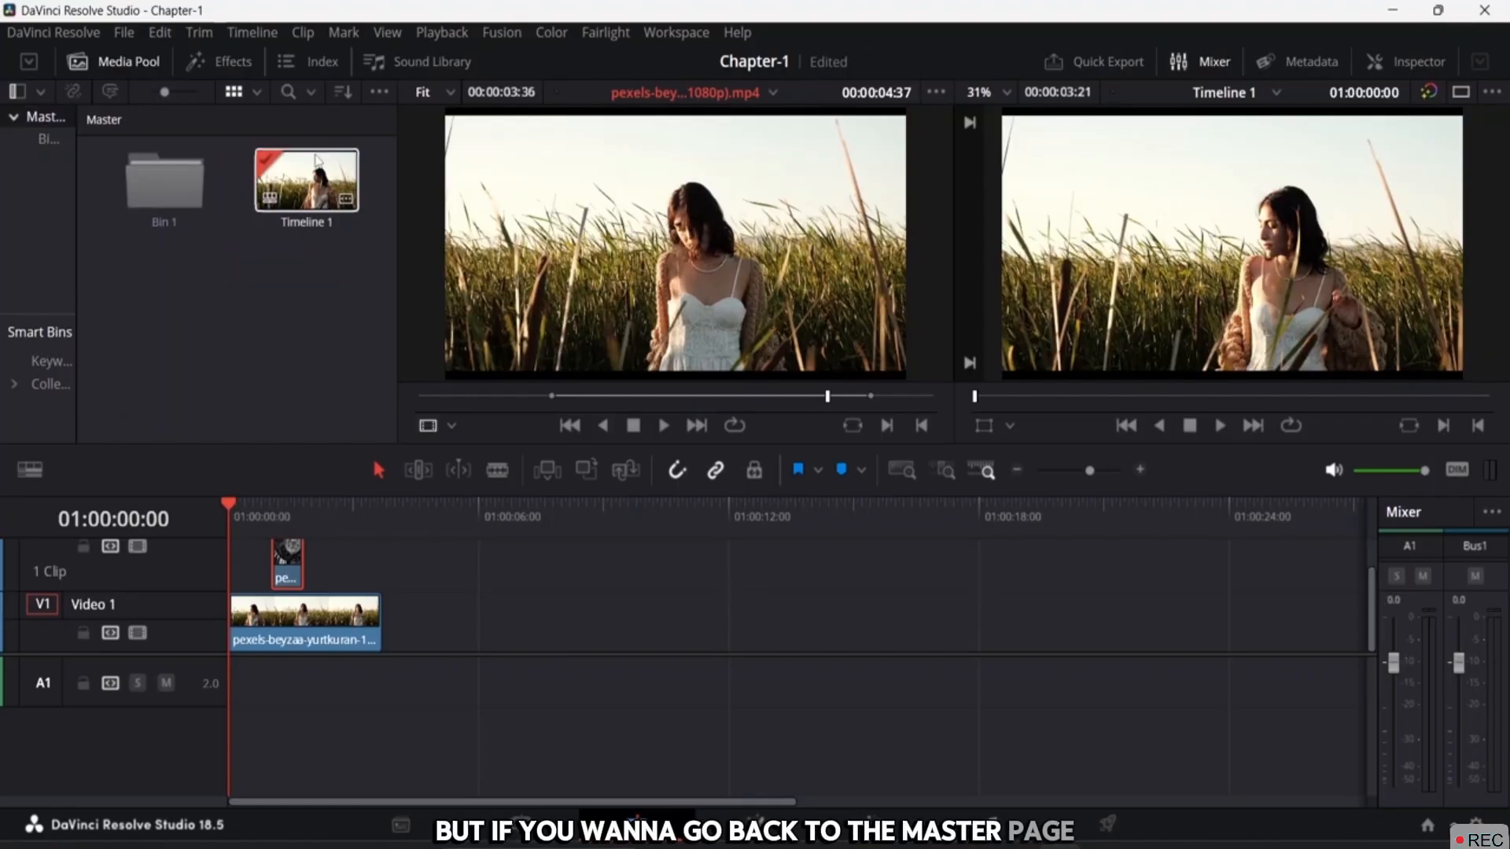
click(307, 188)
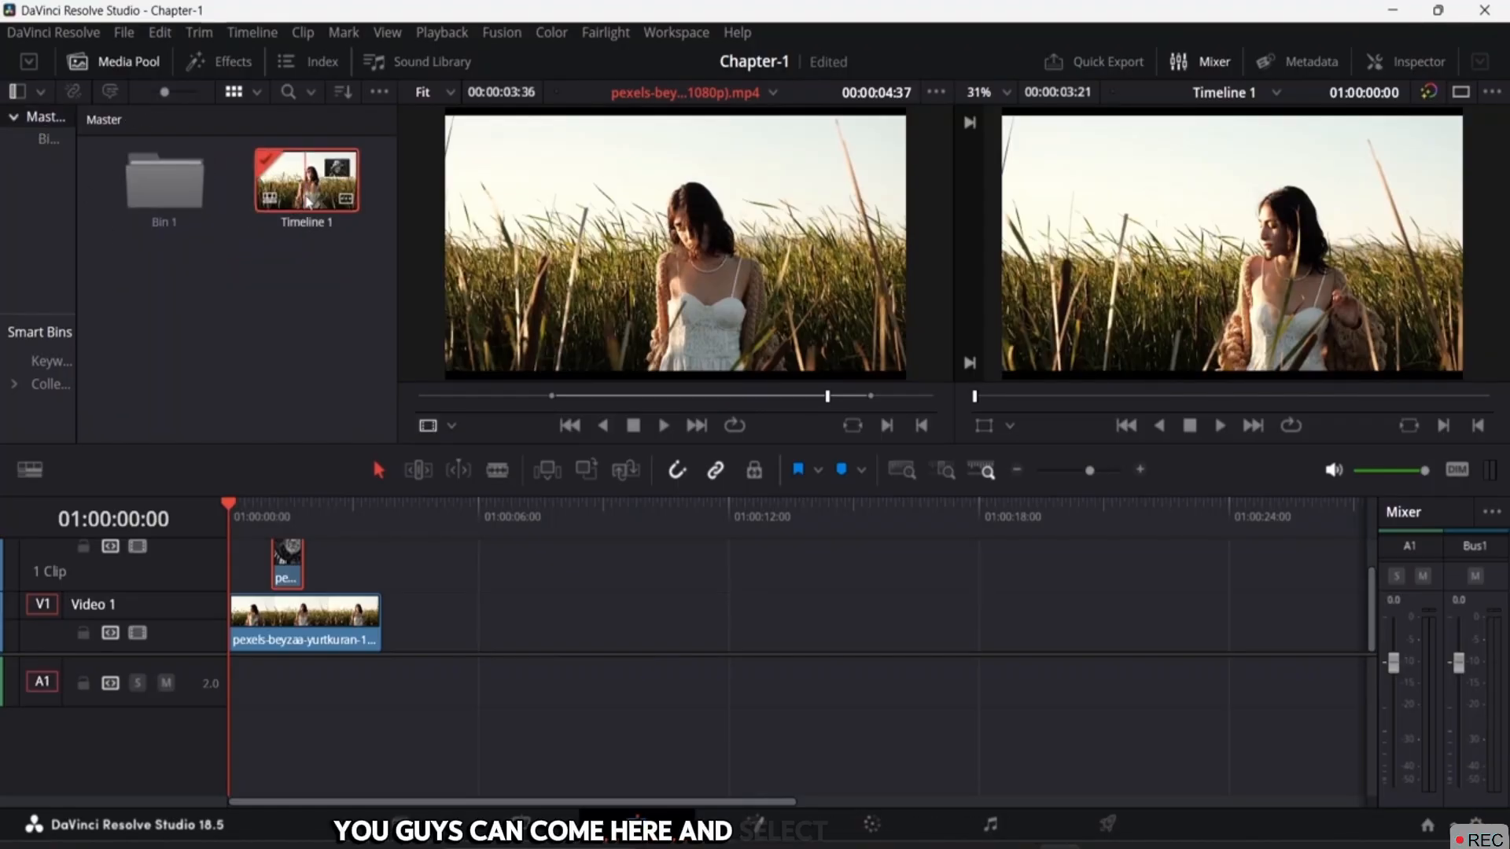
click(269, 332)
click(287, 196)
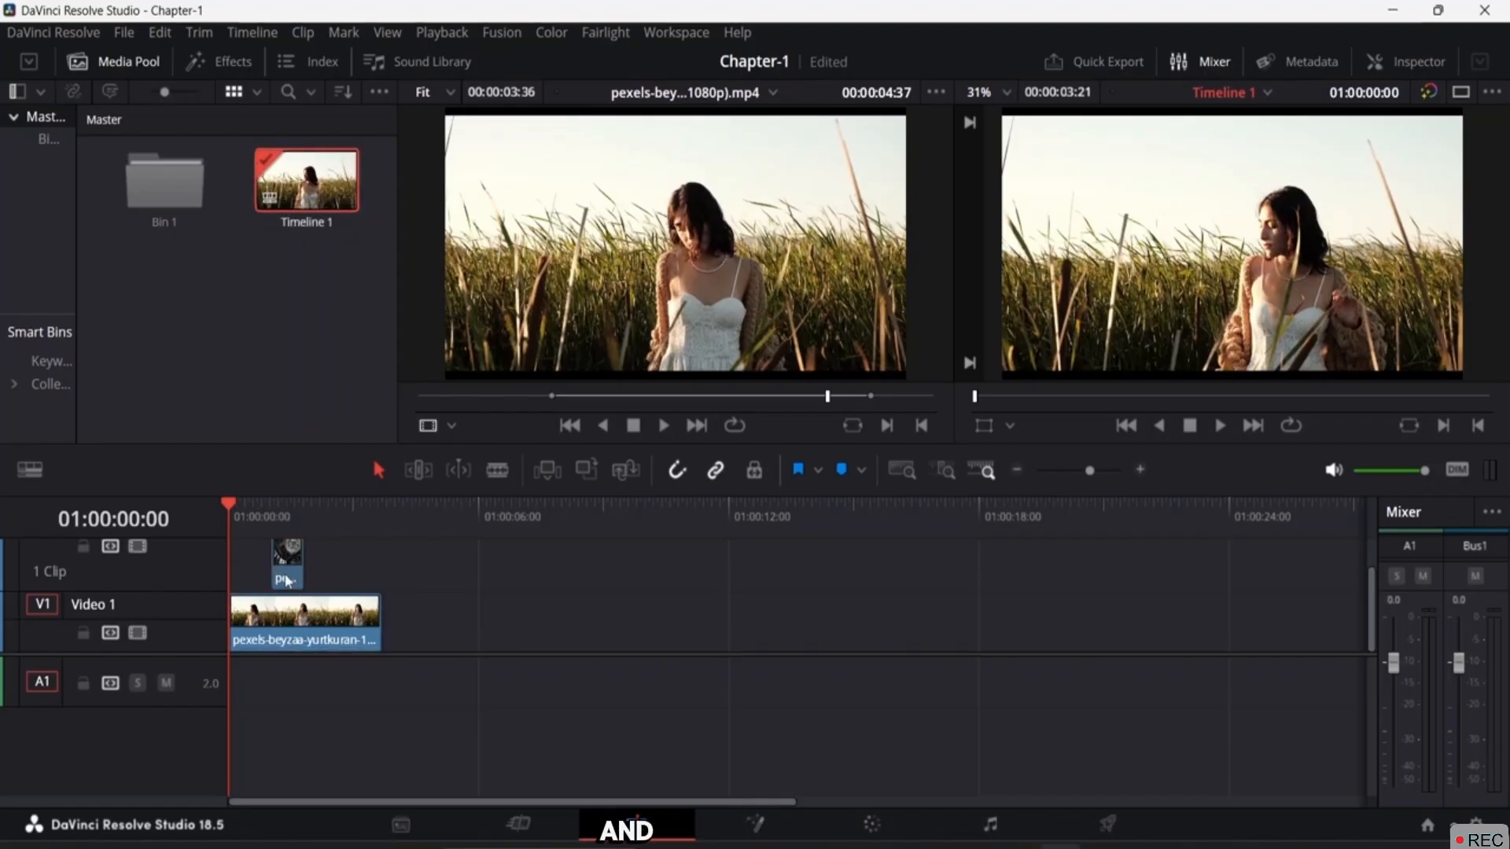
Select the overlaid photo and the Video 1 clip together on the timeline.
click(299, 639)
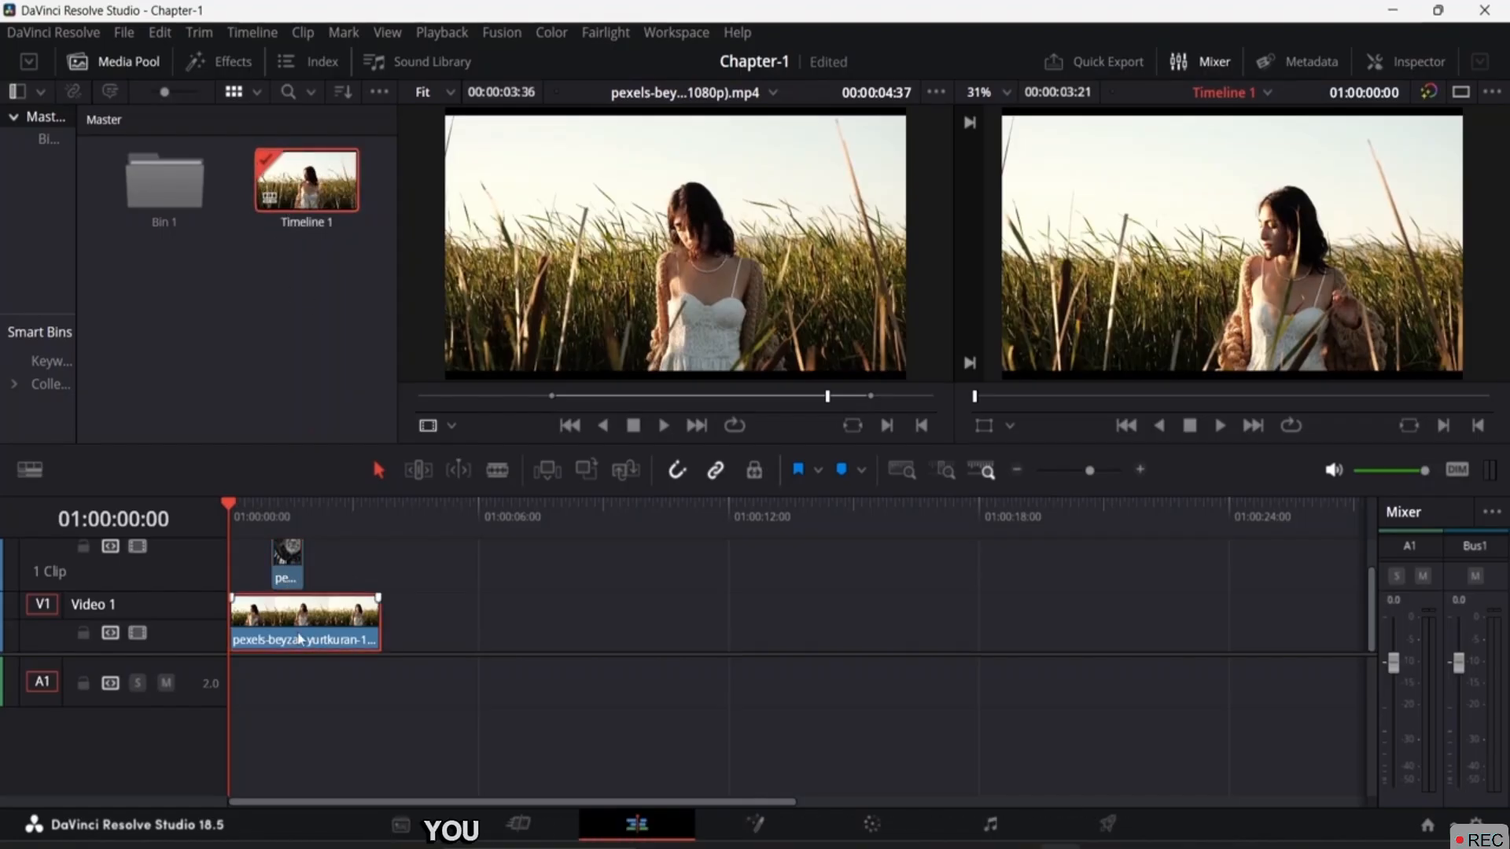
click(292, 582)
click(446, 593)
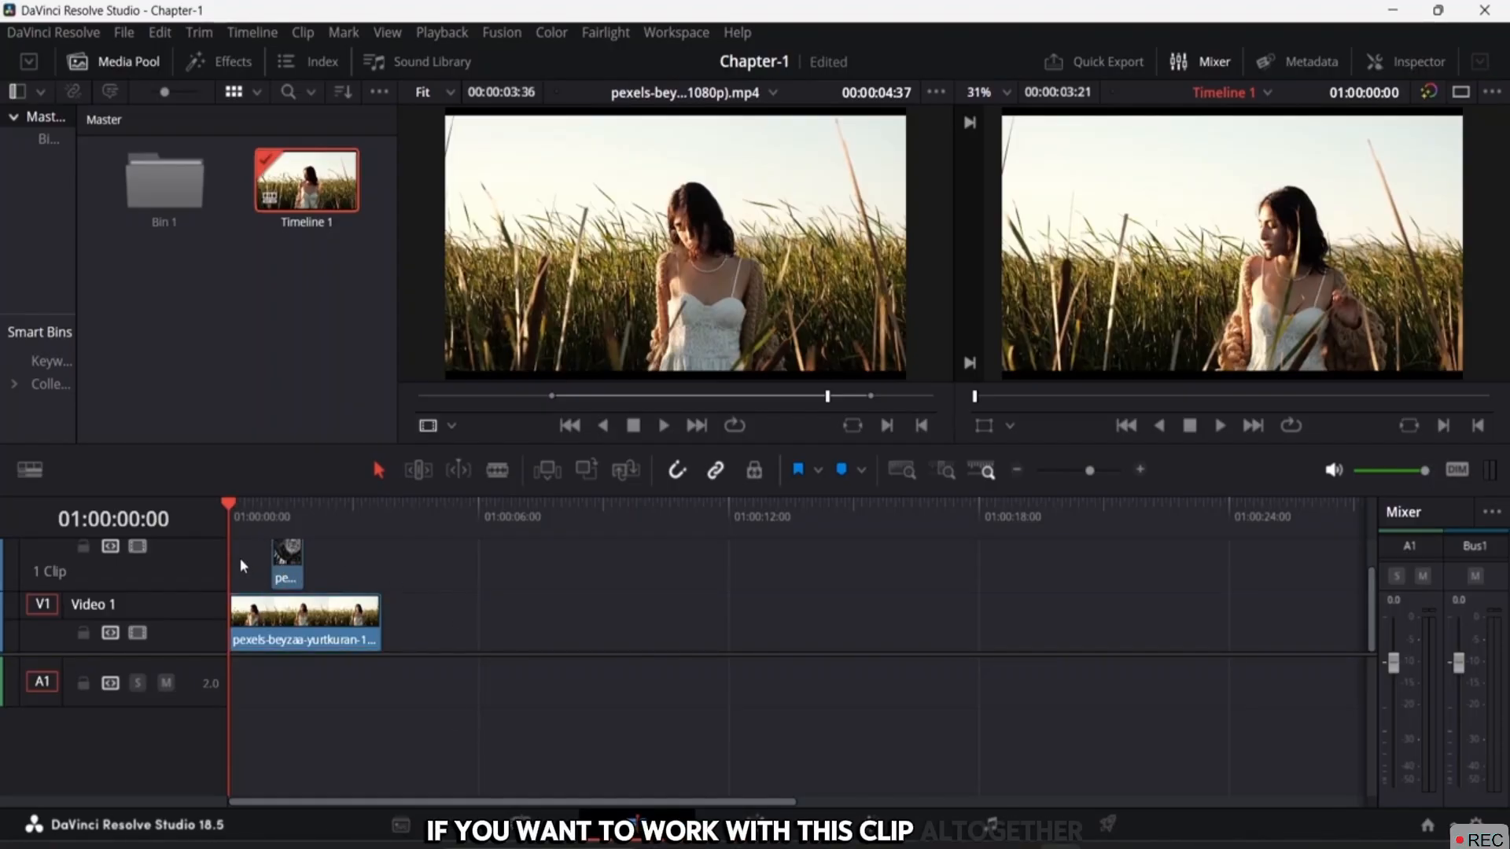
drag(240, 564, 338, 696)
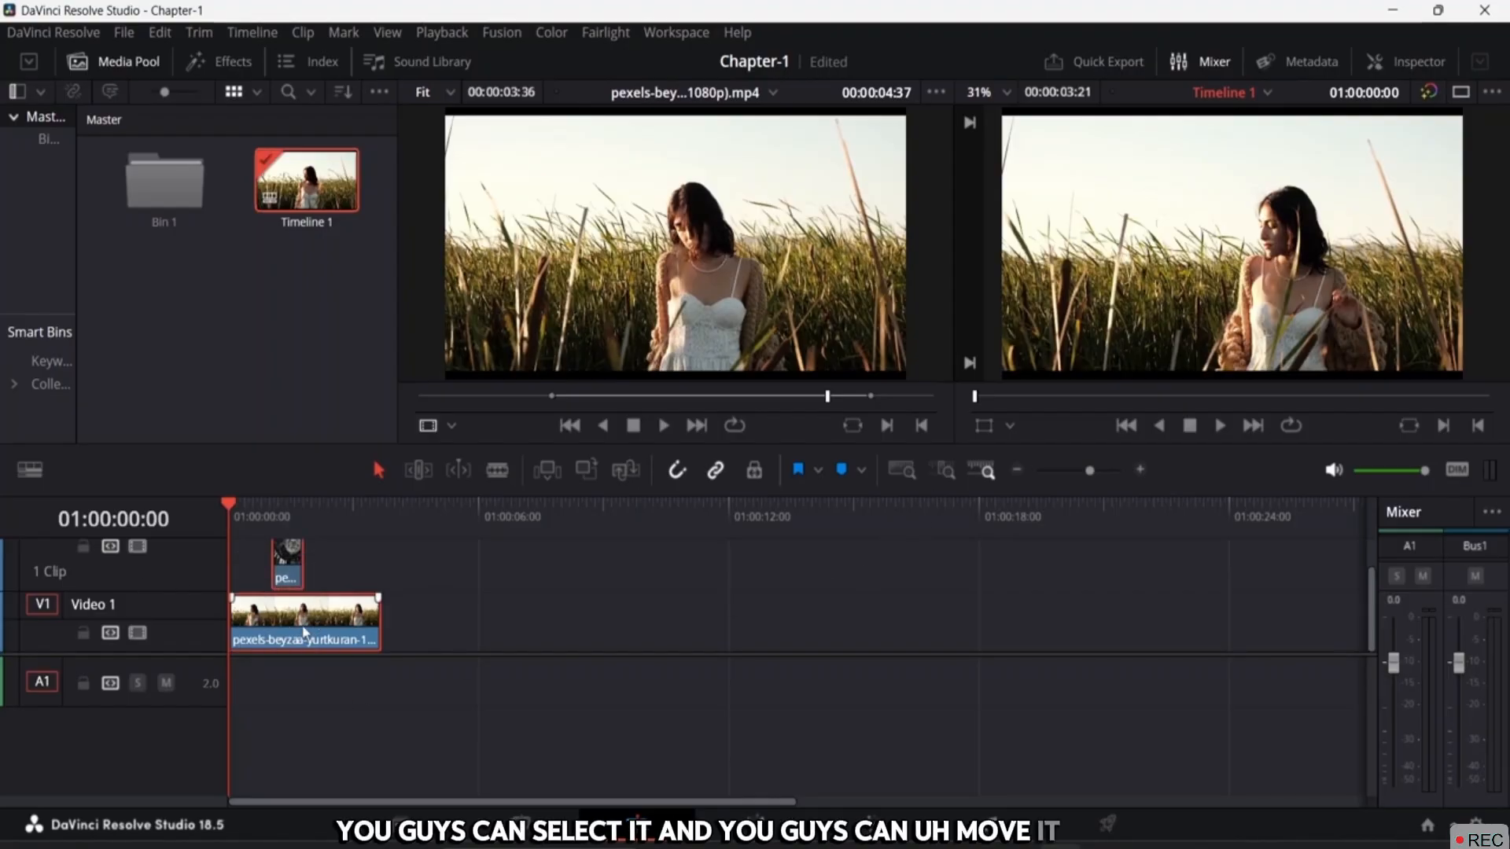
mouse_move(305, 632)
mouse_down()
mouse_move(404, 631)
mouse_move(311, 632)
mouse_up()
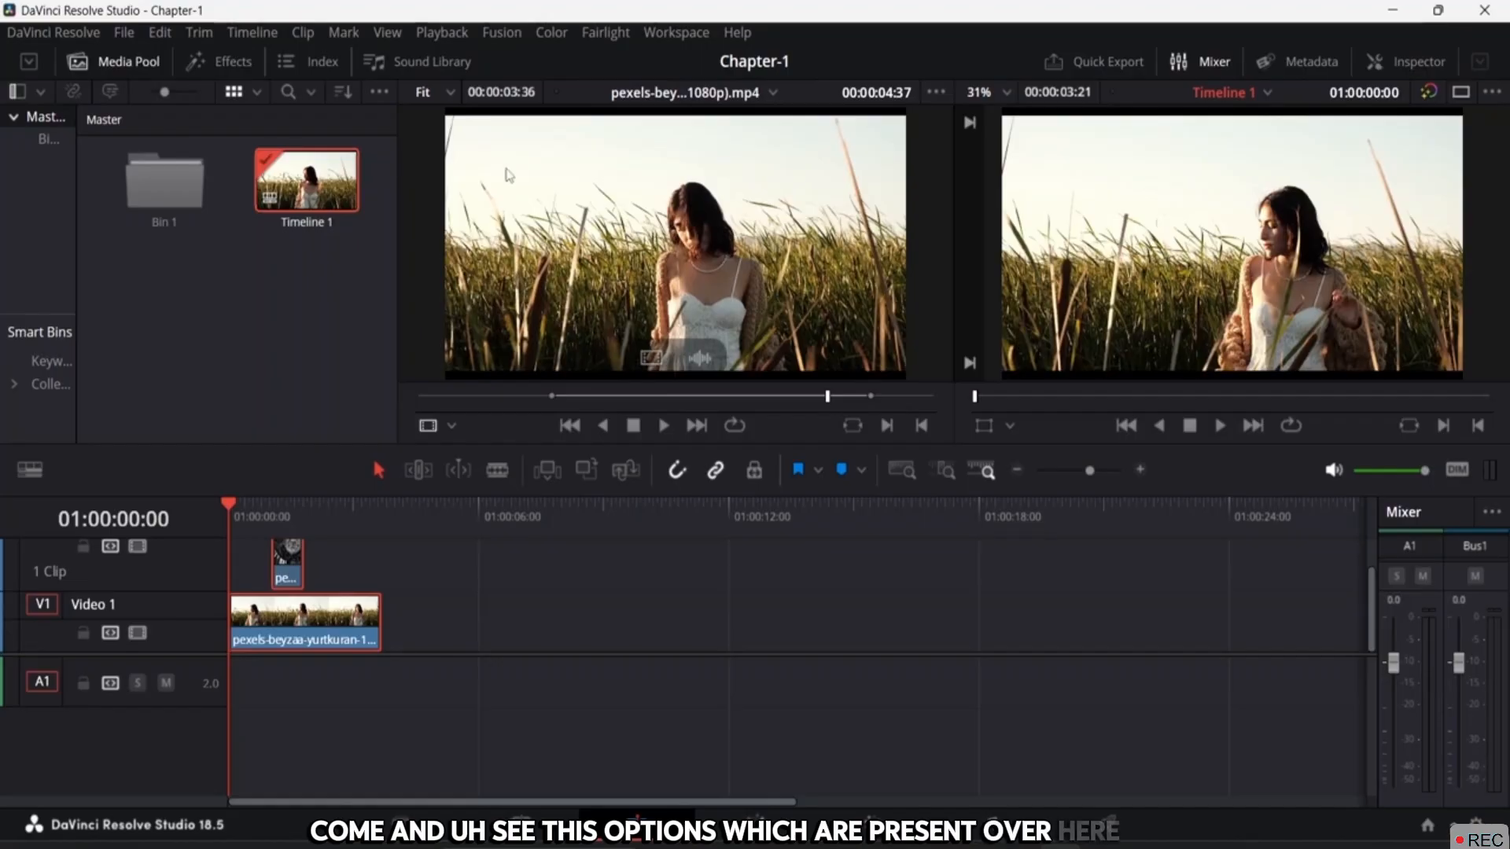
Toggle the Media Pool's visibility and leave it hidden.
click(120, 66)
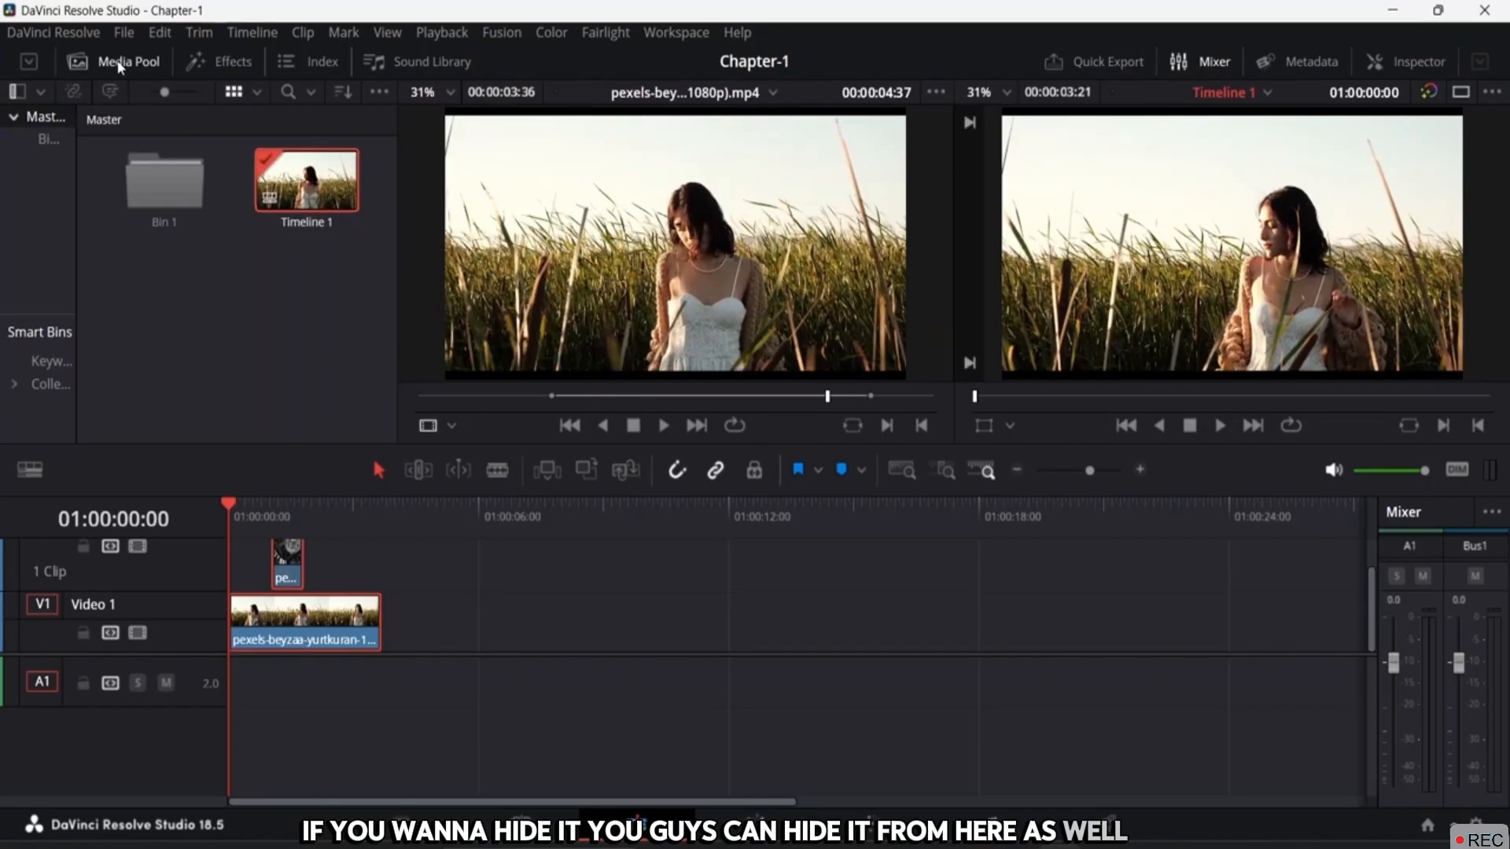
click(118, 63)
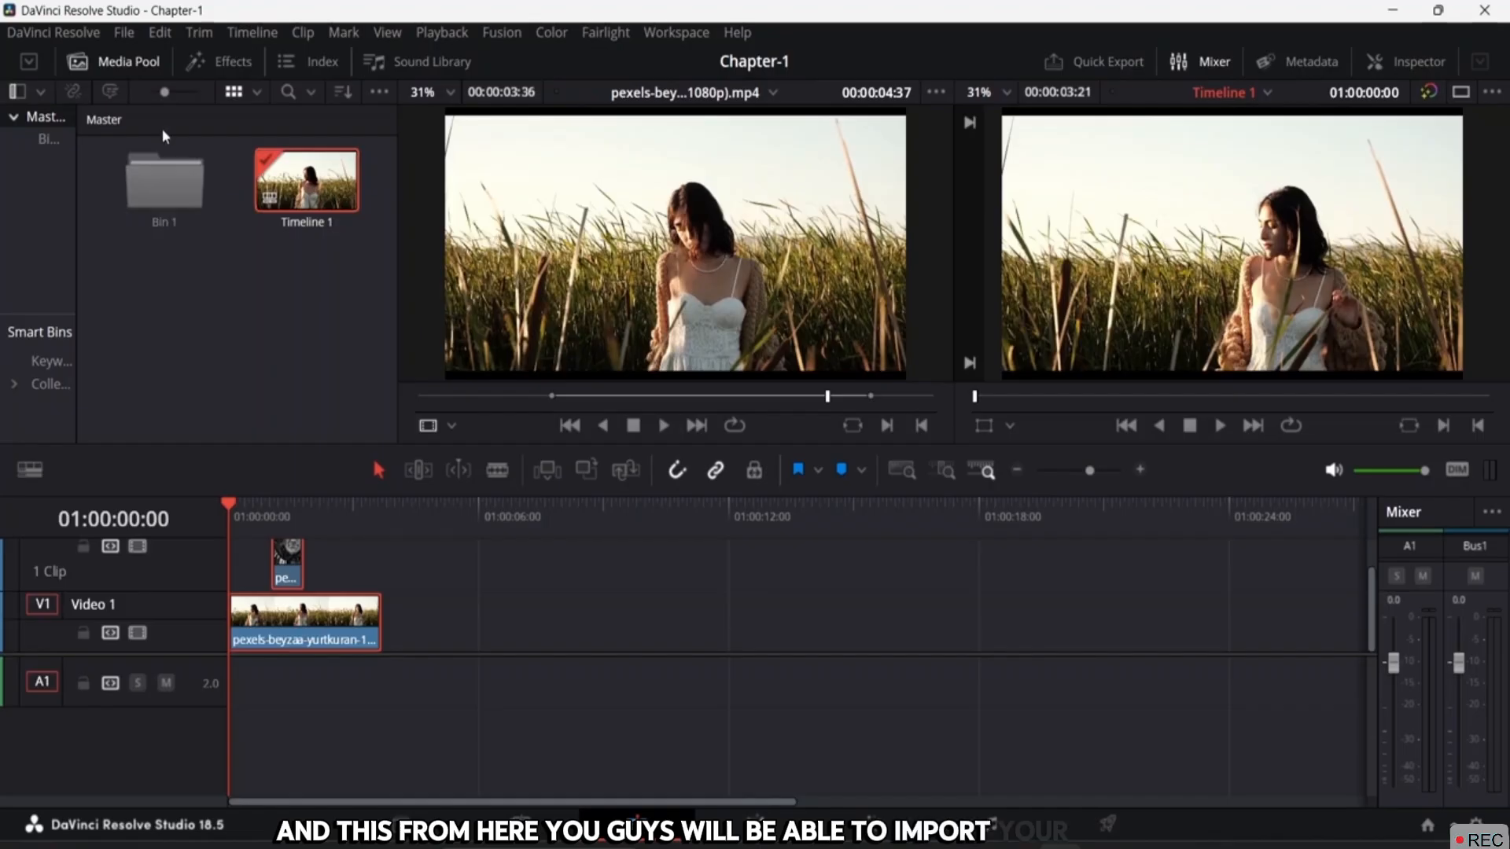
click(116, 69)
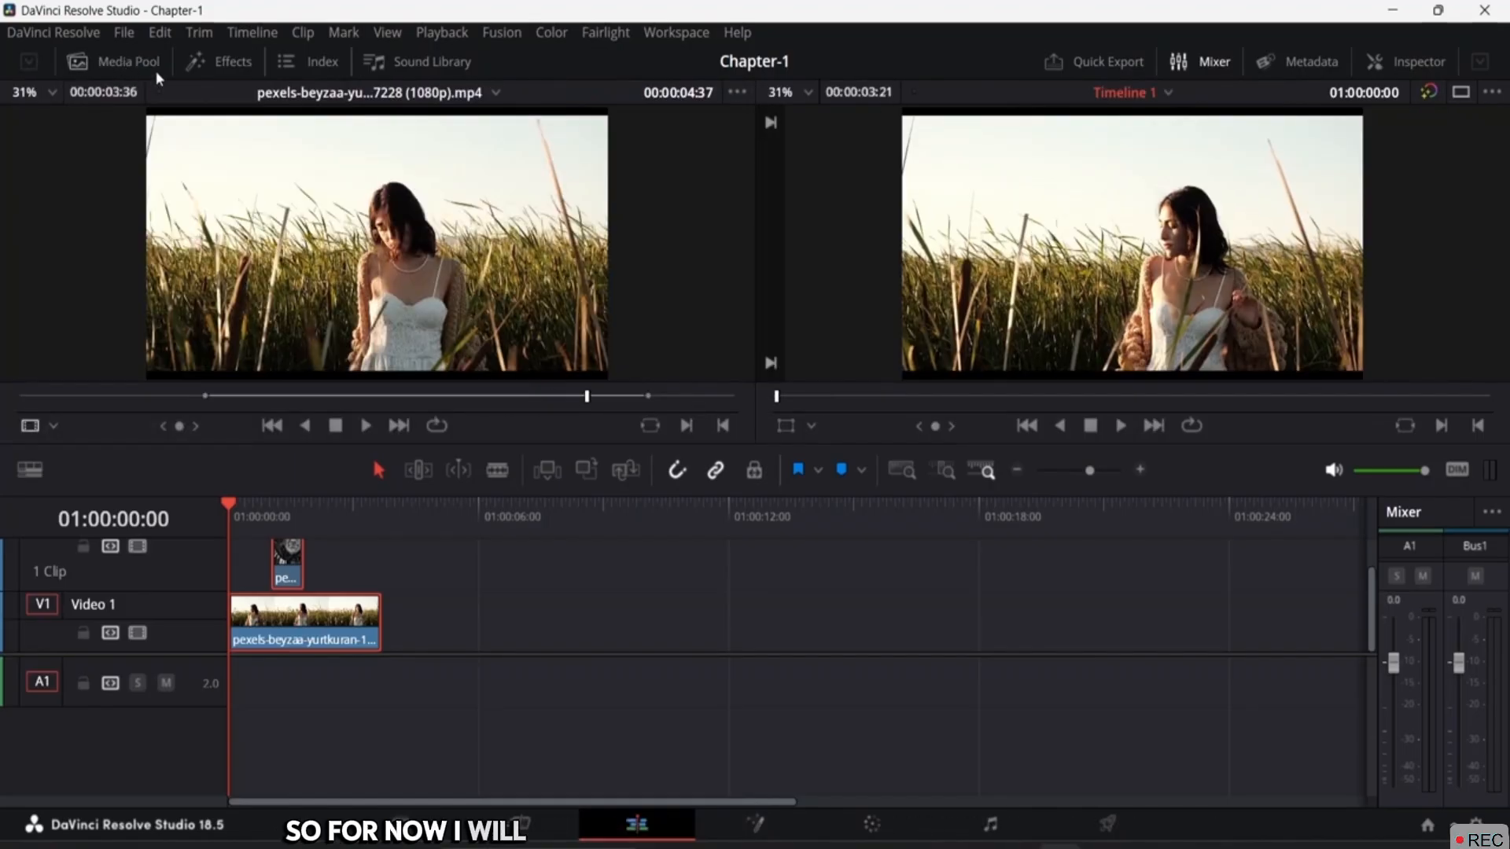
Show the Effects library and preview titles such as Left Lower Third, Scroll and Text, then browse the Fusion Titles.
click(219, 66)
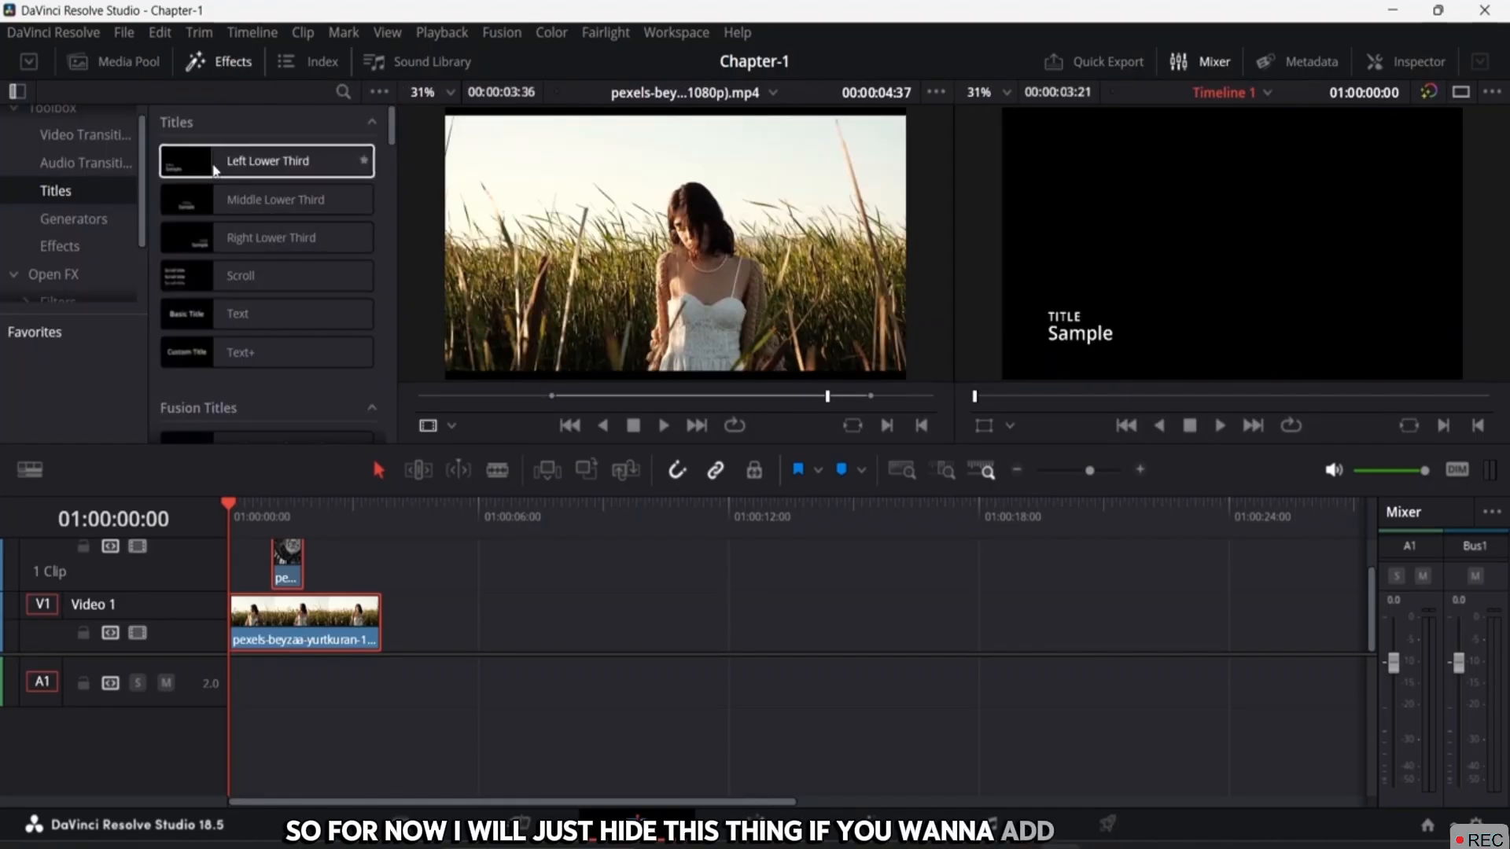
click(214, 167)
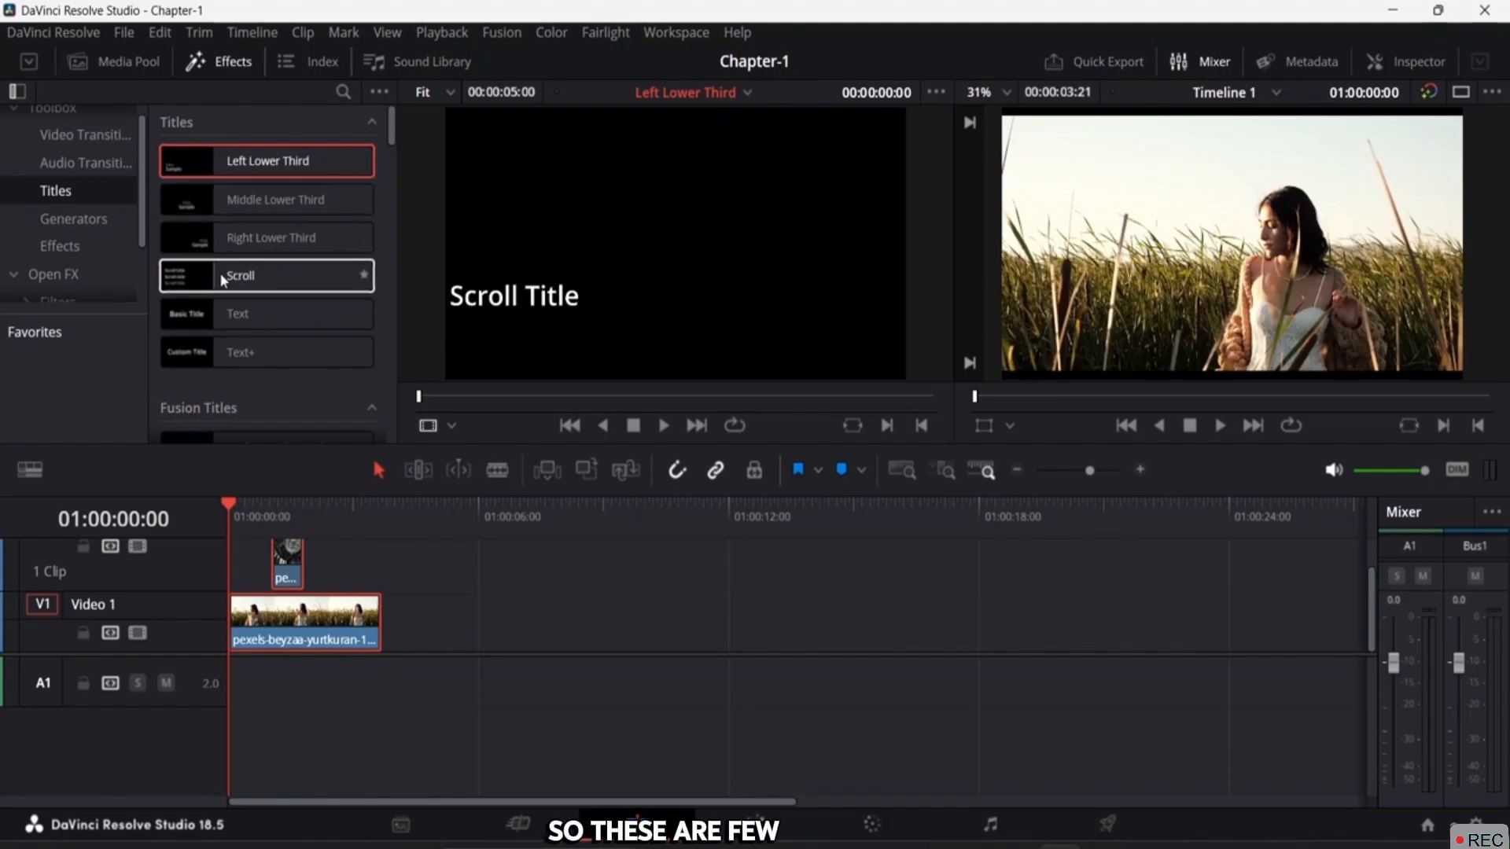
click(275, 285)
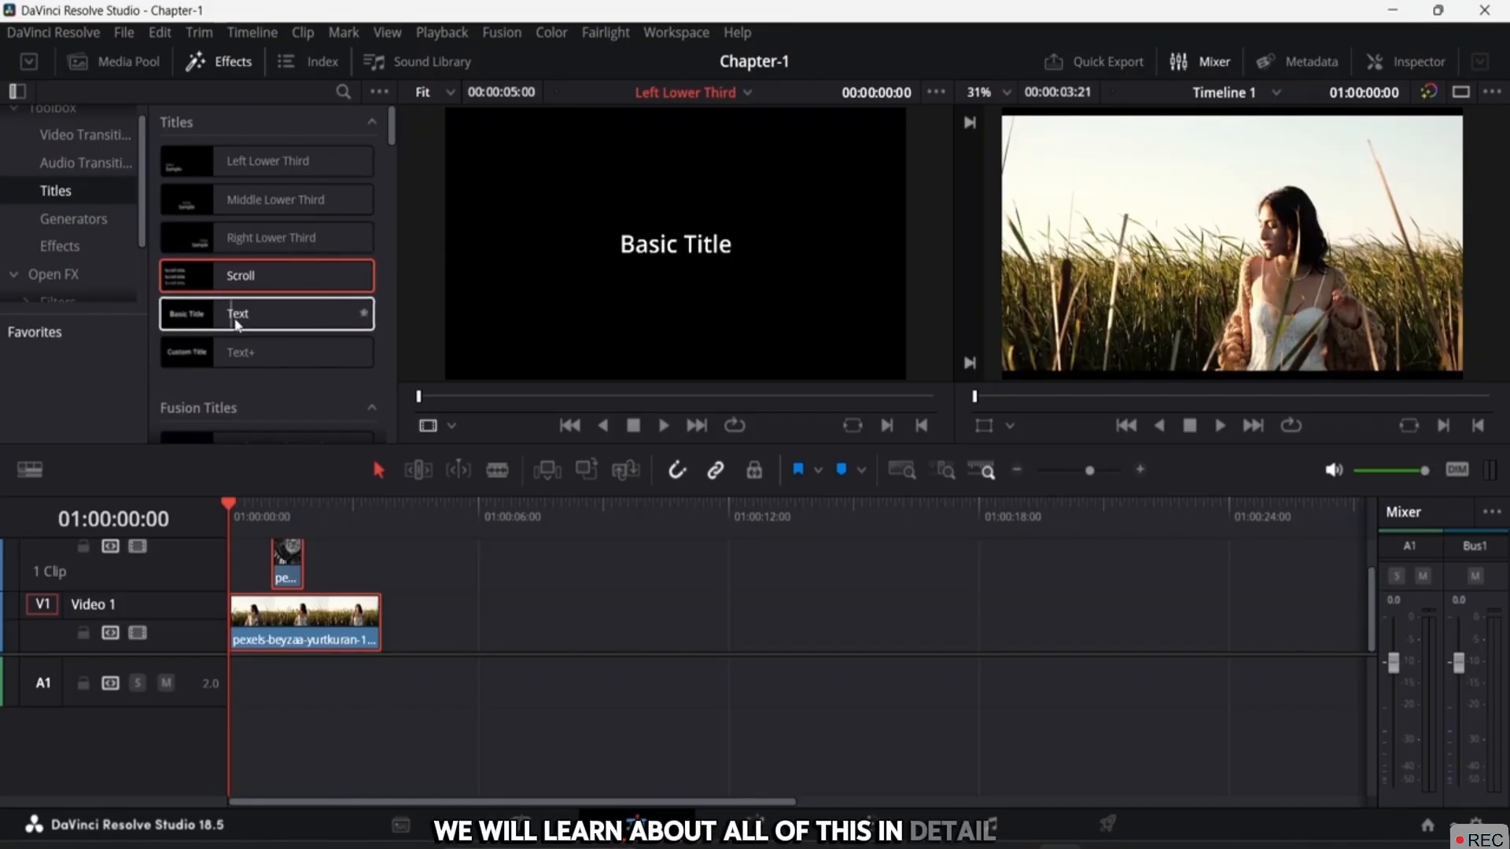
scroll(245, 314, down, 5)
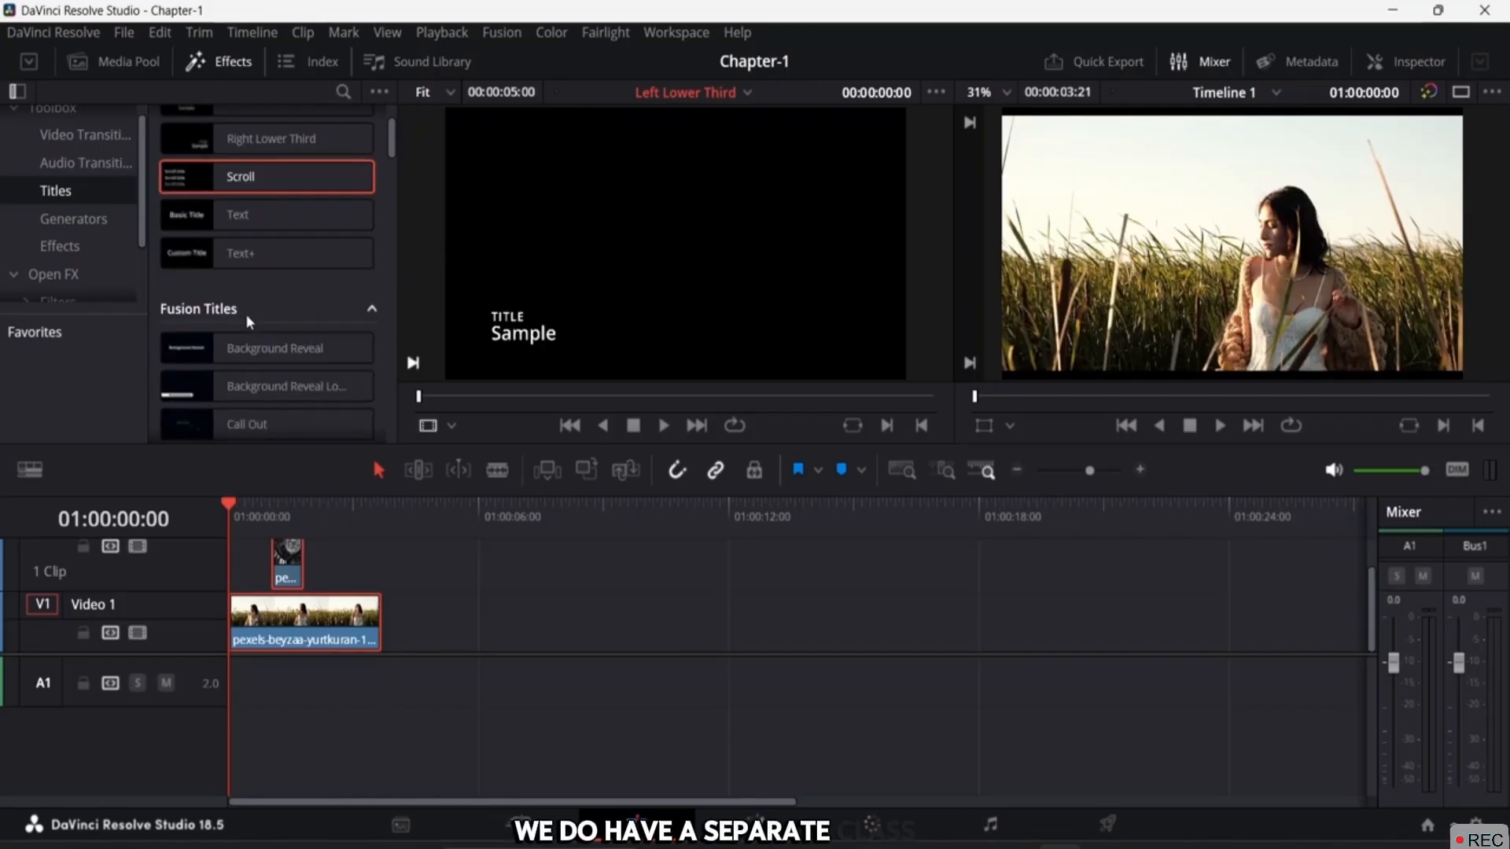
scroll(90, 189, up, 1)
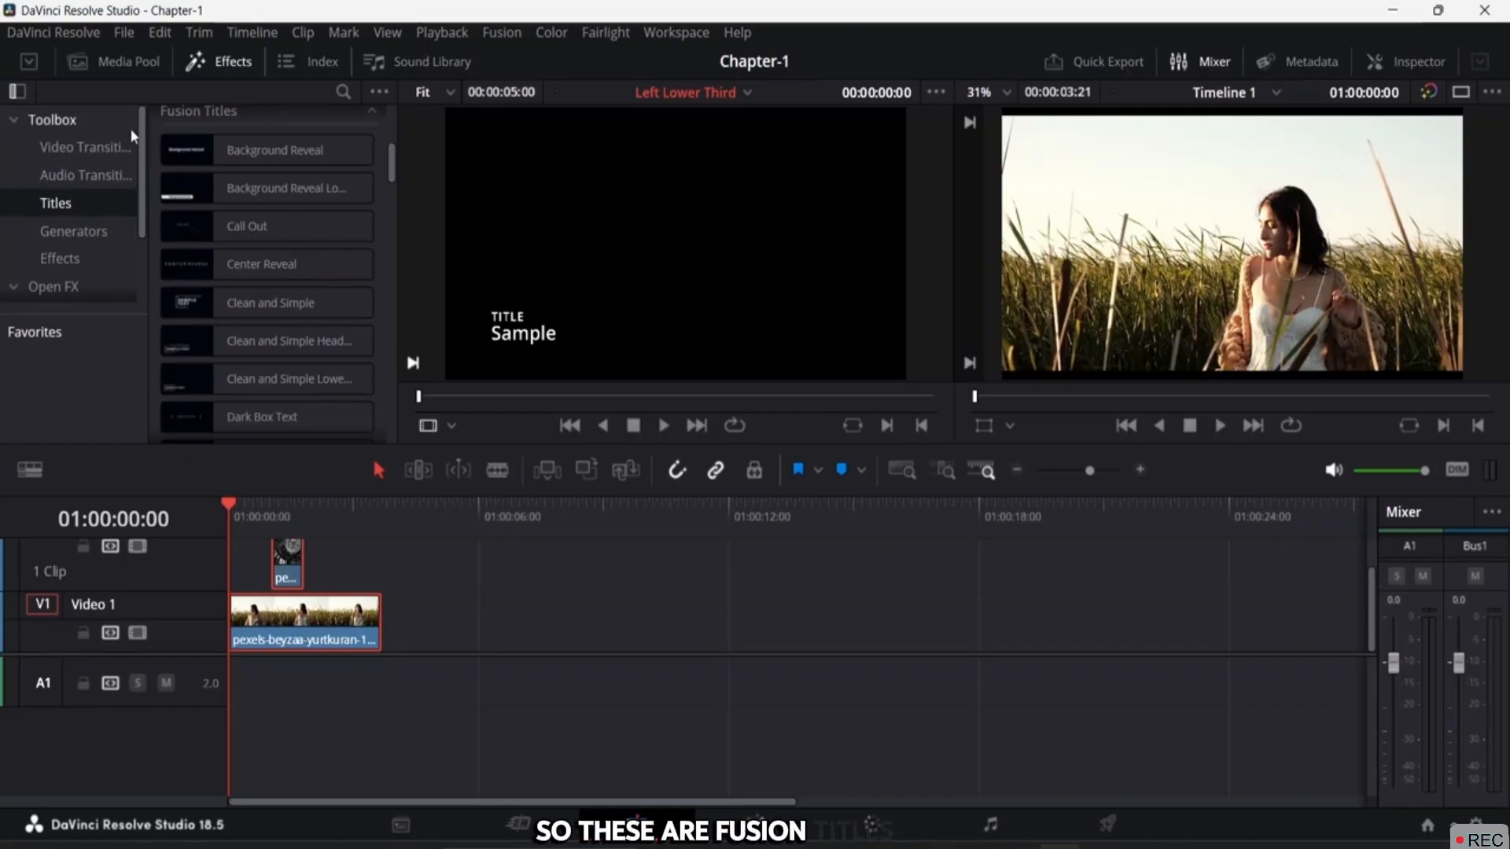
Widen the effects category list, look through its categories, and collapse the Open FX and Toolbox groups.
drag(156, 171, 220, 173)
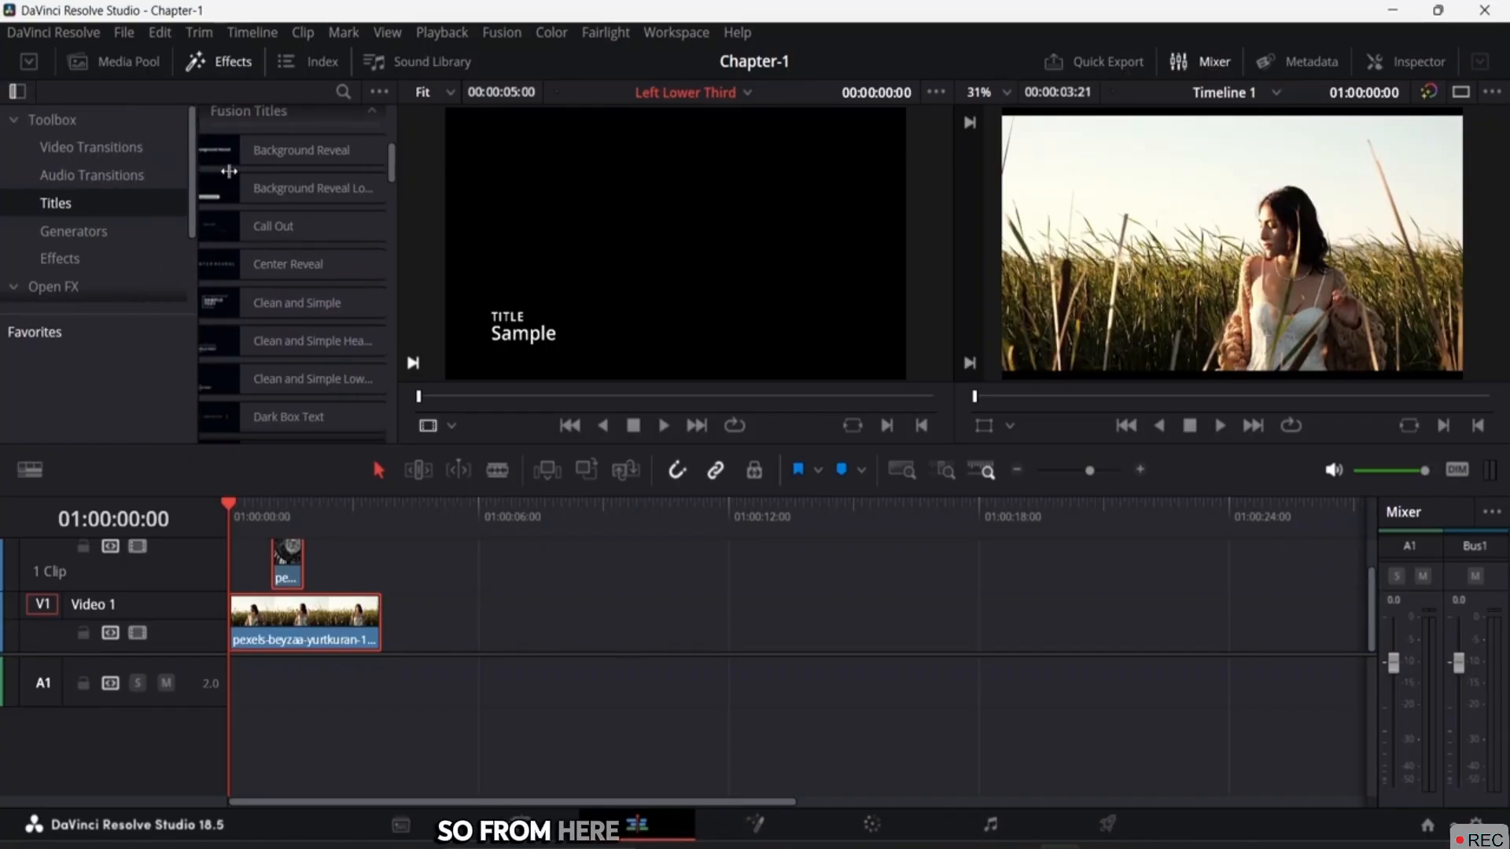
click(220, 173)
scroll(106, 195, down, 3)
scroll(92, 195, up, 3)
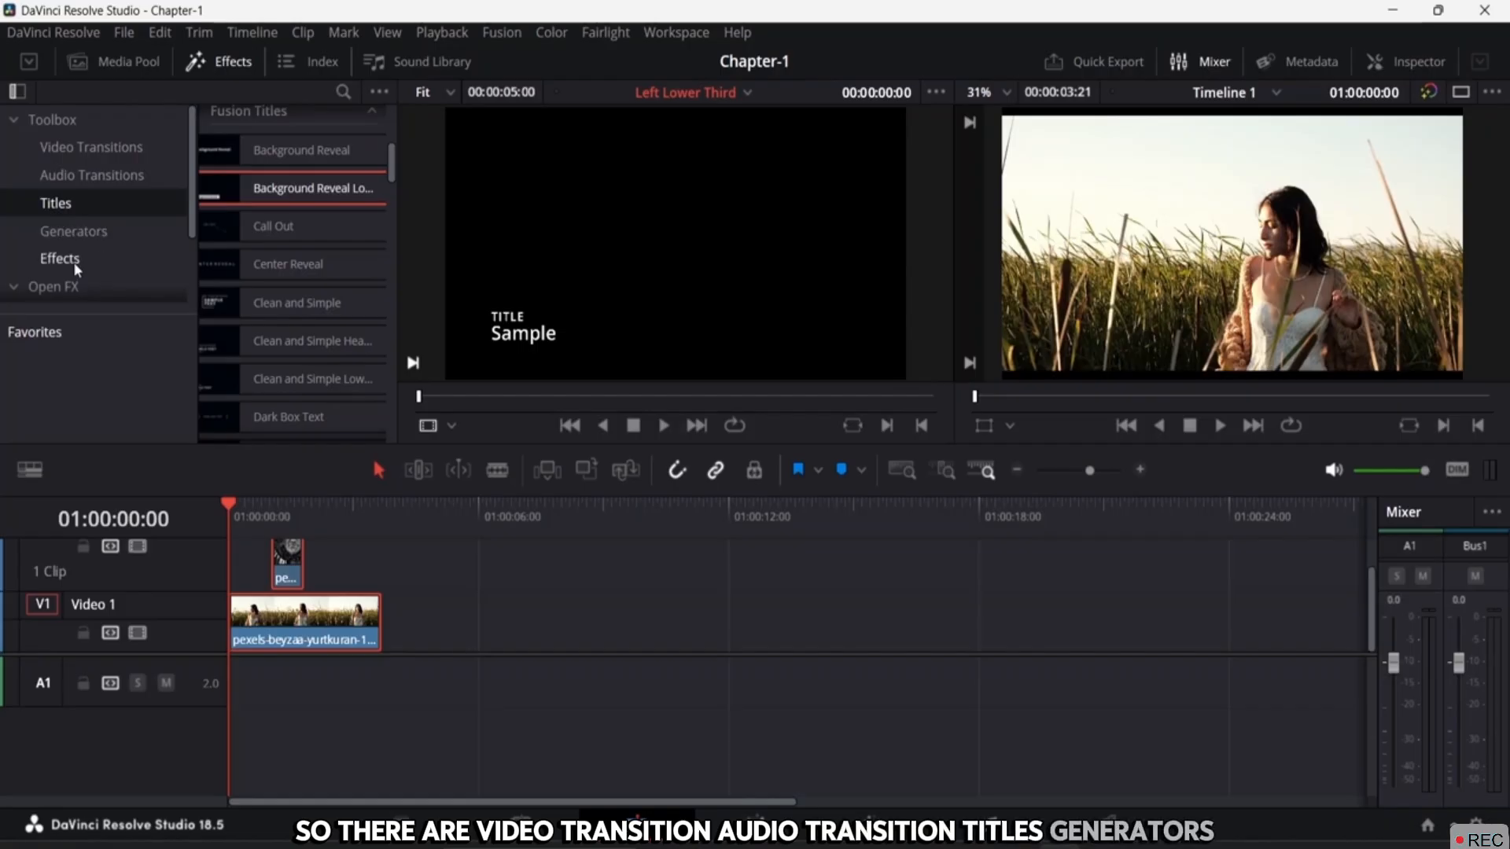
scroll(73, 262, down, 3)
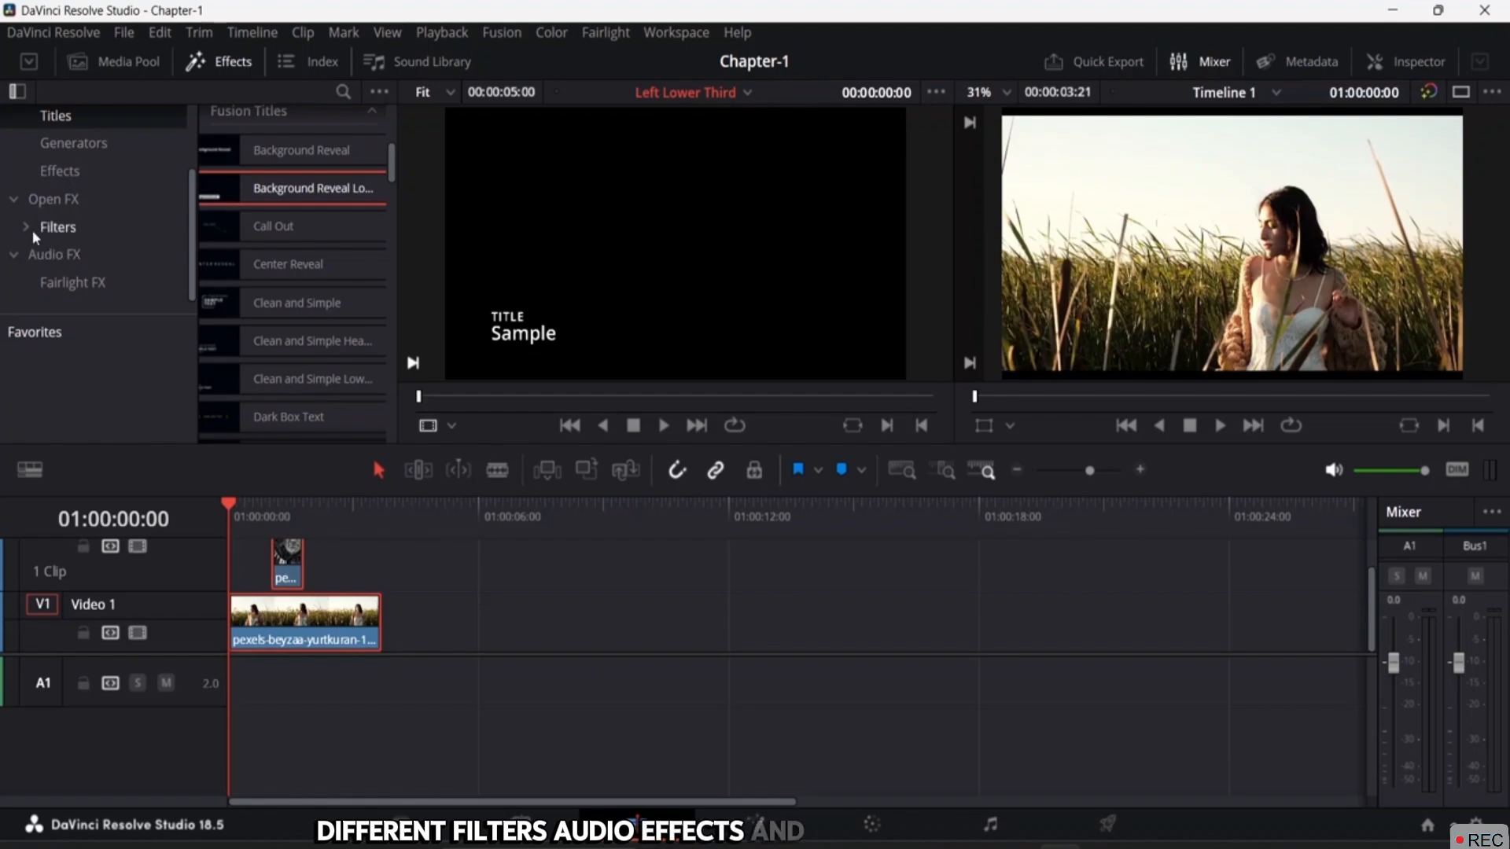
click(13, 200)
scroll(29, 149, up, 3)
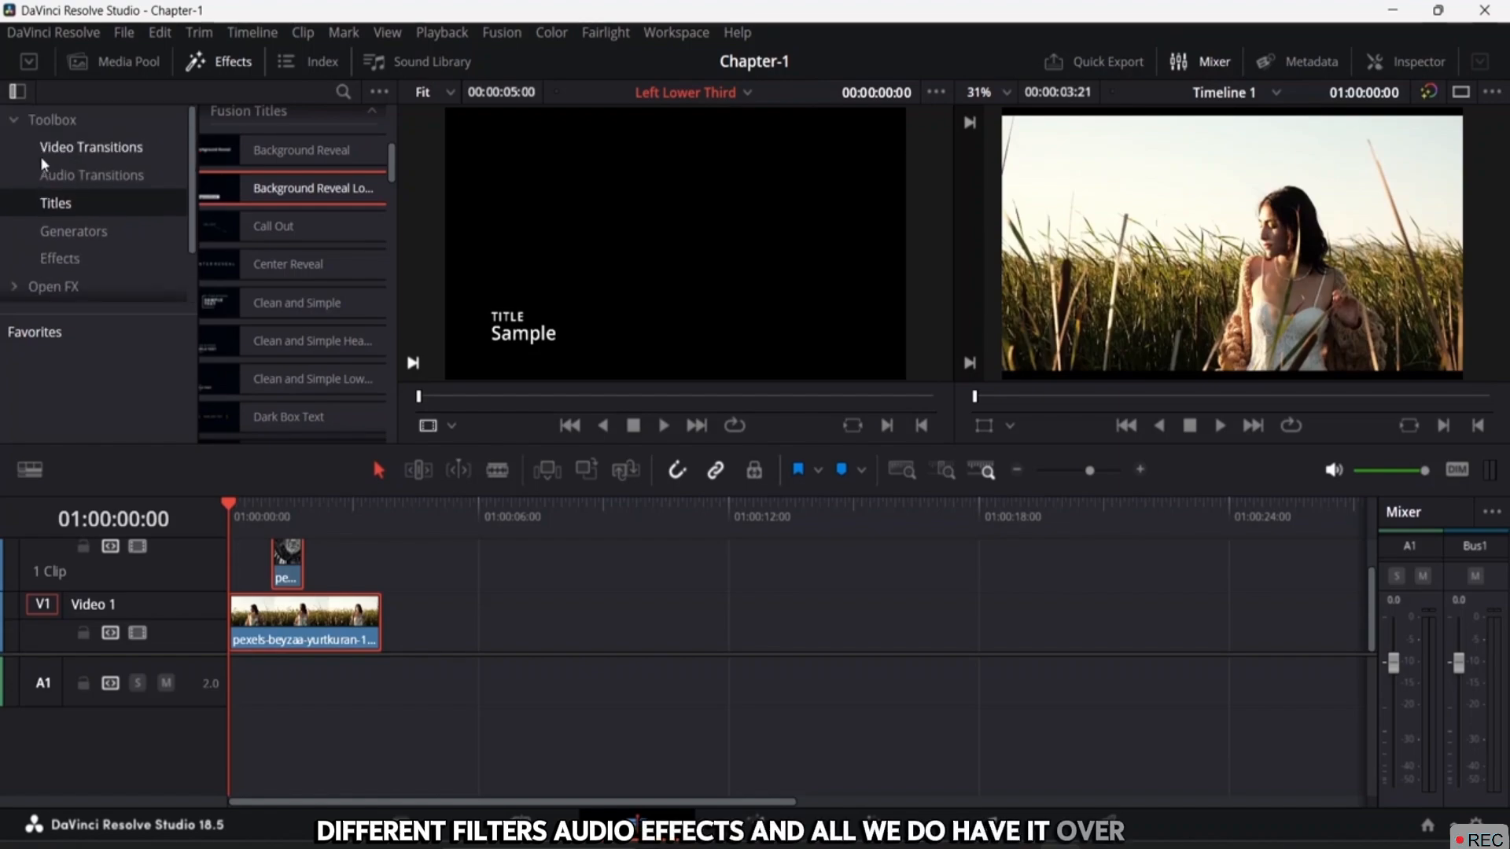
click(11, 121)
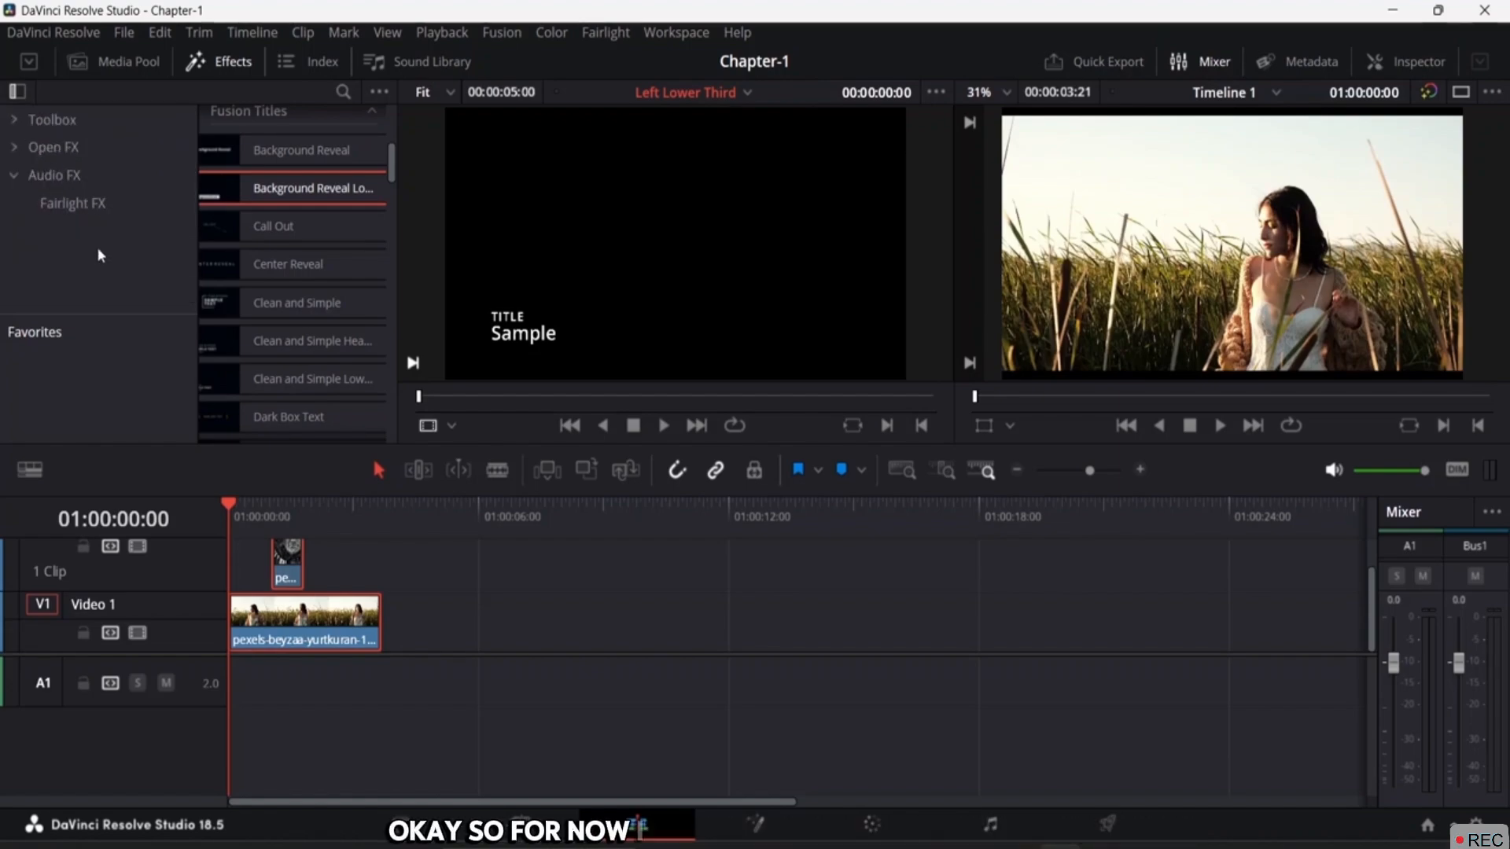
Show the timeline Index, widen it, and examine its Edit Index, Tracks and Markers views, ending on Tracks.
click(292, 66)
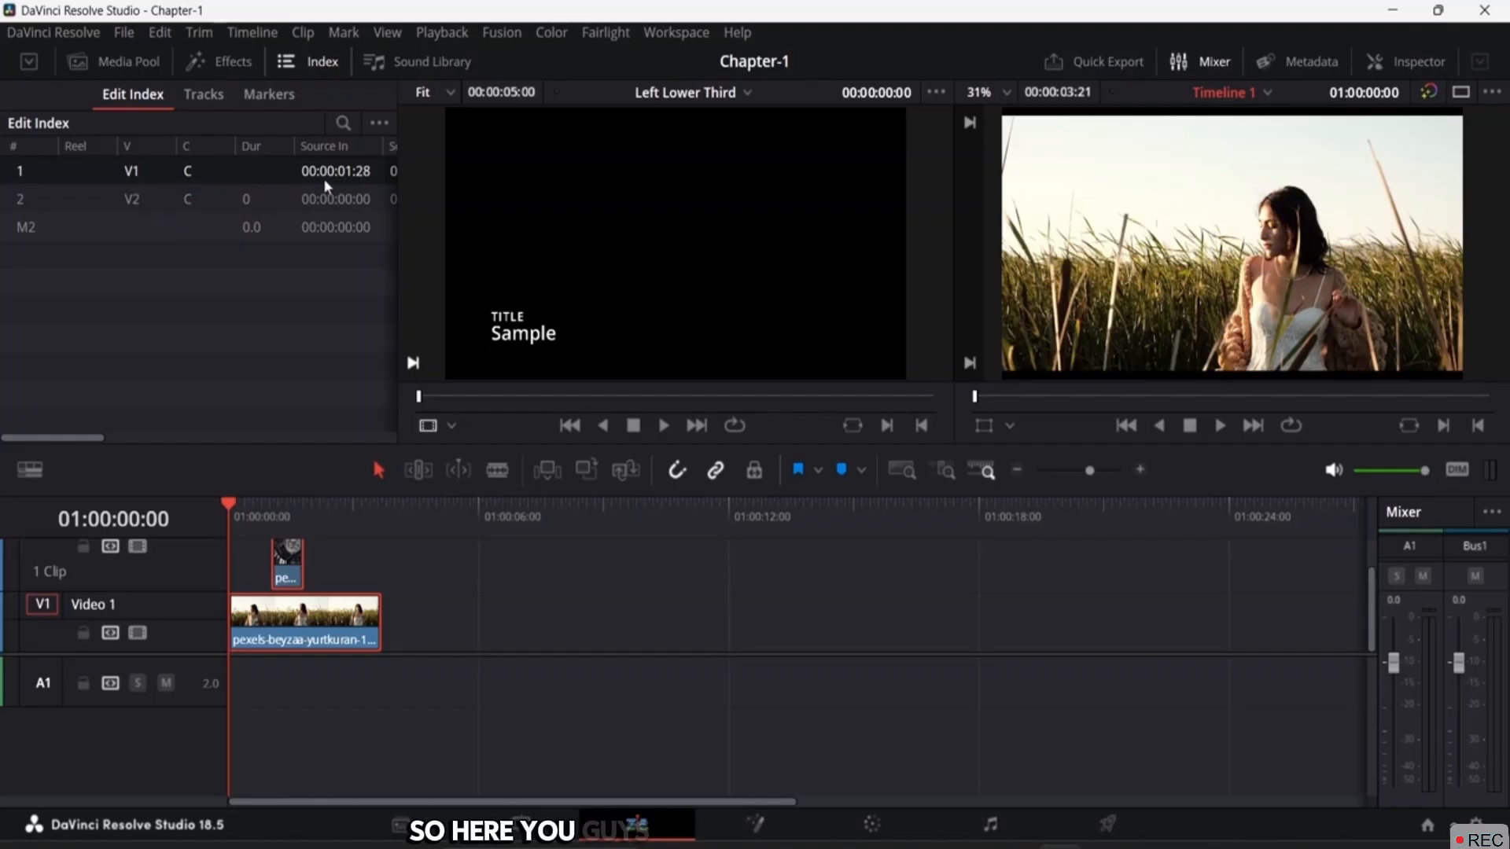
drag(397, 239, 522, 246)
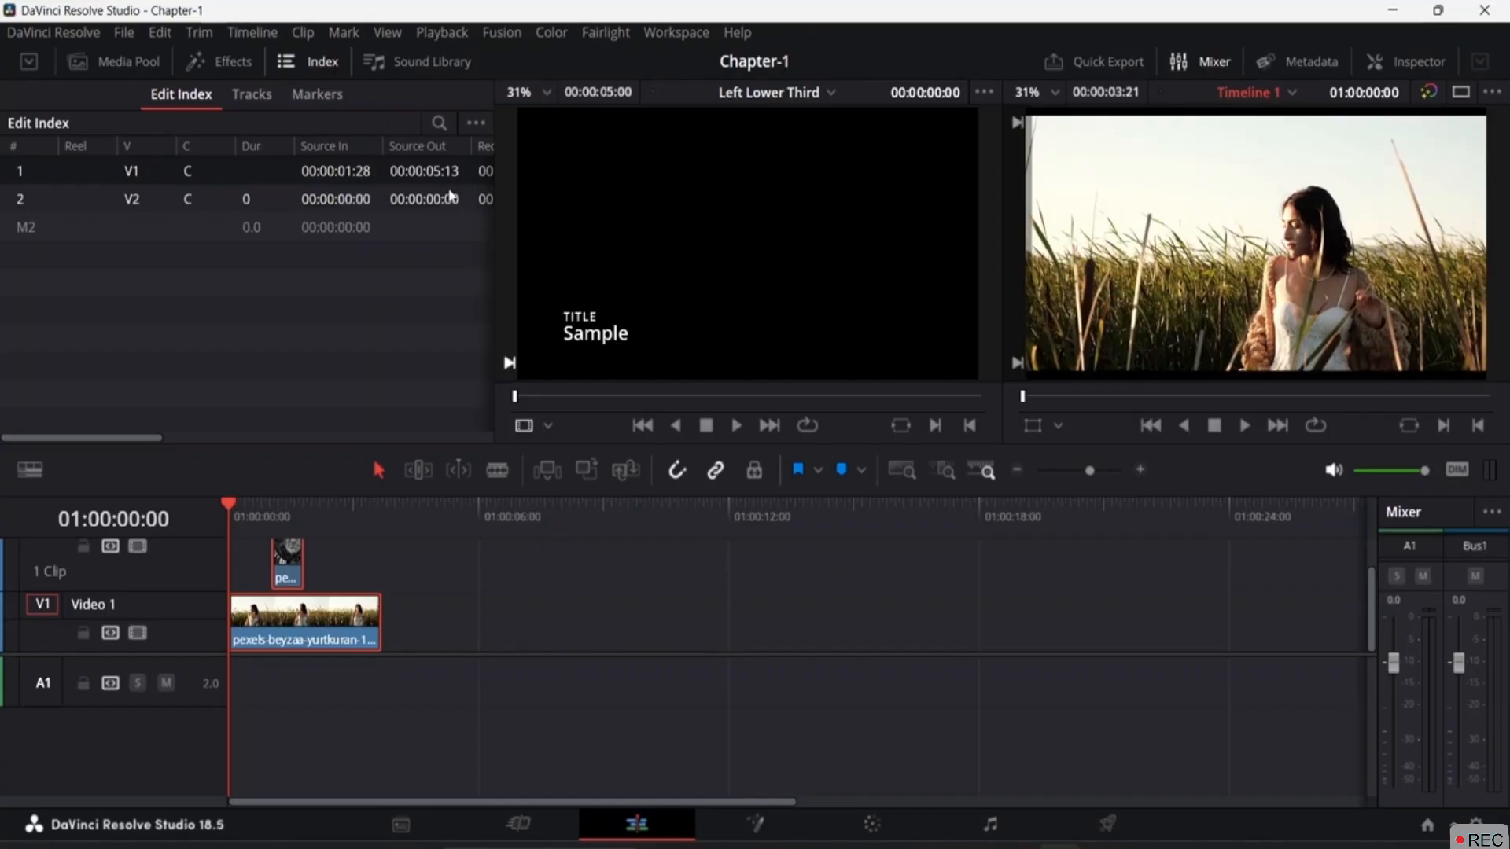
click(243, 103)
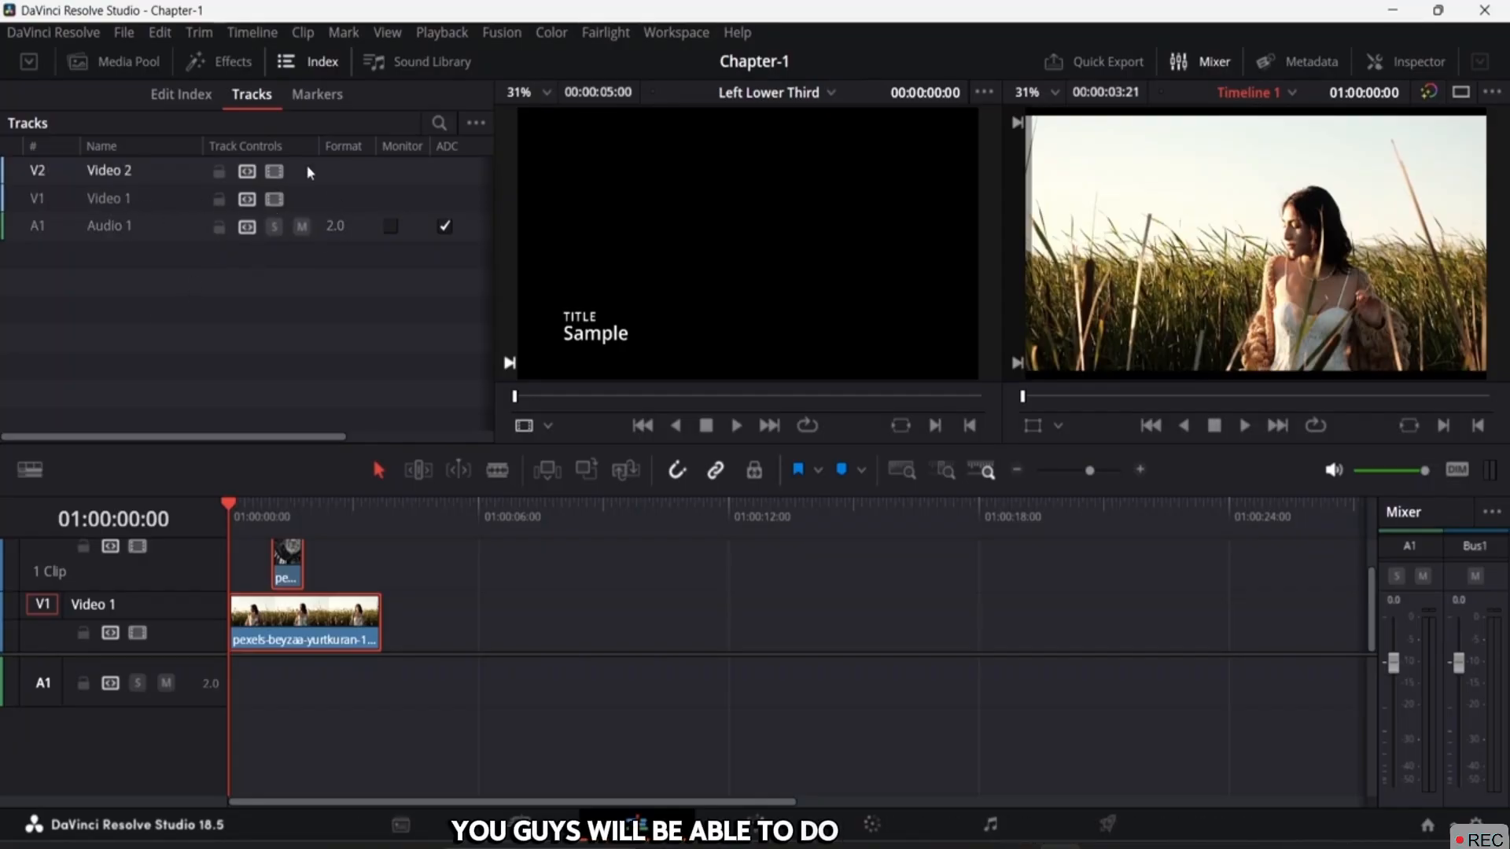
click(318, 95)
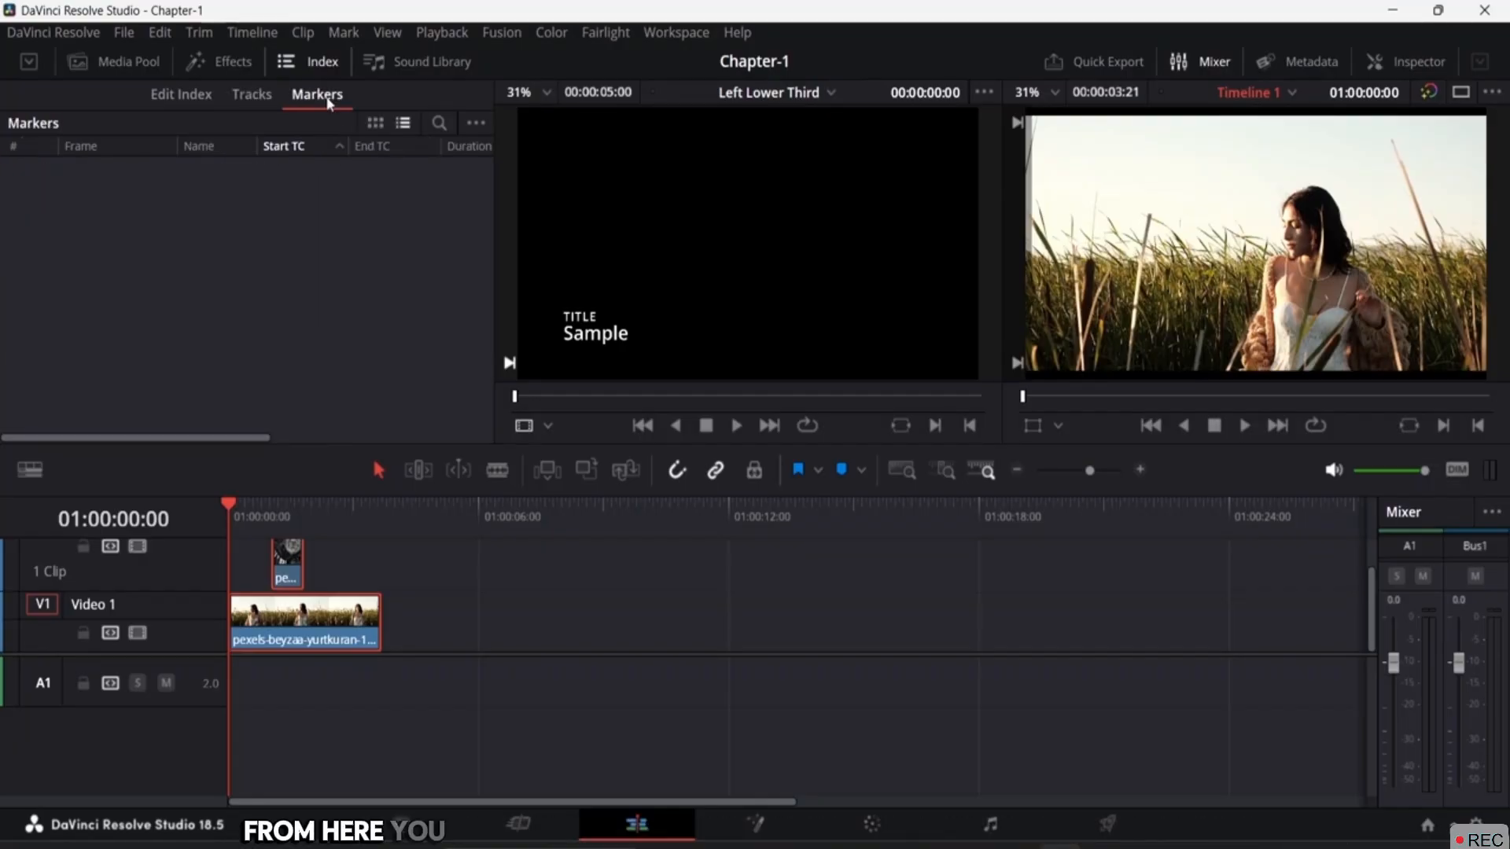
click(263, 96)
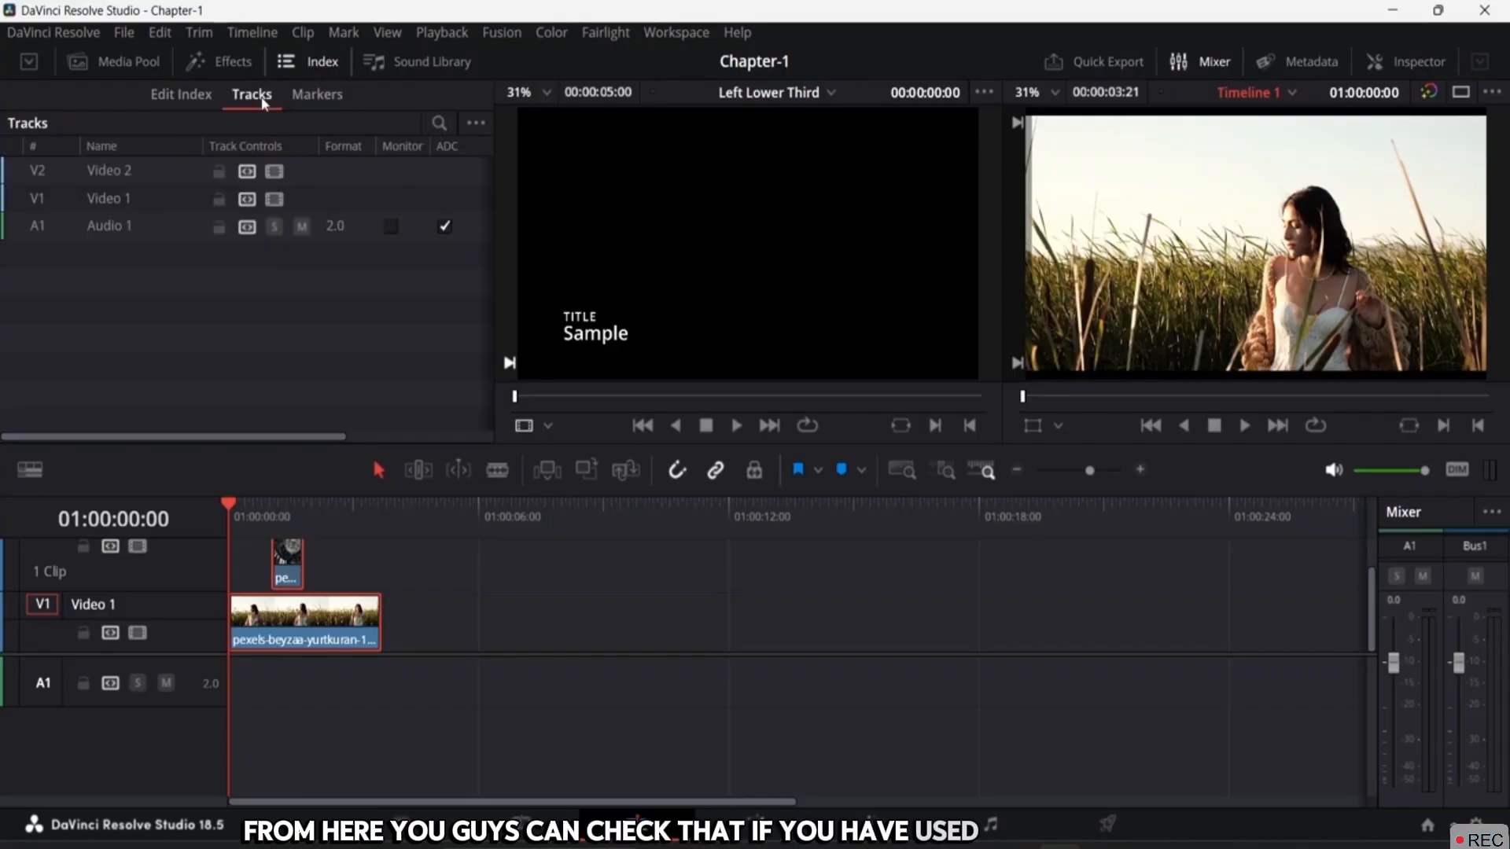
Show the Sound Library, look over its search and download options, and hide it again.
click(401, 69)
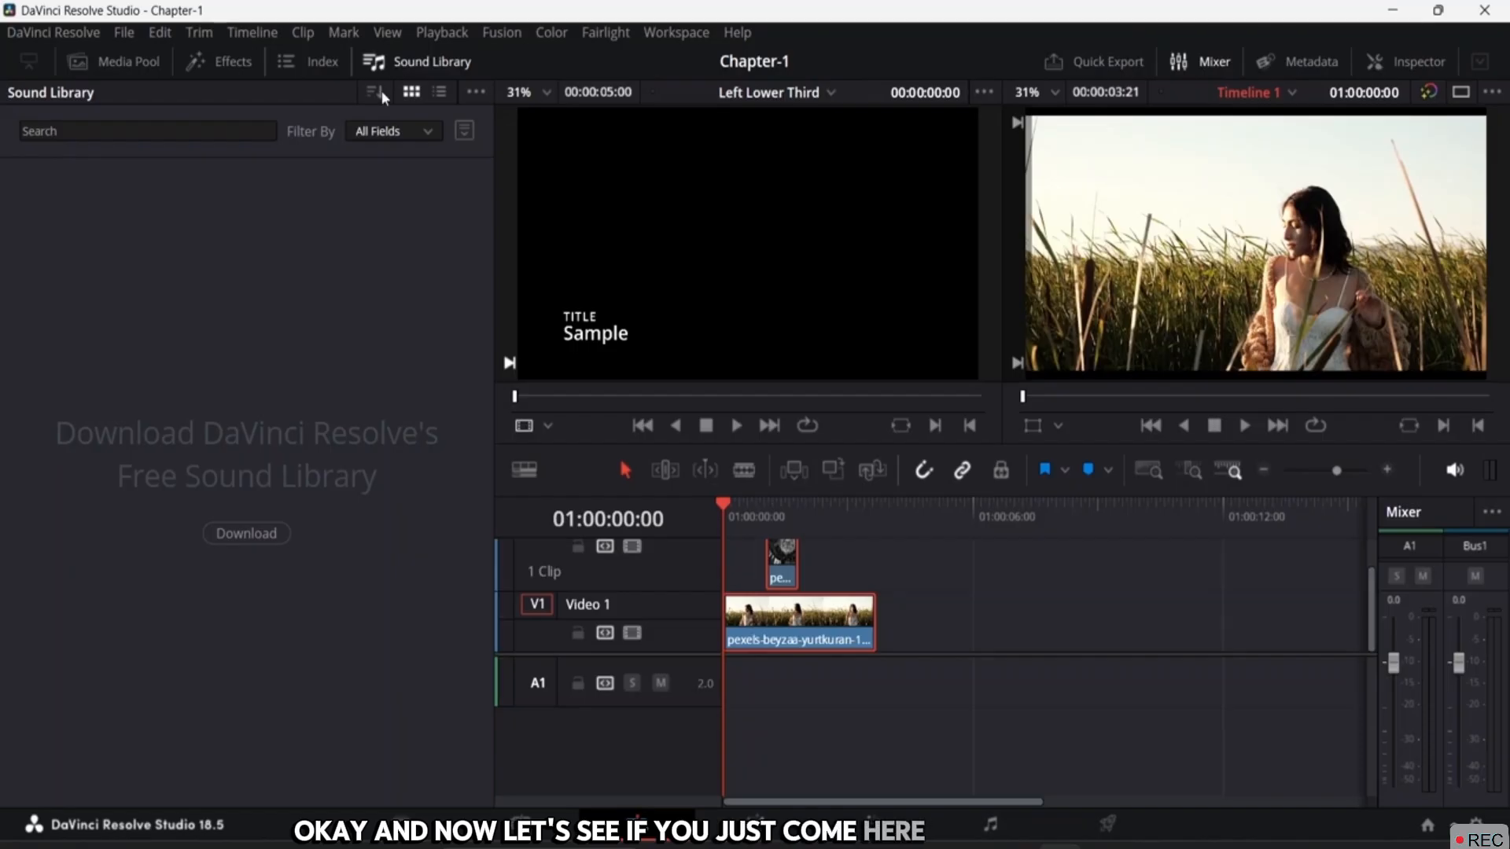
click(266, 535)
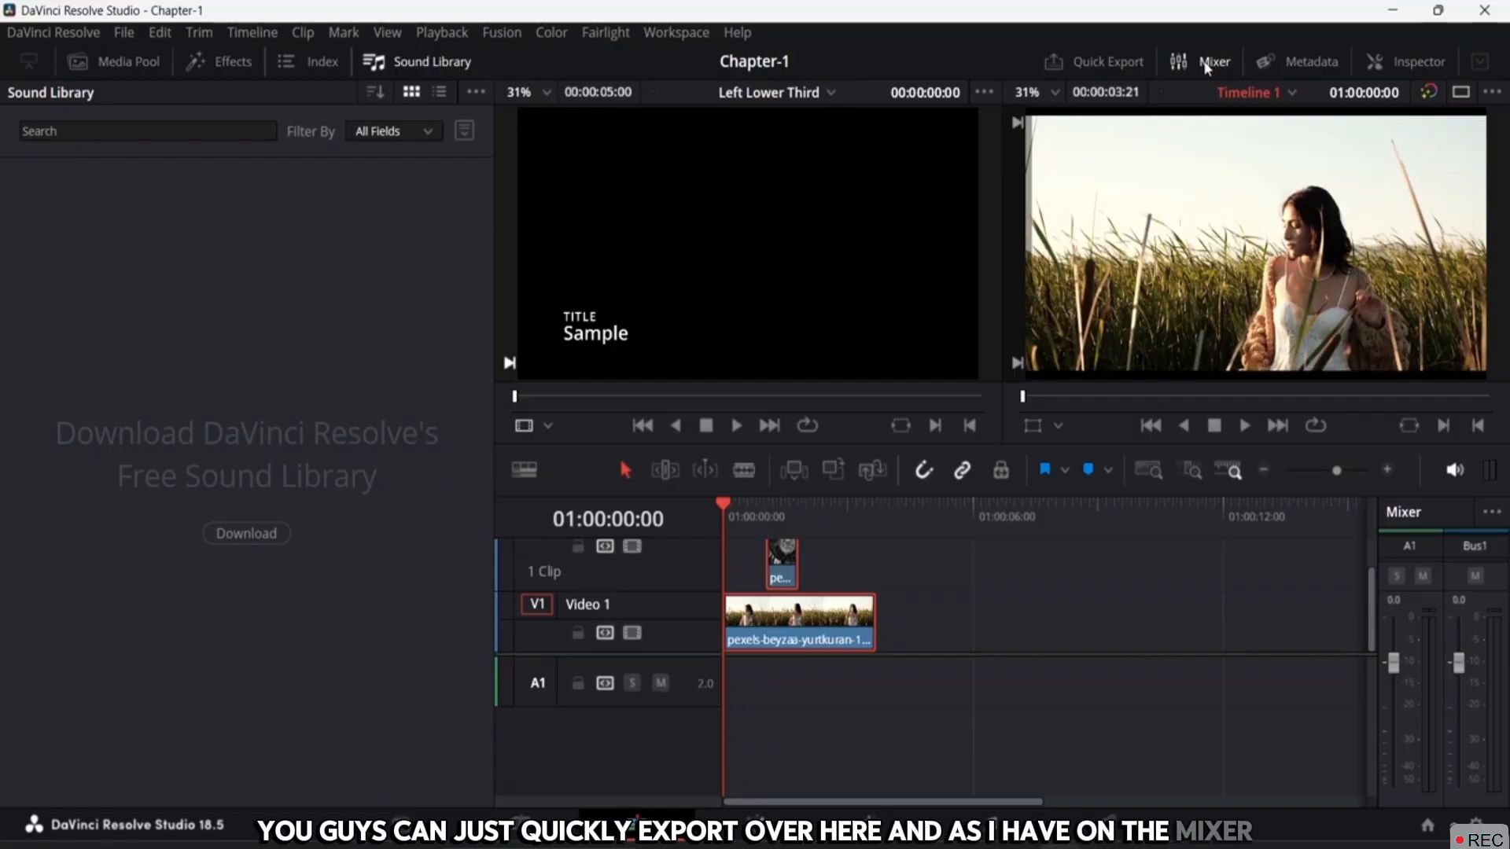
click(431, 66)
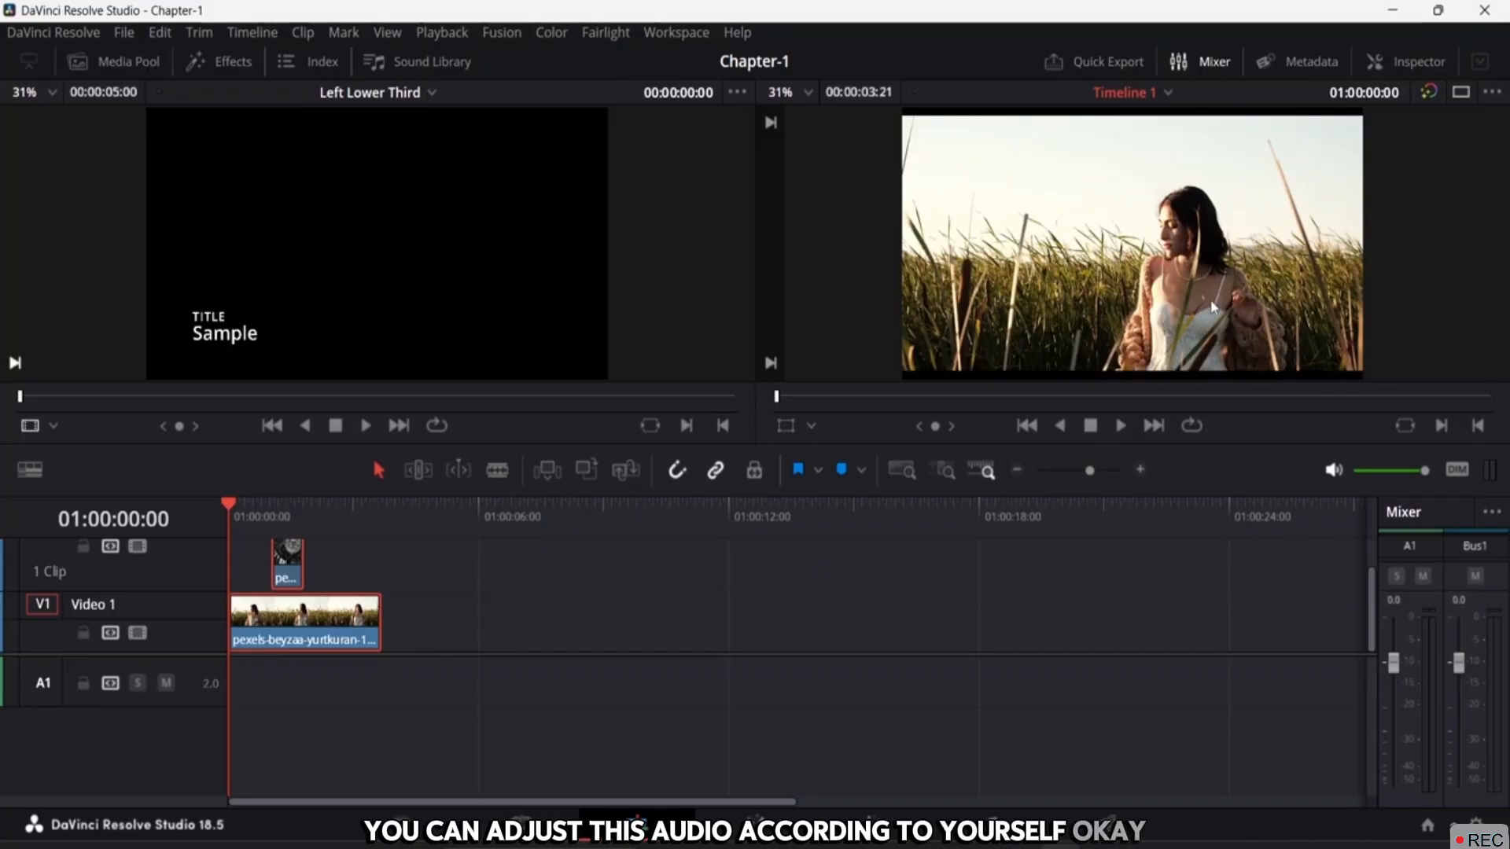
Show the Metadata, select the video clip on Video 1, examine its clip details from timecodes to audio properties, and hide the Metadata.
click(1309, 63)
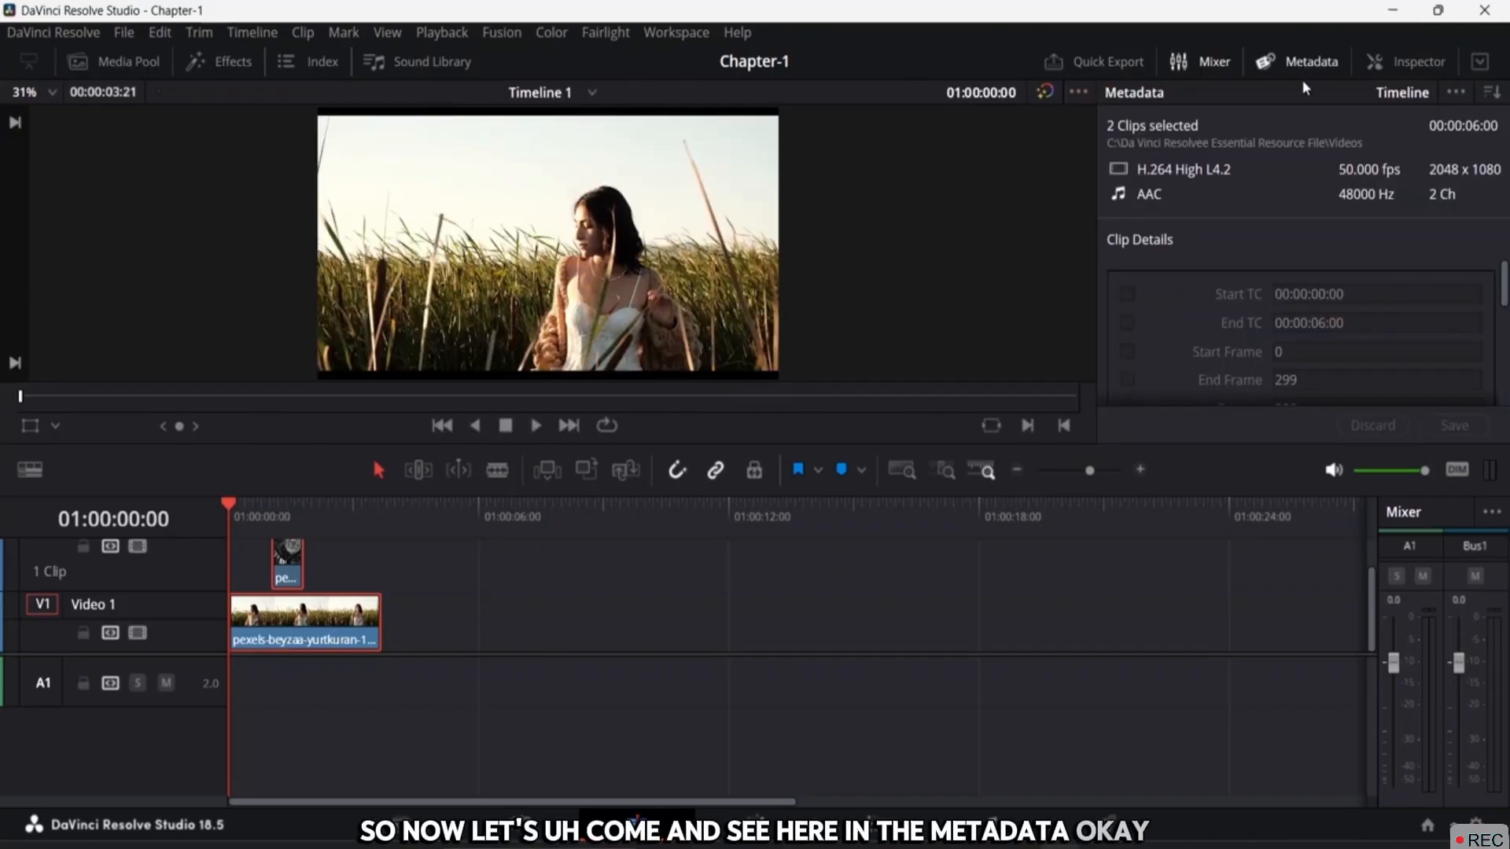
scroll(1253, 308, down, 3)
scroll(1254, 308, up, 3)
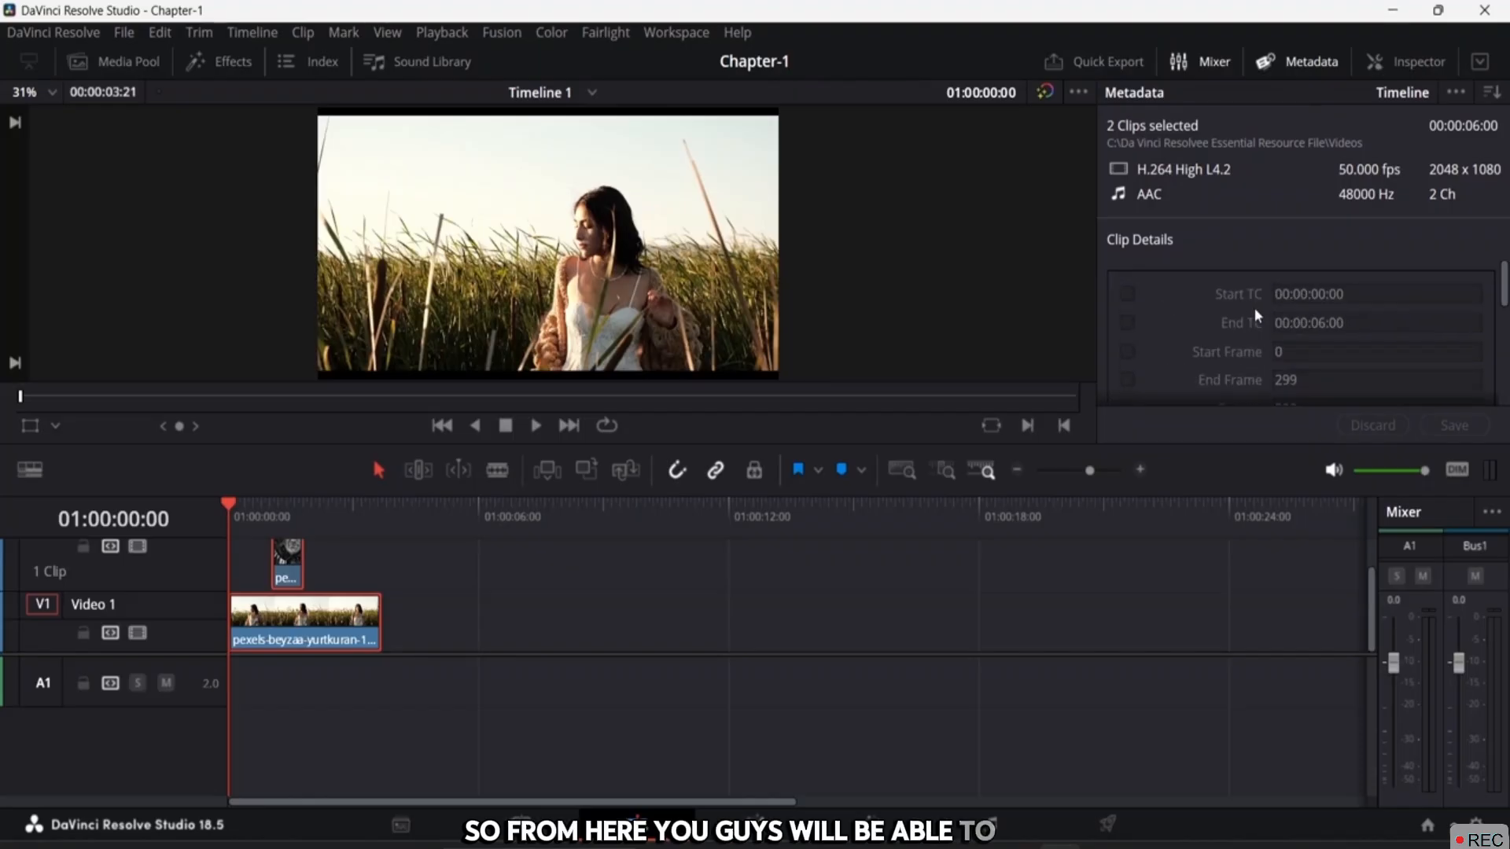
click(320, 644)
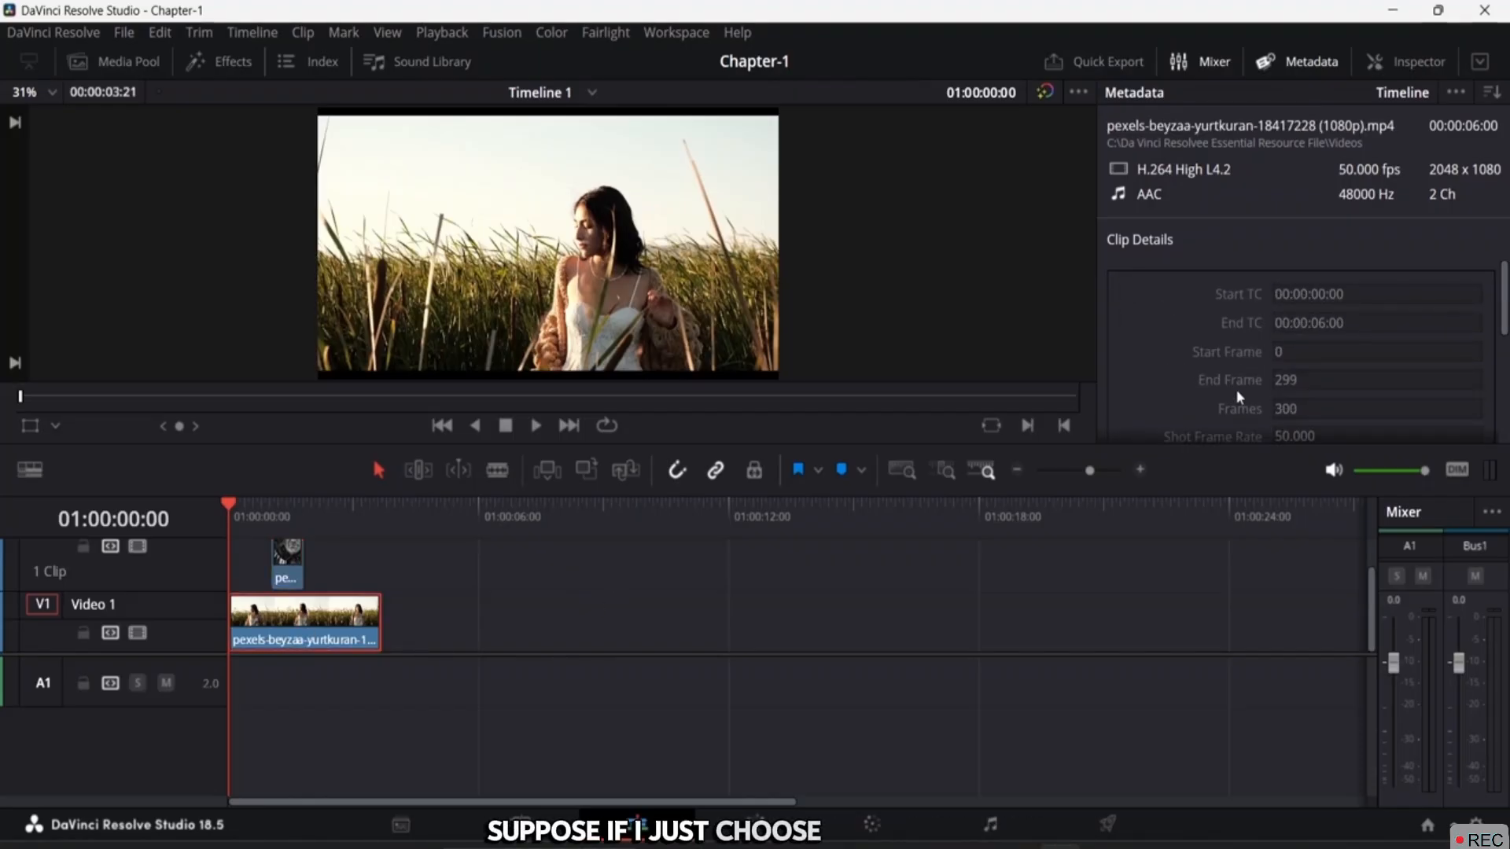
scroll(1308, 338, down, 2)
scroll(1308, 338, up, 2)
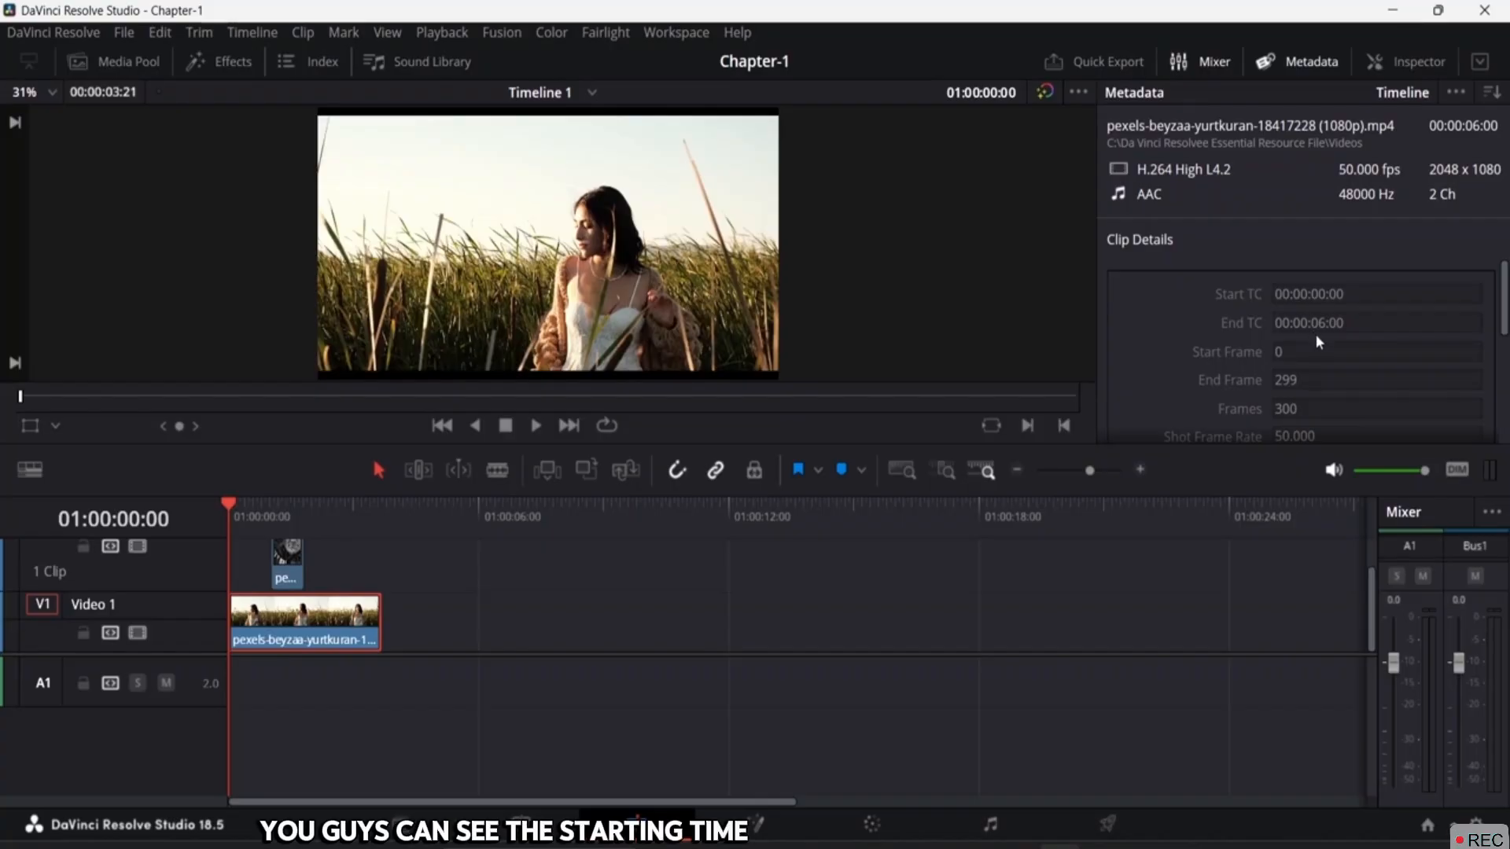
scroll(1329, 334, down, 2)
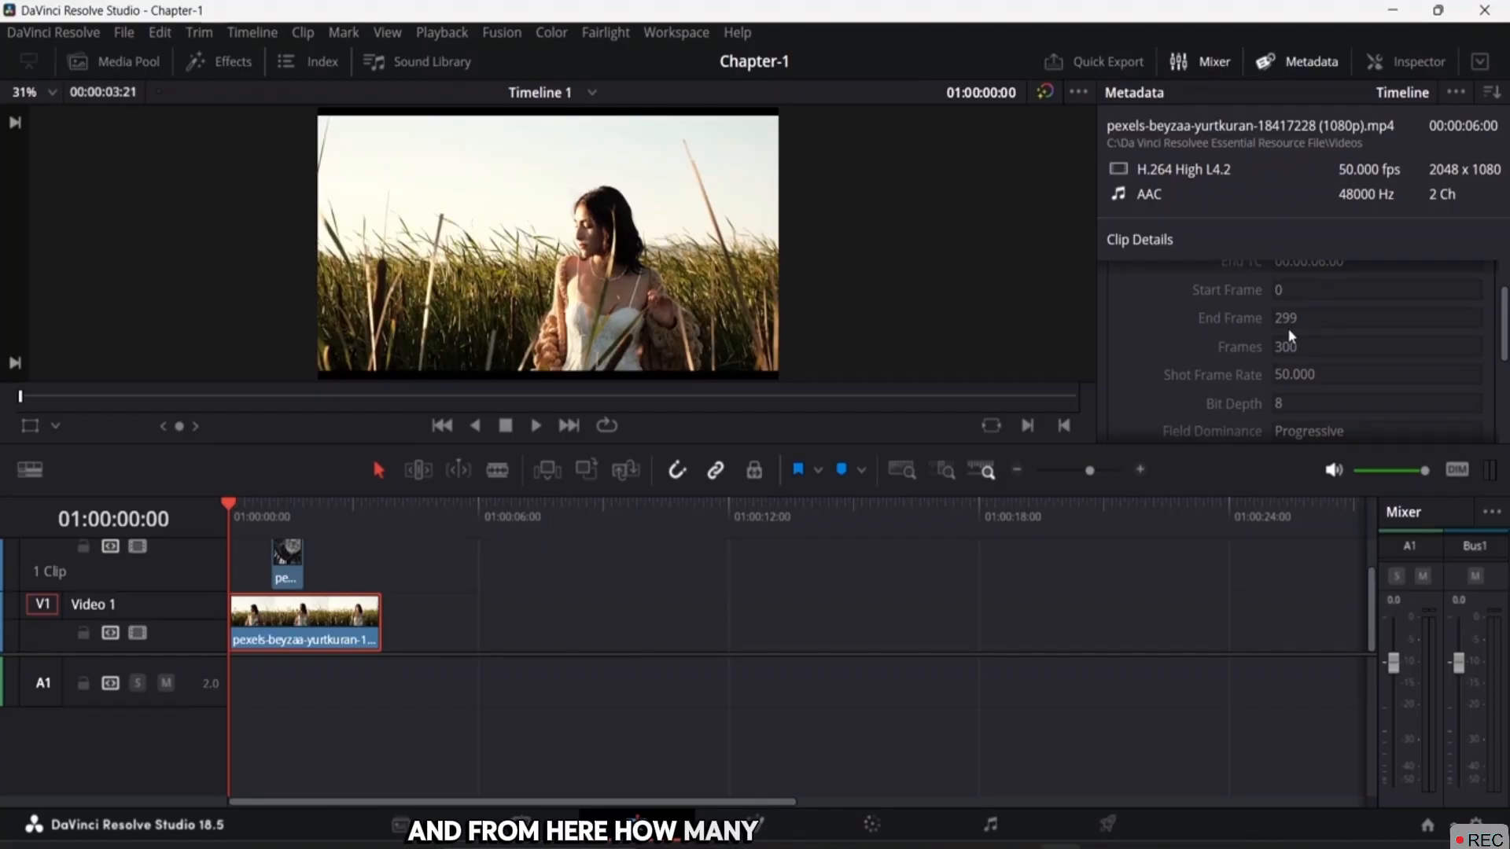
scroll(1296, 335, down, 5)
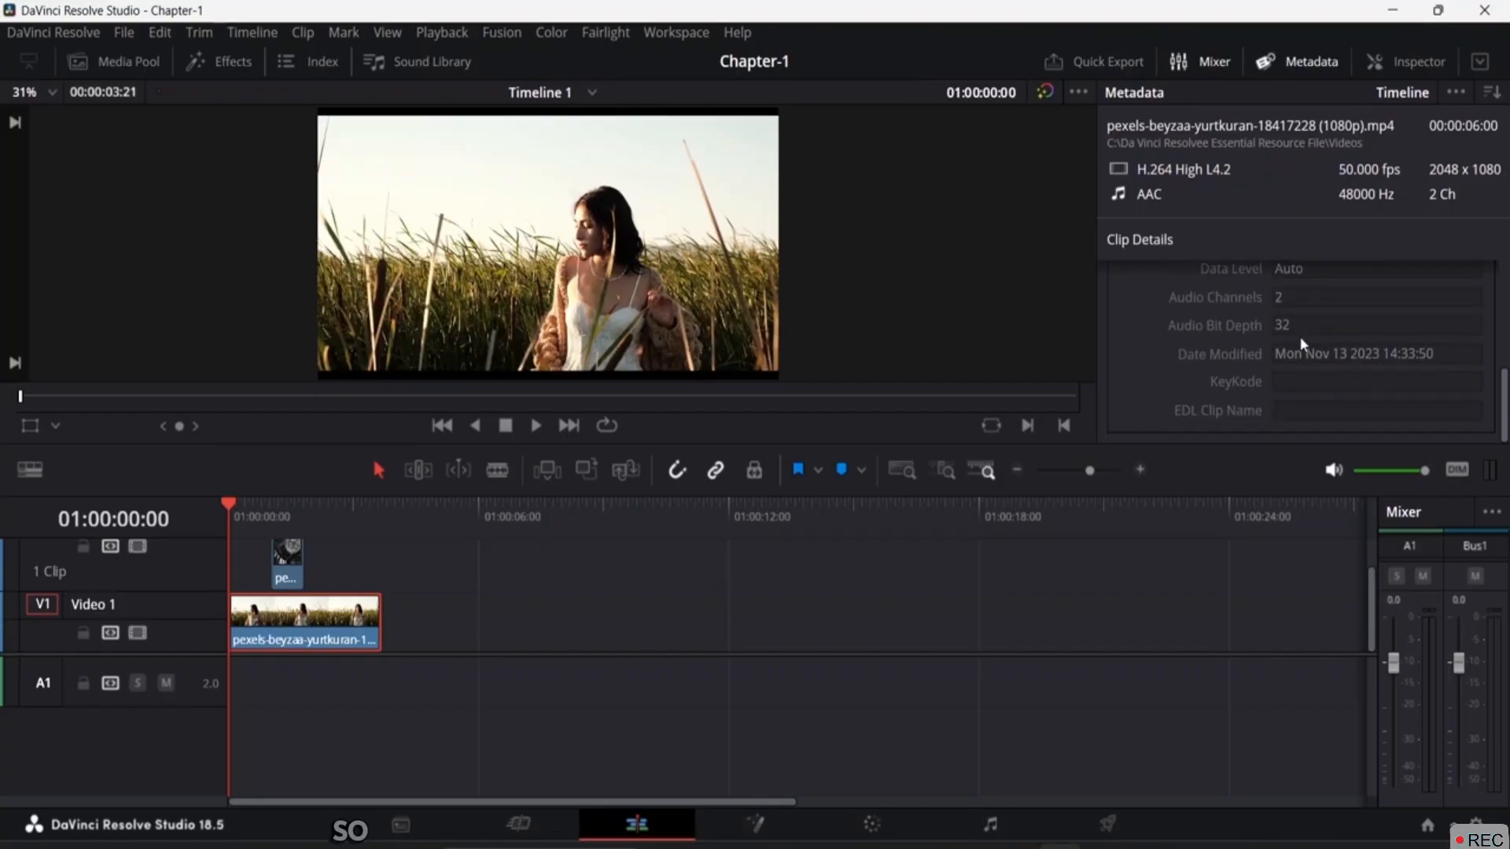
scroll(1314, 363, up, 5)
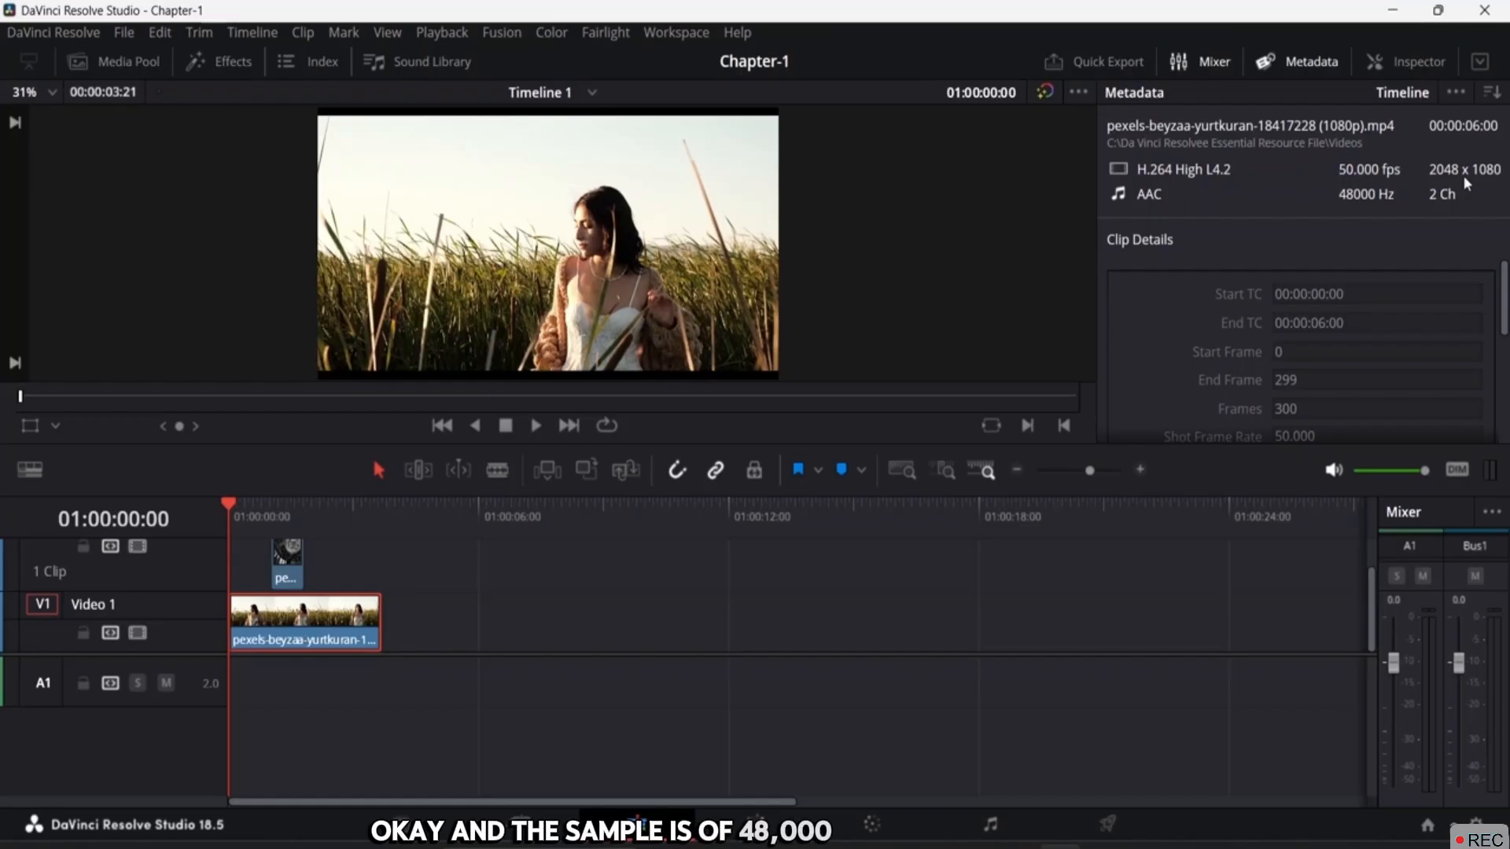
click(1305, 63)
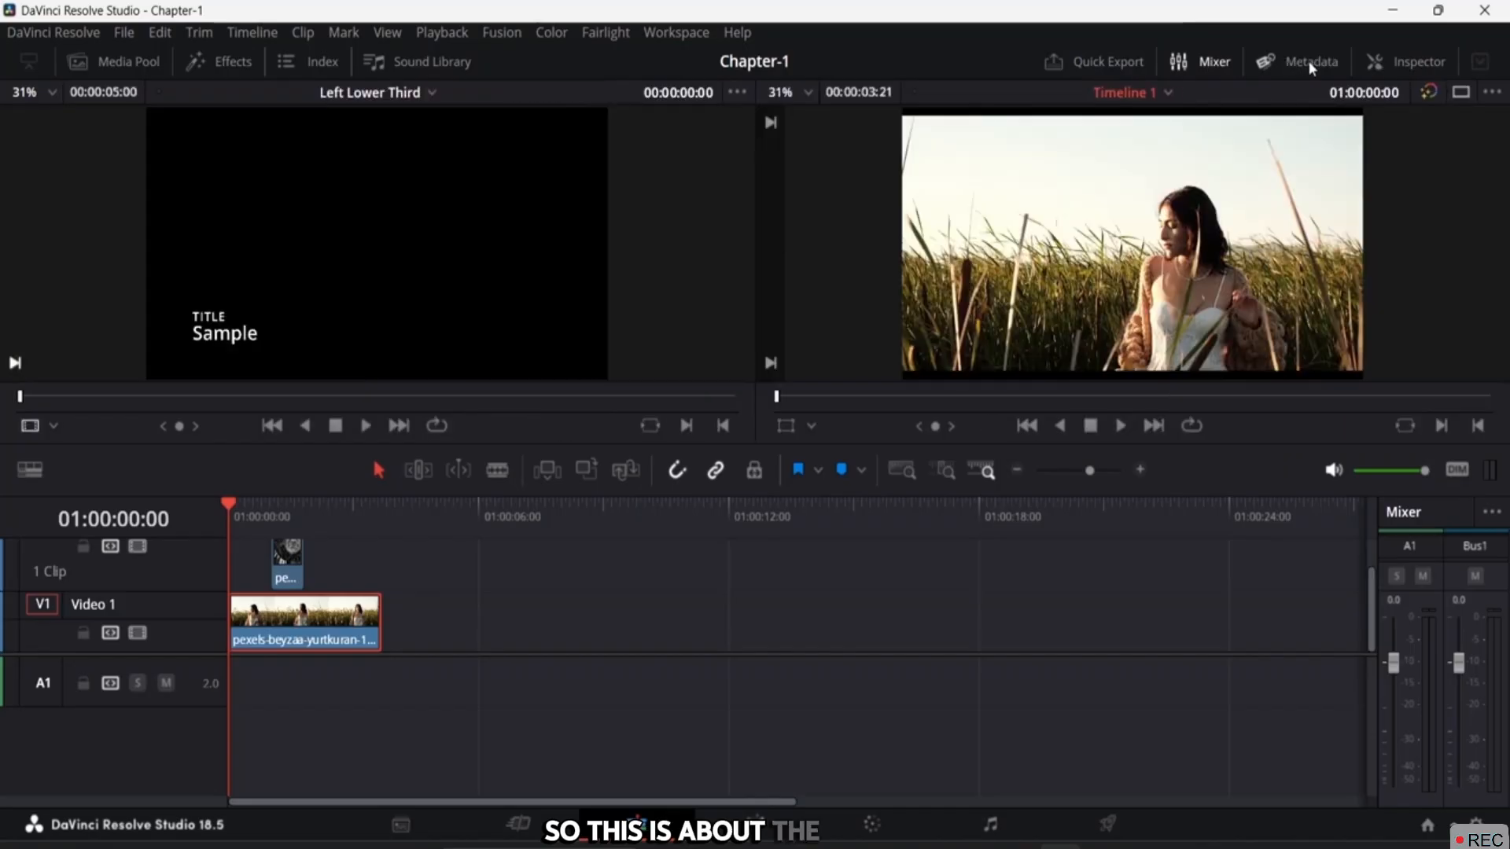
Show the Inspector for the Video 1 clip, examine its Transform and Cropping settings, and expand and collapse Smart Reframe.
click(1402, 63)
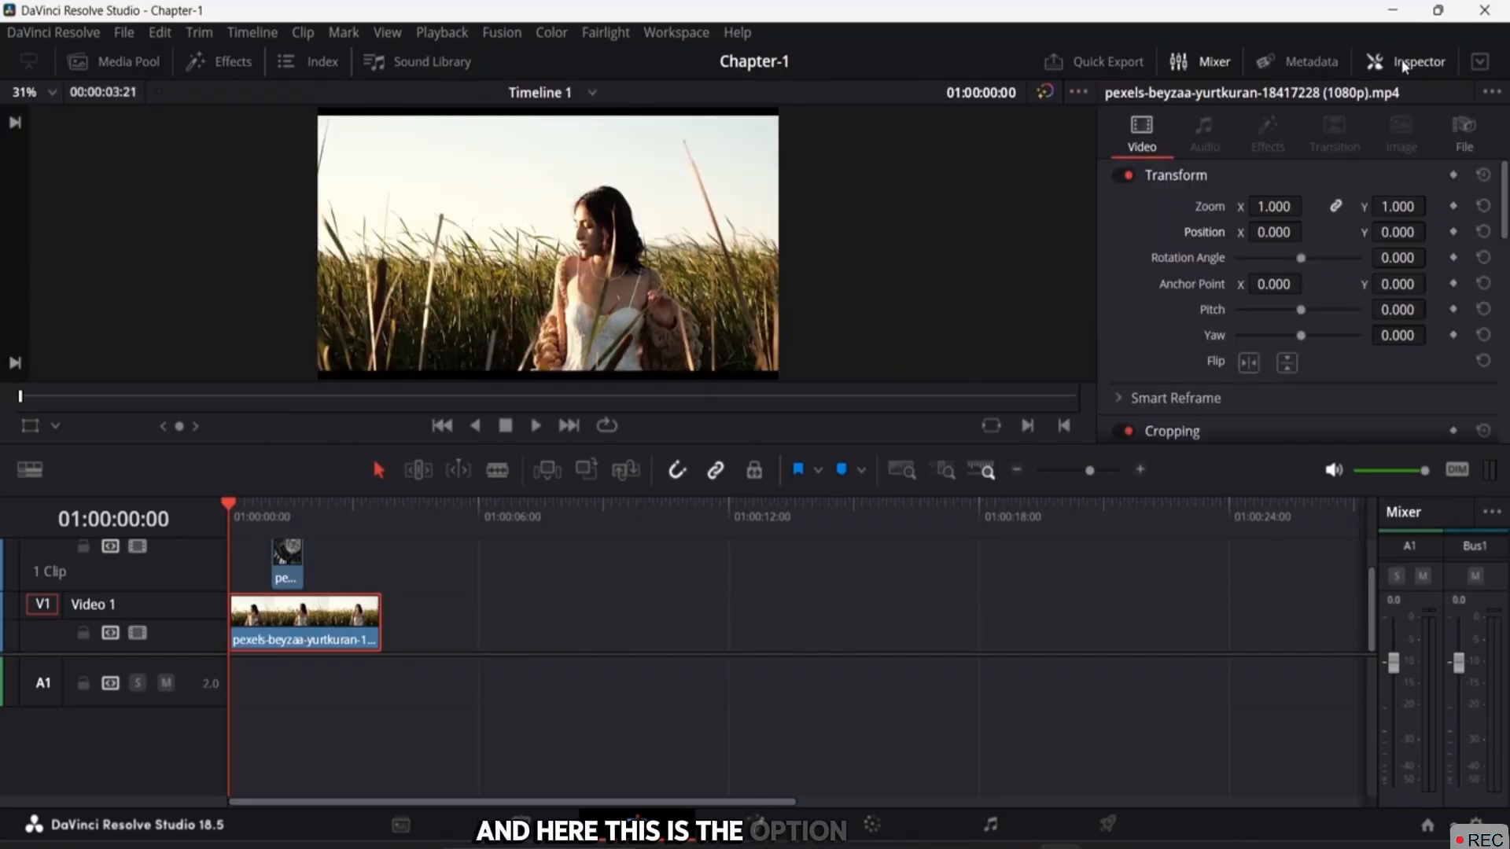
scroll(1189, 270, down, 3)
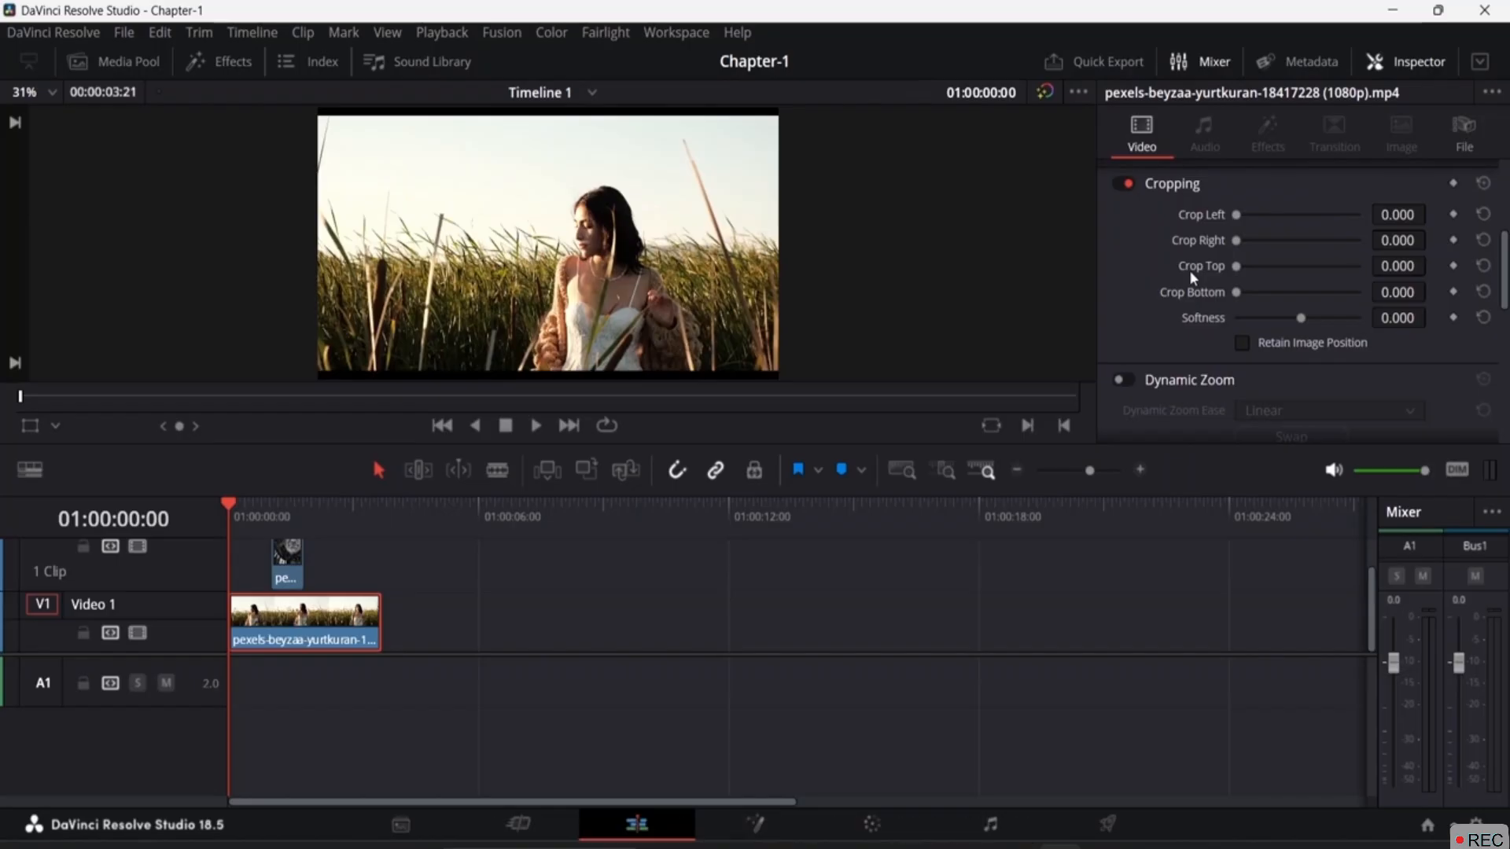
scroll(1189, 270, up, 3)
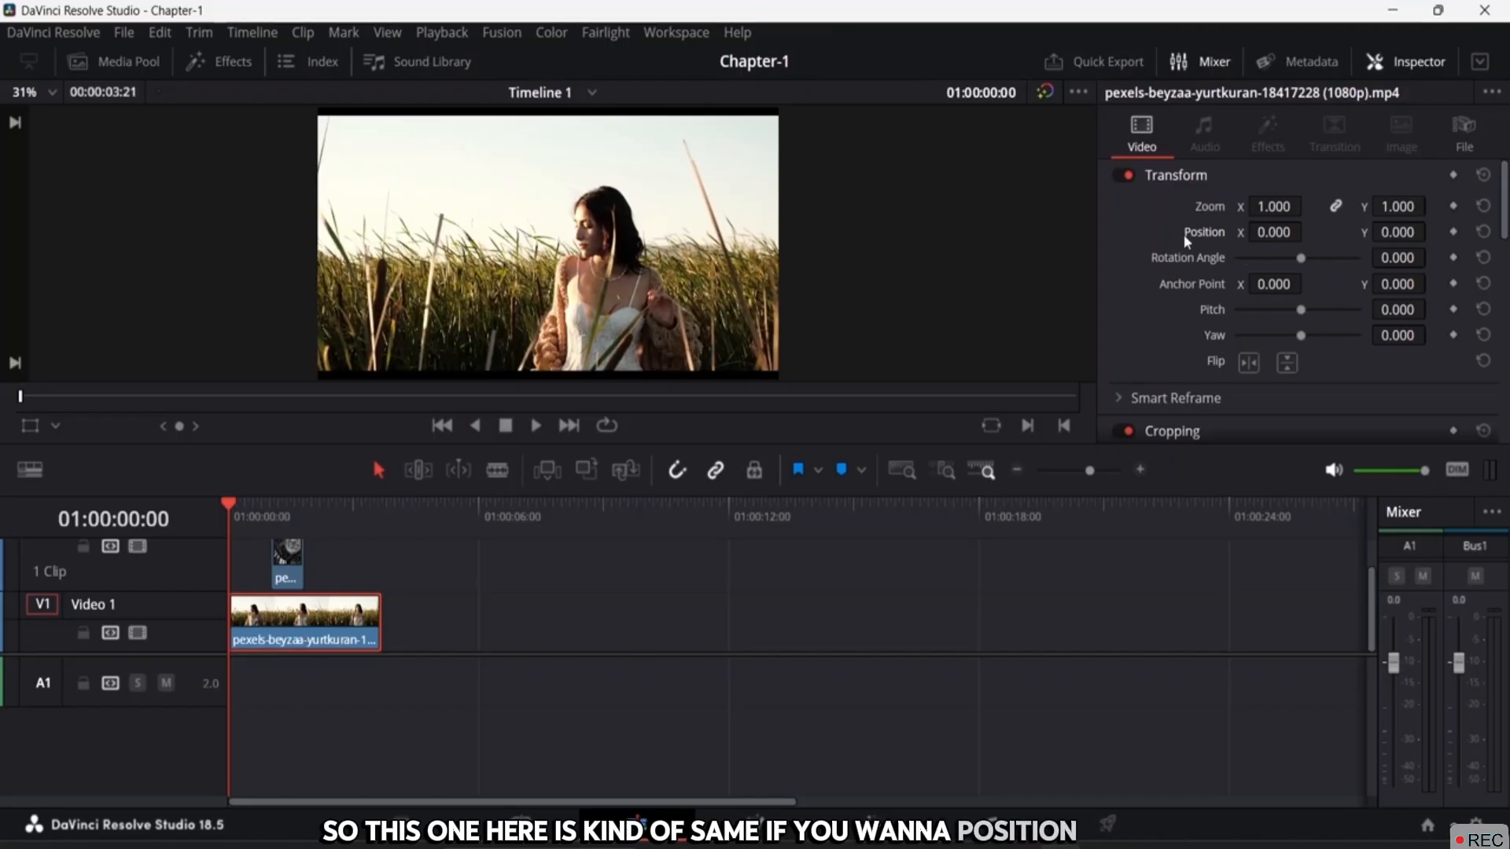
scroll(1182, 234, down, 3)
scroll(1182, 239, up, 1)
scroll(1182, 238, down, 2)
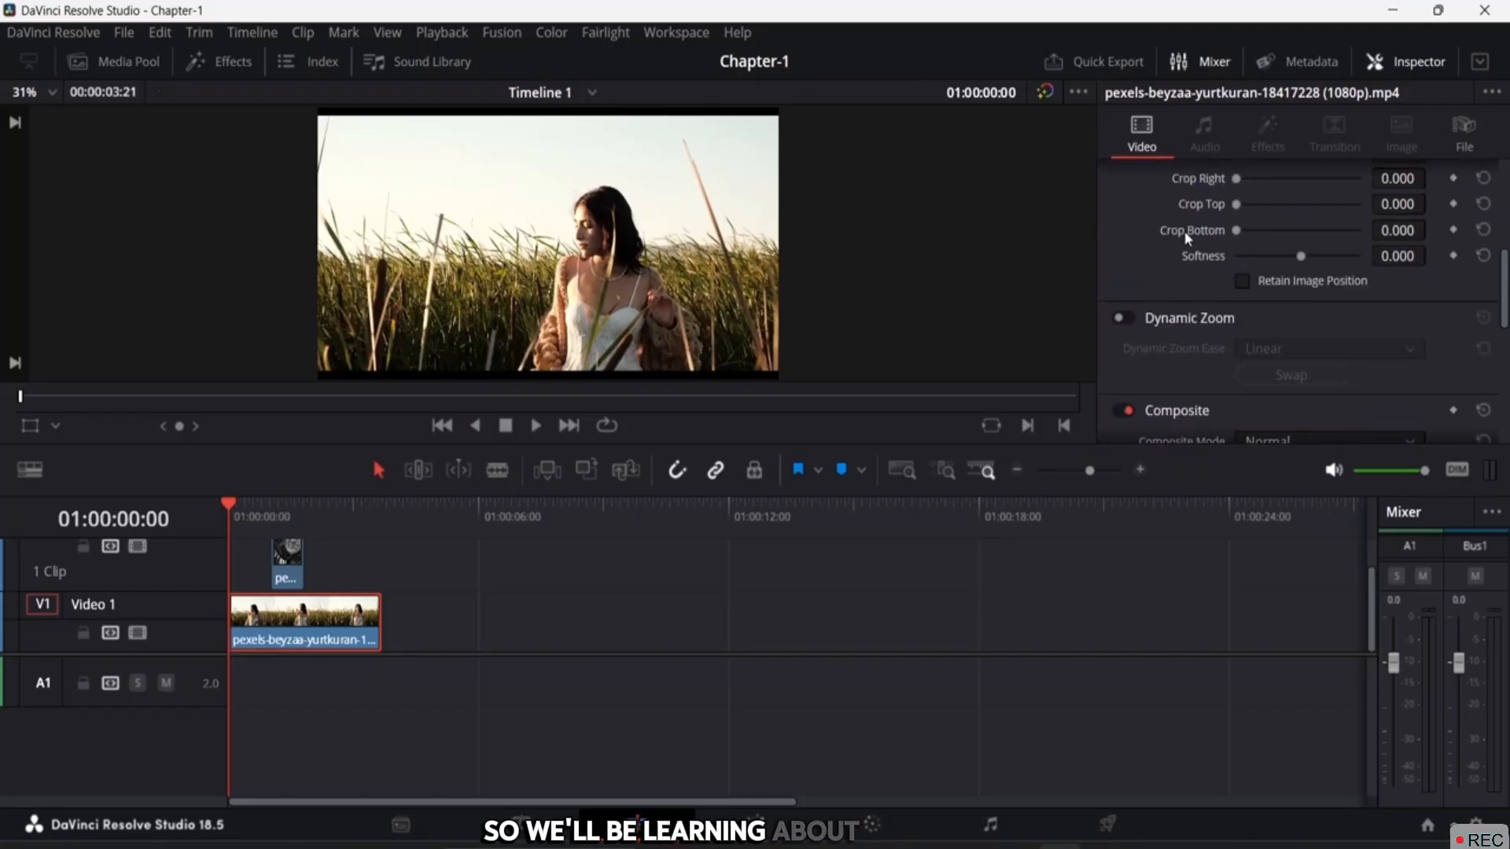
scroll(1192, 242, up, 1)
click(1120, 212)
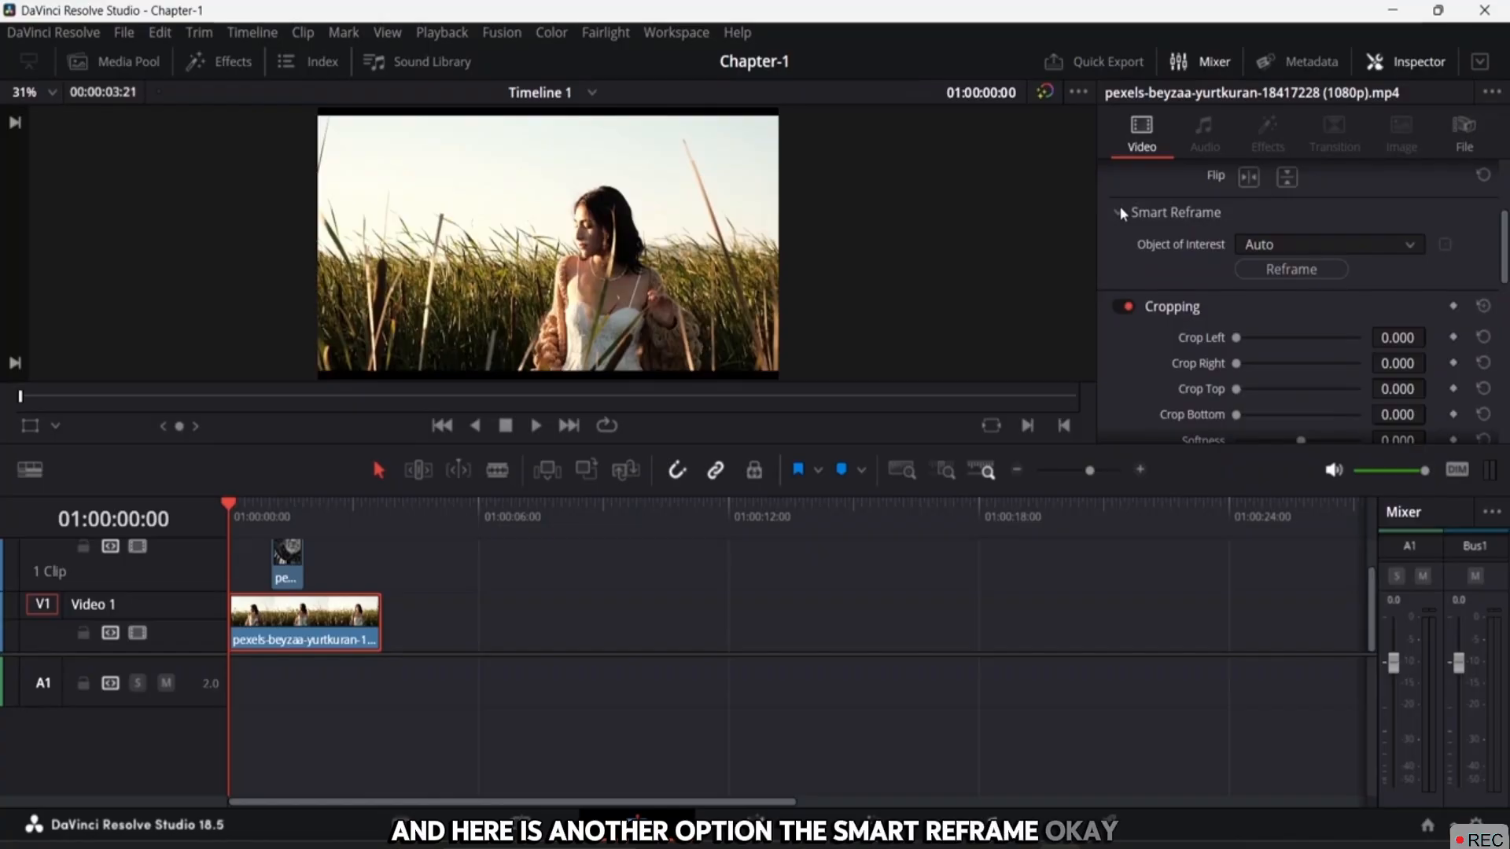
click(1120, 213)
Examine the video clip's Dynamic Zoom, Composite, Speed Change, Stabilization, Lens Correction, and Retime and Scaling settings.
scroll(1139, 228, down, 3)
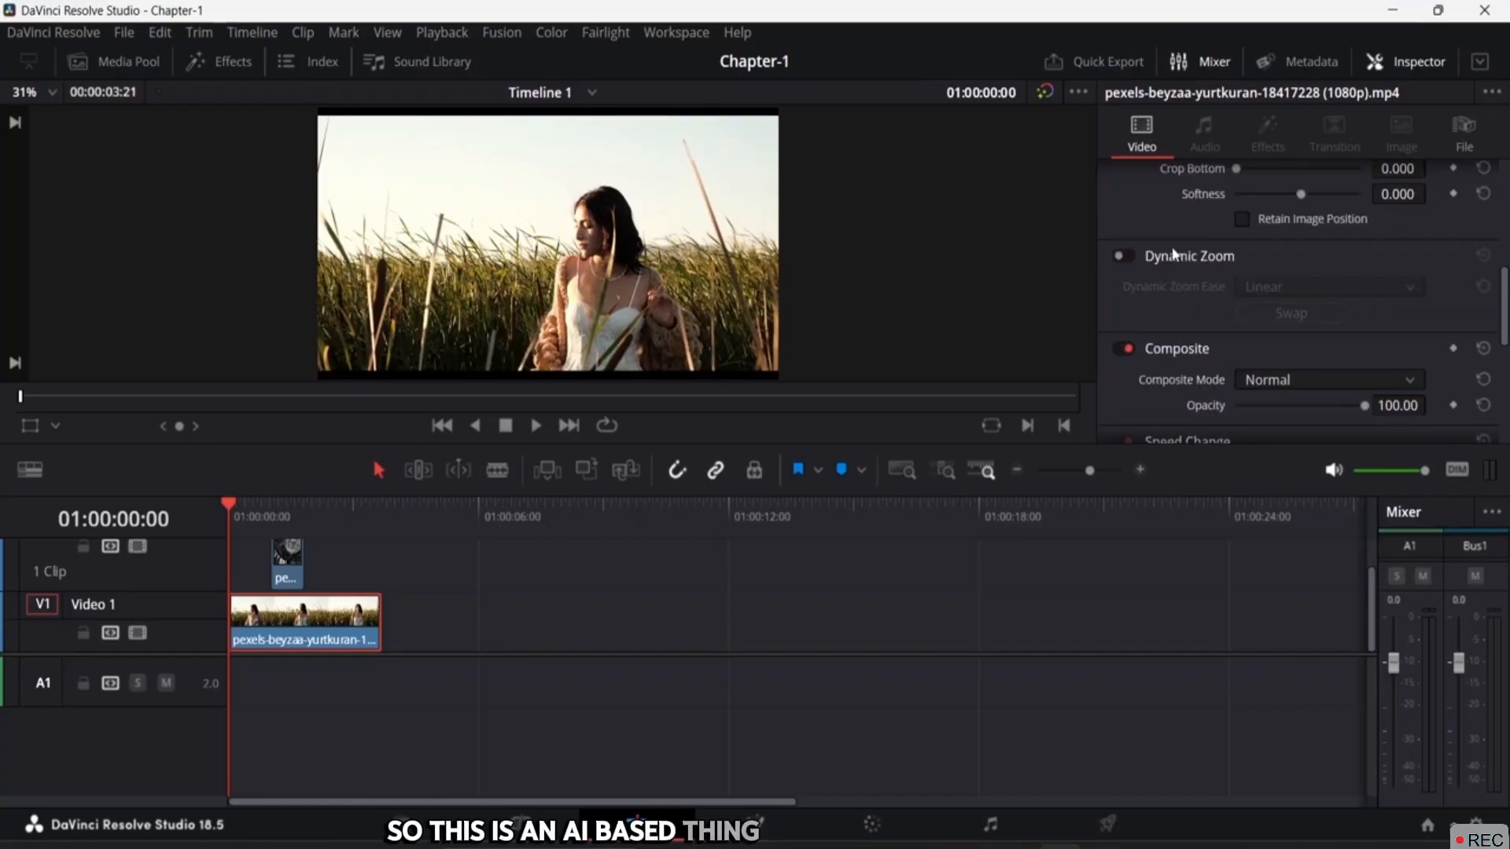
scroll(1180, 260, up, 2)
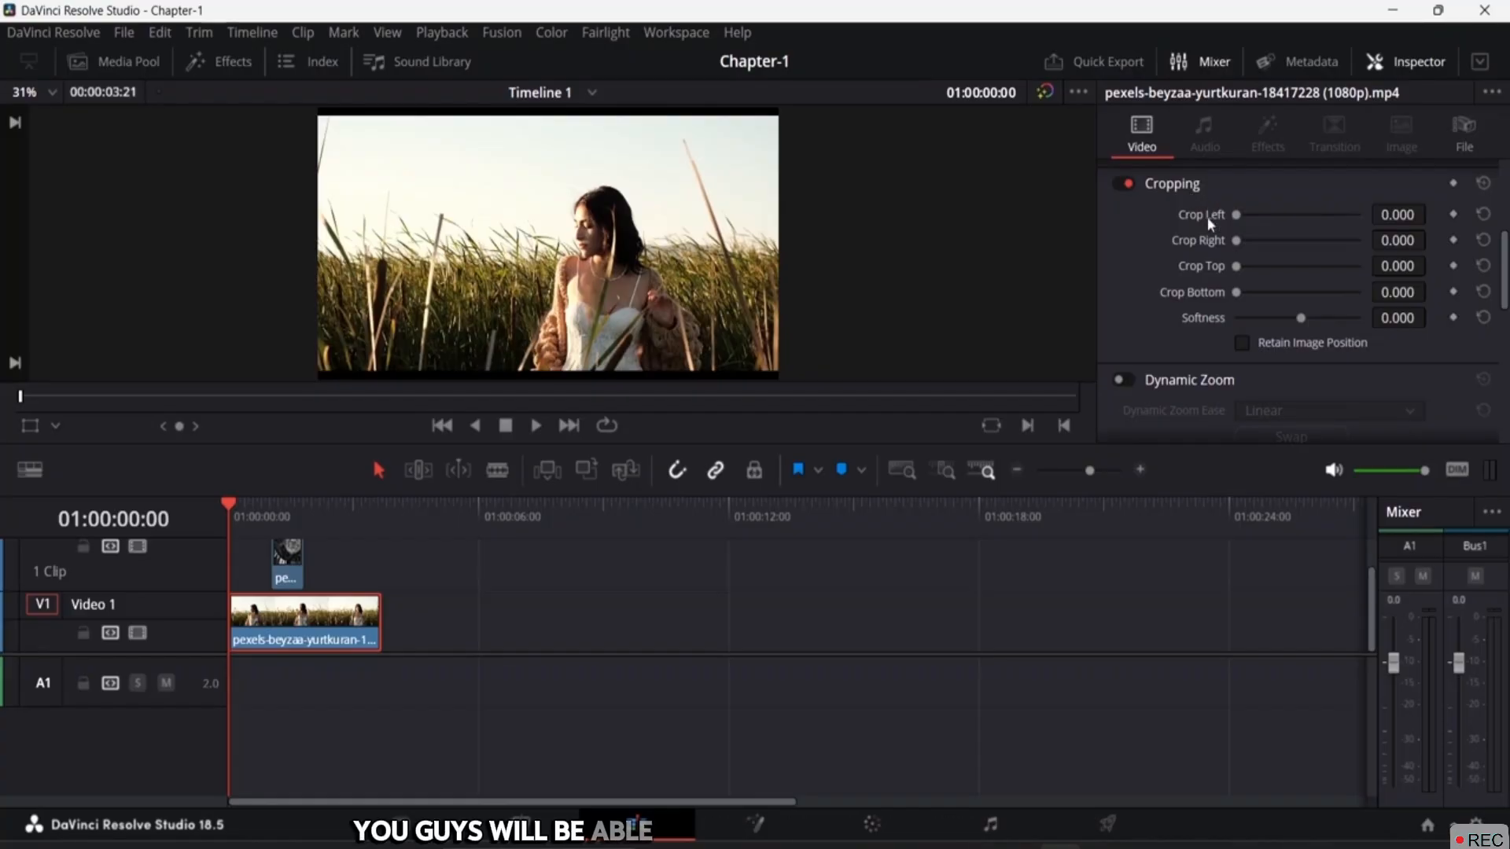
scroll(1176, 346, down, 2)
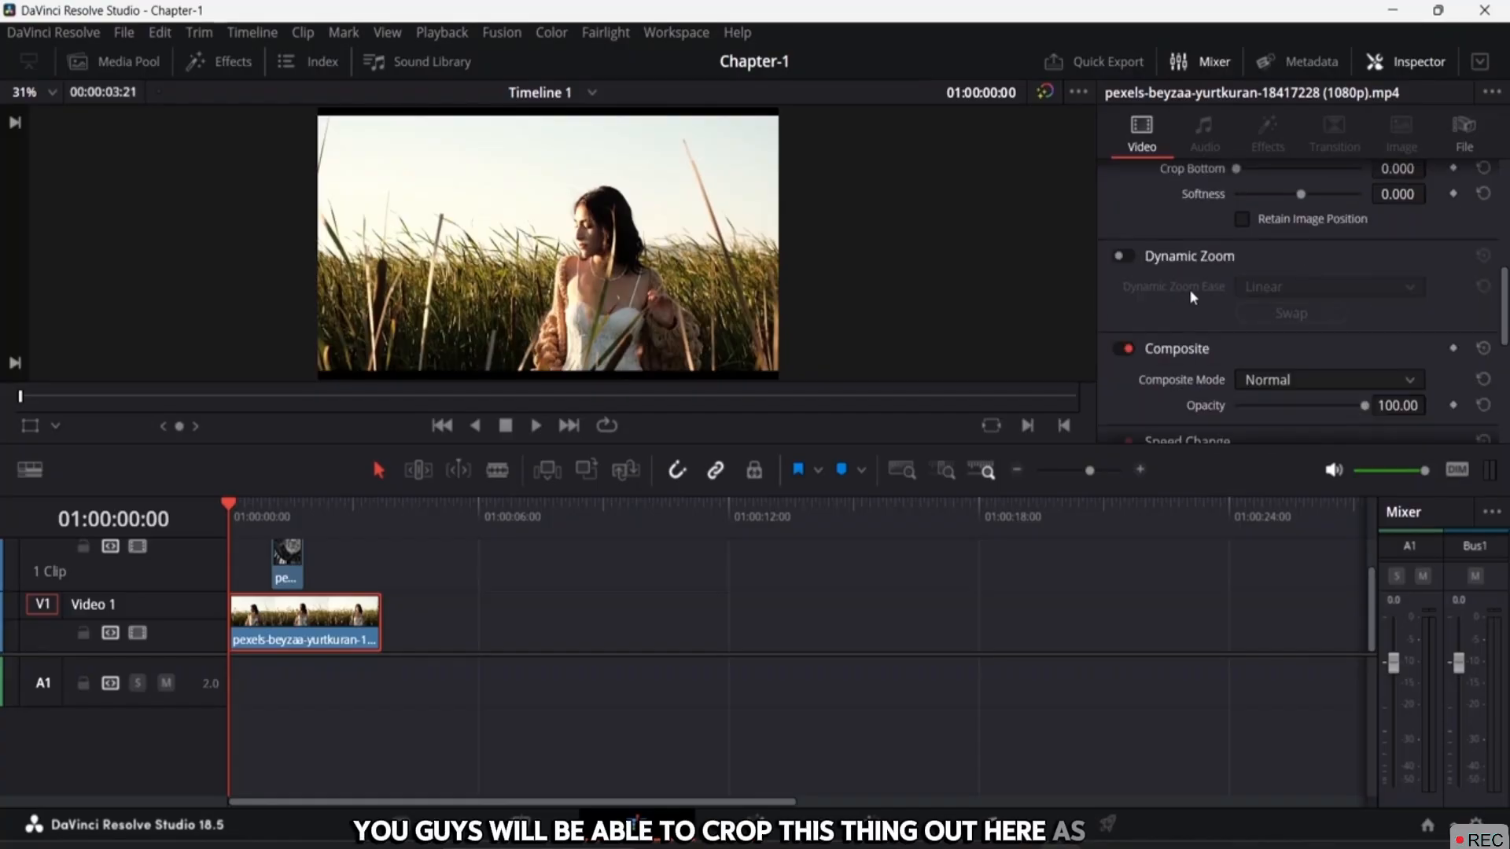
scroll(1189, 290, down, 2)
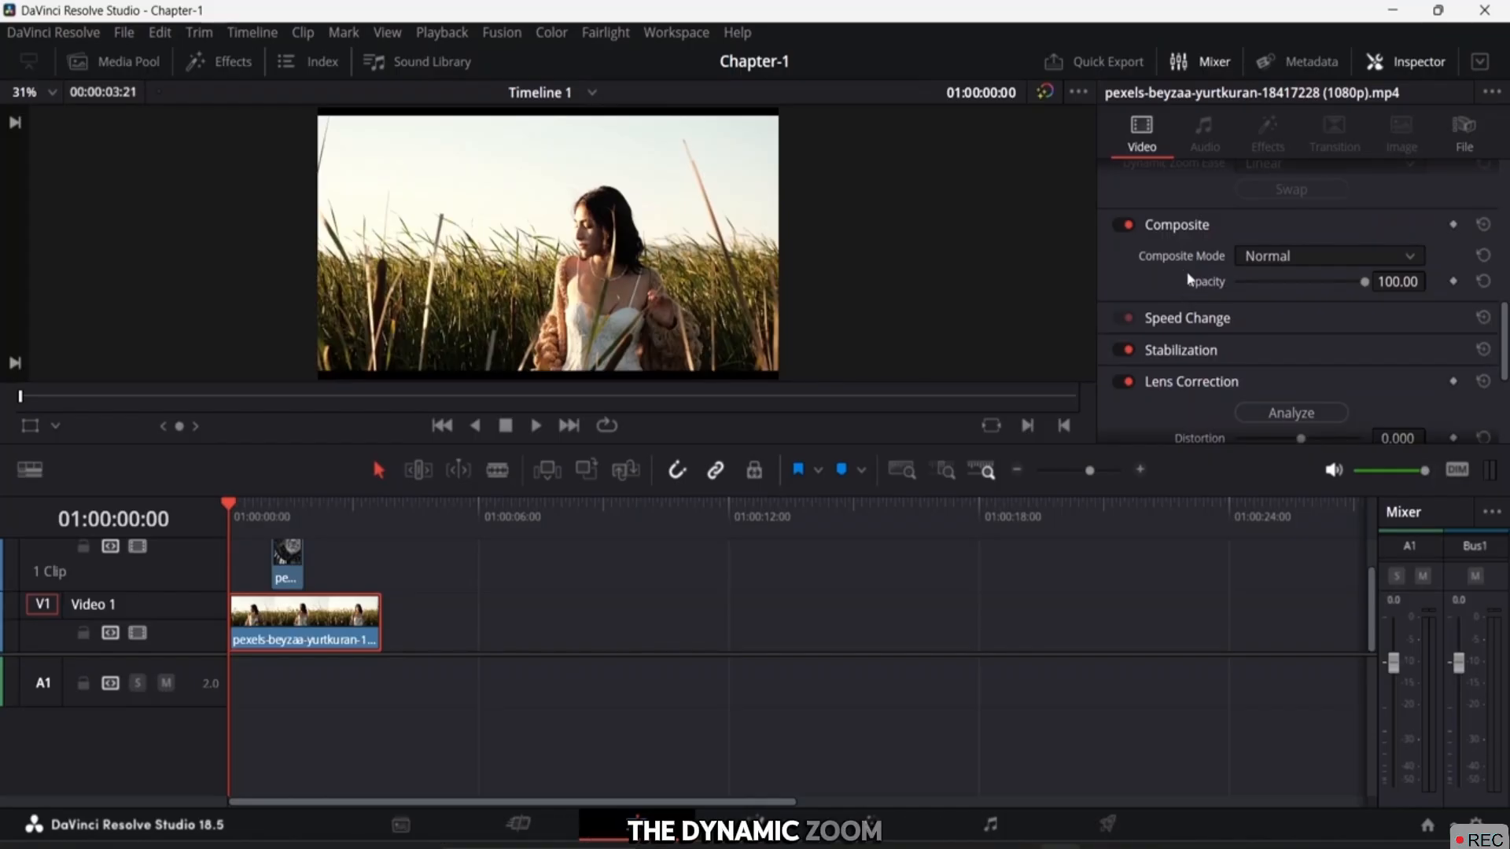
scroll(1189, 279, down, 3)
scroll(1195, 271, up, 1)
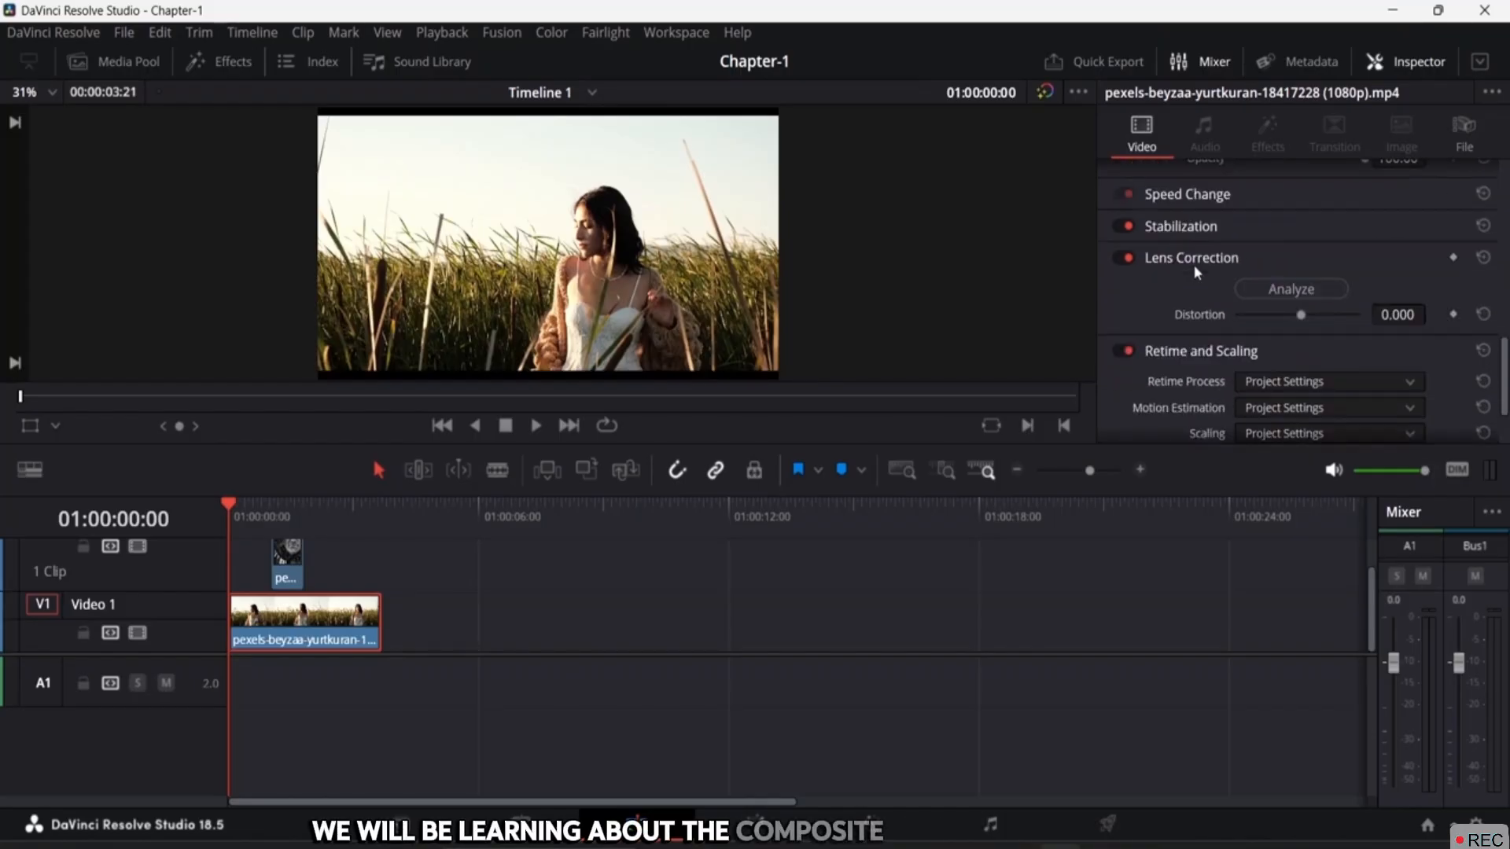
scroll(1196, 271, up, 1)
scroll(1196, 283, down, 2)
scroll(1197, 283, down, 1)
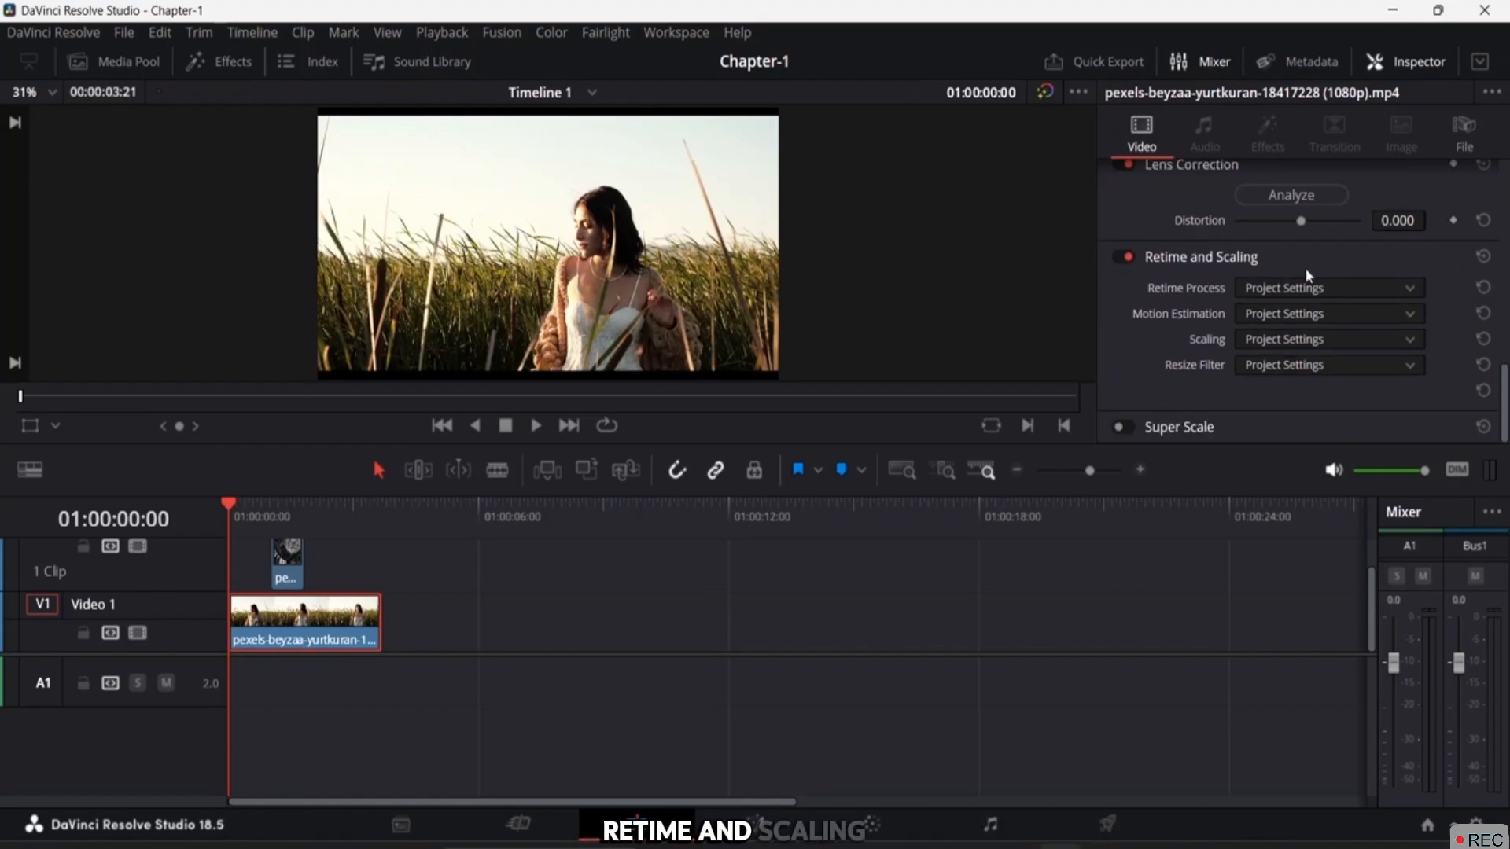
scroll(1305, 287, up, 4)
scroll(1304, 276, up, 3)
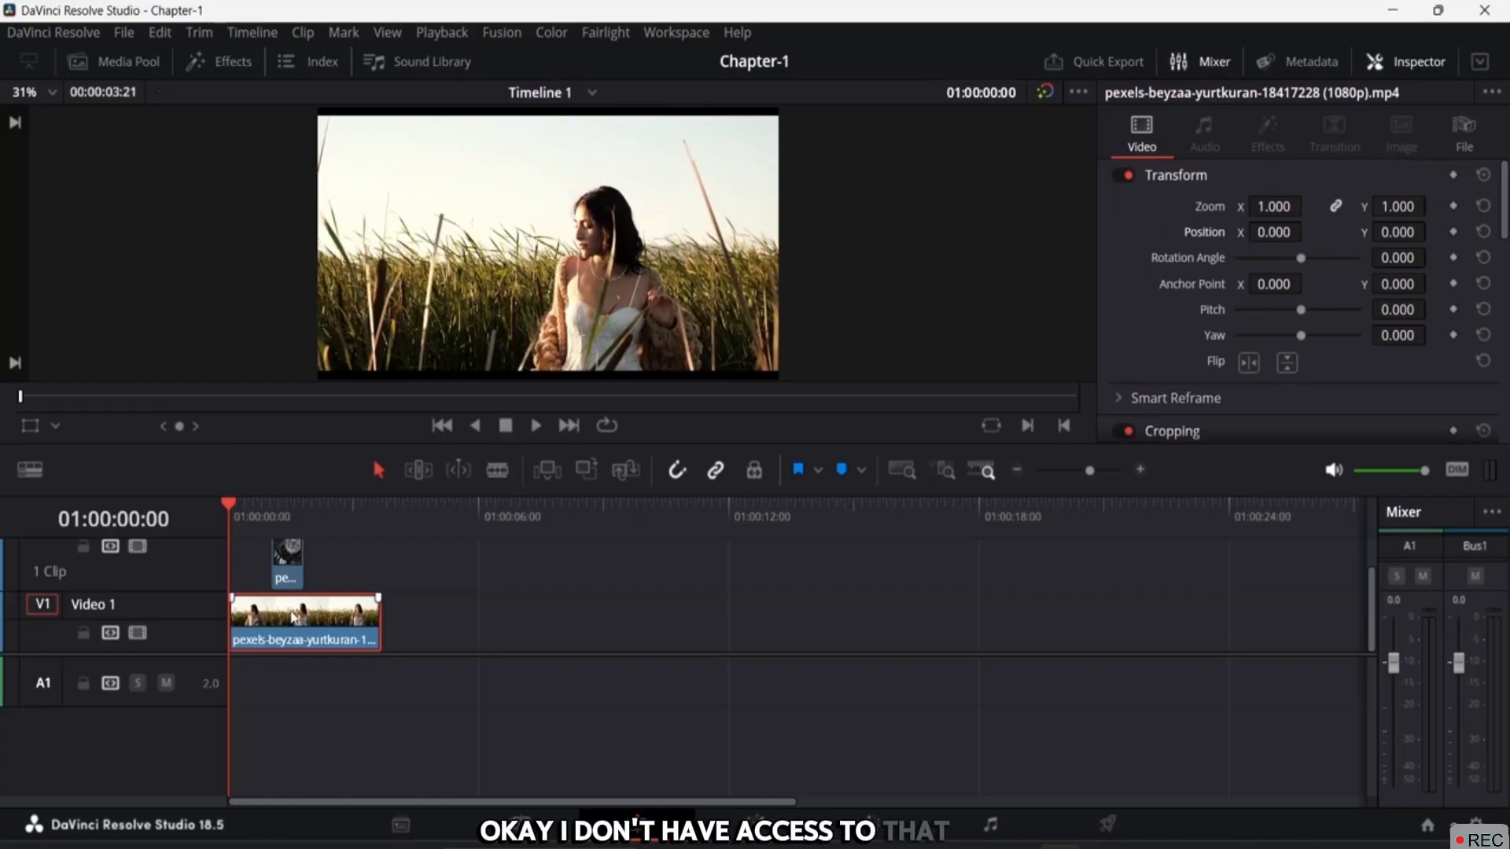
Select the photo overlay clip on the timeline and examine its Inspector video settings and its File details and metadata.
click(288, 560)
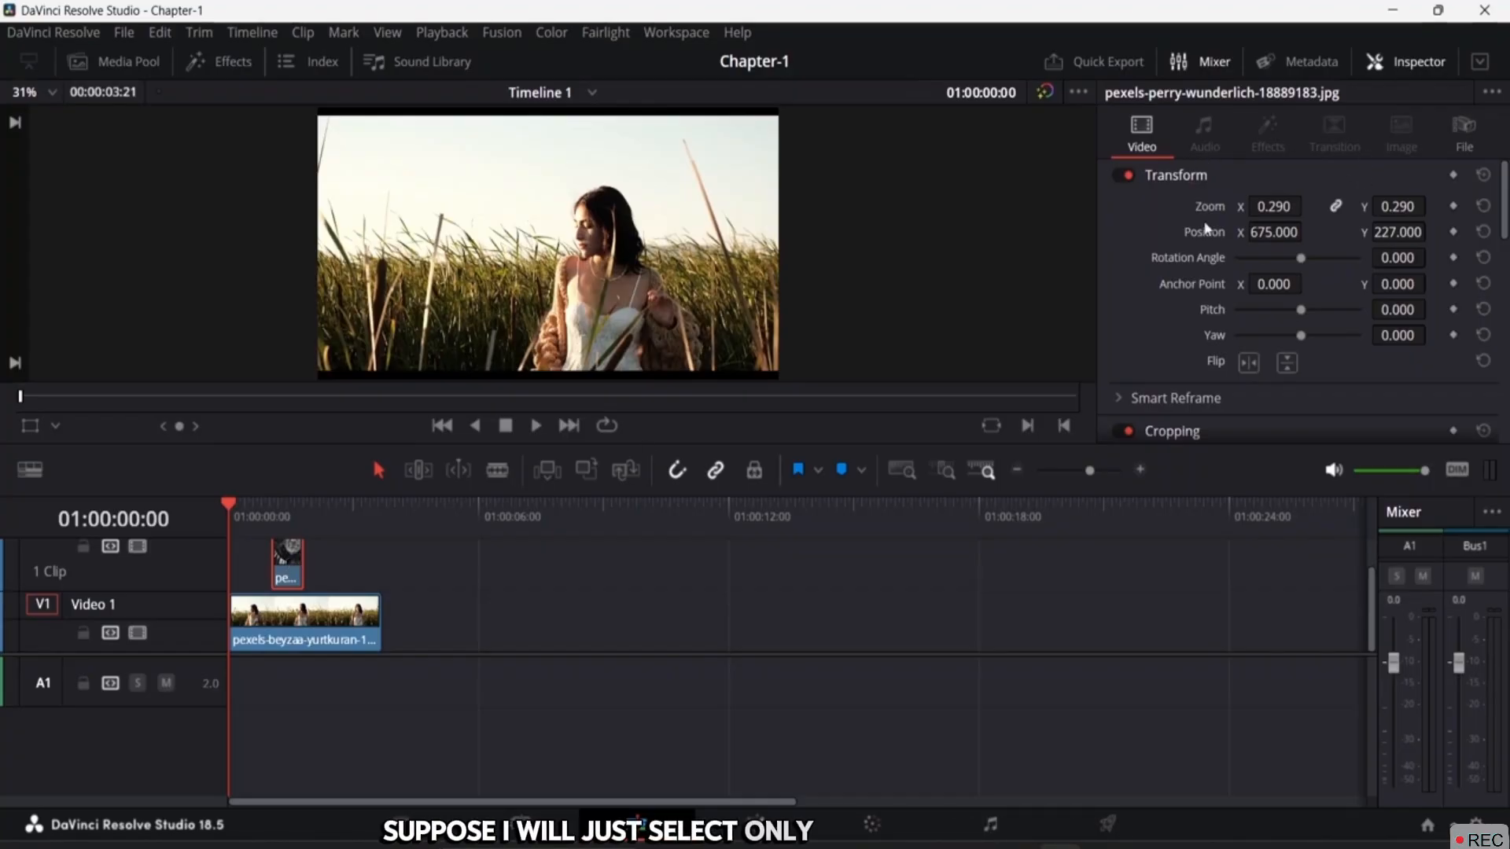
scroll(1273, 298, down, 5)
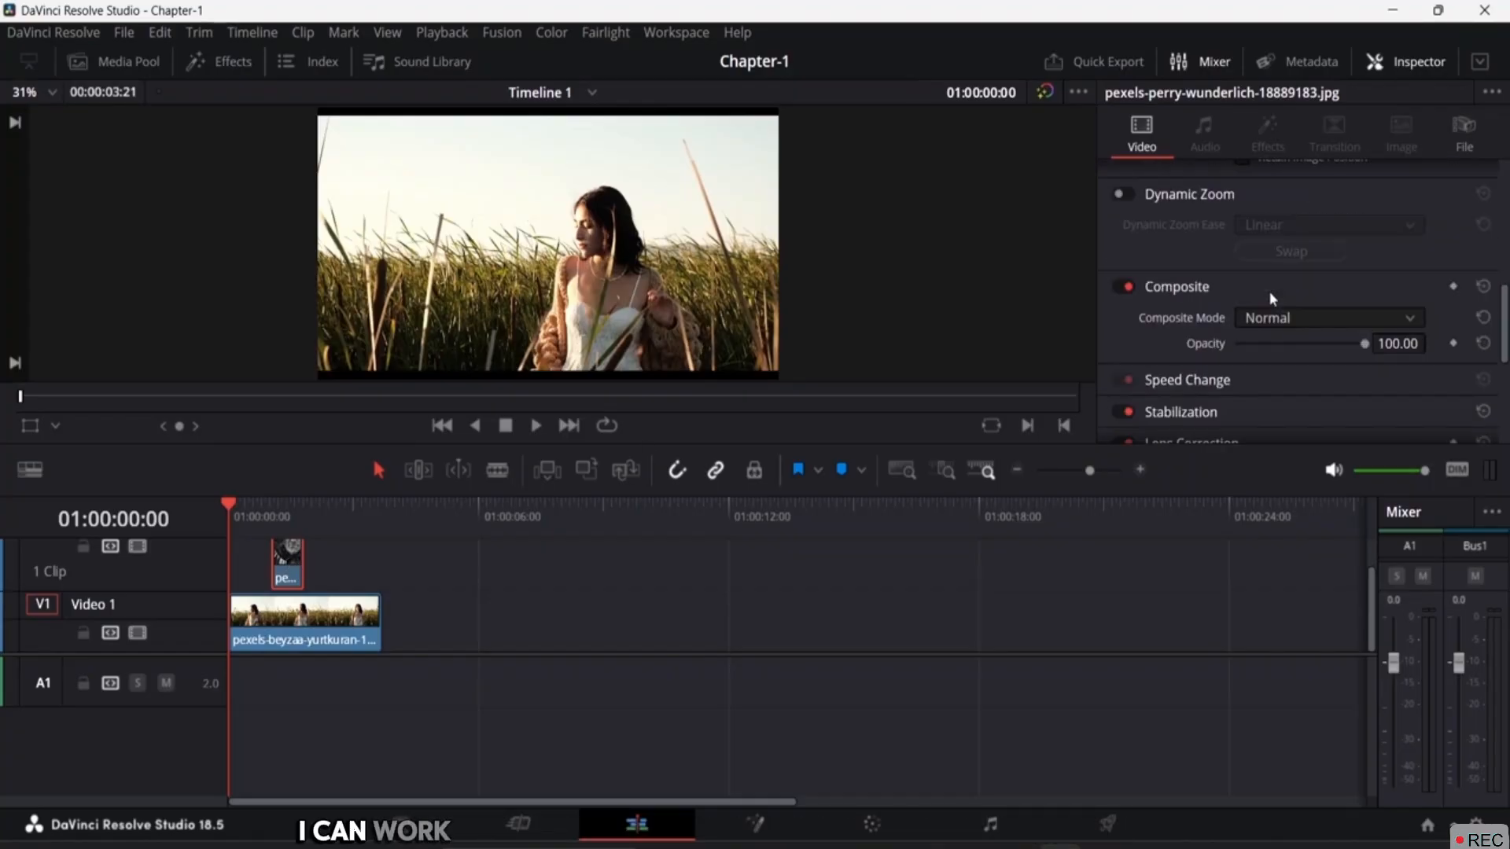
scroll(1272, 297, down, 4)
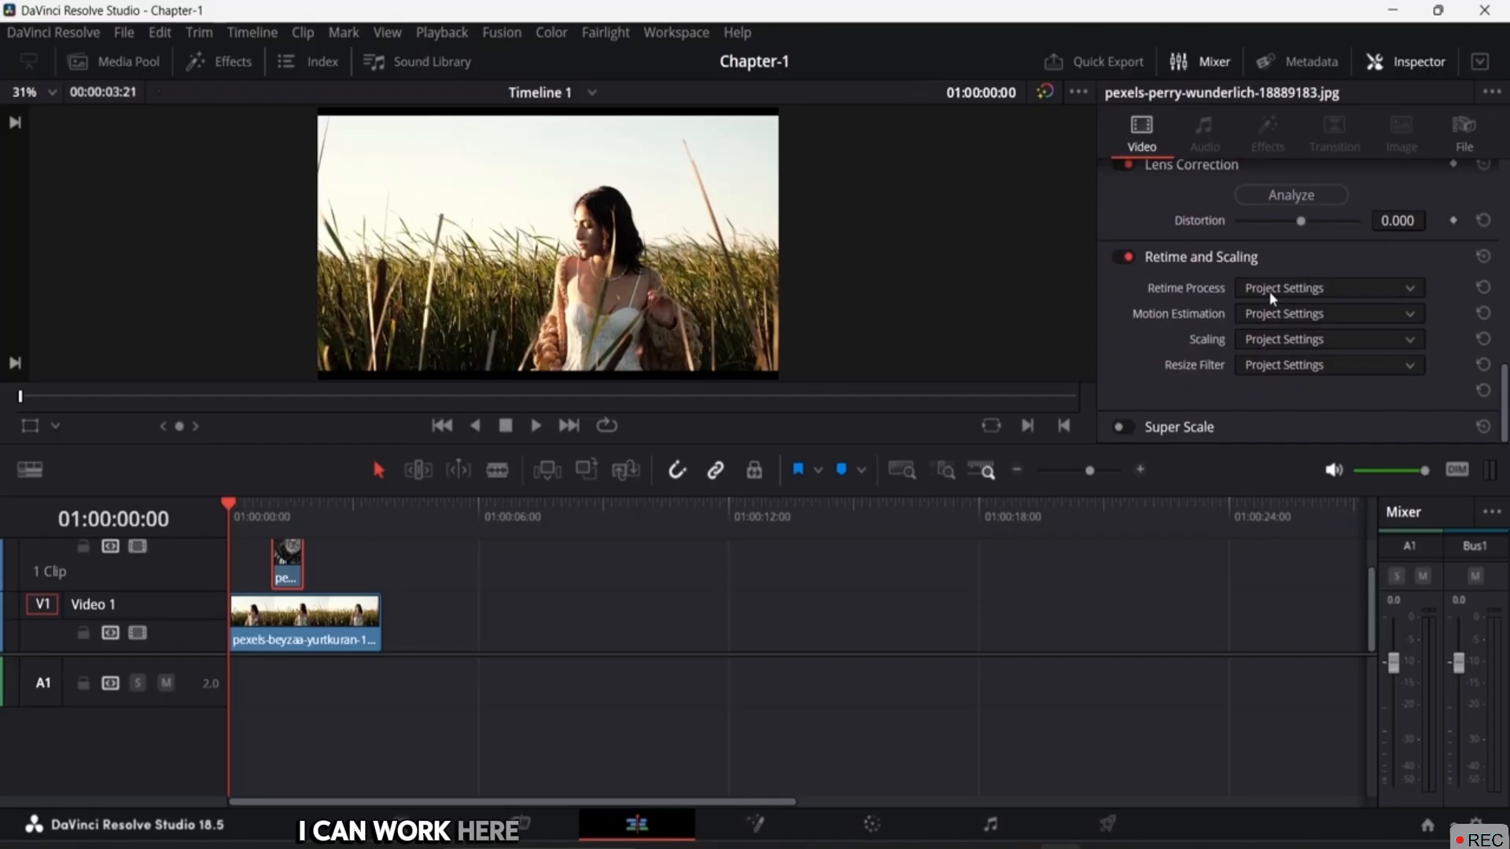
click(1464, 134)
scroll(1235, 293, down, 5)
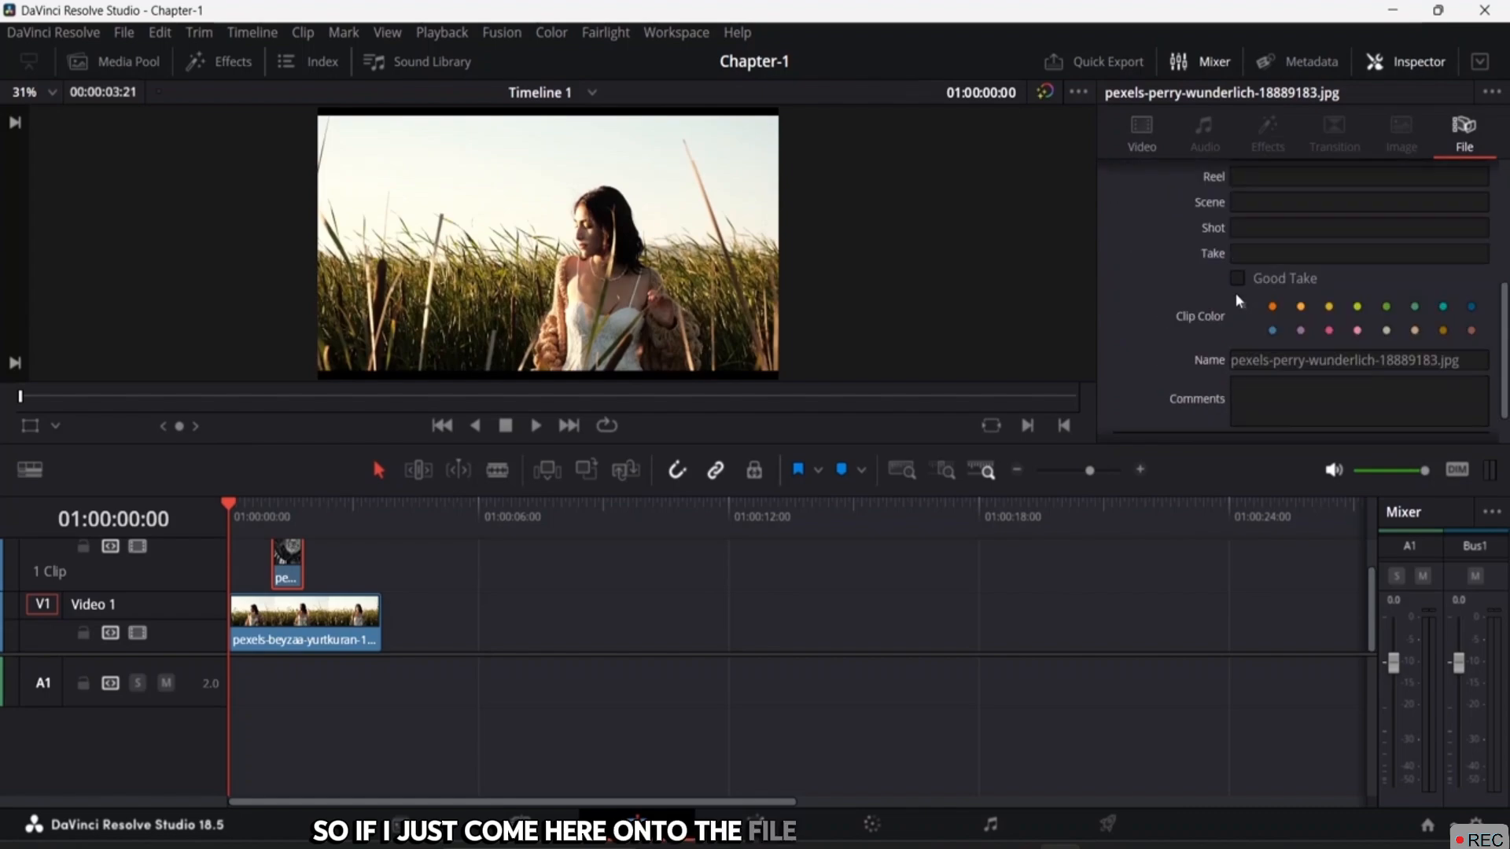
scroll(1236, 294, up, 4)
scroll(1237, 296, up, 1)
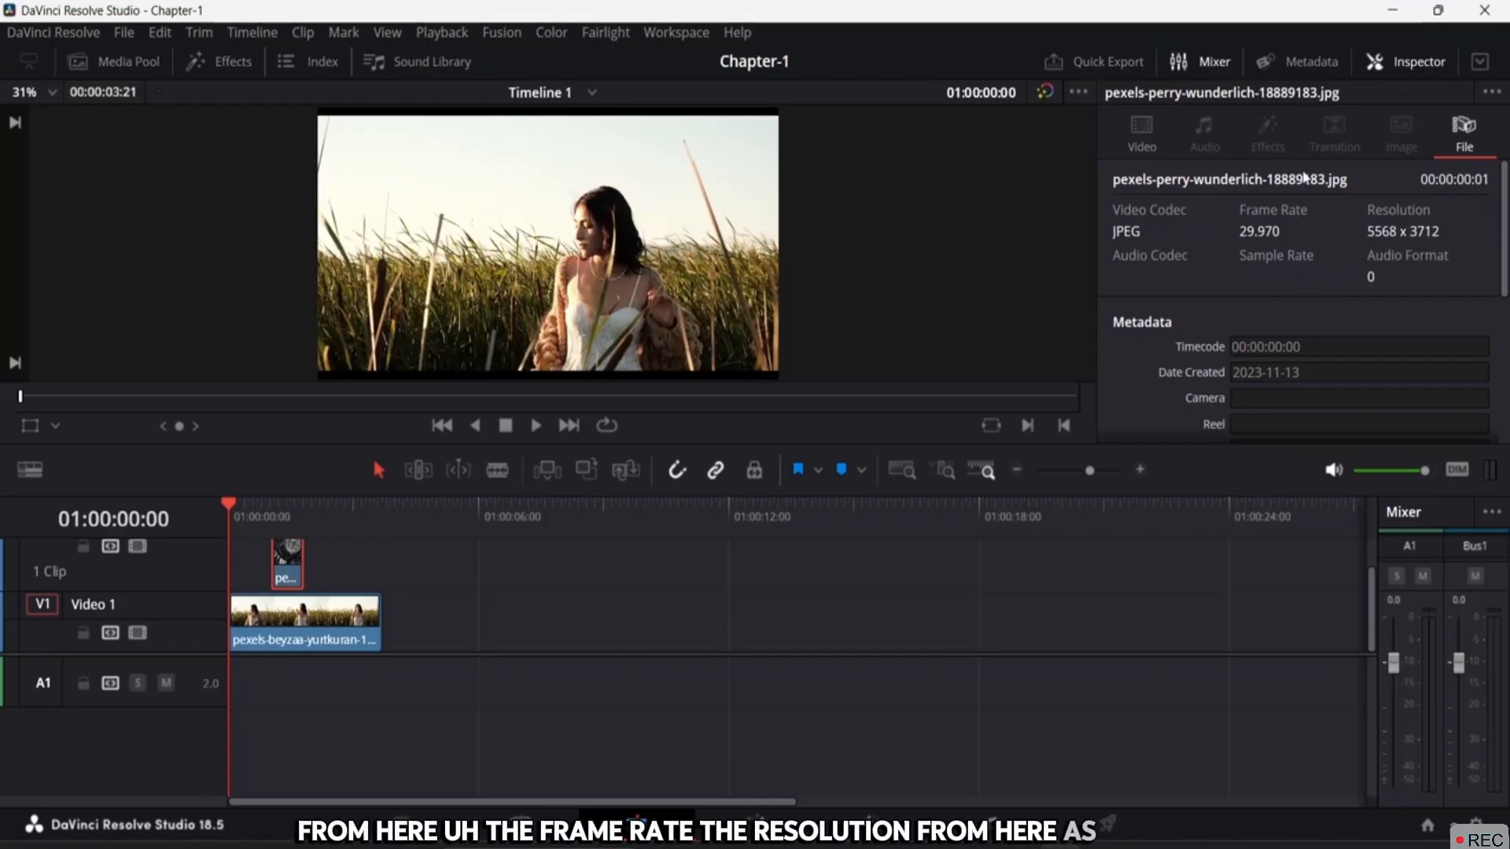
Return to the photo's Video settings in the Inspector, look through them, and hide the Inspector.
click(1146, 135)
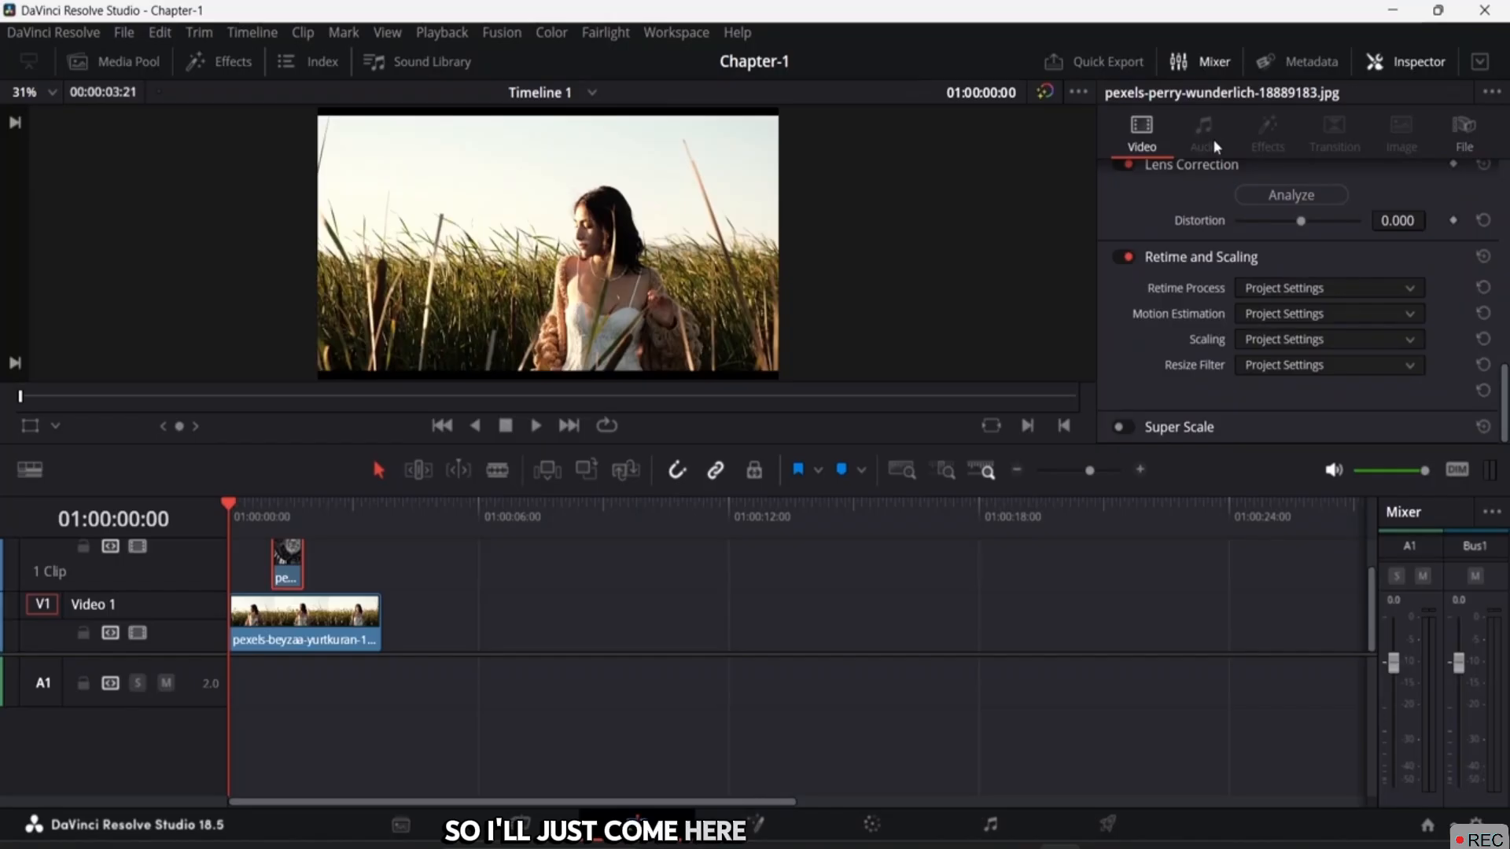
scroll(1270, 299, up, 1)
scroll(1286, 285, up, 10)
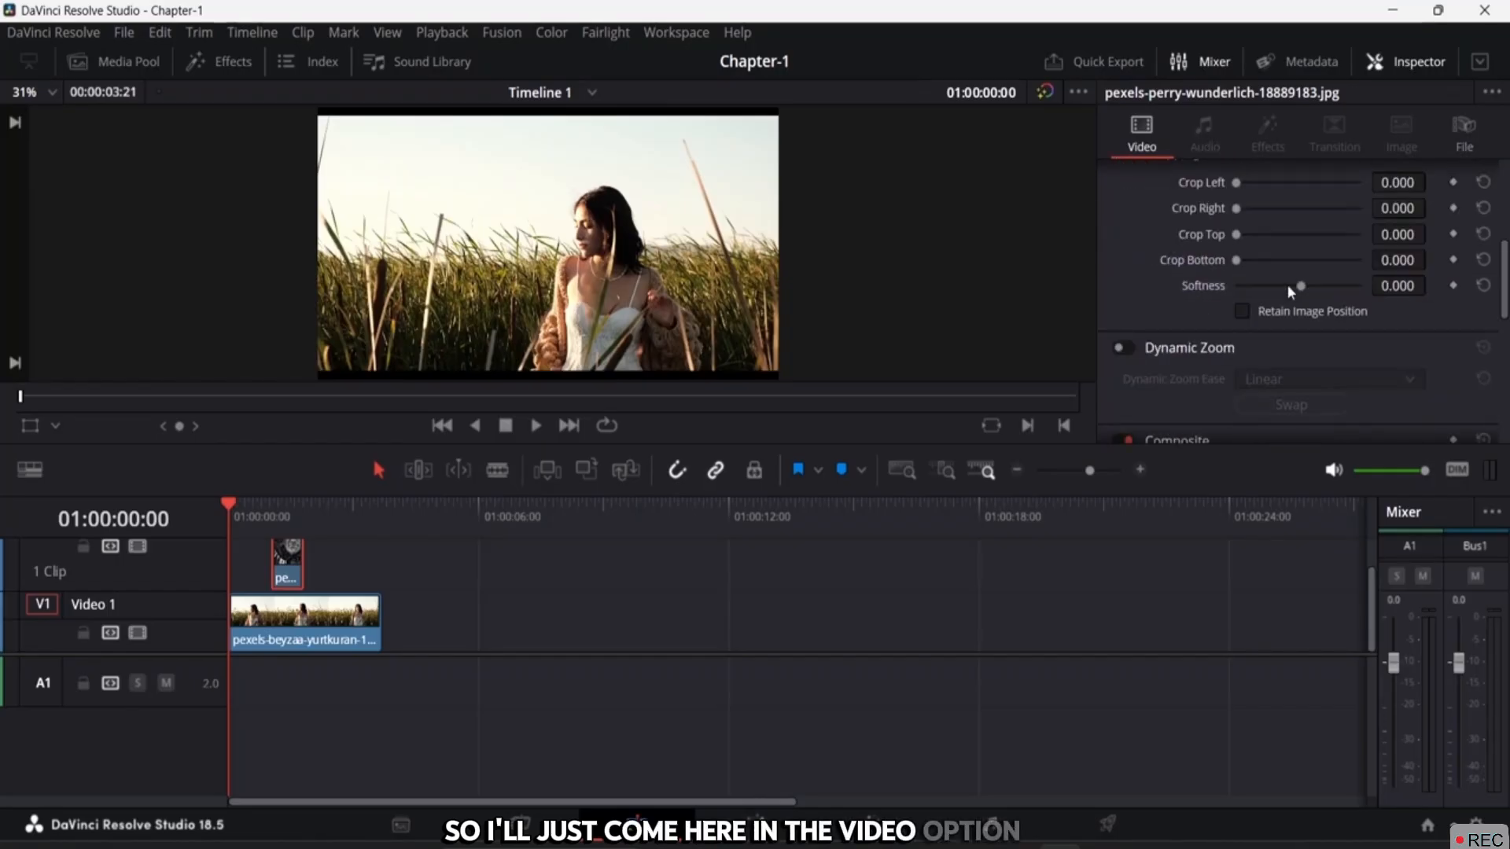
click(1397, 67)
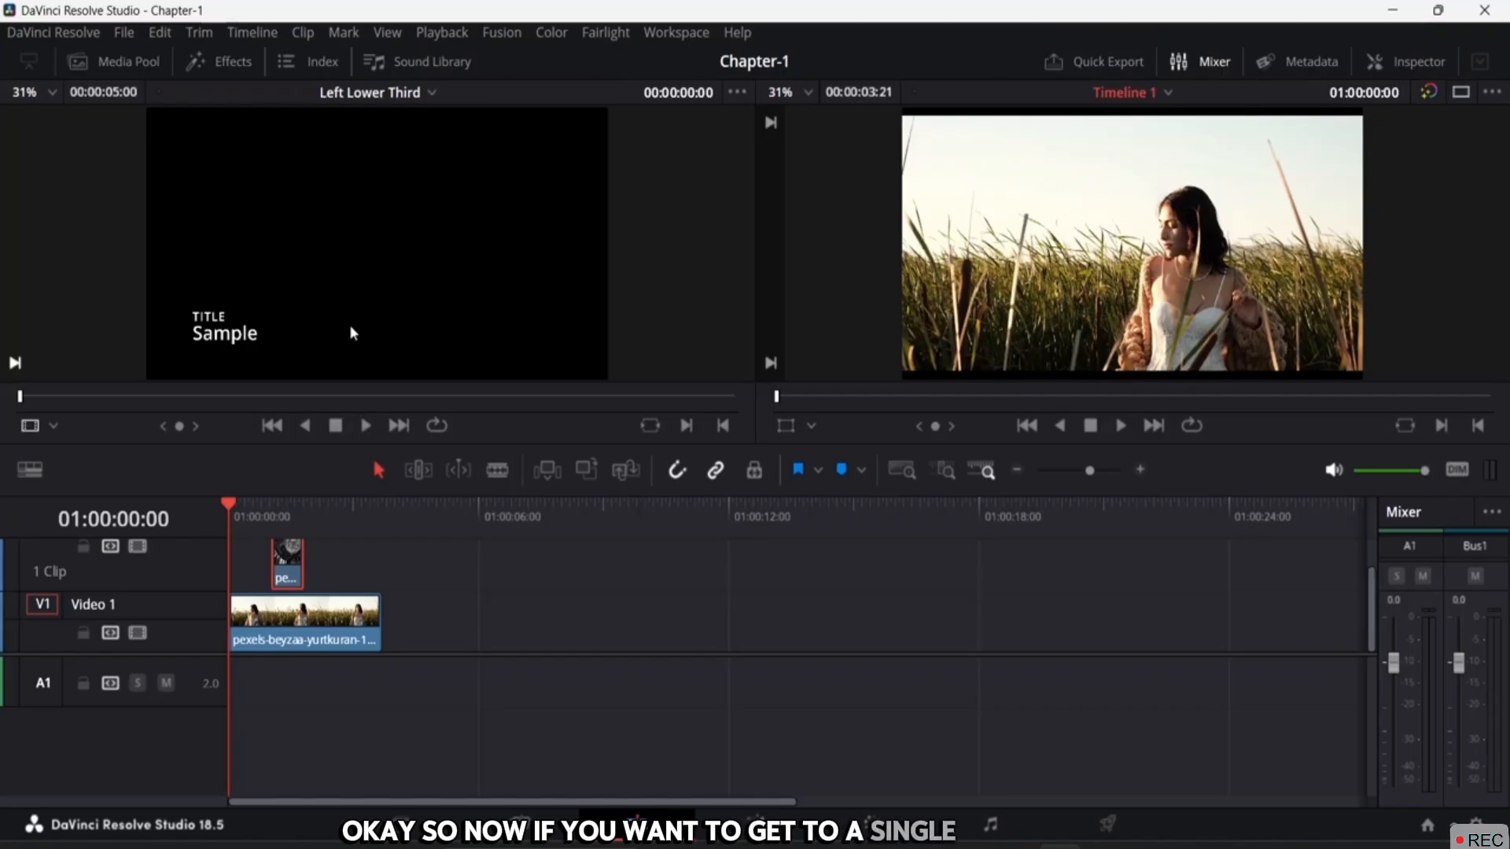
Switch to single viewer mode, select the video clip on Video 1, and restore the dual viewers.
click(1458, 95)
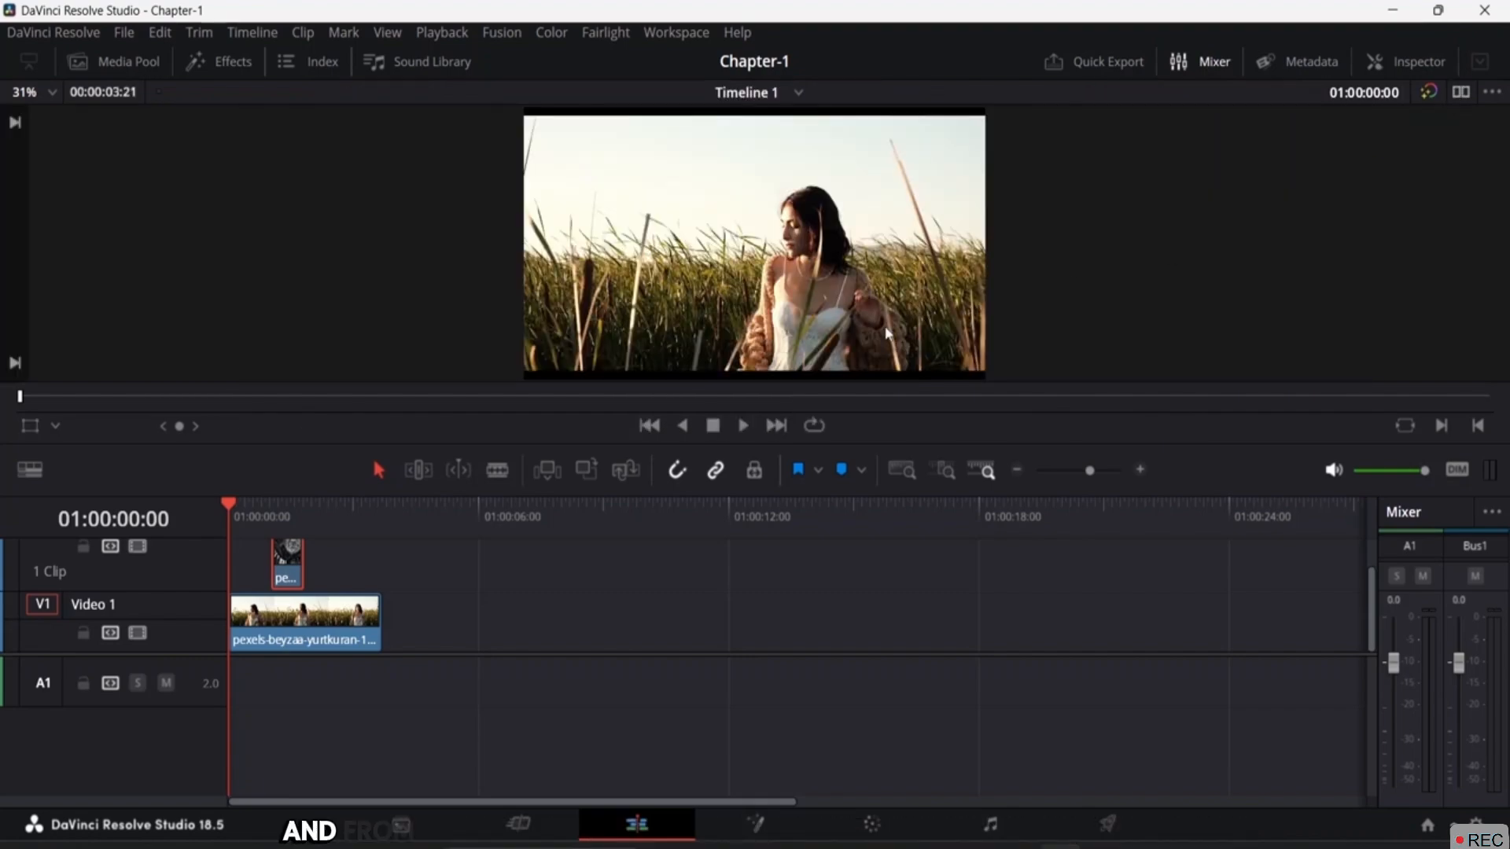
click(370, 625)
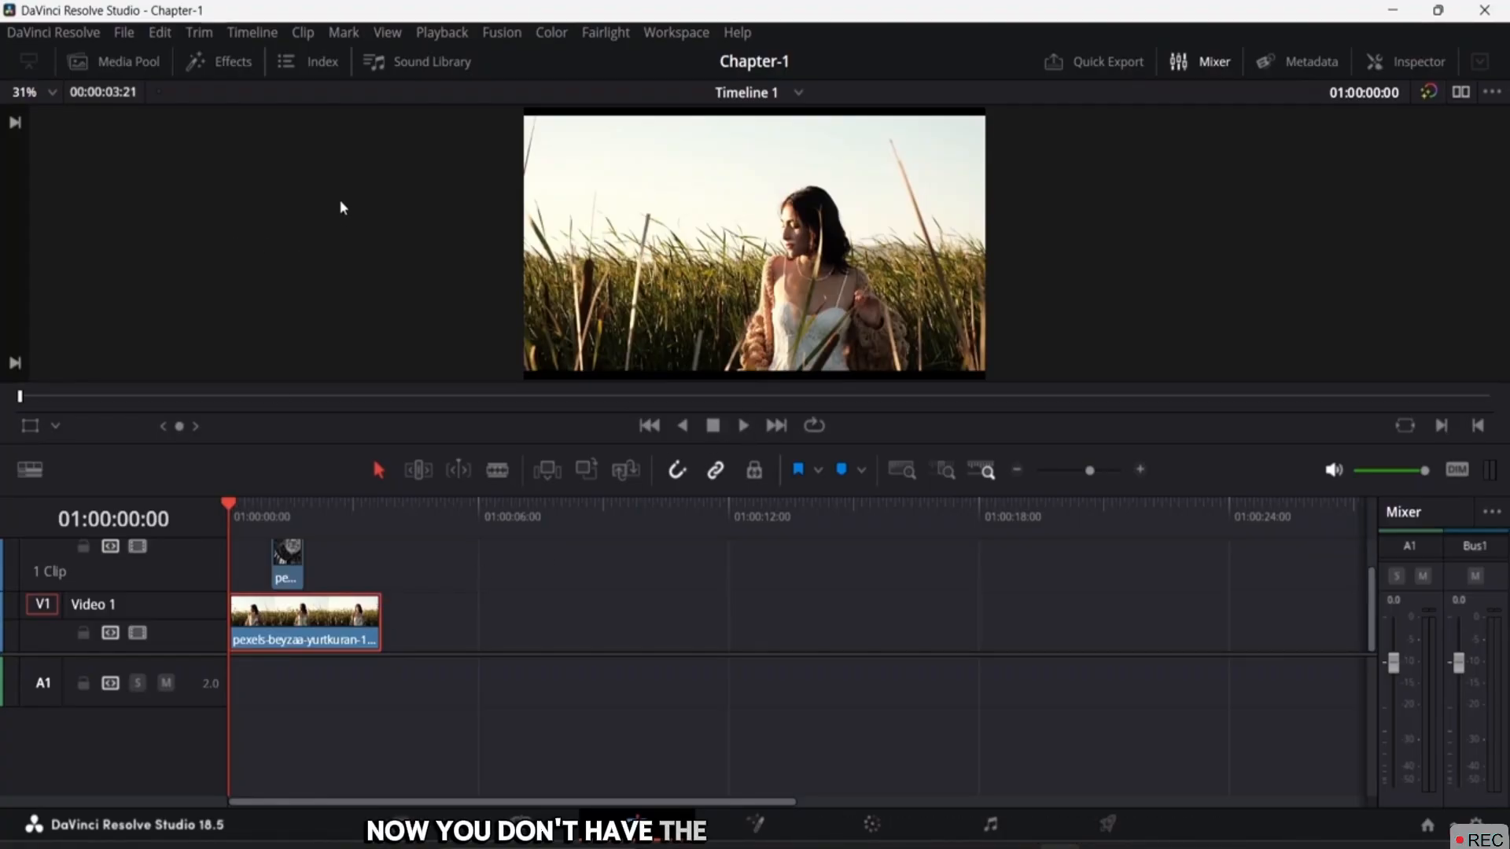
click(1463, 92)
Turn on Show All Video Frames for the timeline viewer, and switch it off again.
click(1492, 93)
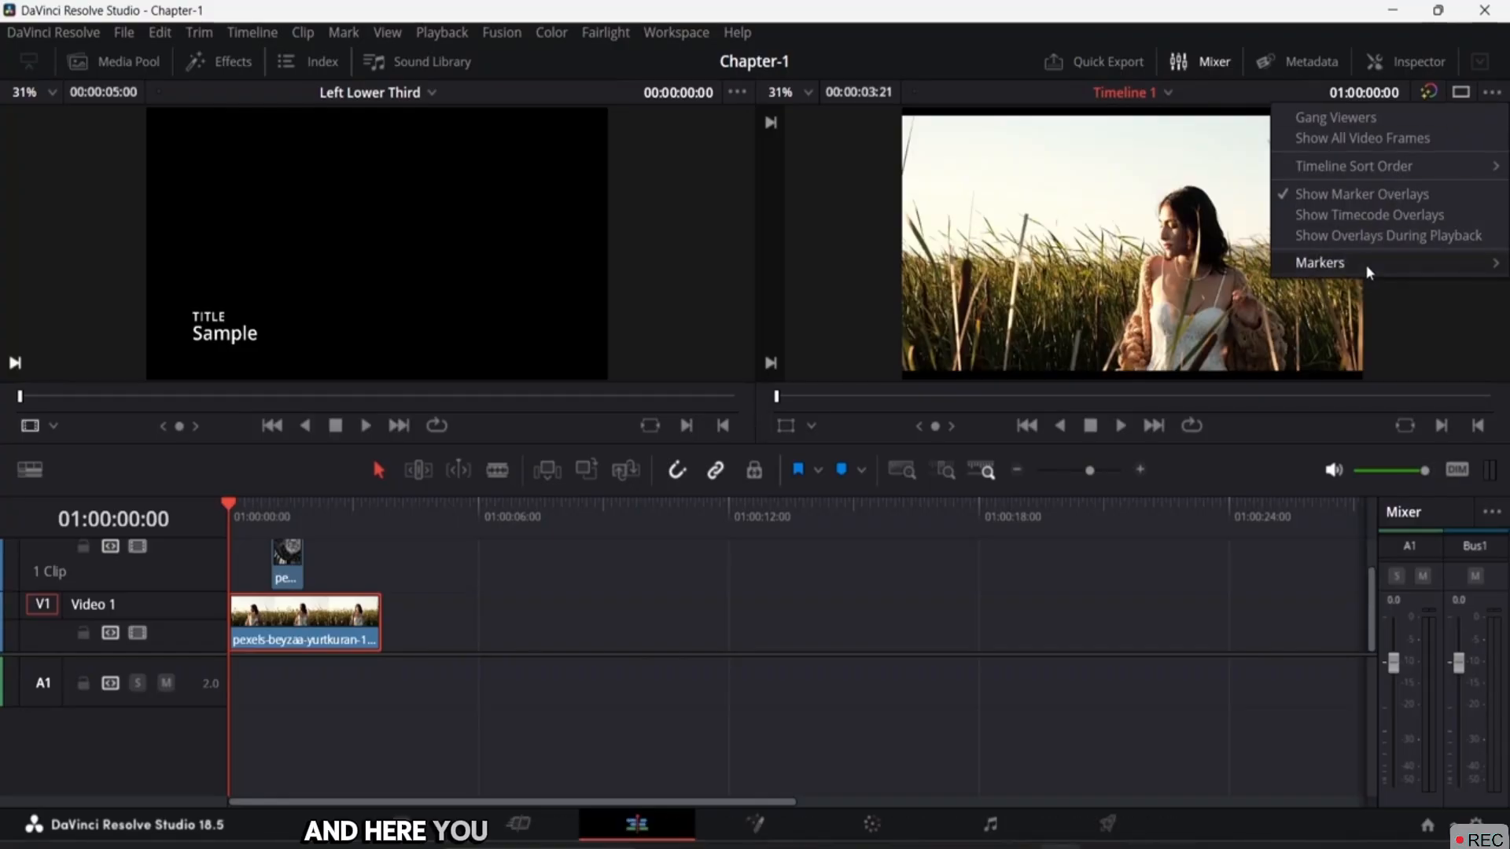
mouse_move(1348, 173)
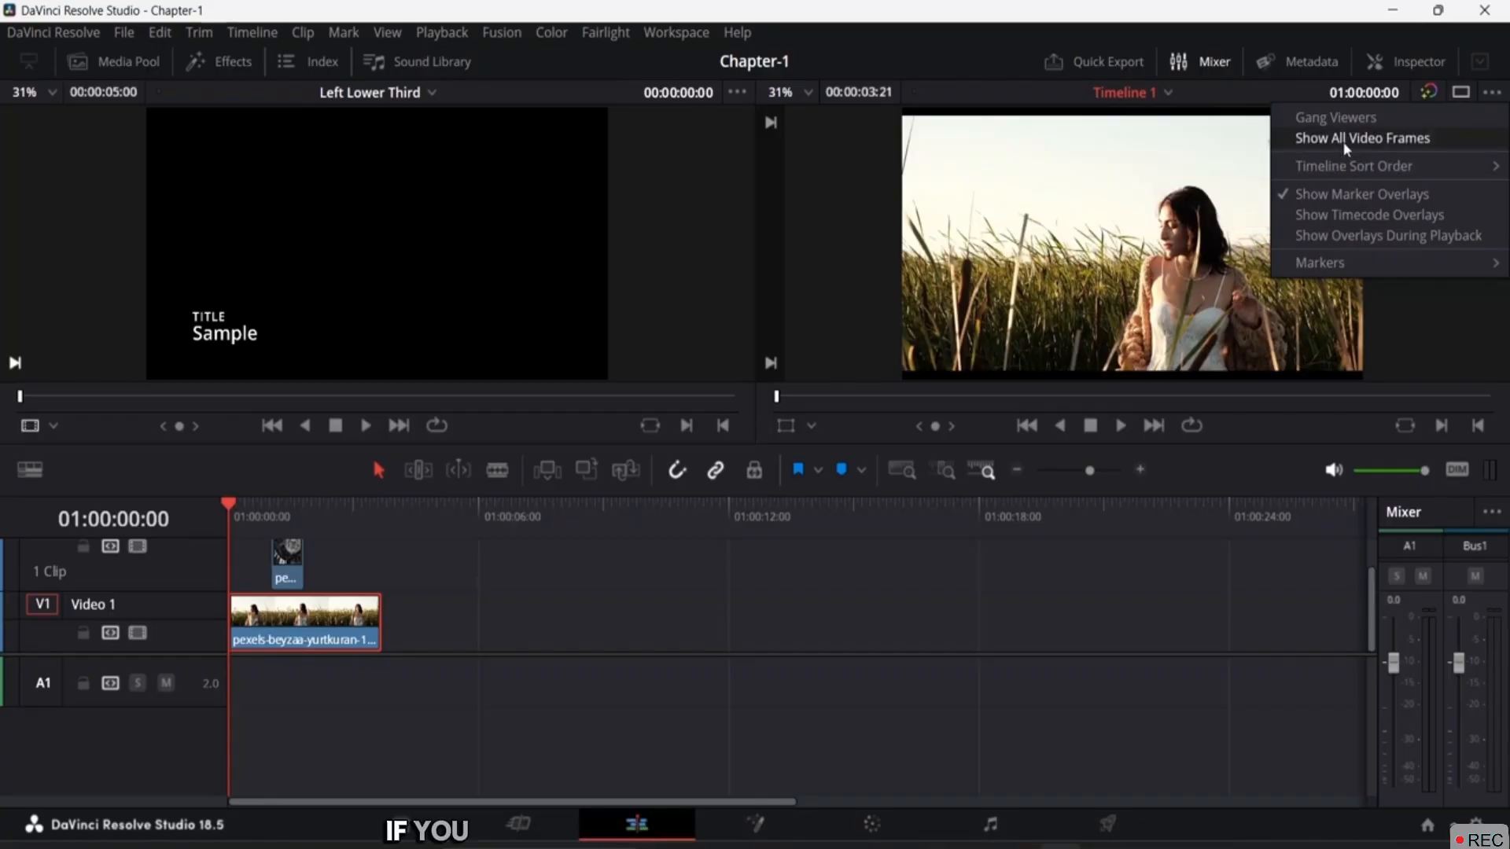
click(1345, 142)
click(1492, 92)
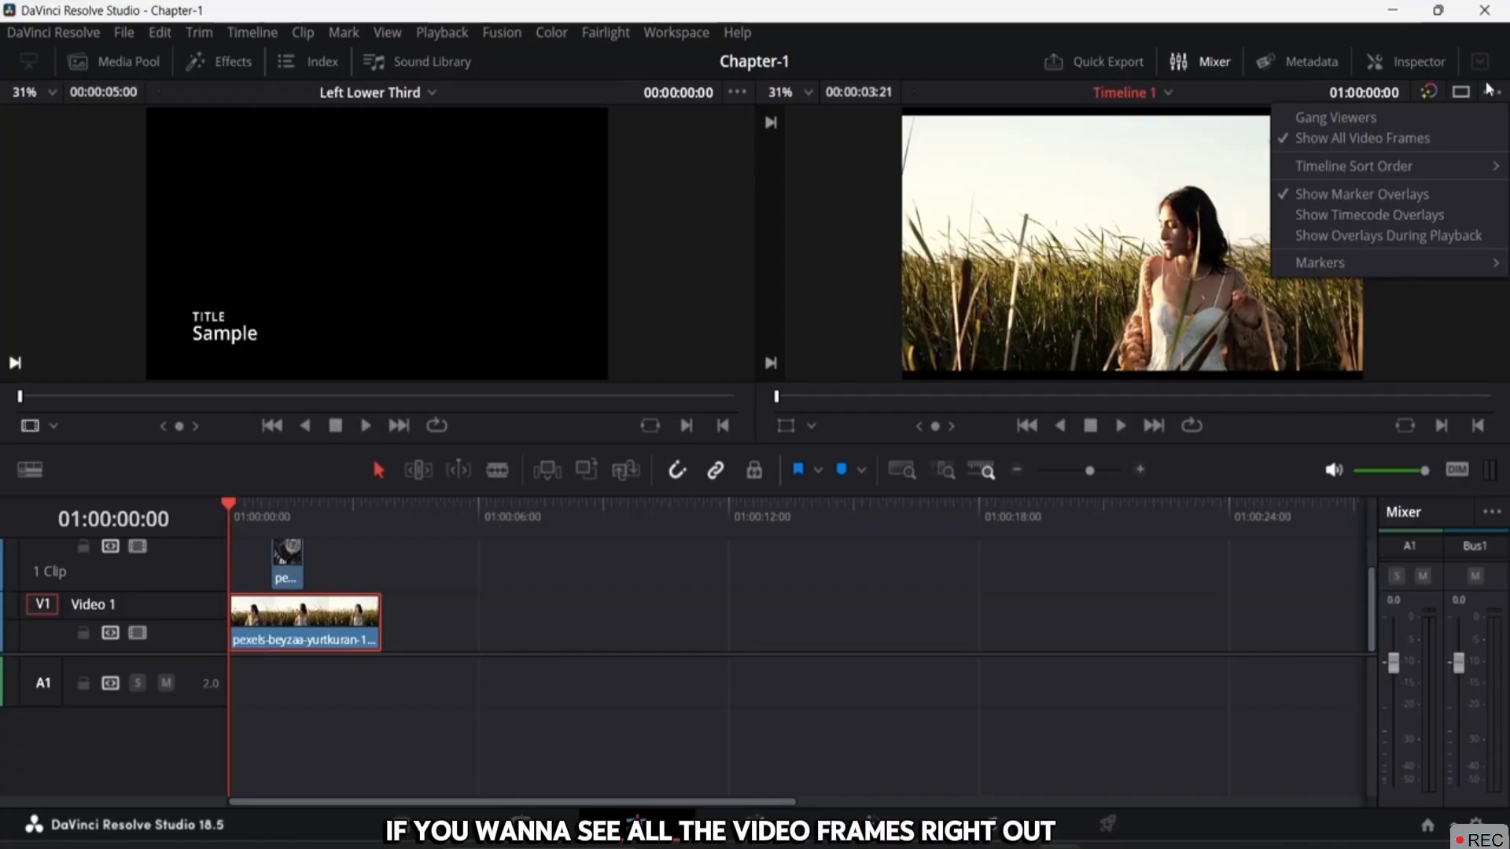
click(1275, 140)
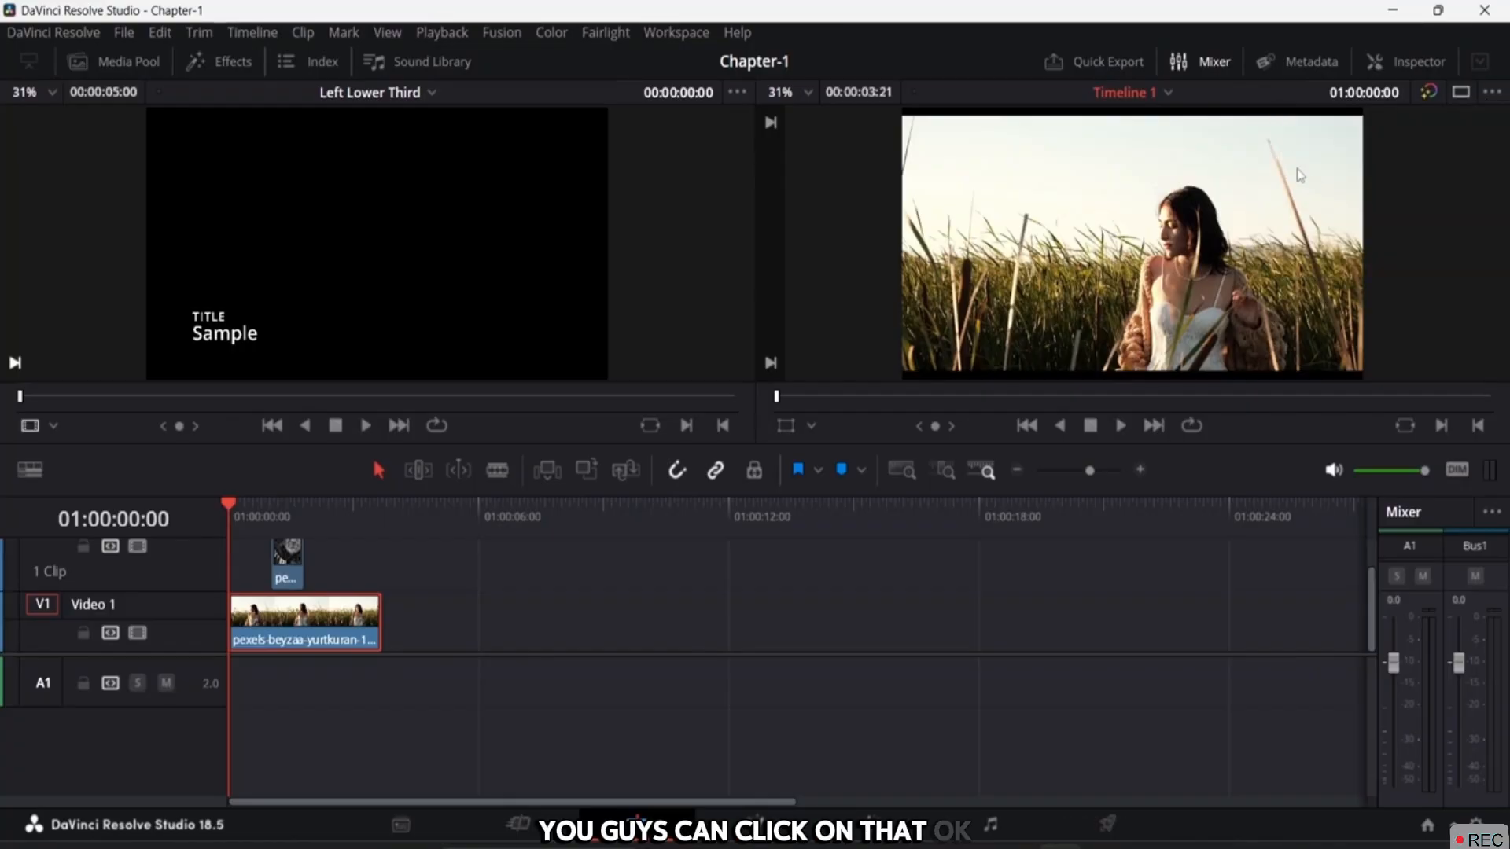
Look at the timeline viewer's Color and Fusion bypass options and its list of available timelines.
click(1428, 93)
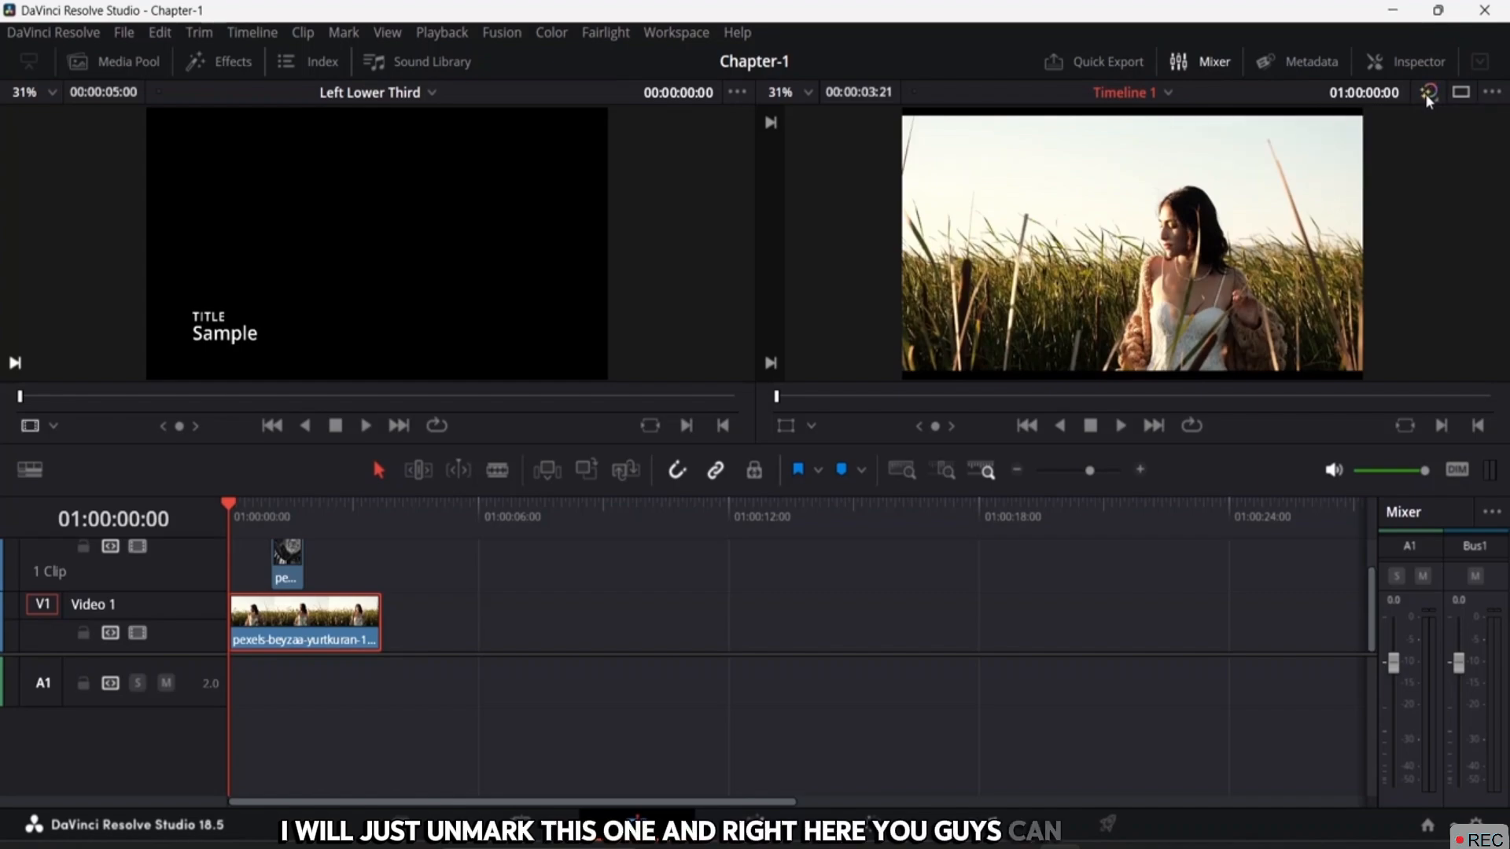
click(1425, 93)
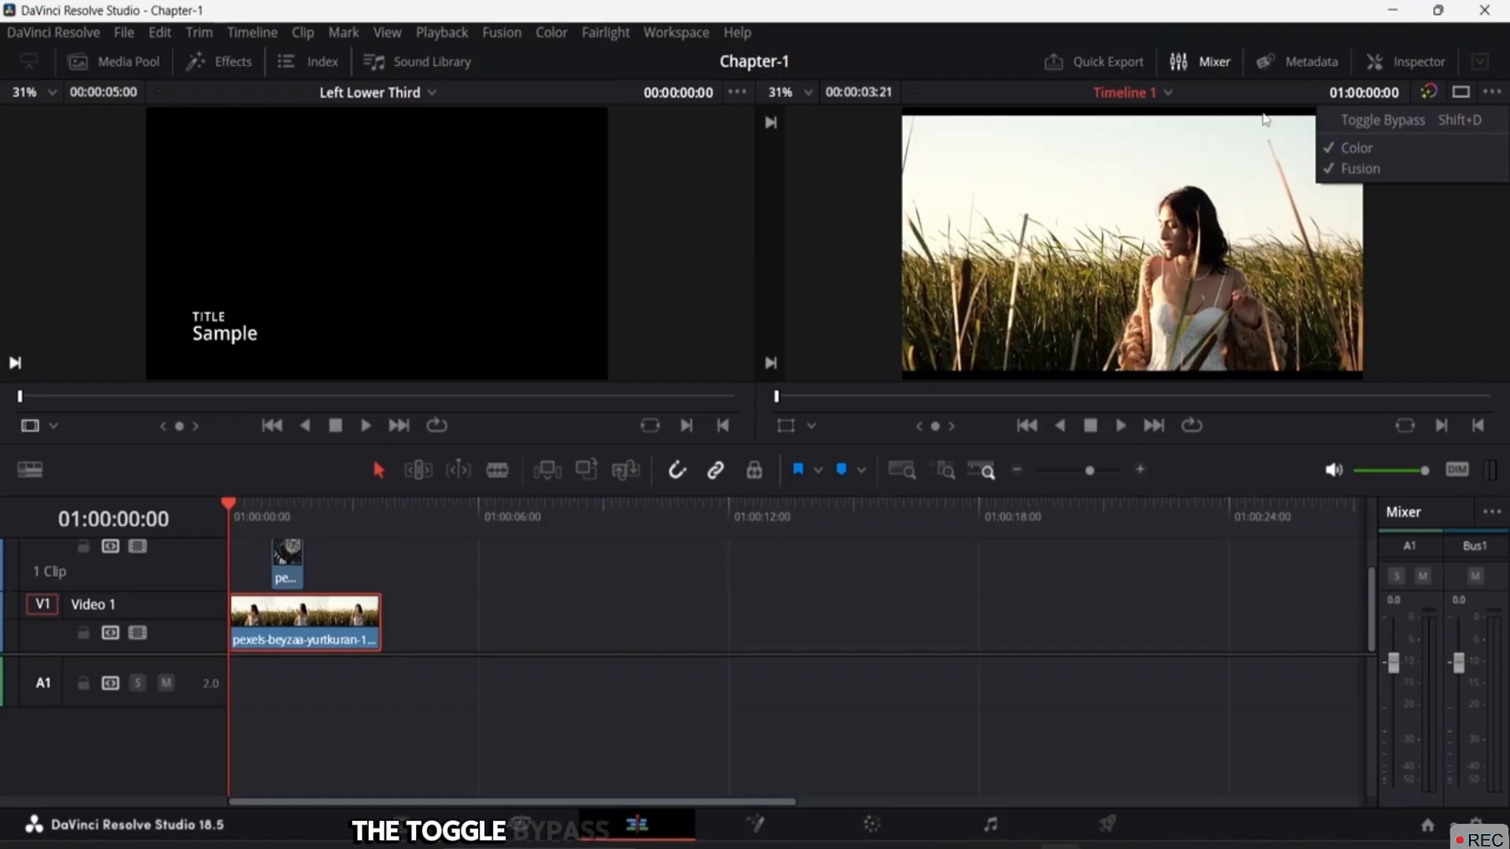
click(1149, 93)
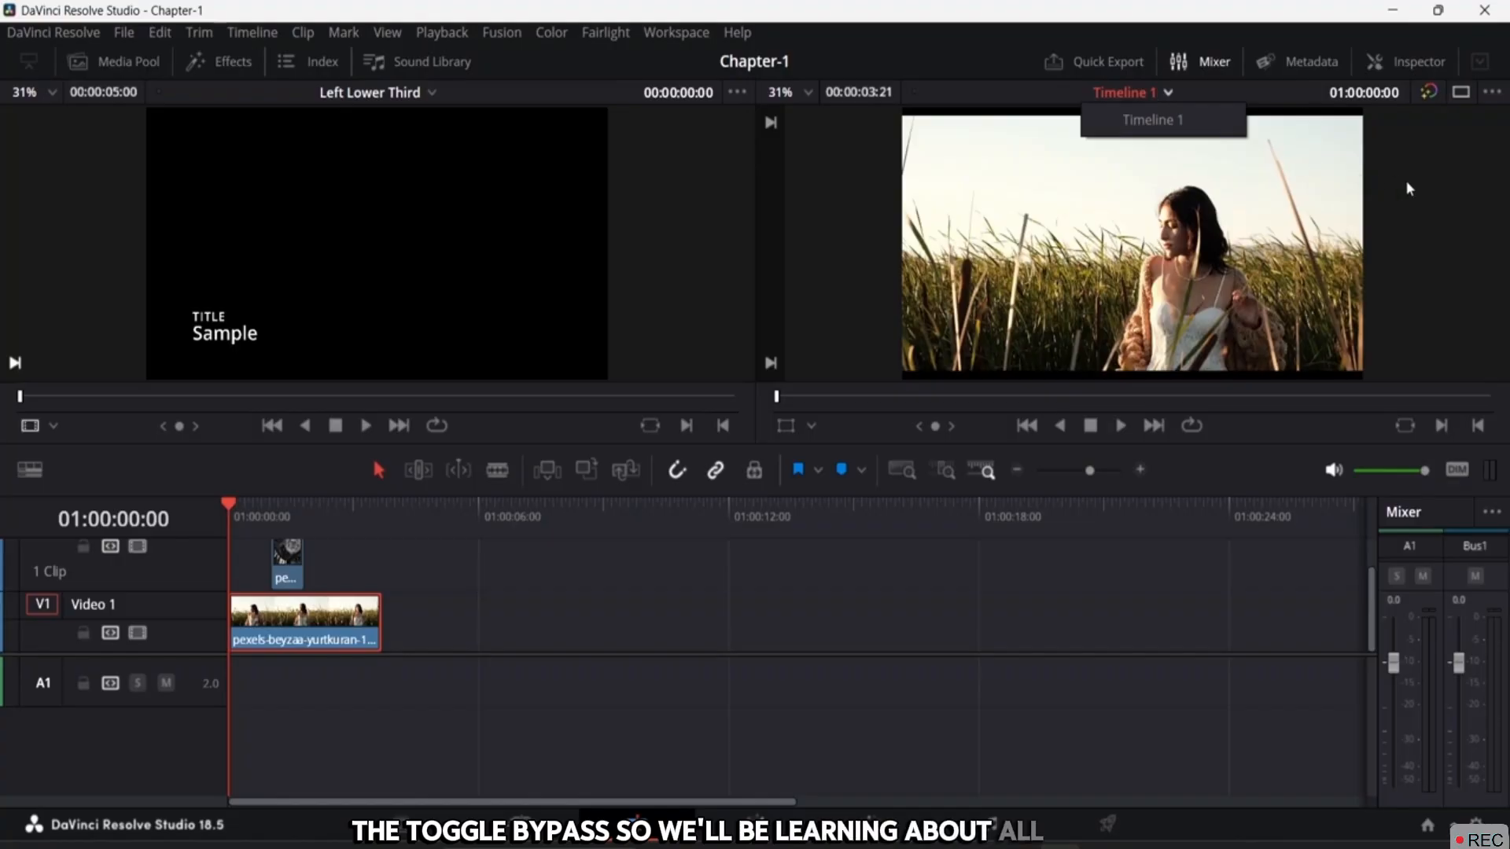
click(1442, 175)
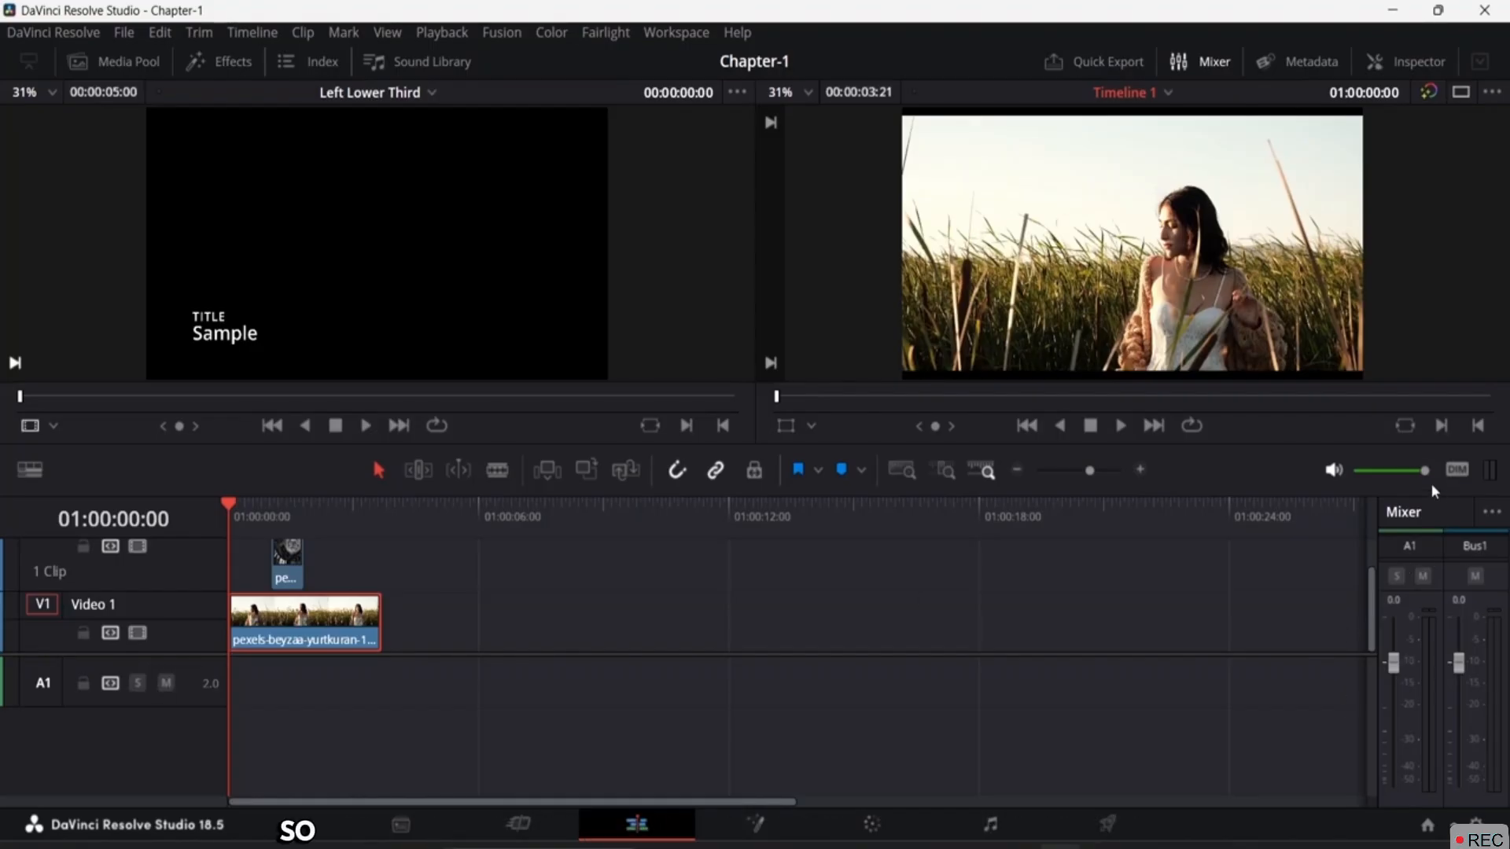
Raise the monitoring volume slightly and zoom in on the timeline so its clips appear wider.
mouse_move(1427, 475)
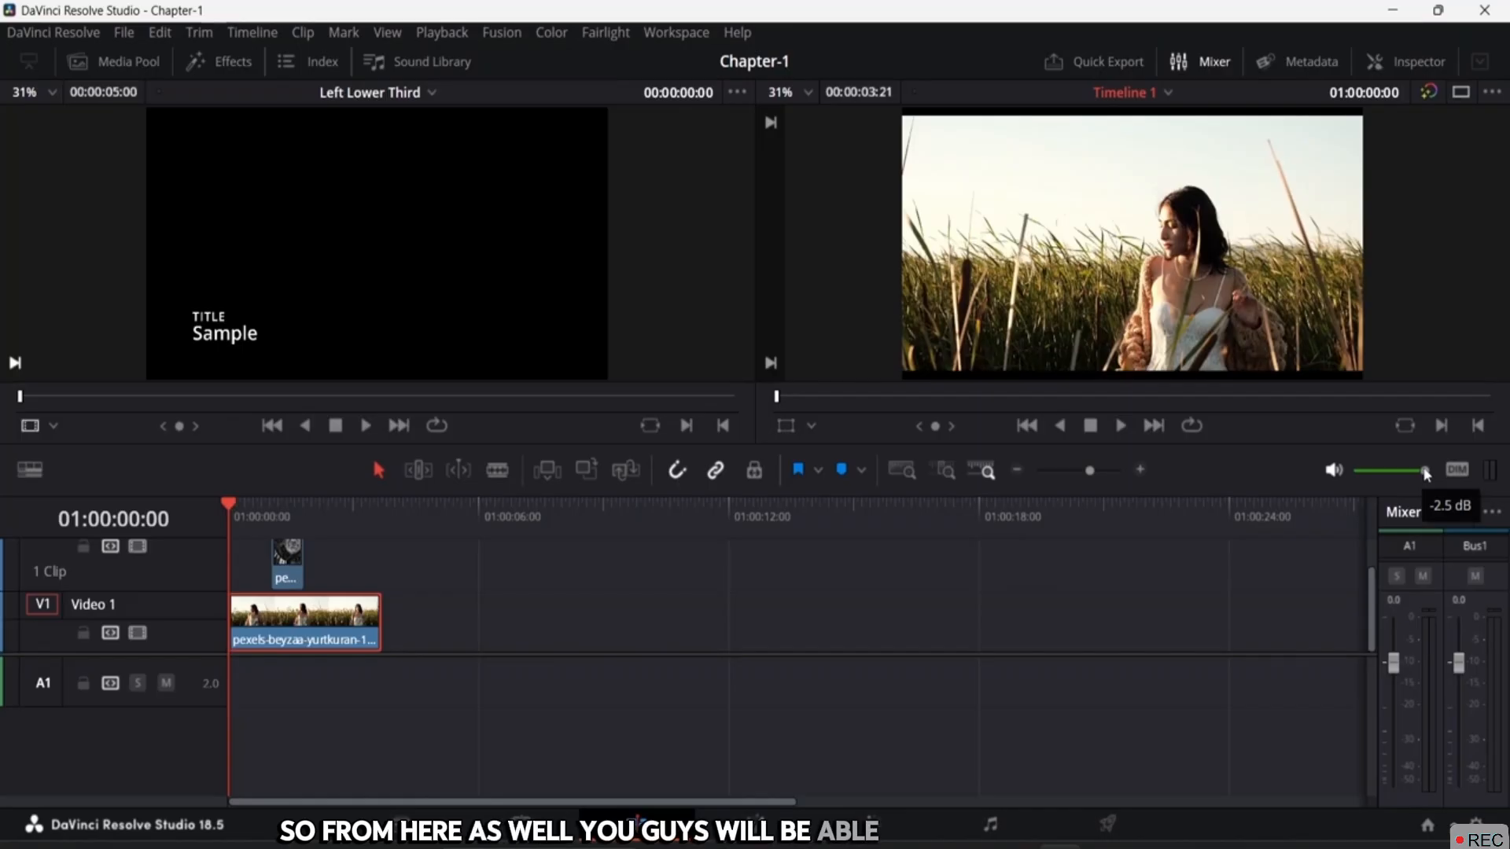
mouse_move(1426, 471)
mouse_down()
mouse_move(1412, 472)
mouse_move(1432, 470)
mouse_up()
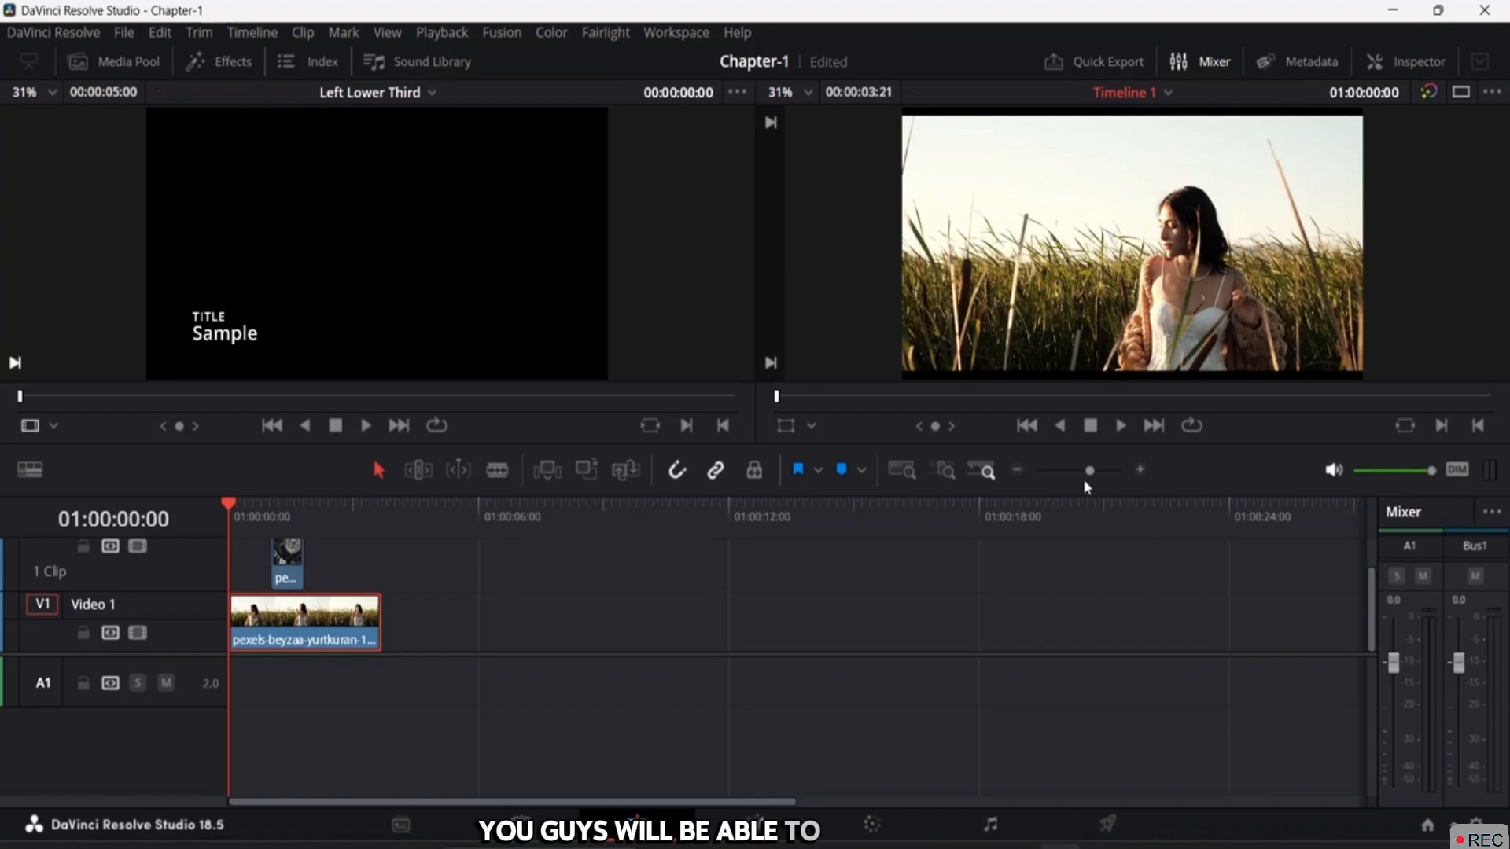
mouse_move(1095, 469)
mouse_down()
mouse_move(1082, 472)
mouse_move(1099, 476)
mouse_up()
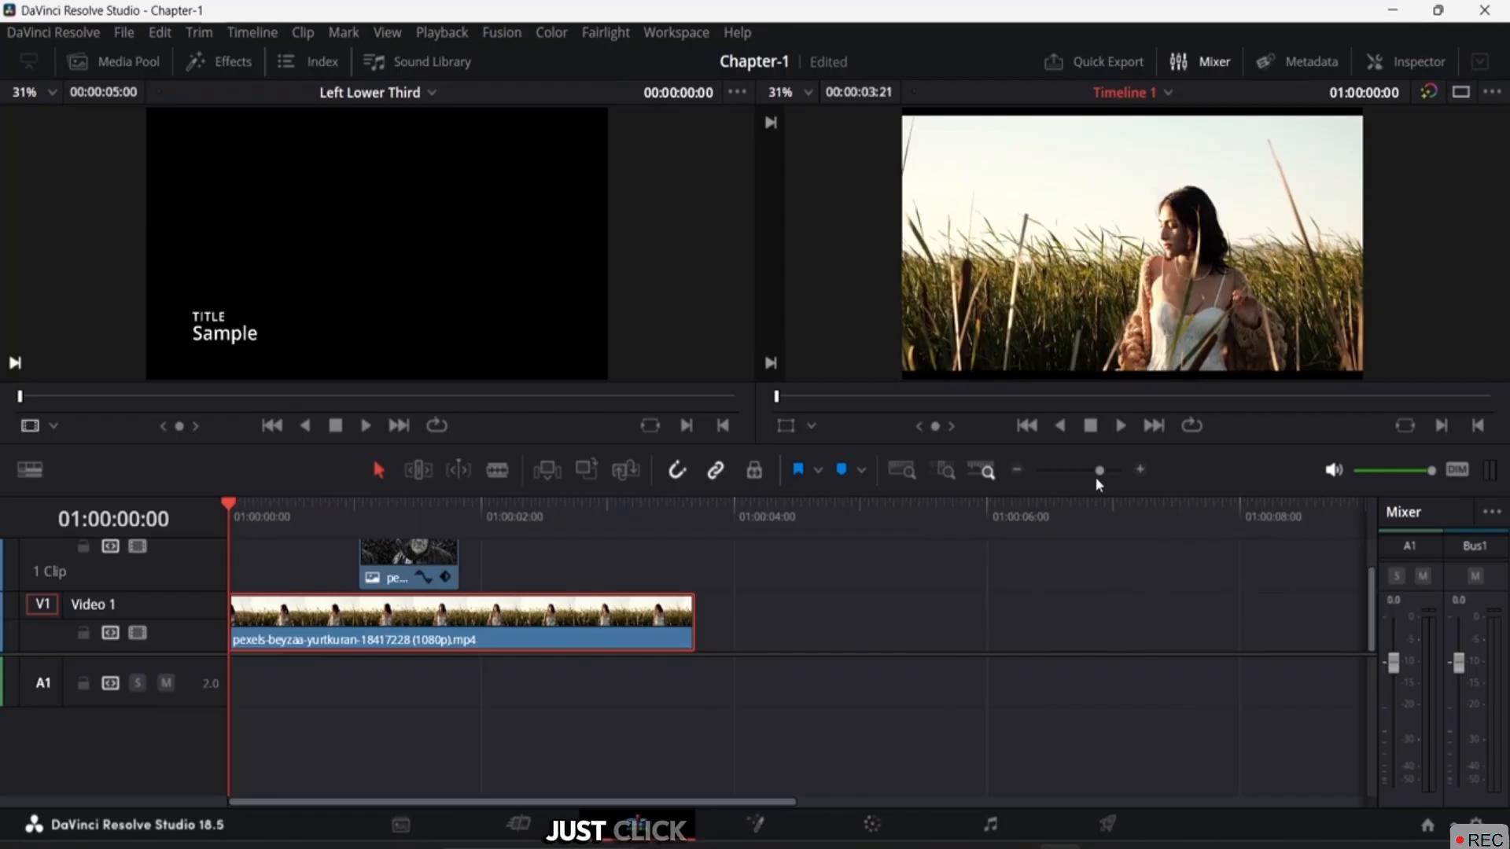
key(ctrl+minus)
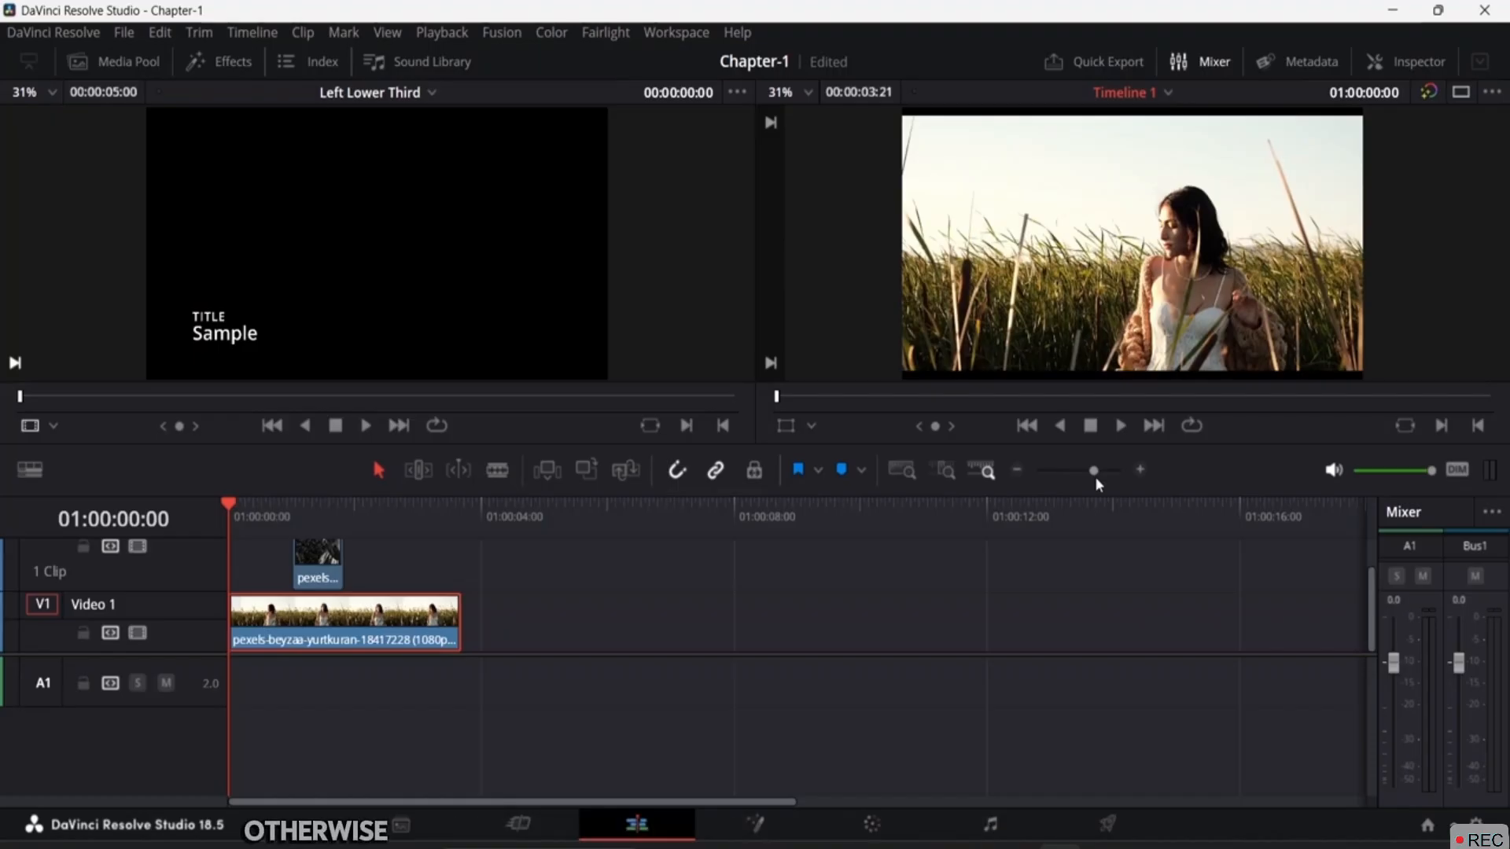
key(ctrl+plus)
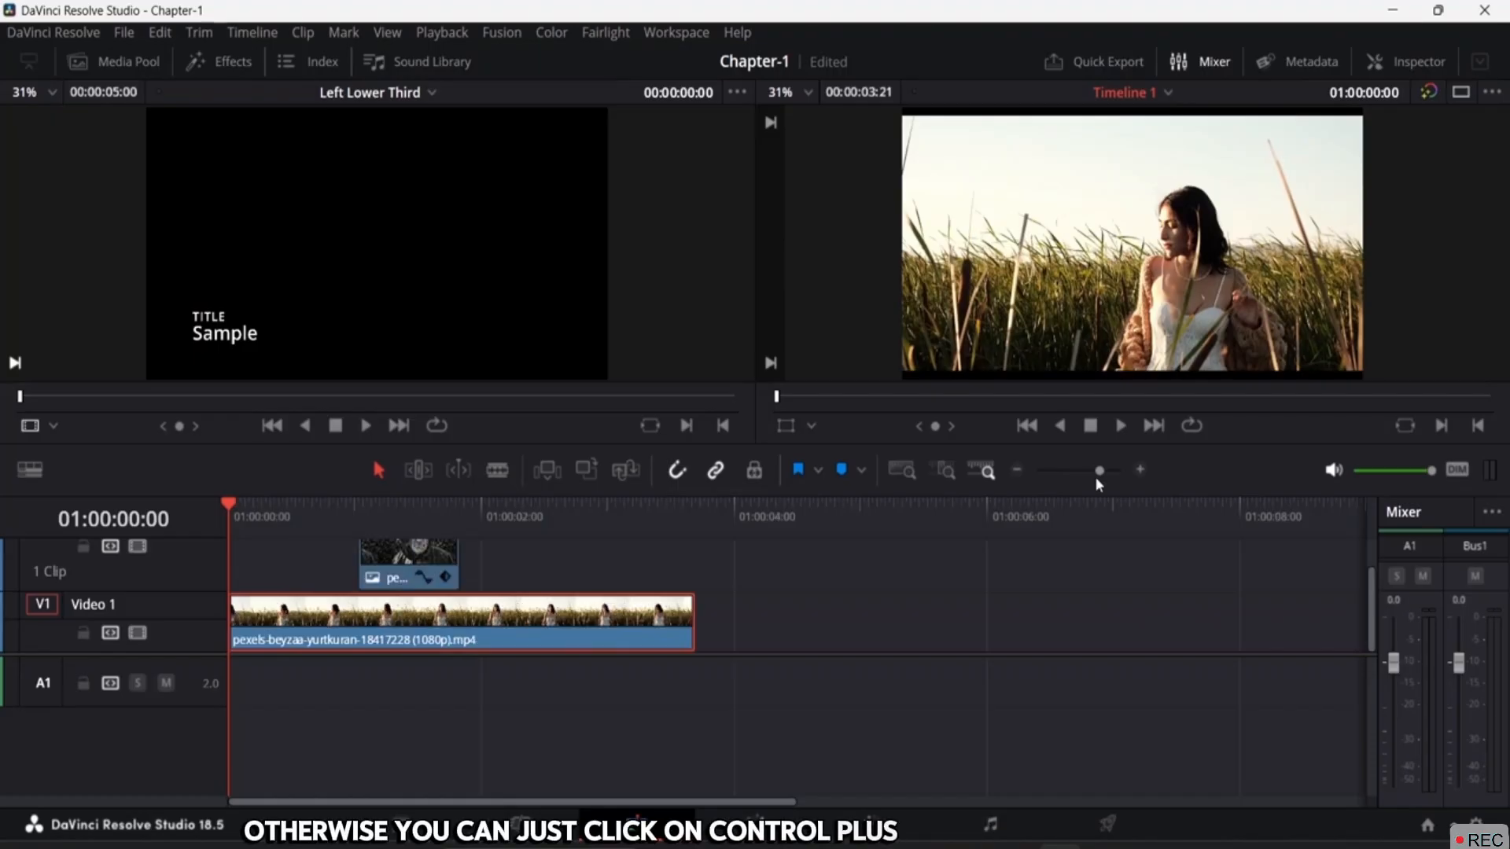
key(ctrl+plus)
key(ctrl+minus)
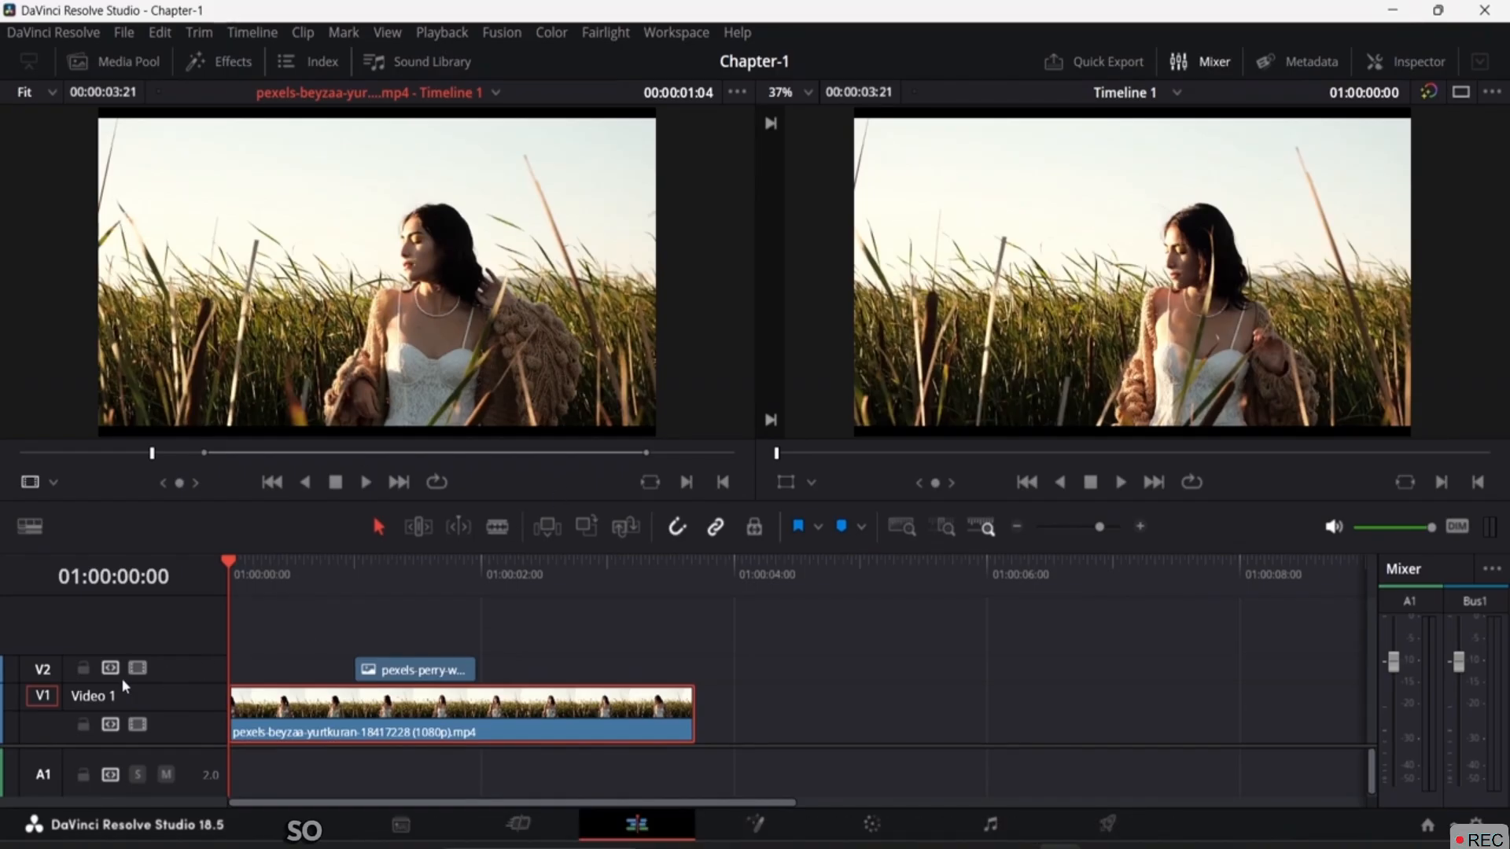
Delete the photo overlay clip from the V2 track.
click(408, 673)
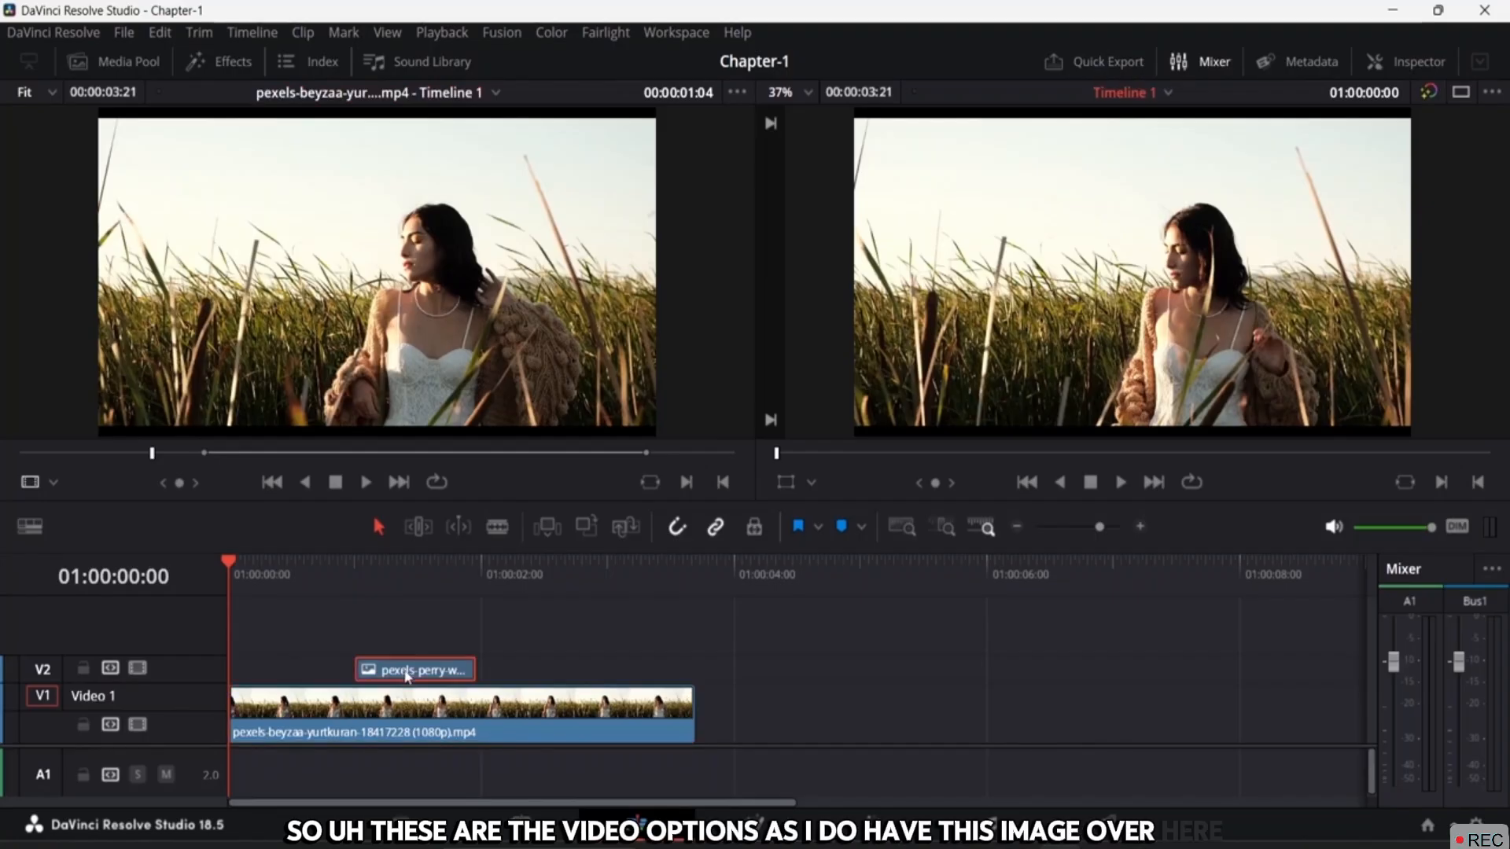
key(Delete)
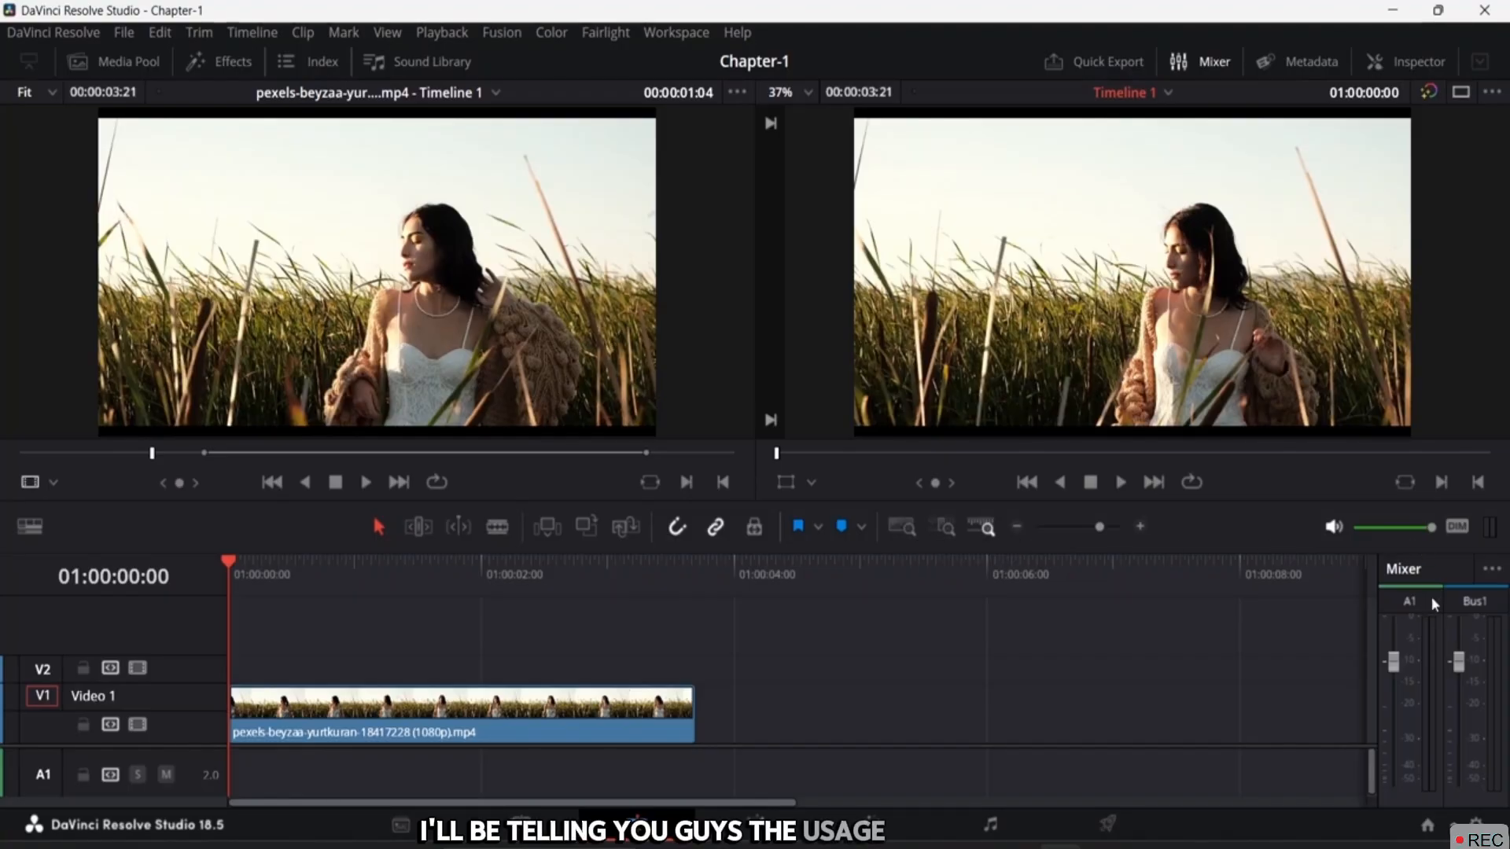
click(1494, 93)
click(1500, 363)
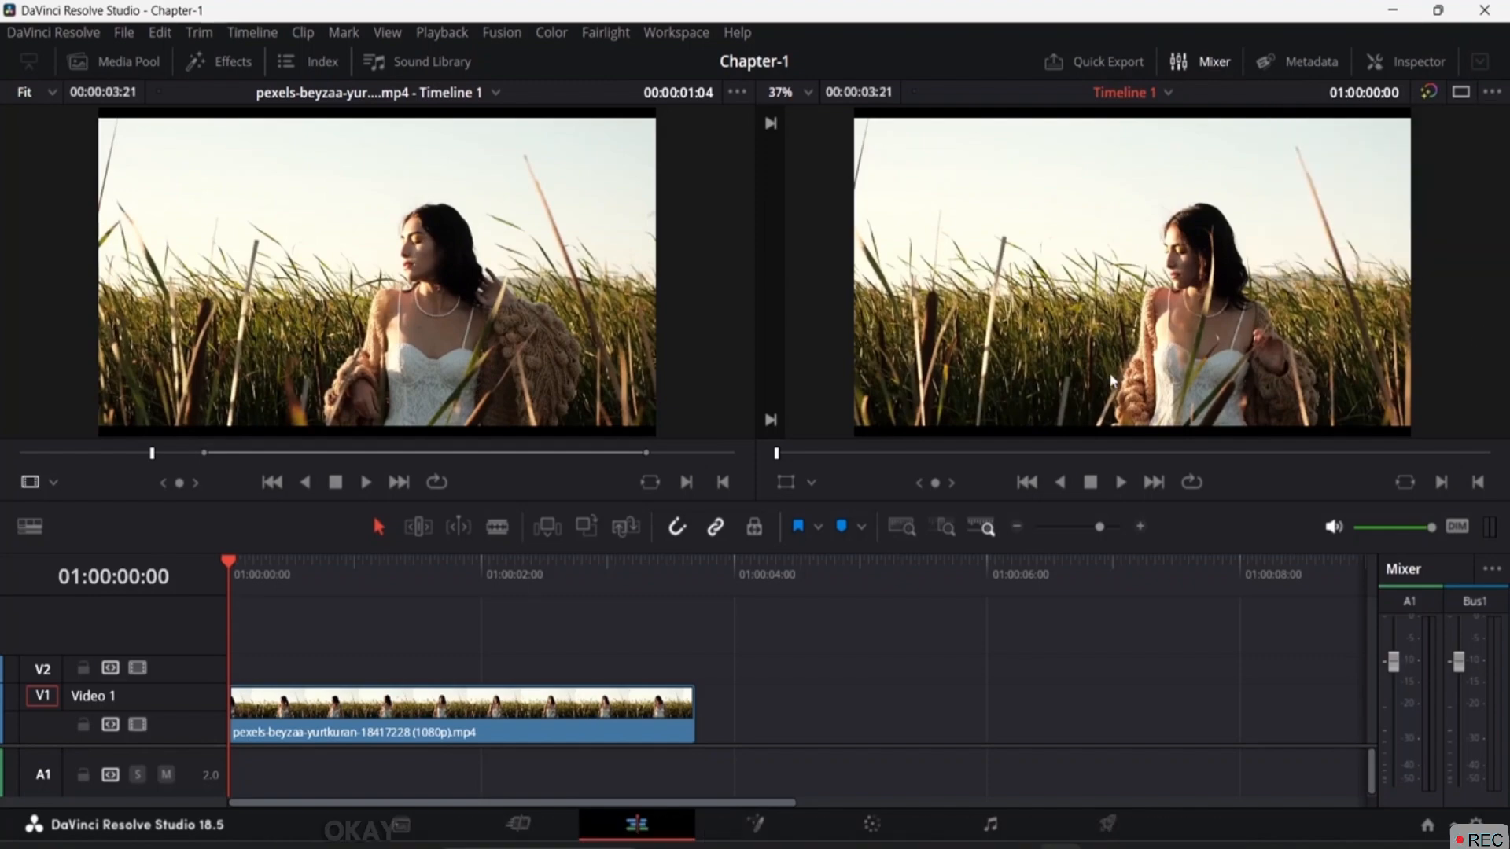
Show the Media Pool and select Timeline 1 in the Master bin.
click(100, 62)
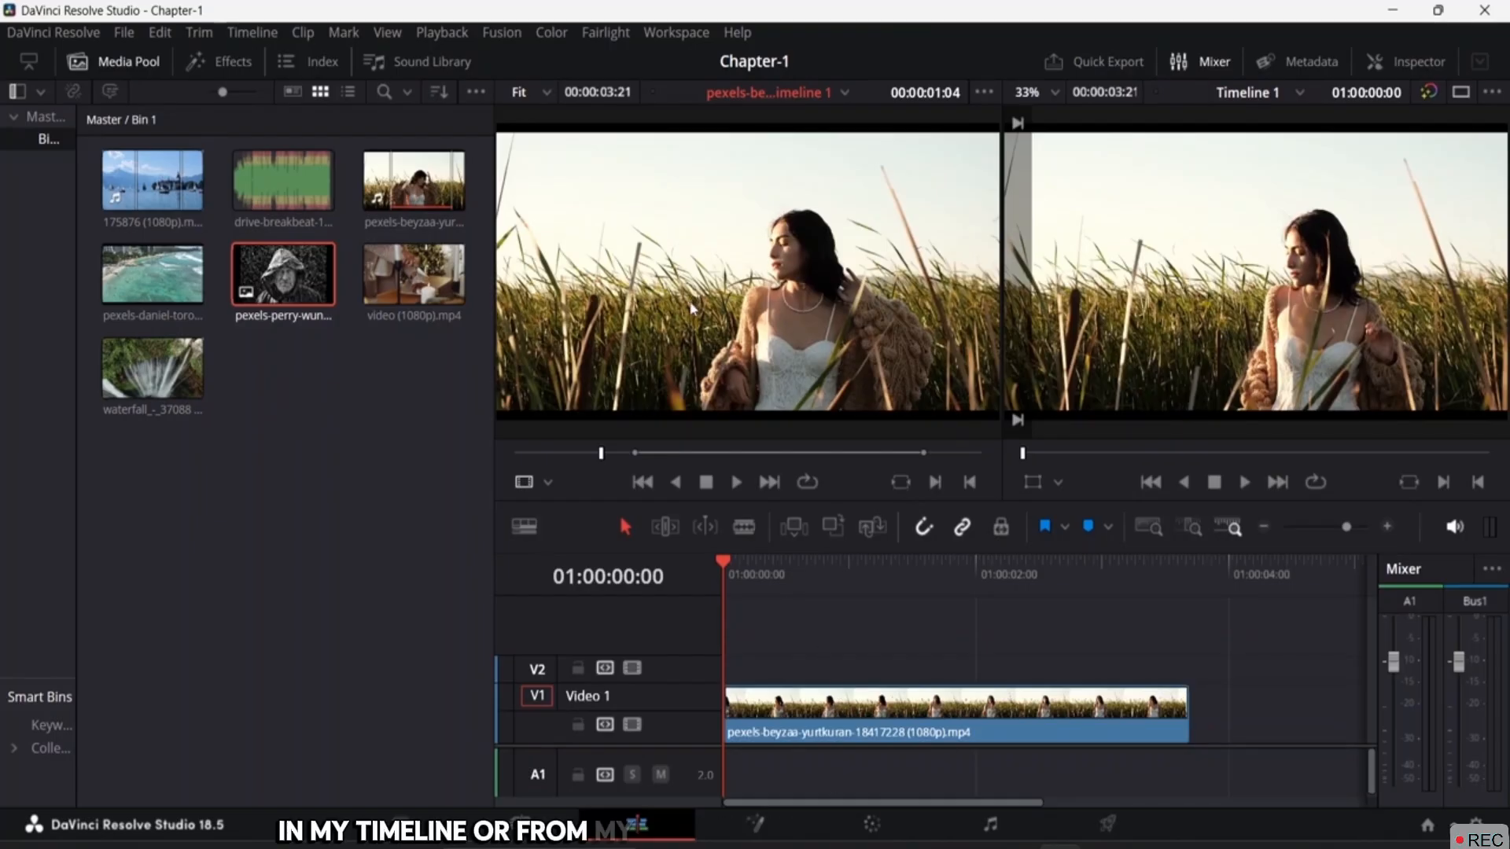
click(36, 117)
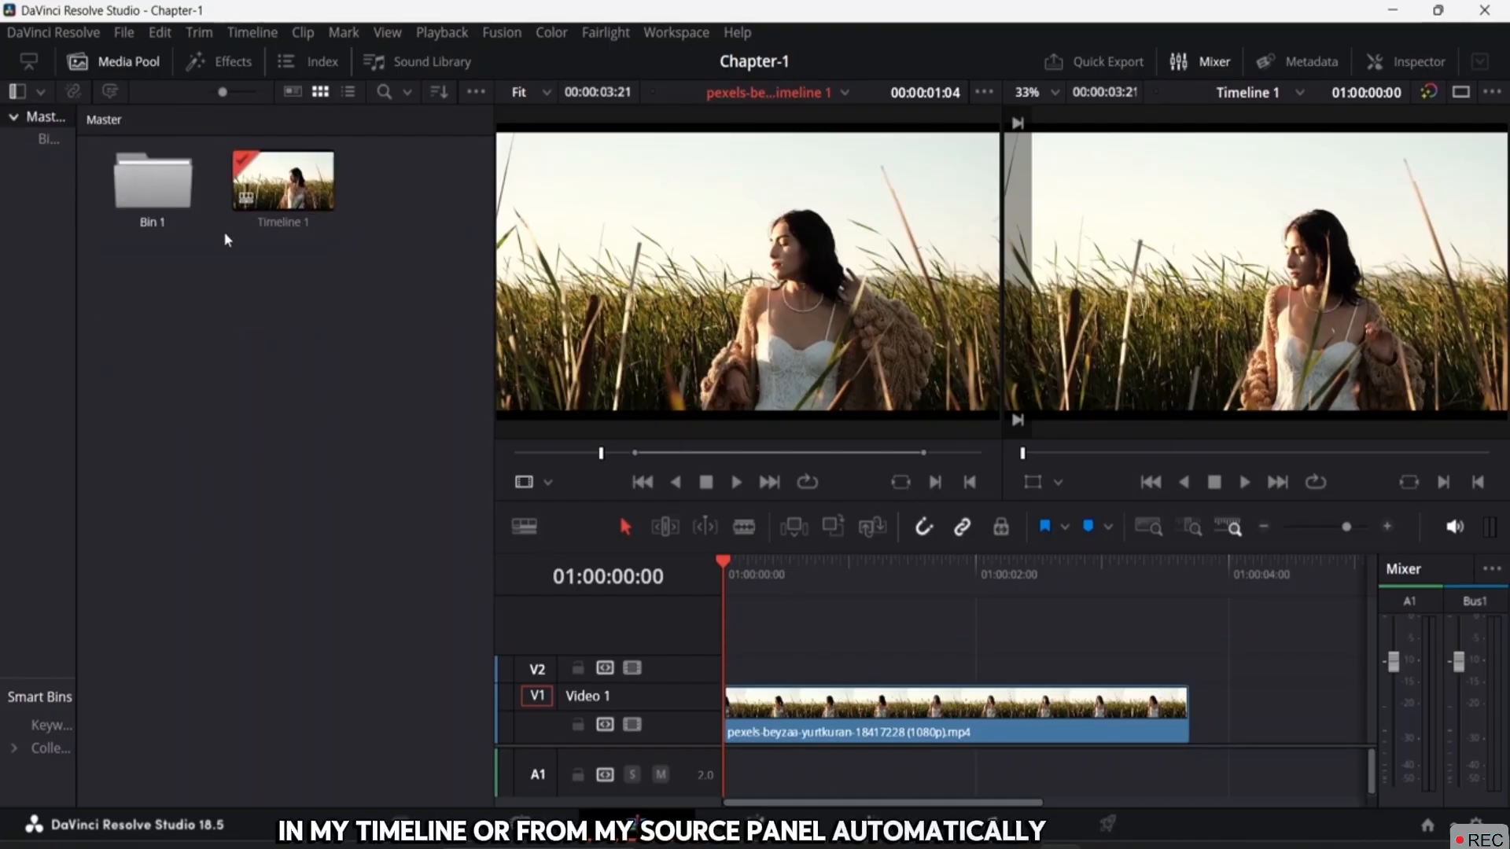
click(288, 199)
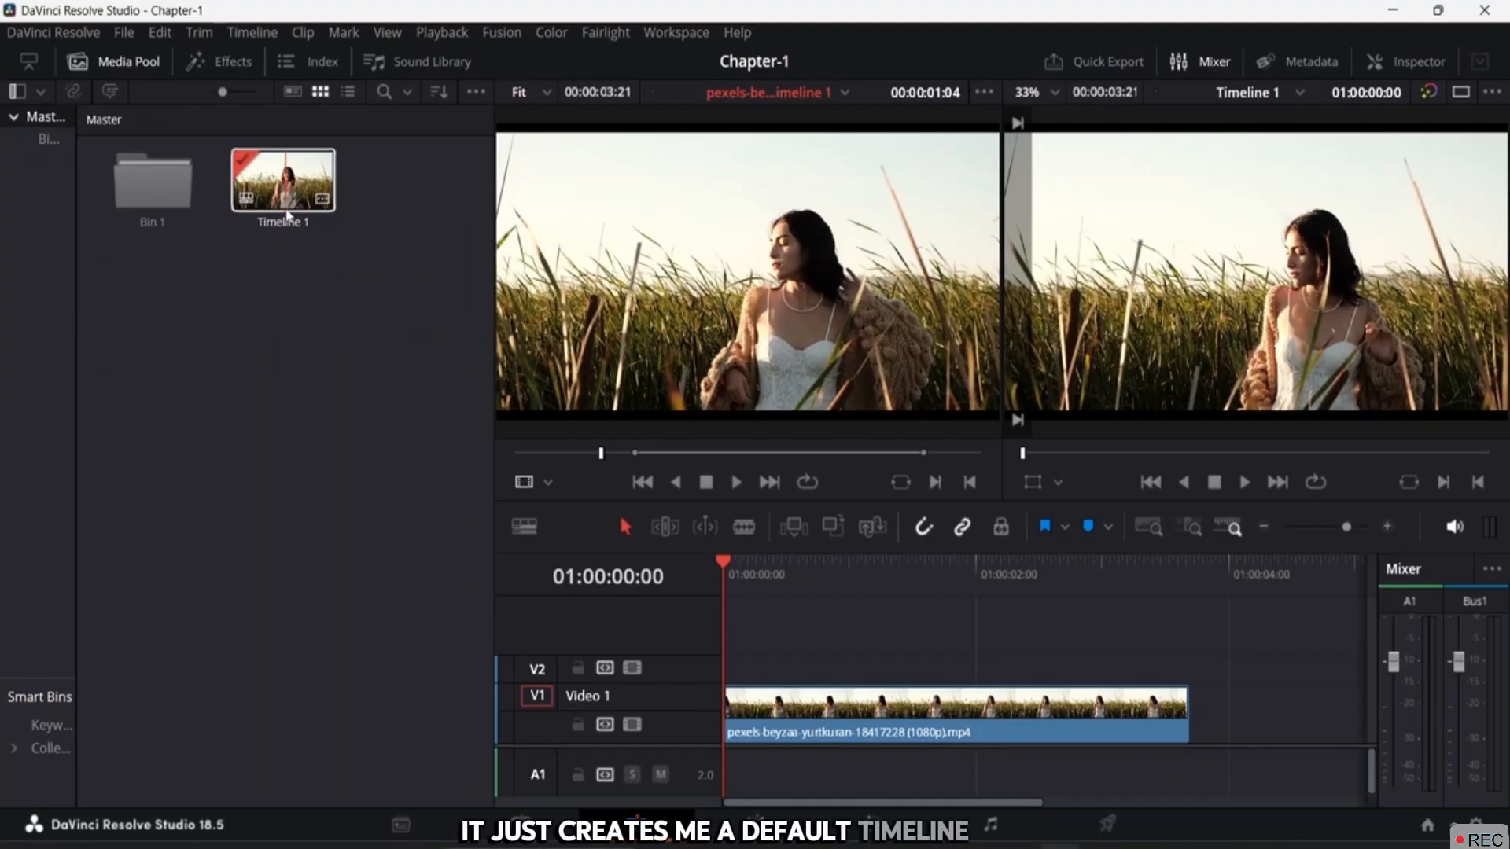
Examine the settings for creating a new timeline, such as track counts and audio track type, and cancel without creating one.
click(135, 36)
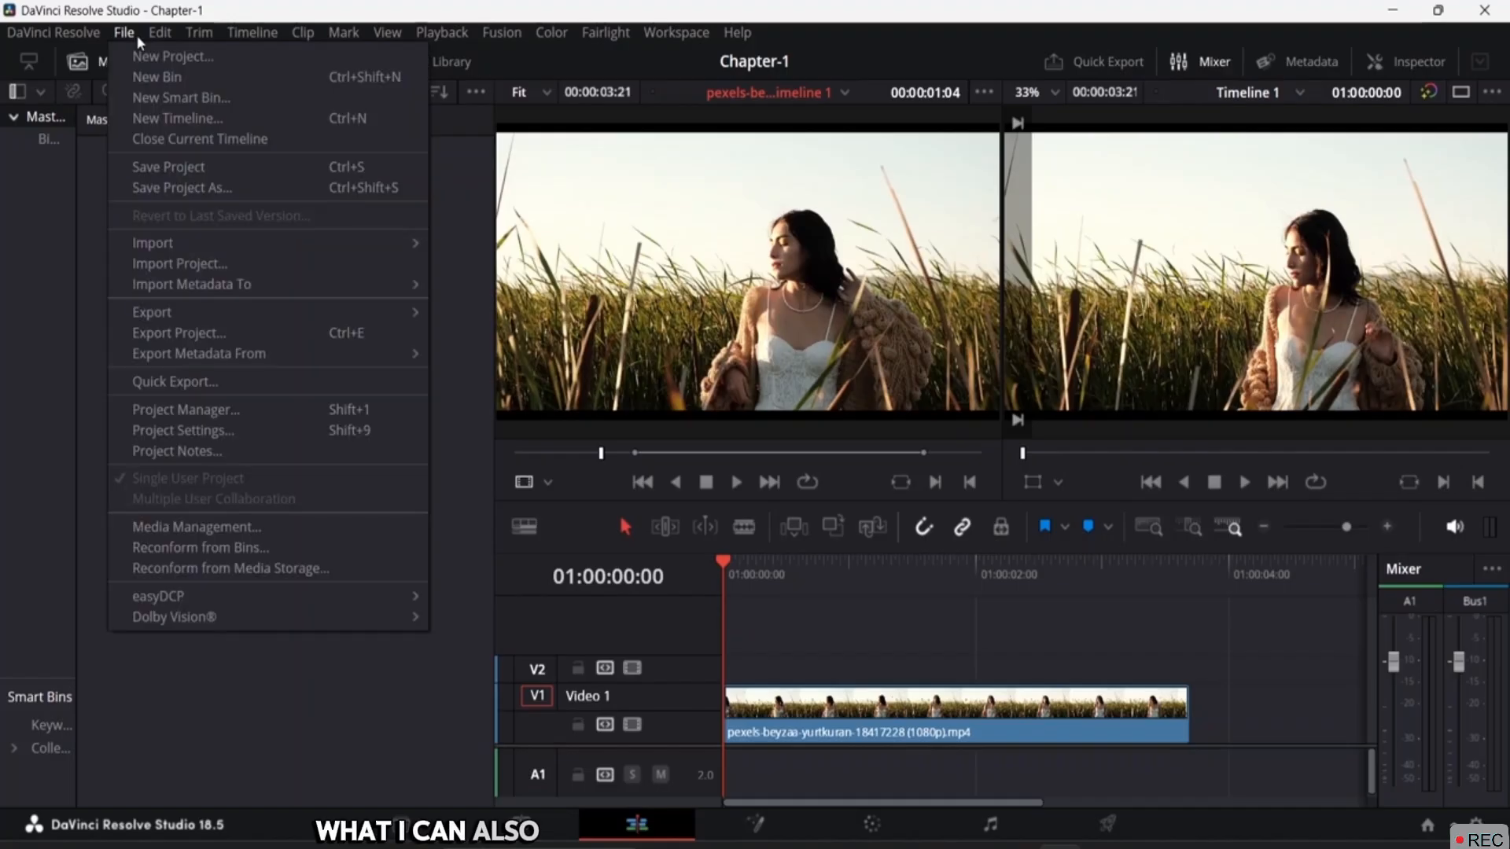
click(171, 119)
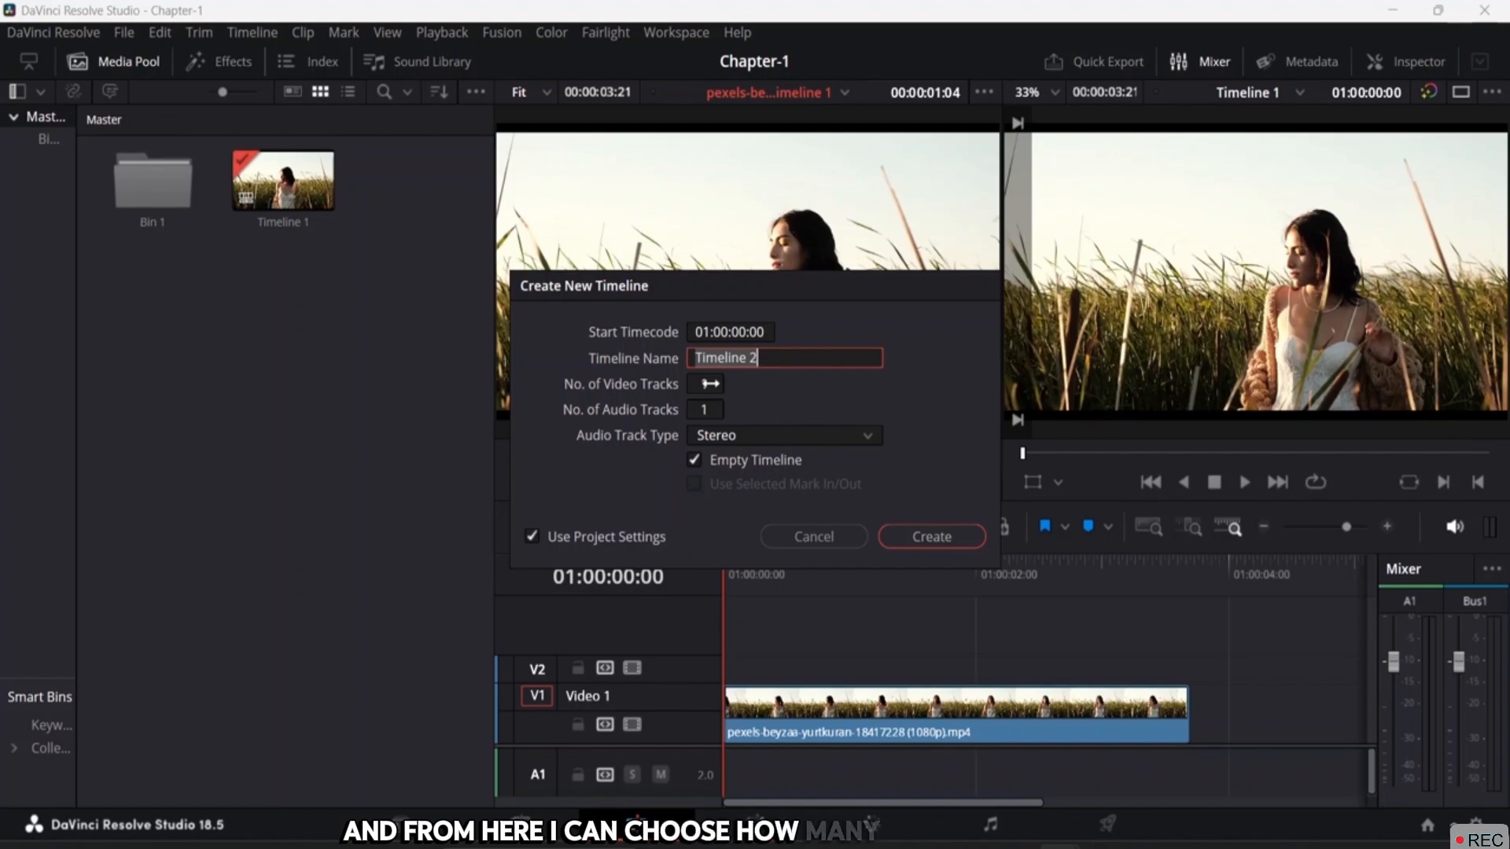
click(818, 537)
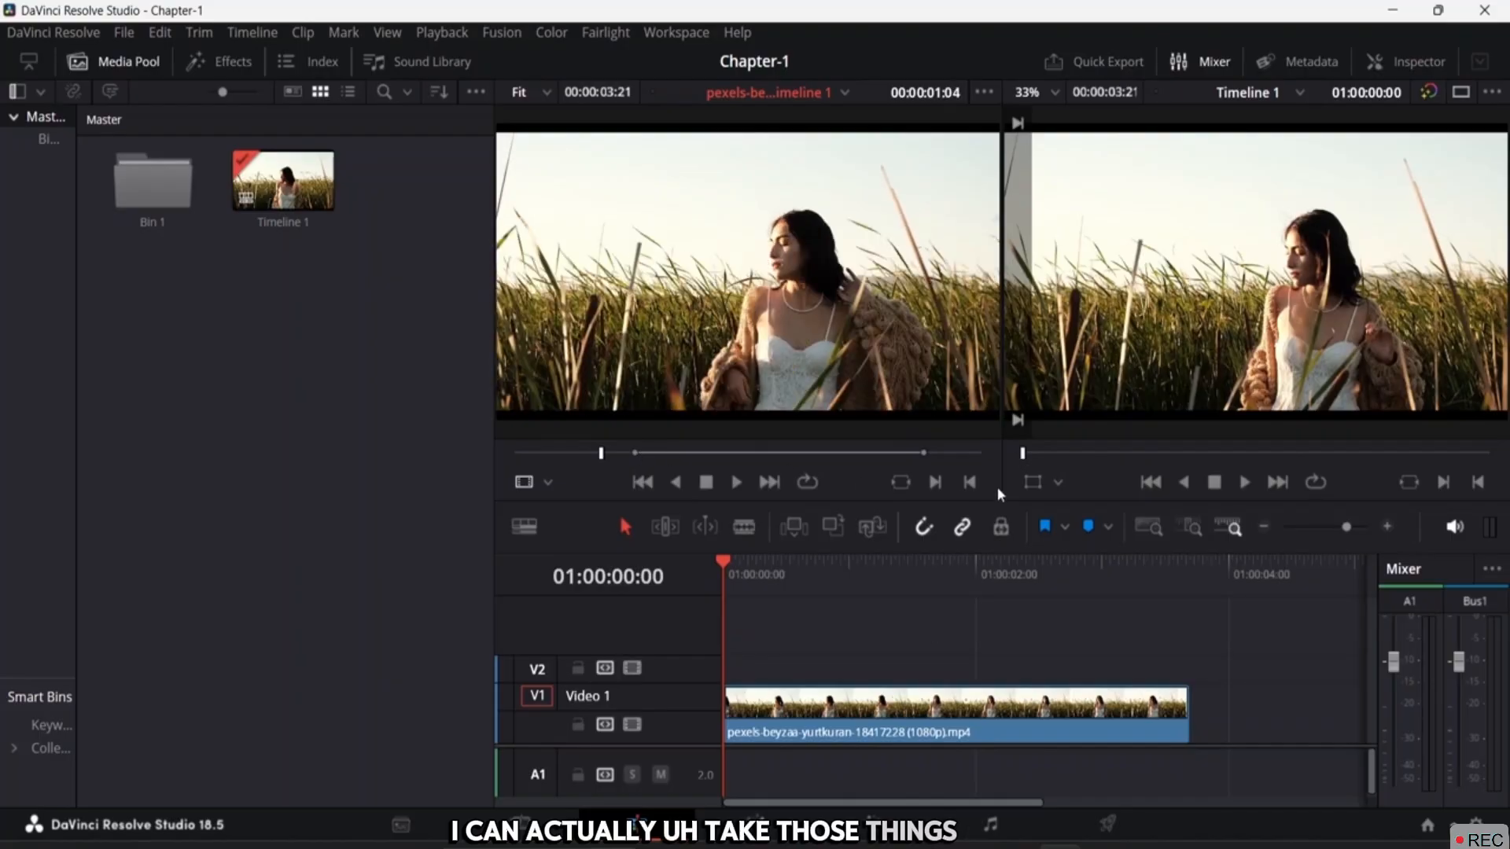
Replace the Video 1 clip with a longer video-only portion of its source, extending the Out point to a 00:00:04:01 duration.
click(868, 714)
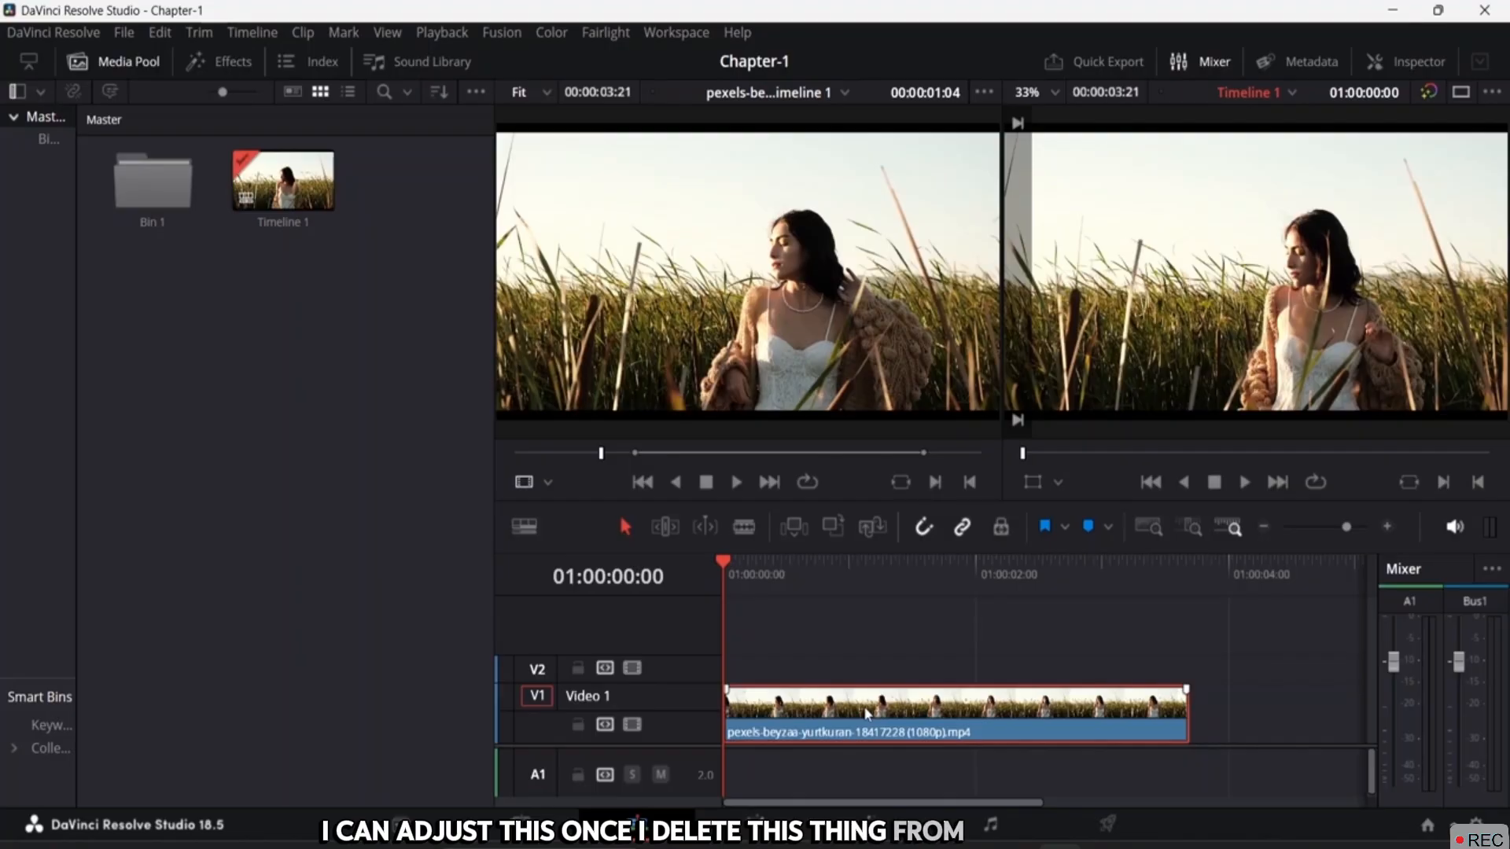
key(Delete)
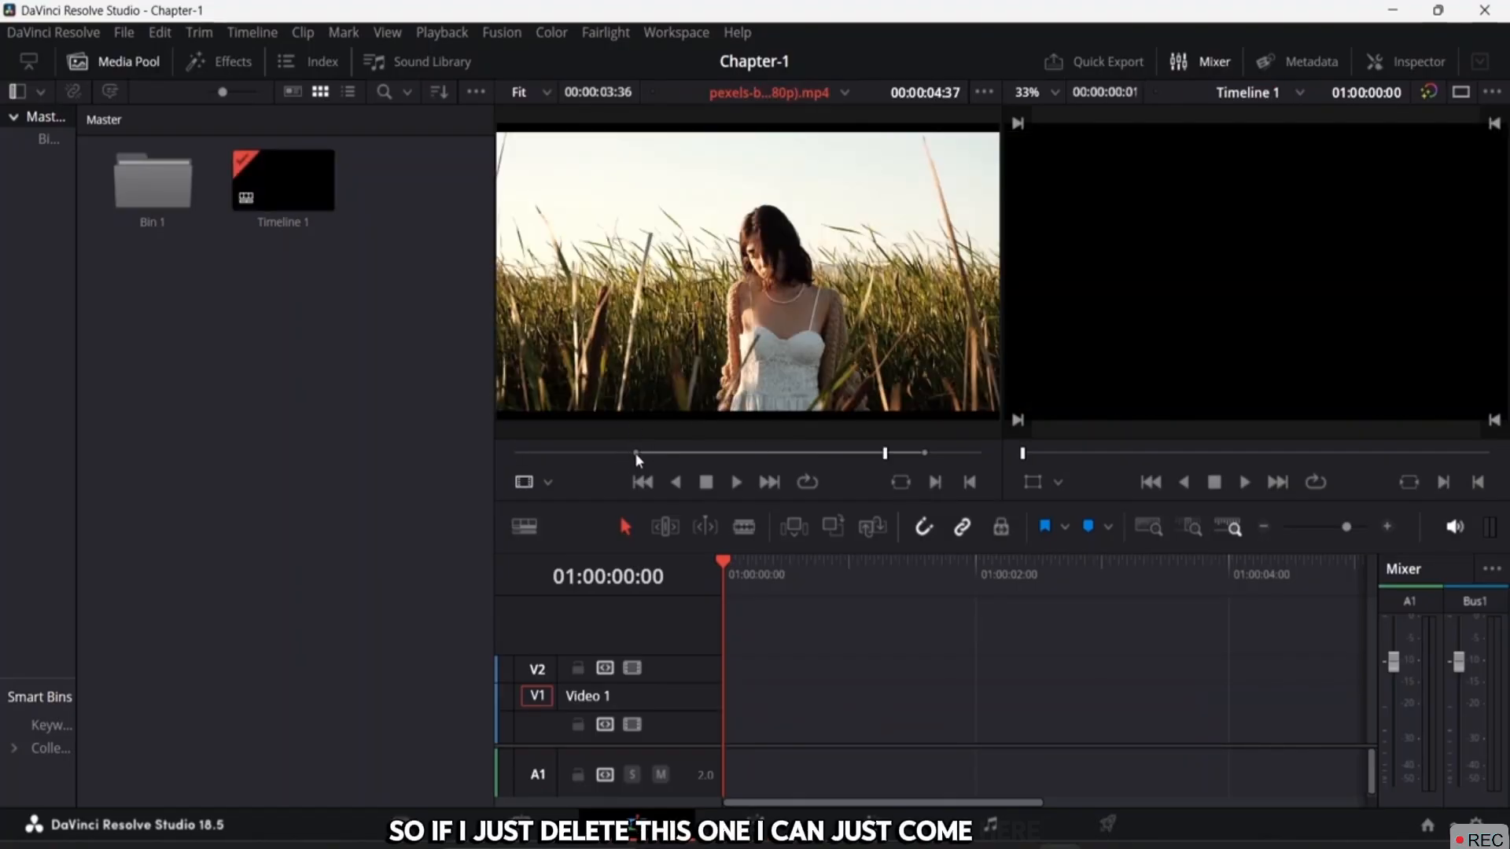
mouse_move(634, 455)
mouse_down()
mouse_move(593, 458)
mouse_move(635, 455)
mouse_up()
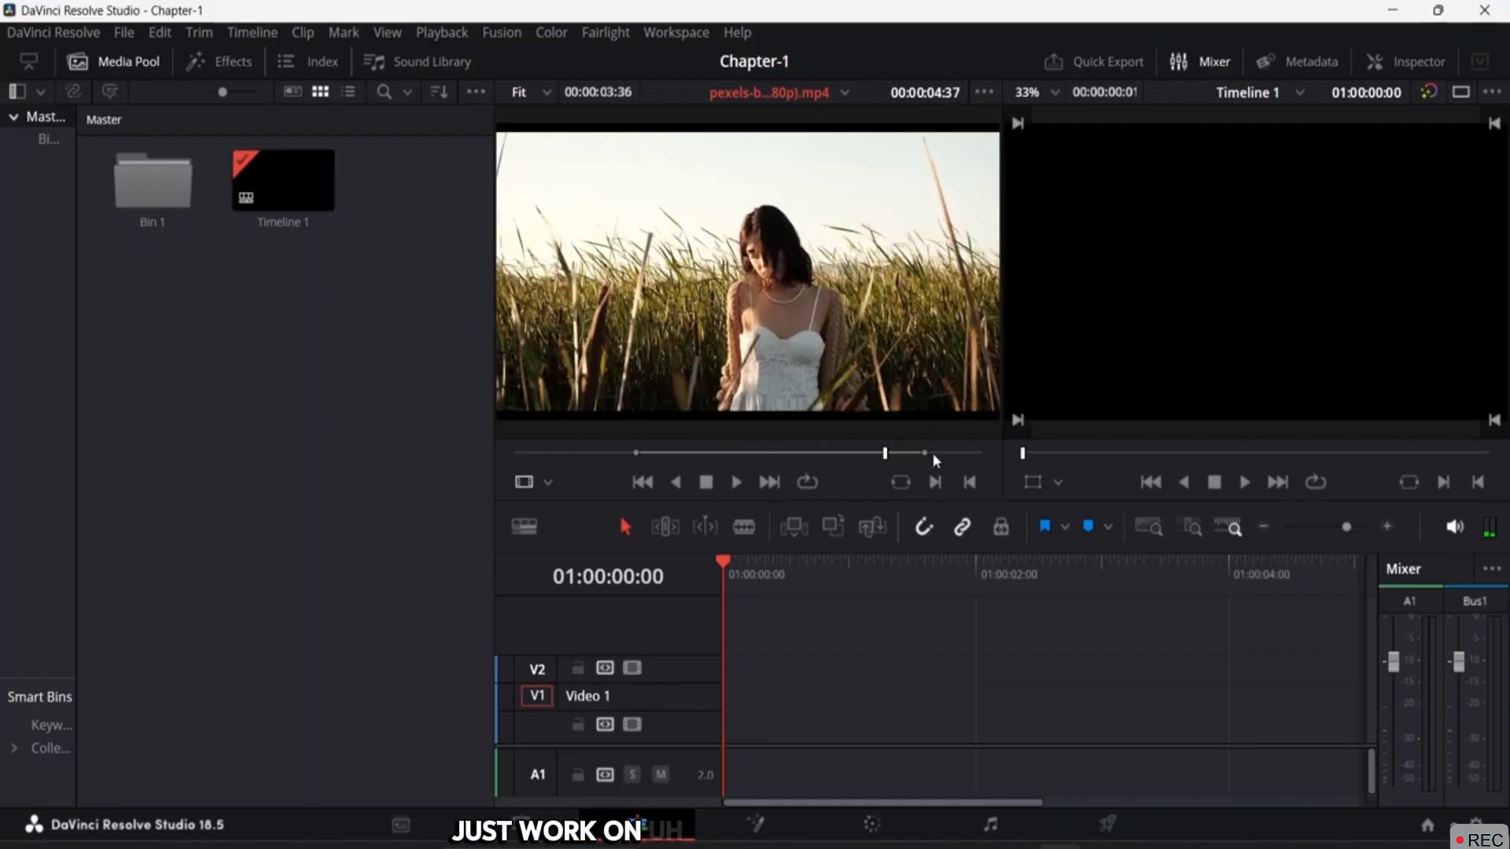
drag(924, 452, 949, 456)
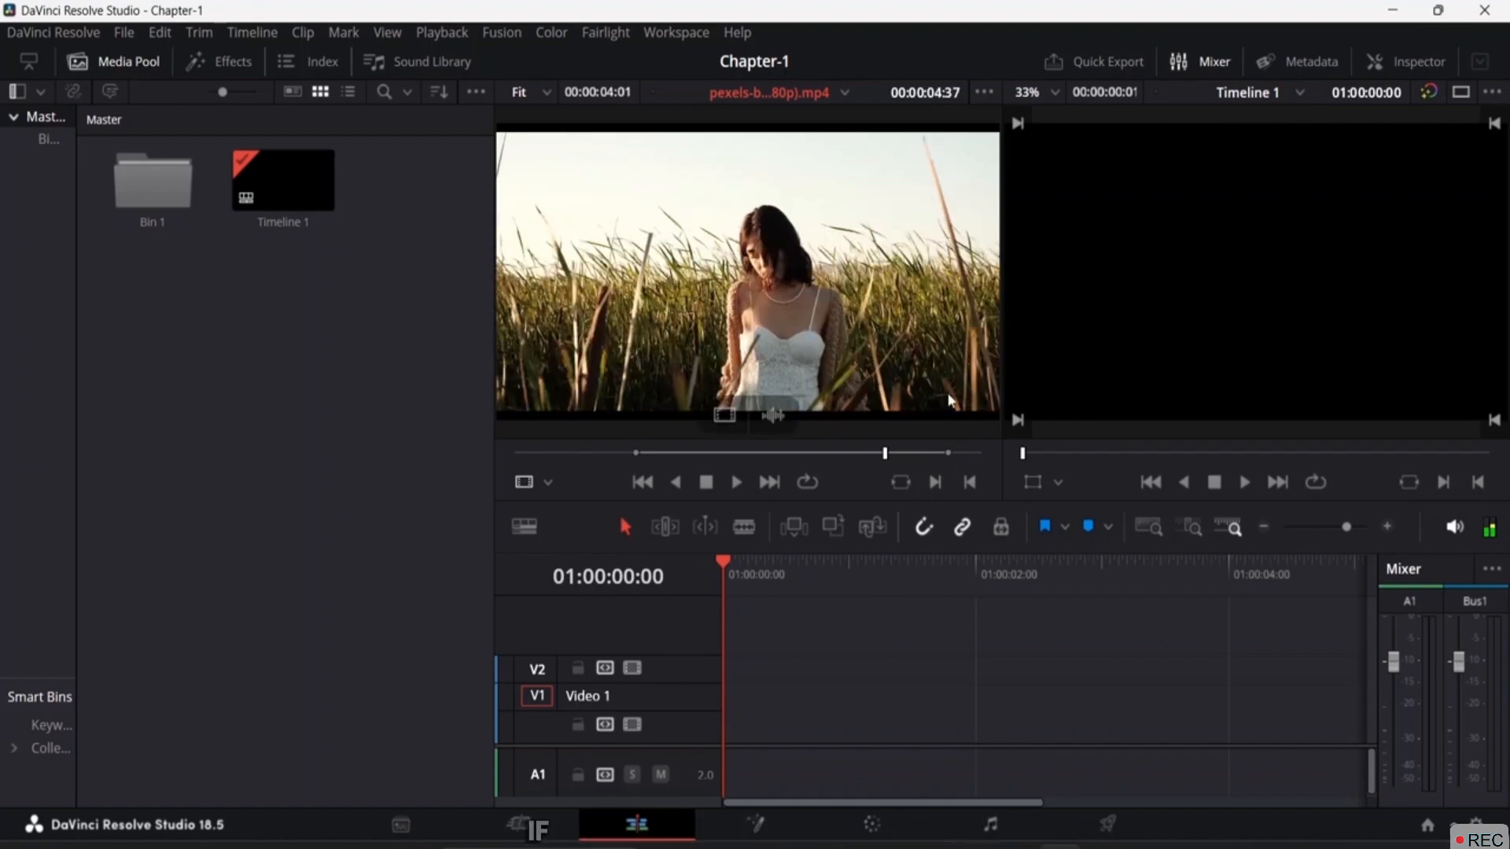
drag(734, 278, 735, 299)
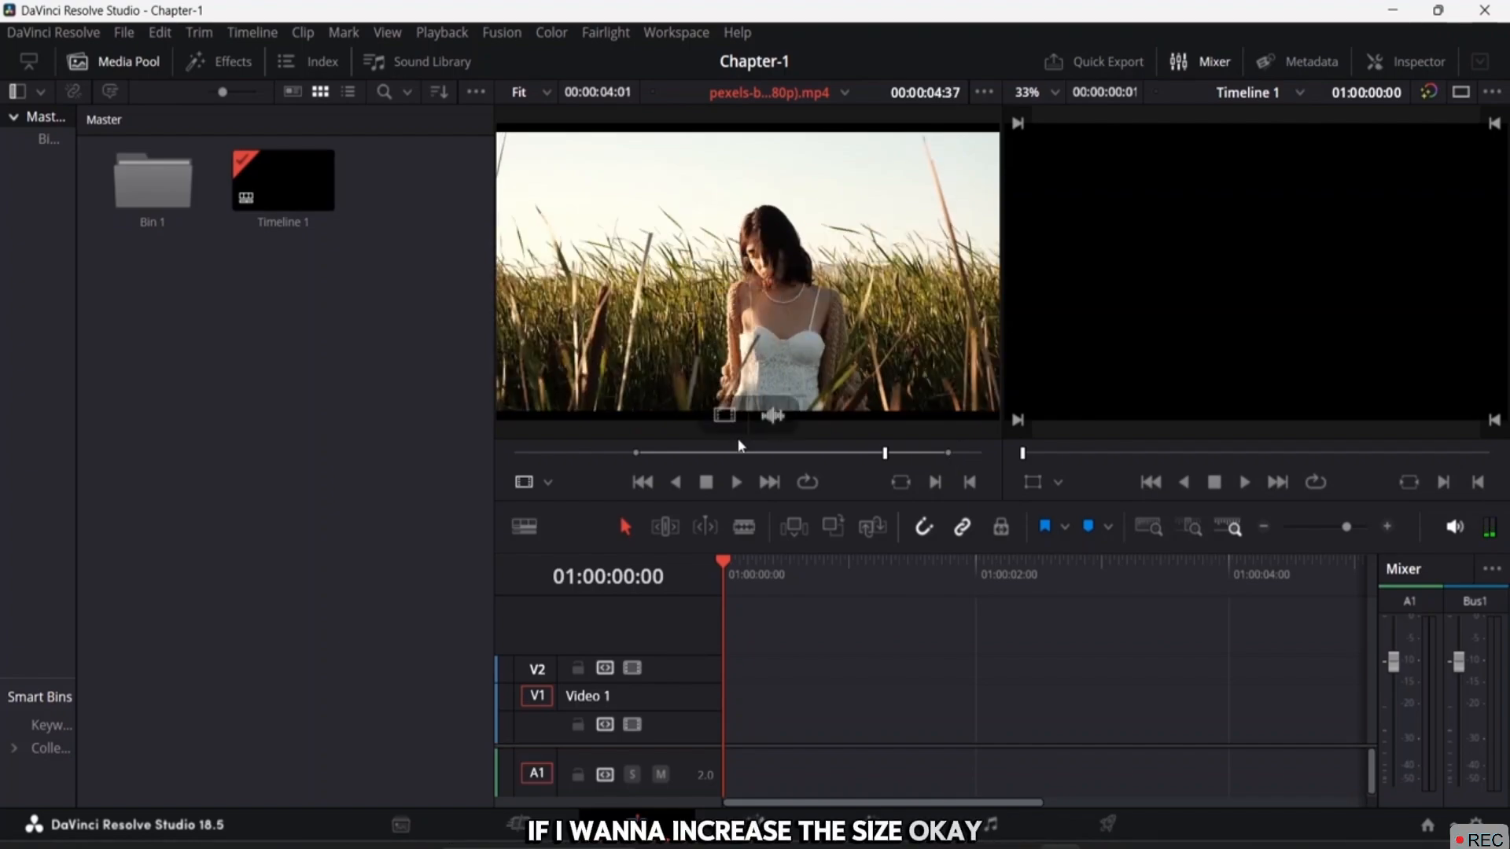
drag(725, 415, 736, 702)
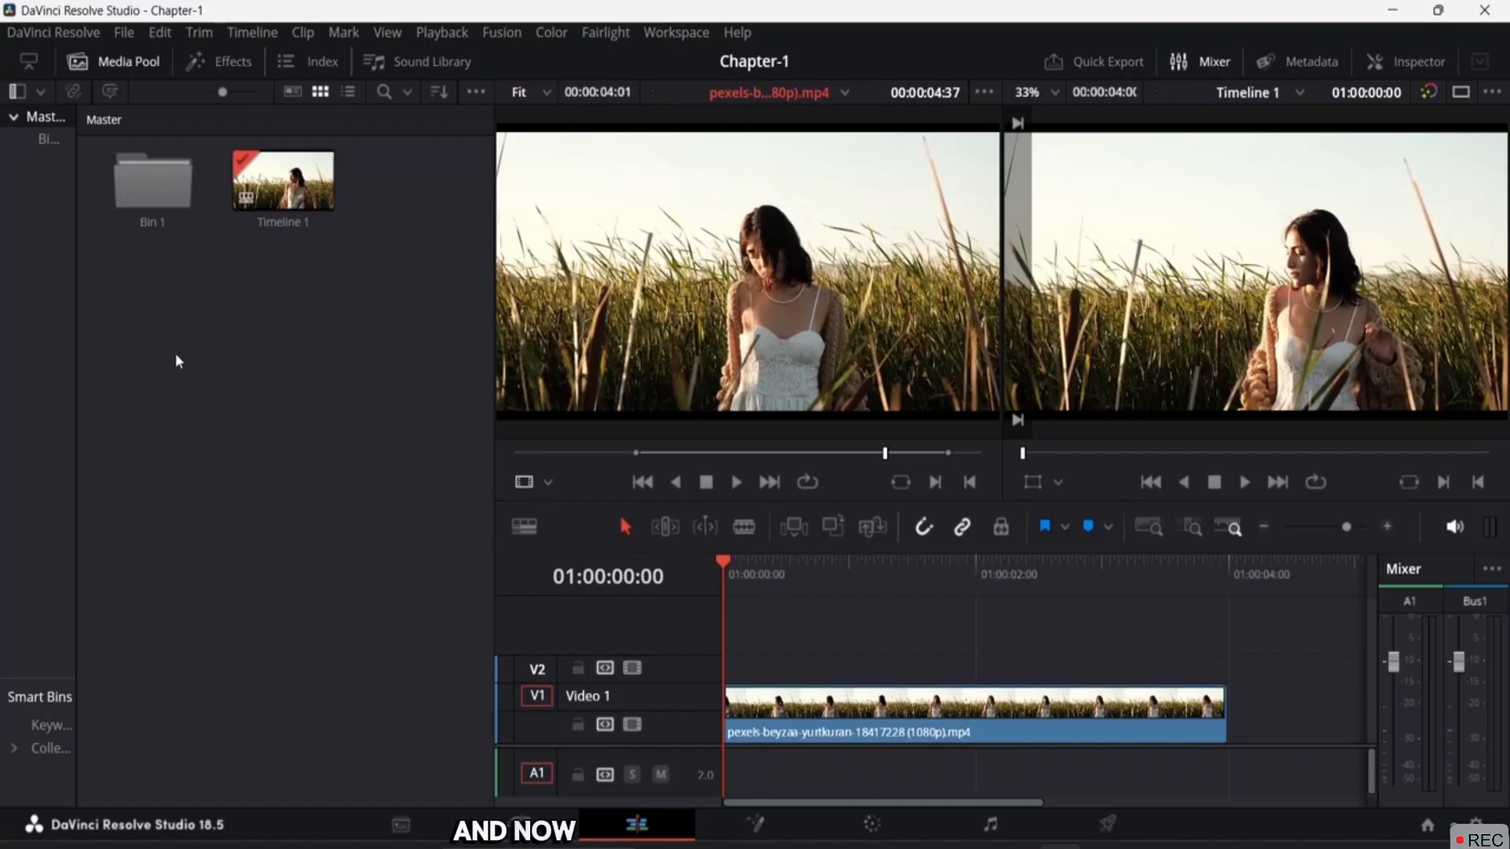
Open Bin 1 and load the drive-breakbeat MP3 into the source viewer.
double_click(152, 182)
click(148, 206)
click(261, 200)
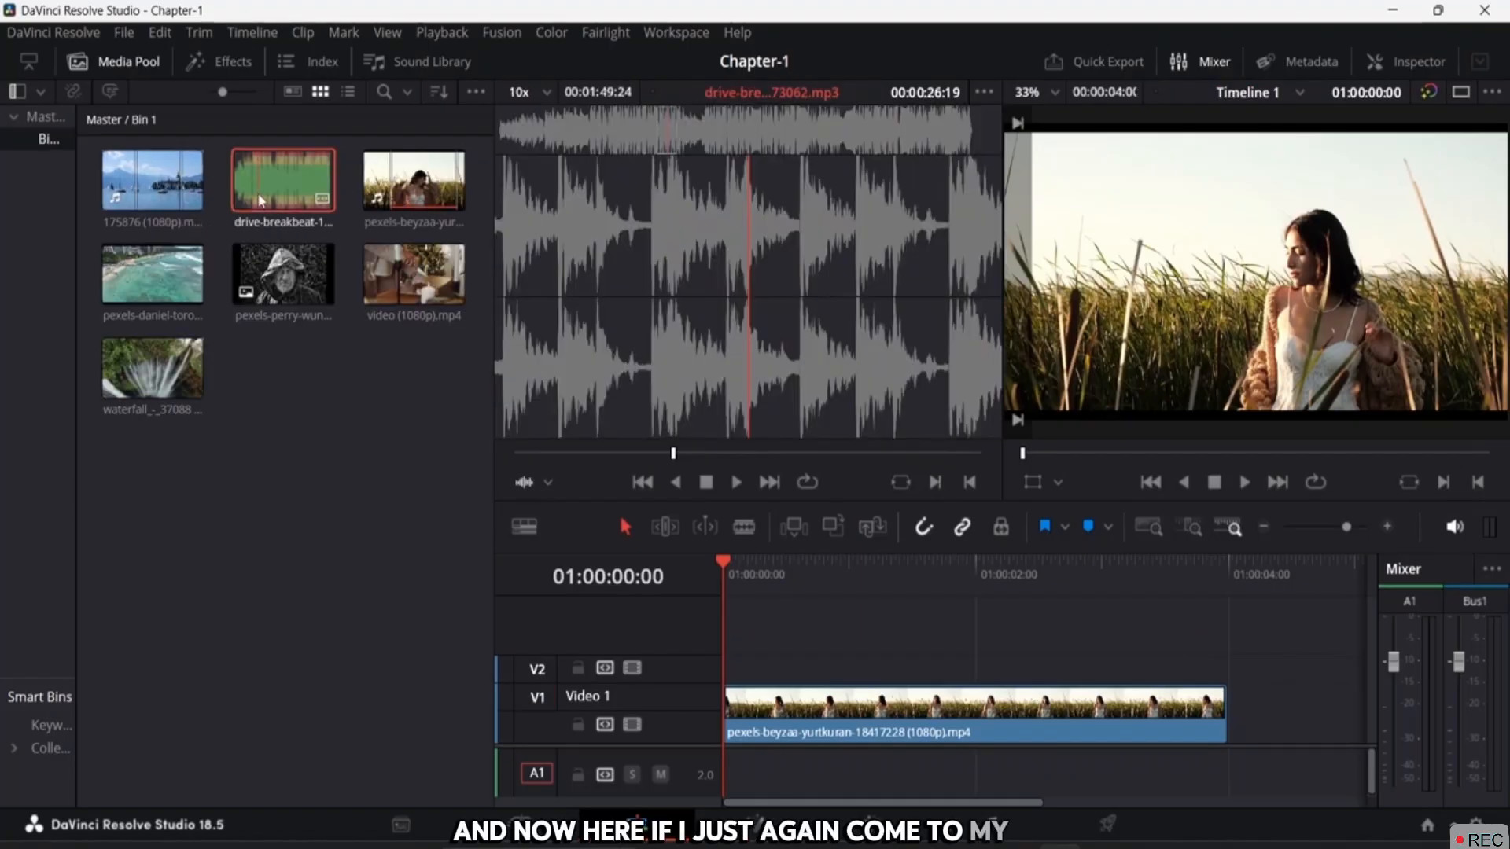
click(397, 196)
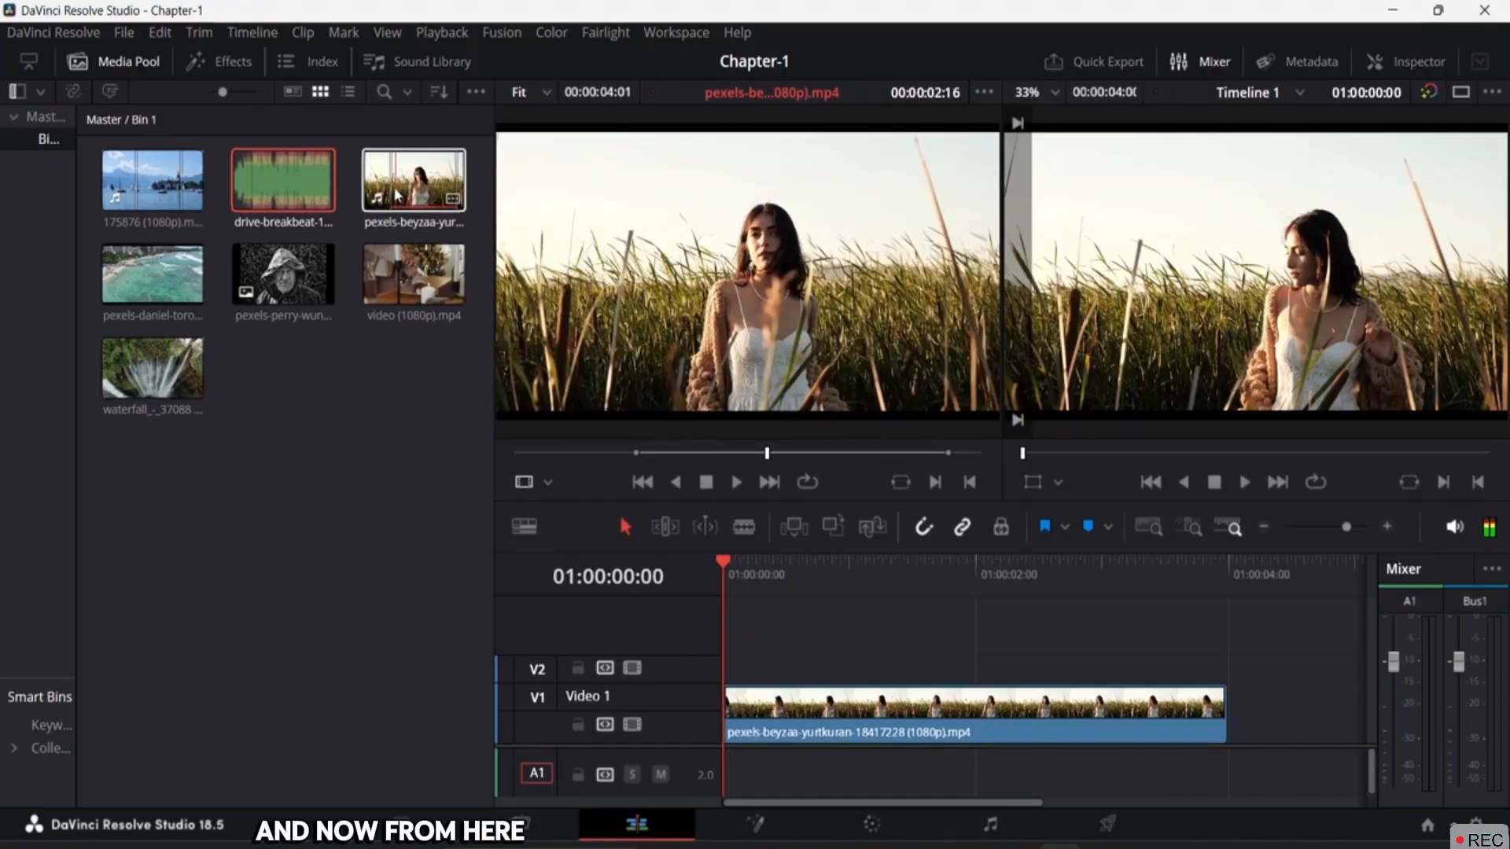
click(280, 206)
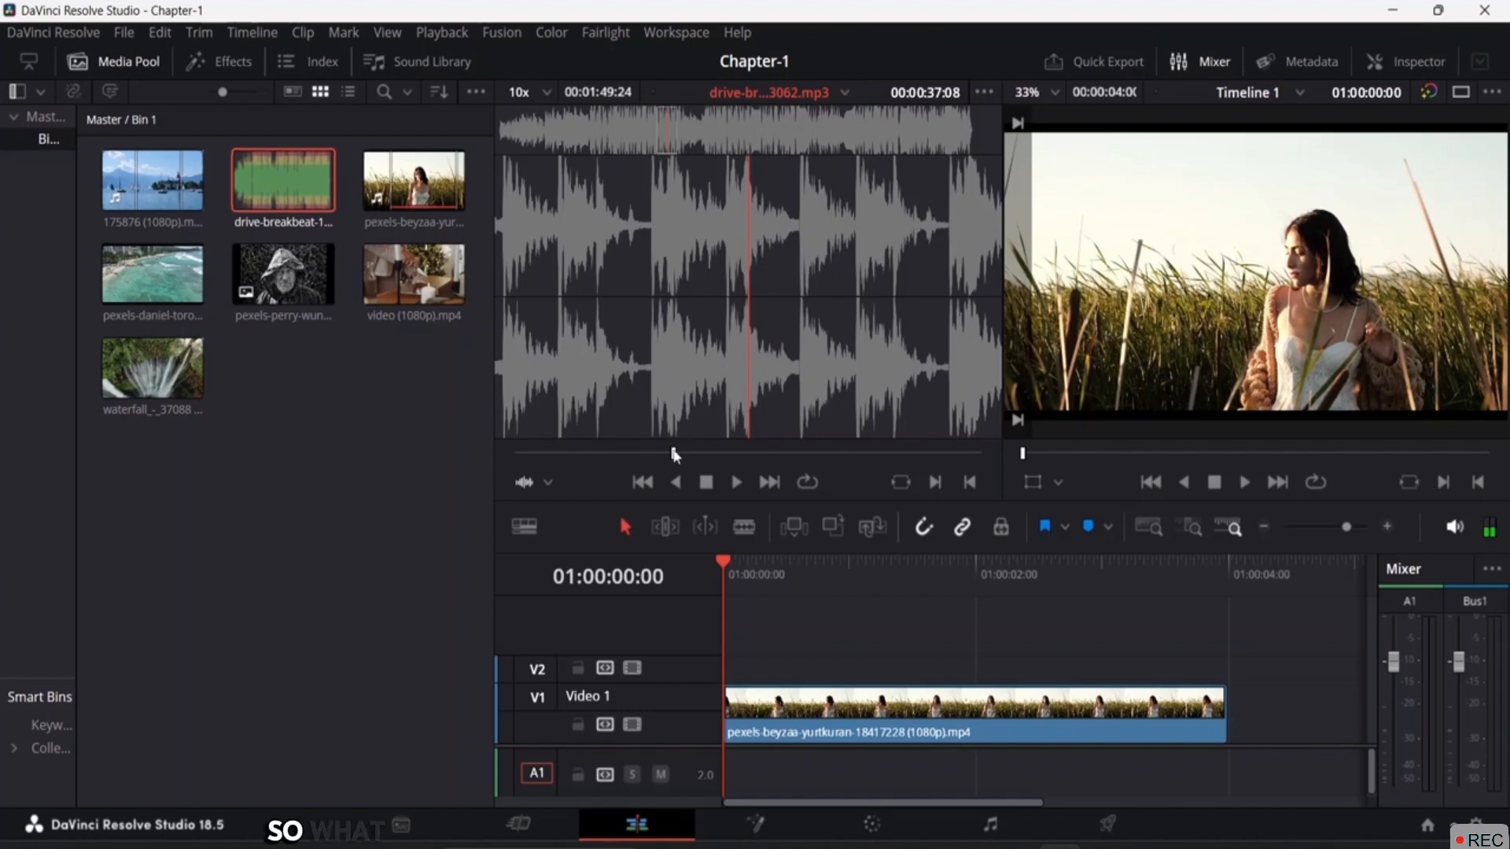
Play the drive-breakbeat audio from about 00:00:07:04 and mark an In point at about 12 seconds.
drag(674, 455, 545, 454)
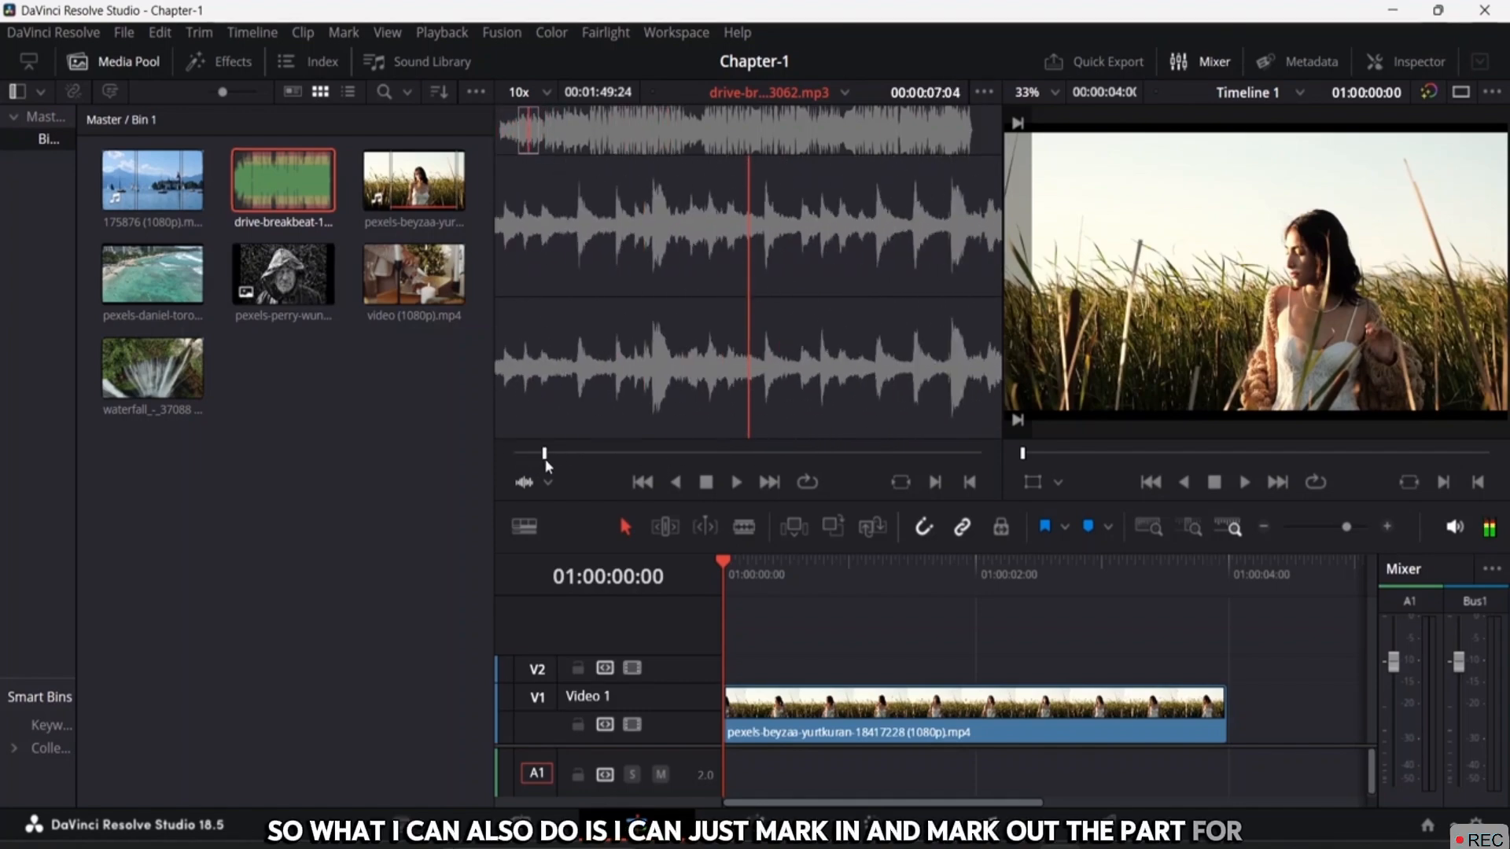
key(space)
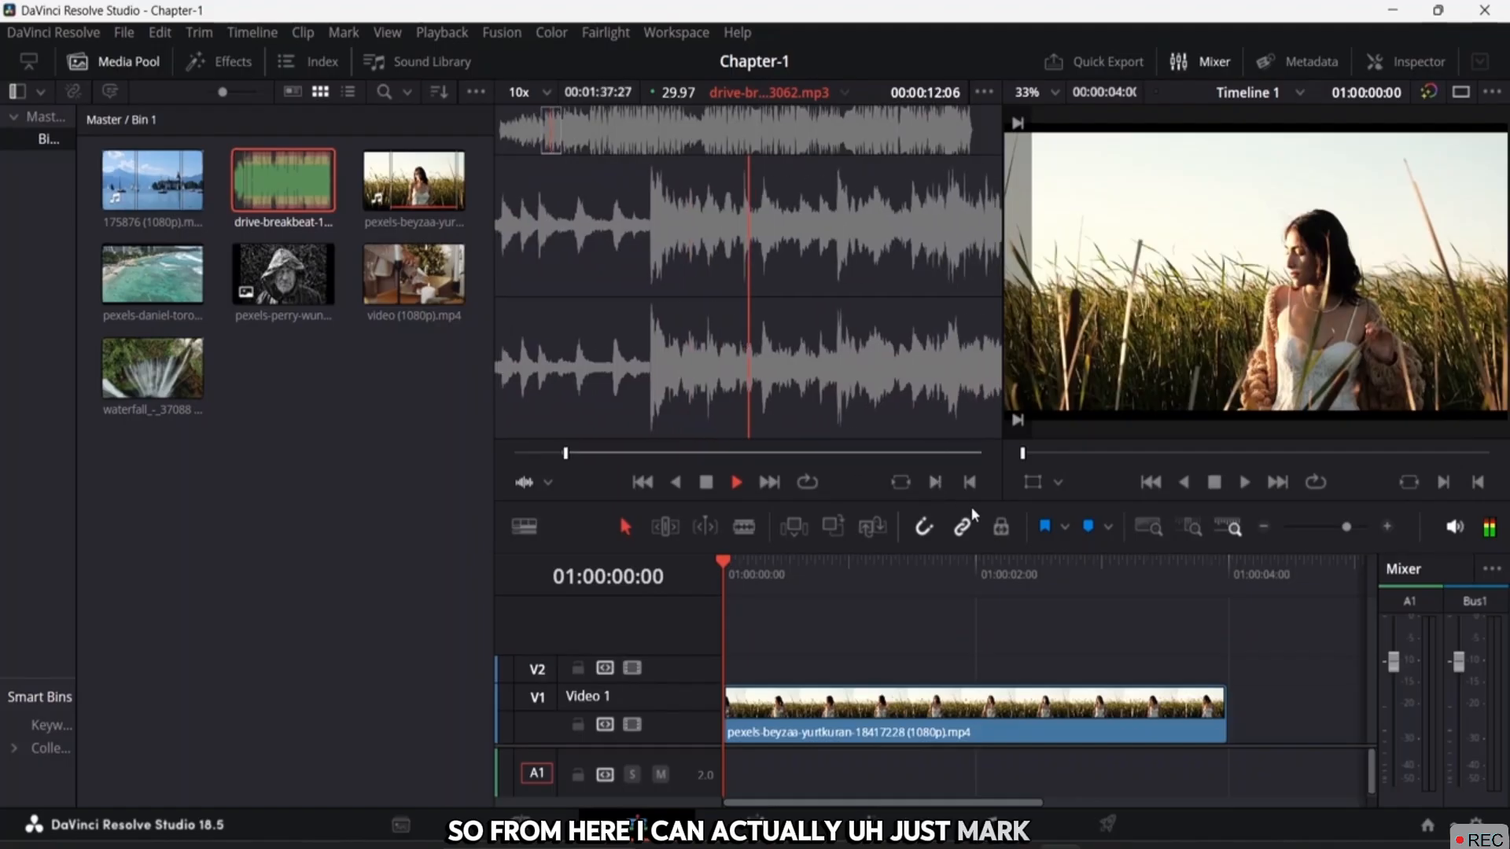
key(i)
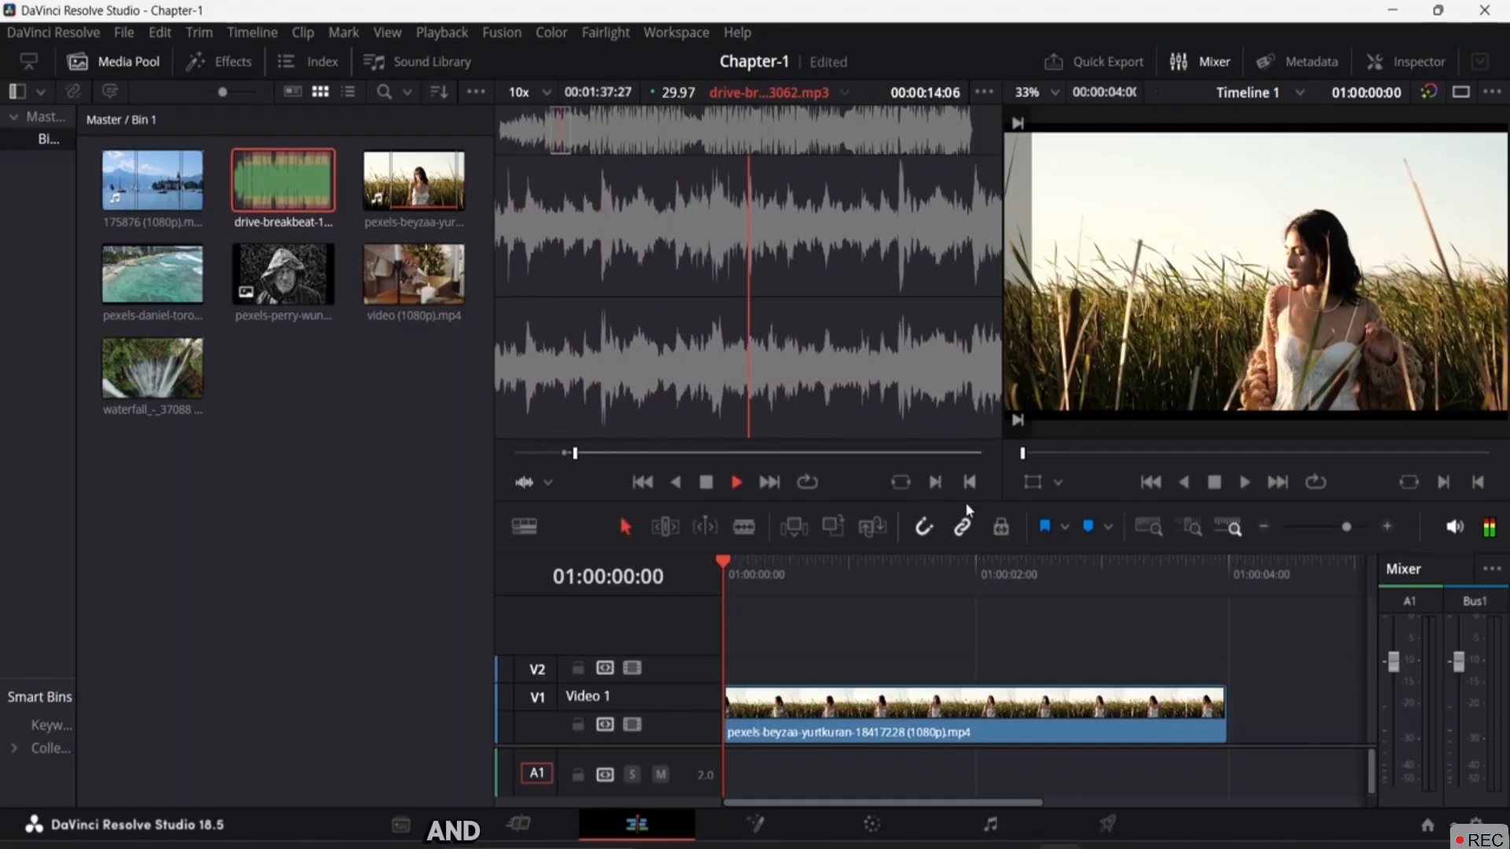
Mark an Out point on the drive-breakbeat audio for a 00:00:21:01 portion and place that portion at the start of Audio 1.
drag(579, 453, 647, 472)
key(space)
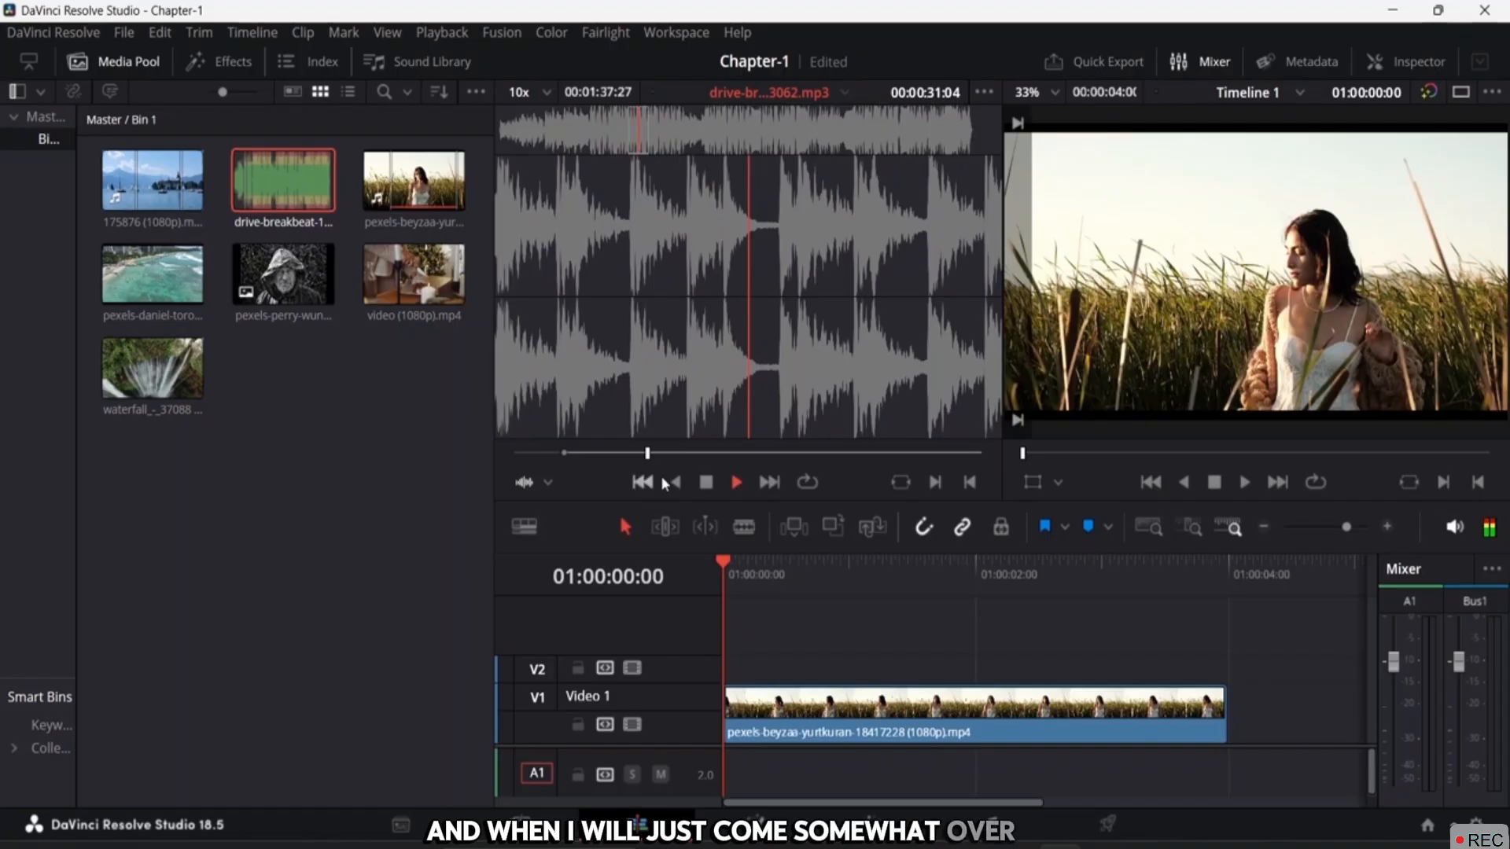
click(970, 482)
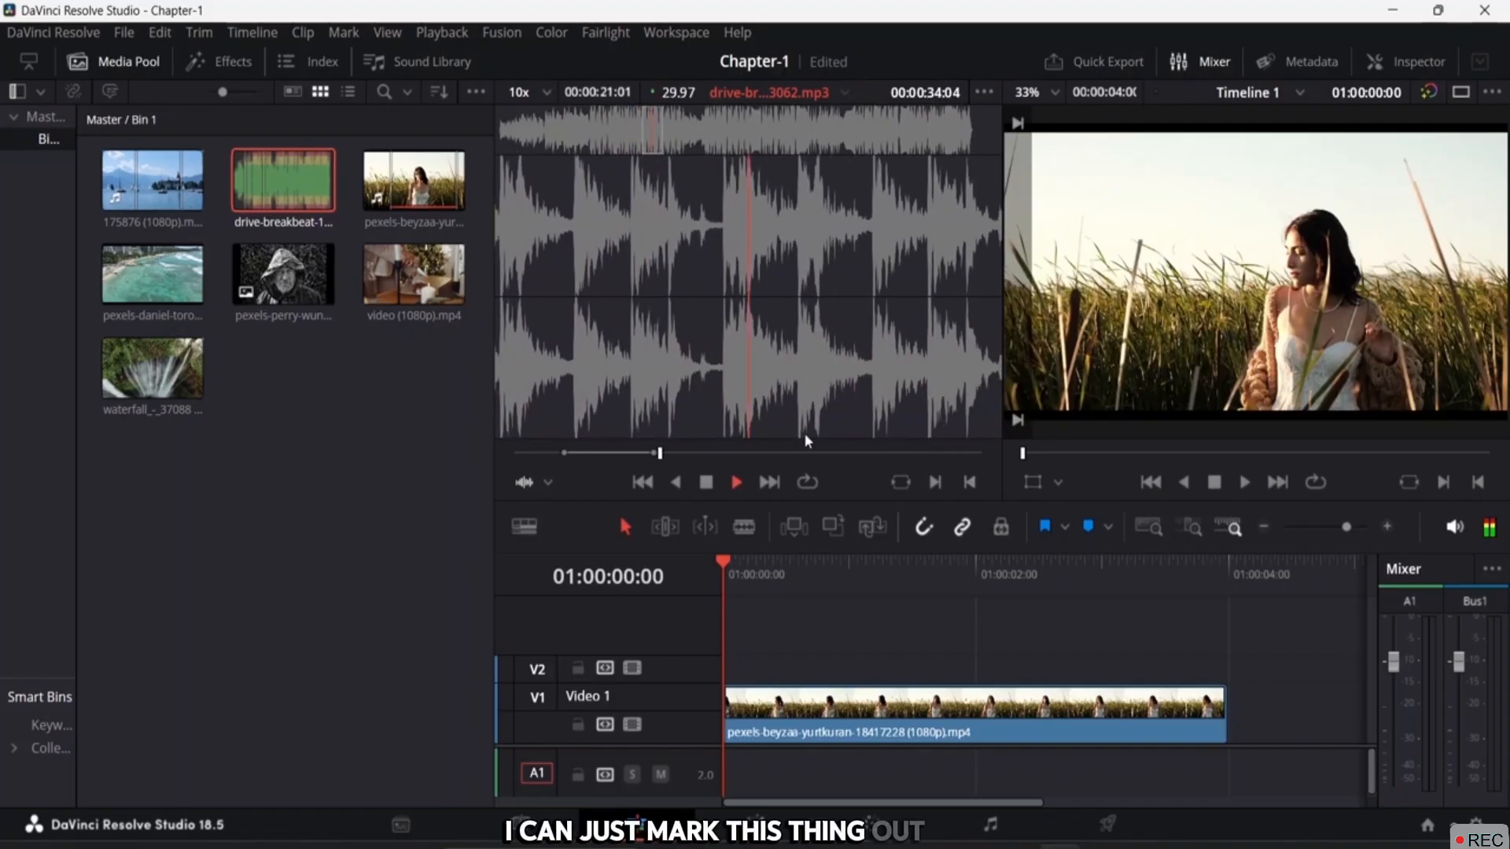
click(705, 482)
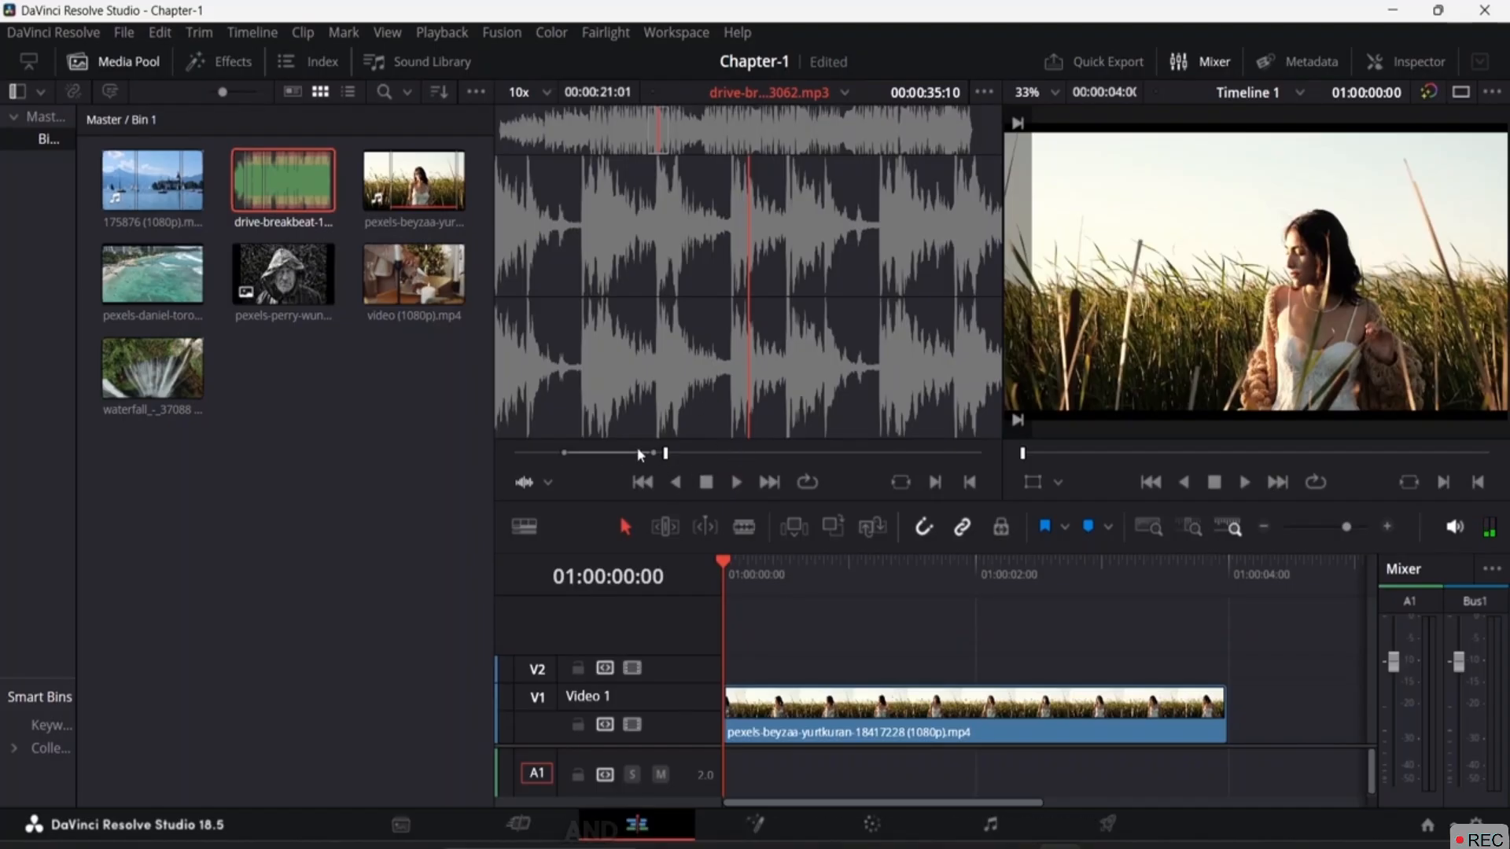
drag(769, 318, 728, 748)
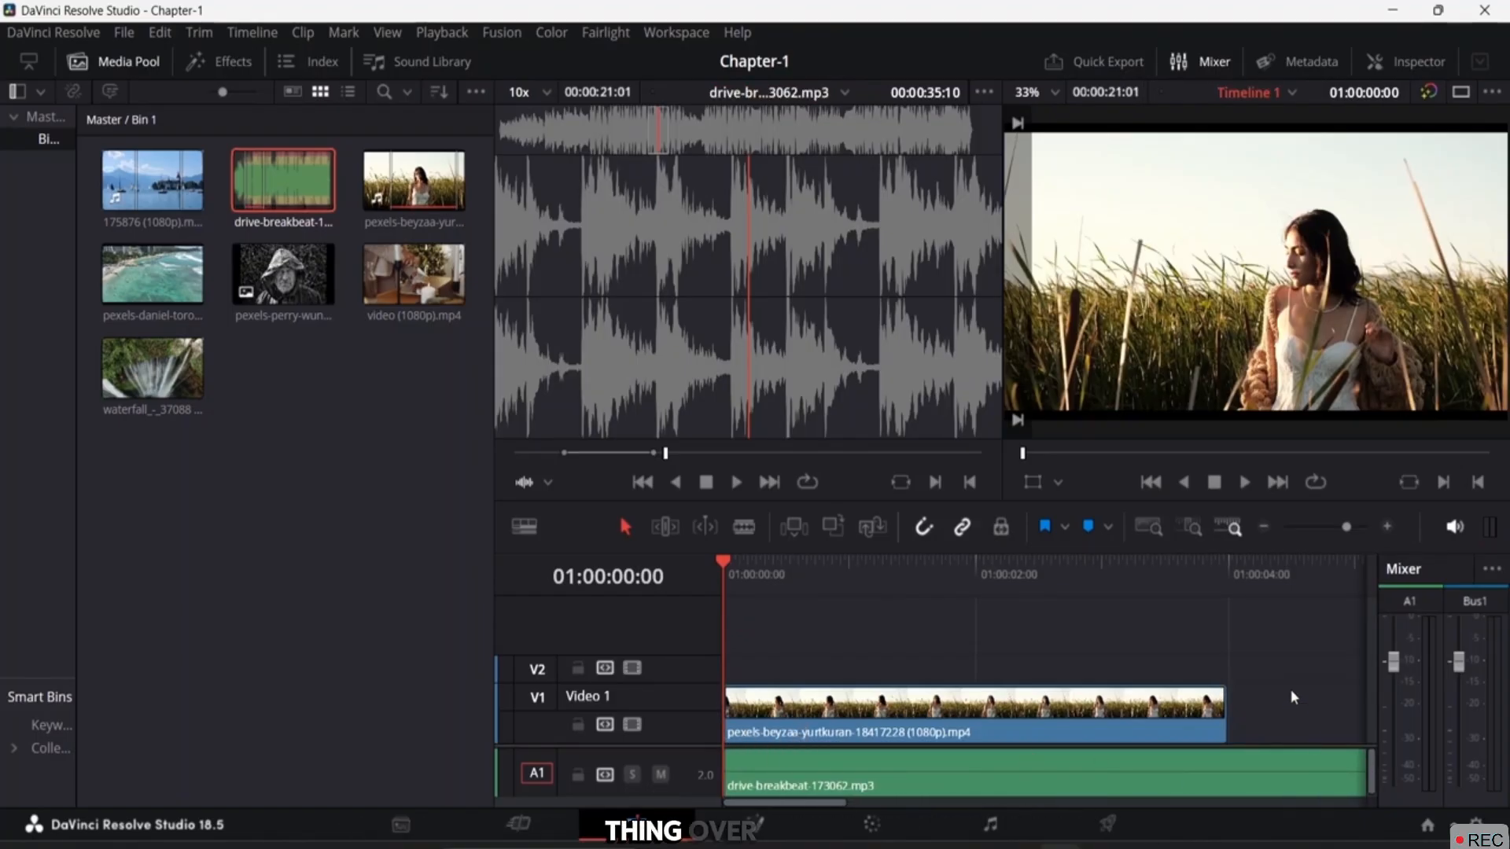
Trim the end of the drive-breakbeat clip on Audio 1 to match the Video 1 clip, and park the playhead at 01:00:01:12.
click(1321, 777)
scroll(1312, 757, down, 1)
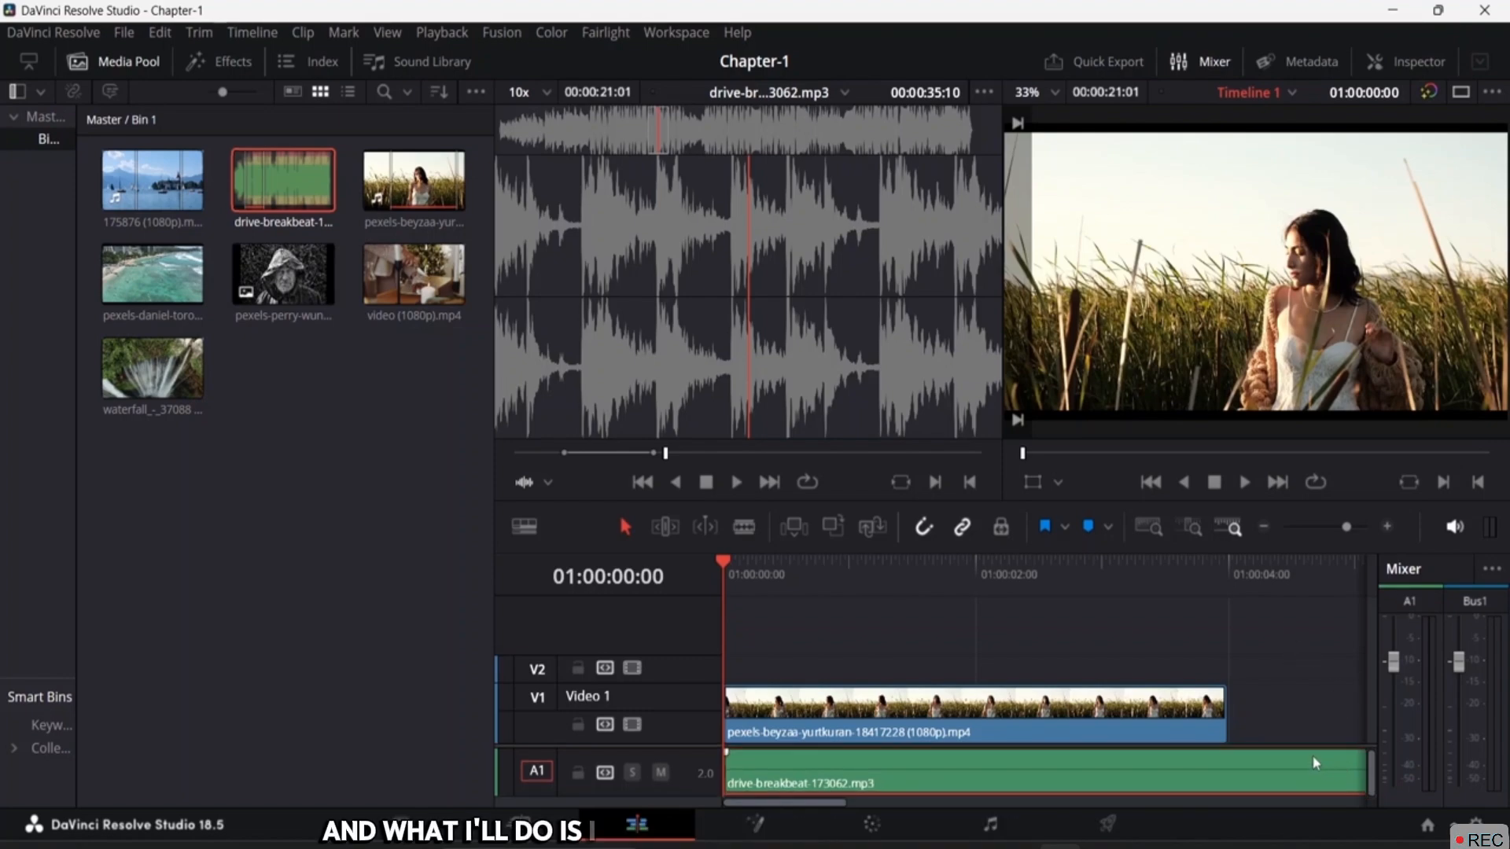
key(ctrl+minus)
key(ctrl+minus)
key(ctrl+minus)
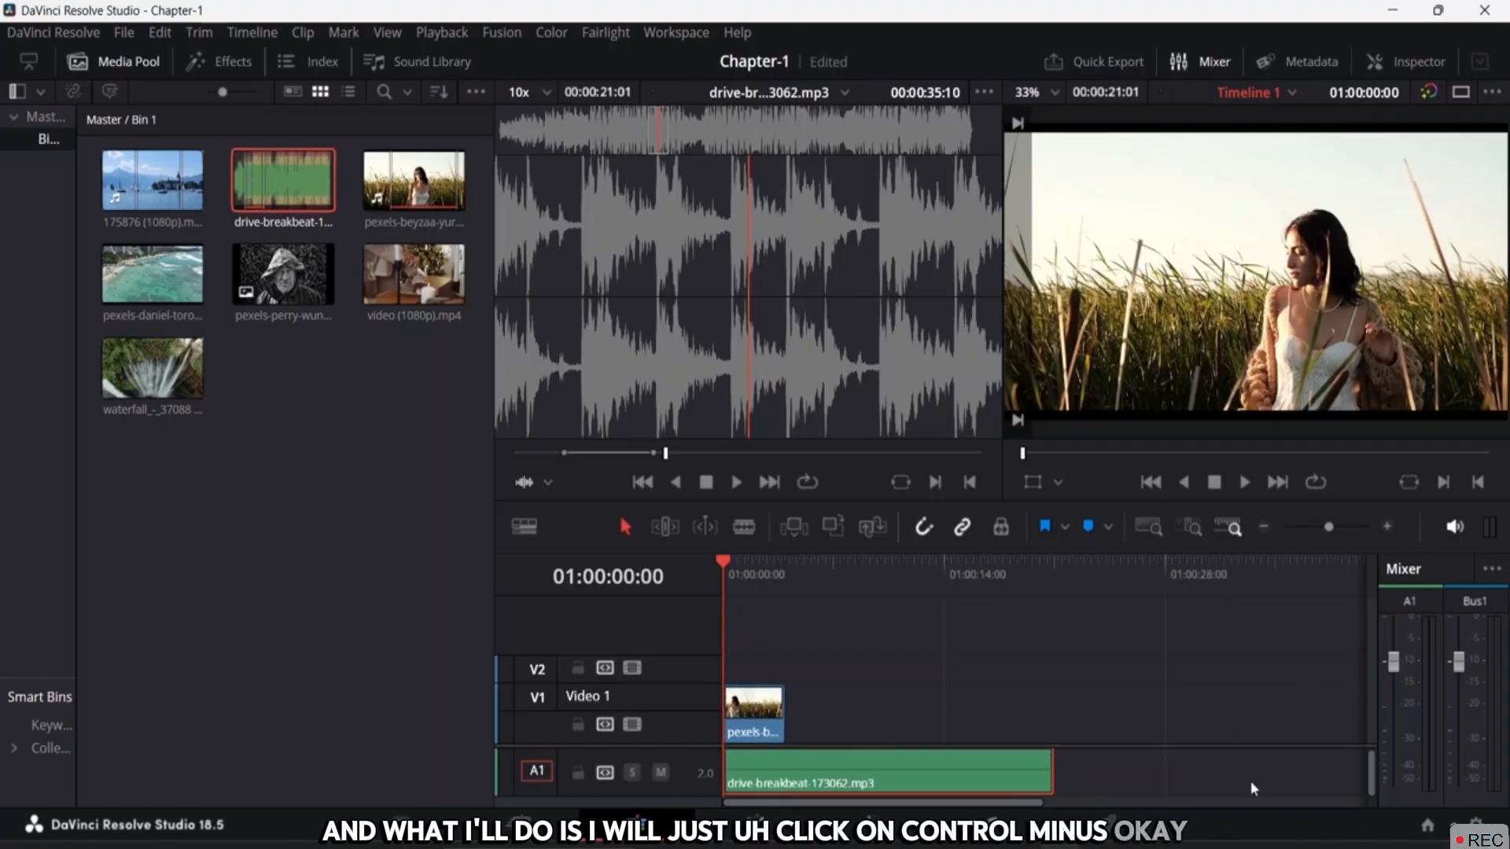
drag(1053, 768, 787, 769)
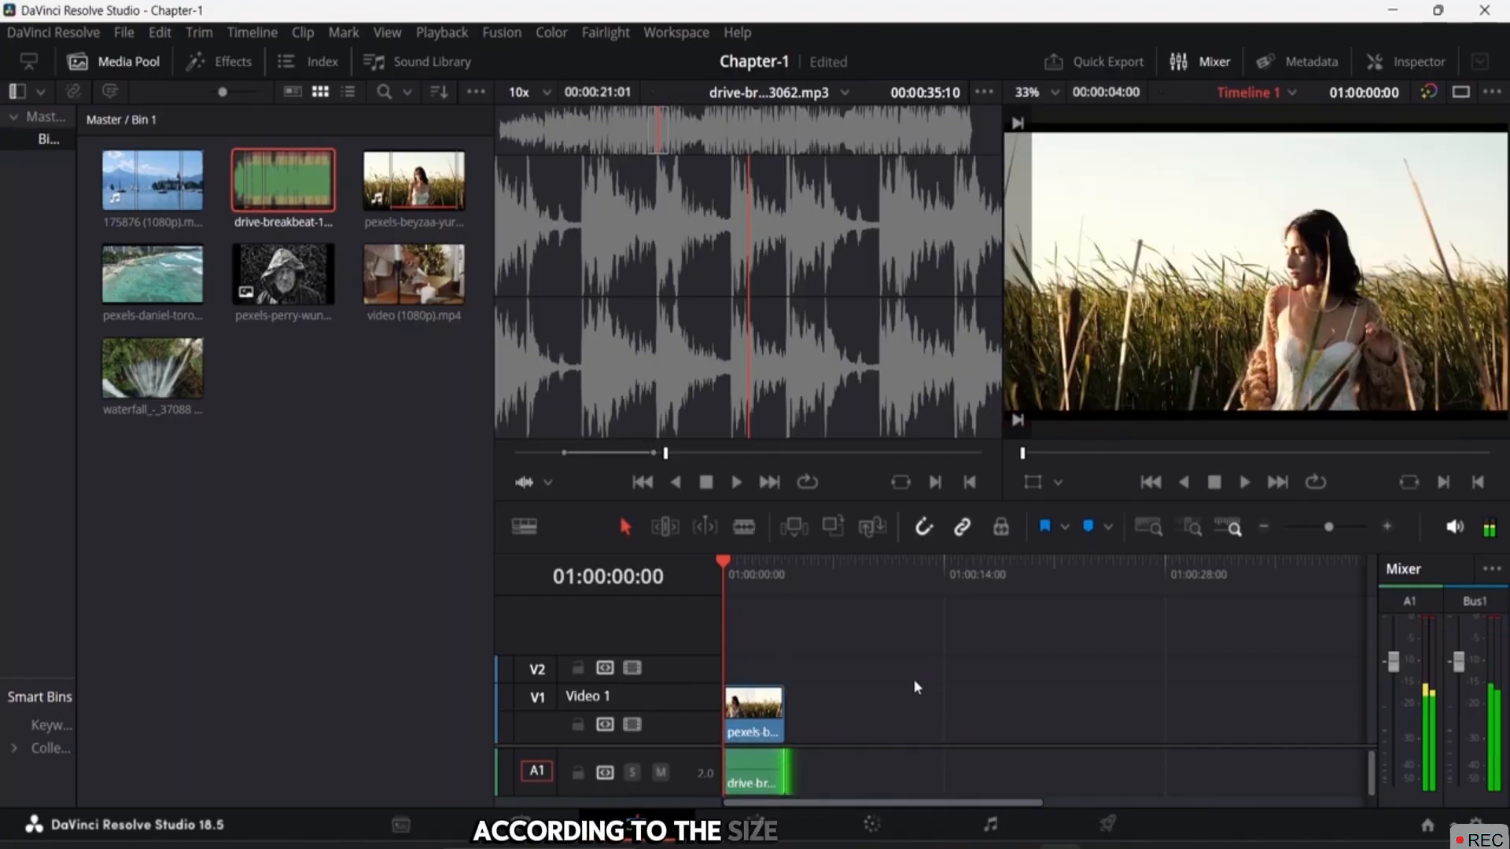
click(745, 560)
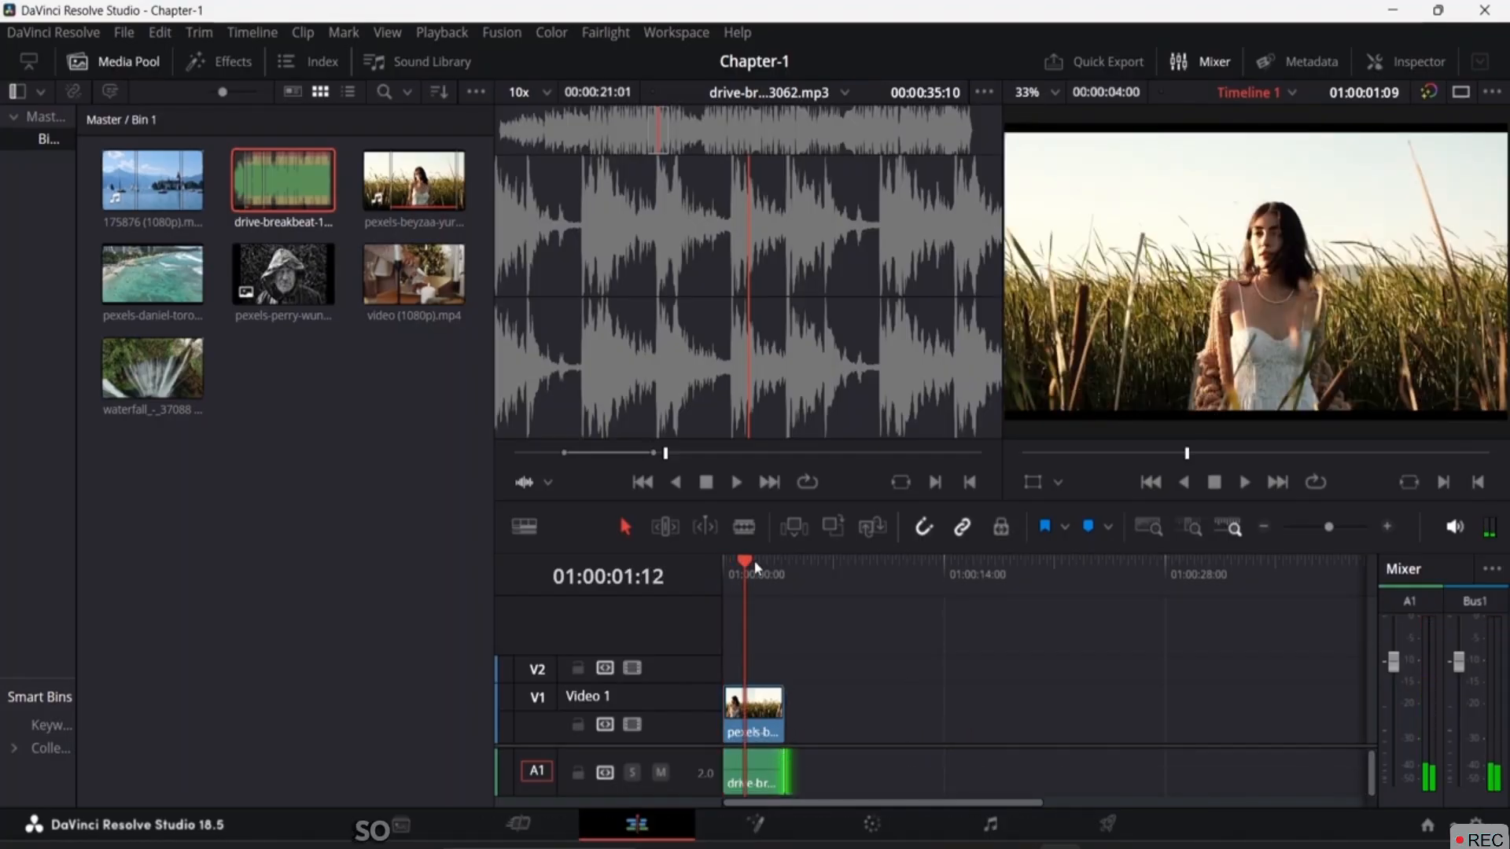
key(ctrl+equal)
key(ctrl+equal)
key(ctrl+equal)
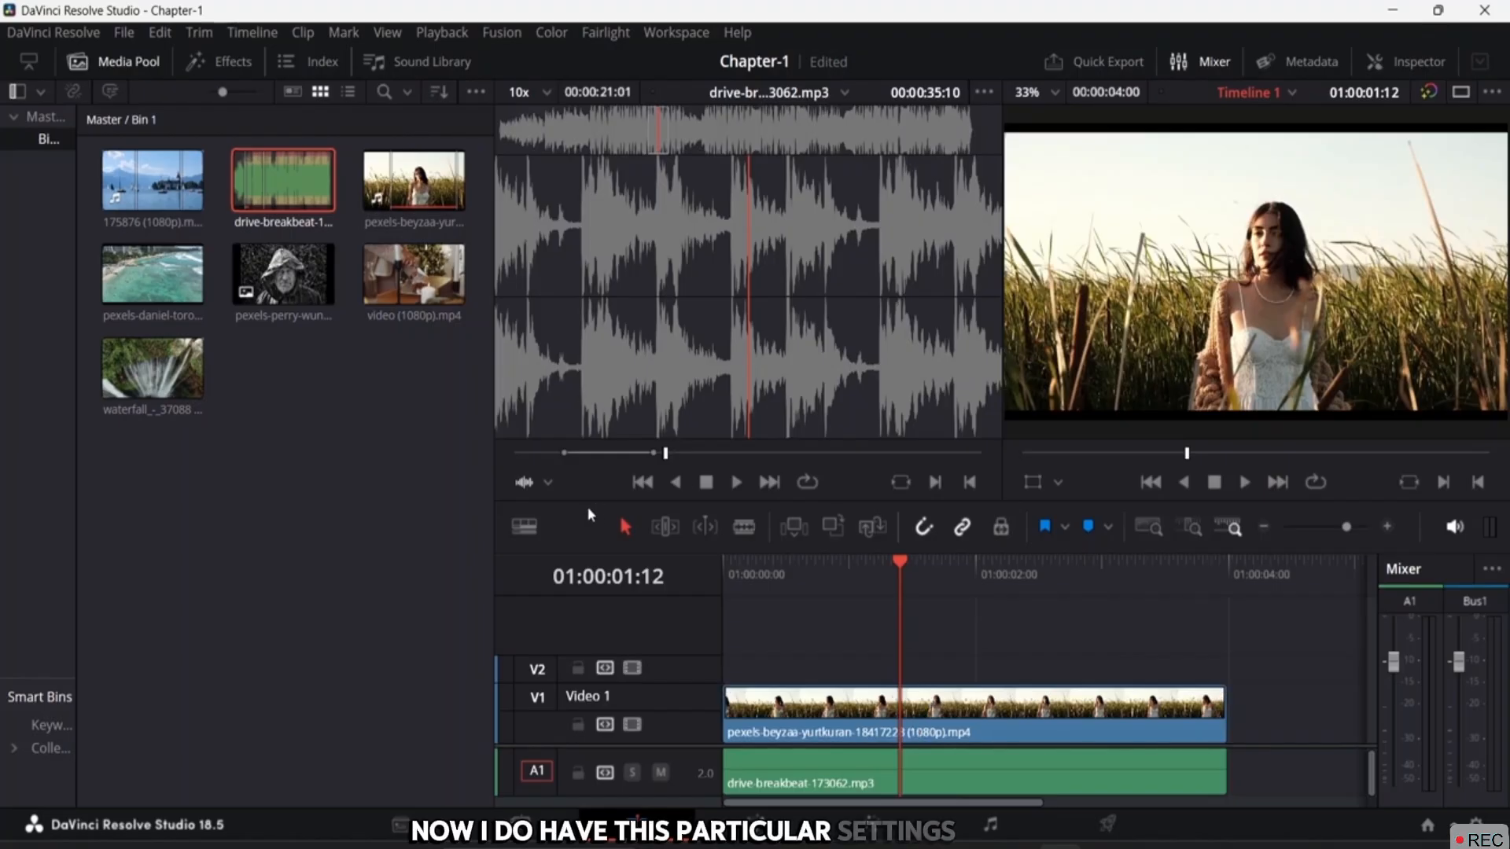
Review the source viewer's display modes and play the audio waveform at 1x zoom and again at 10x.
click(541, 485)
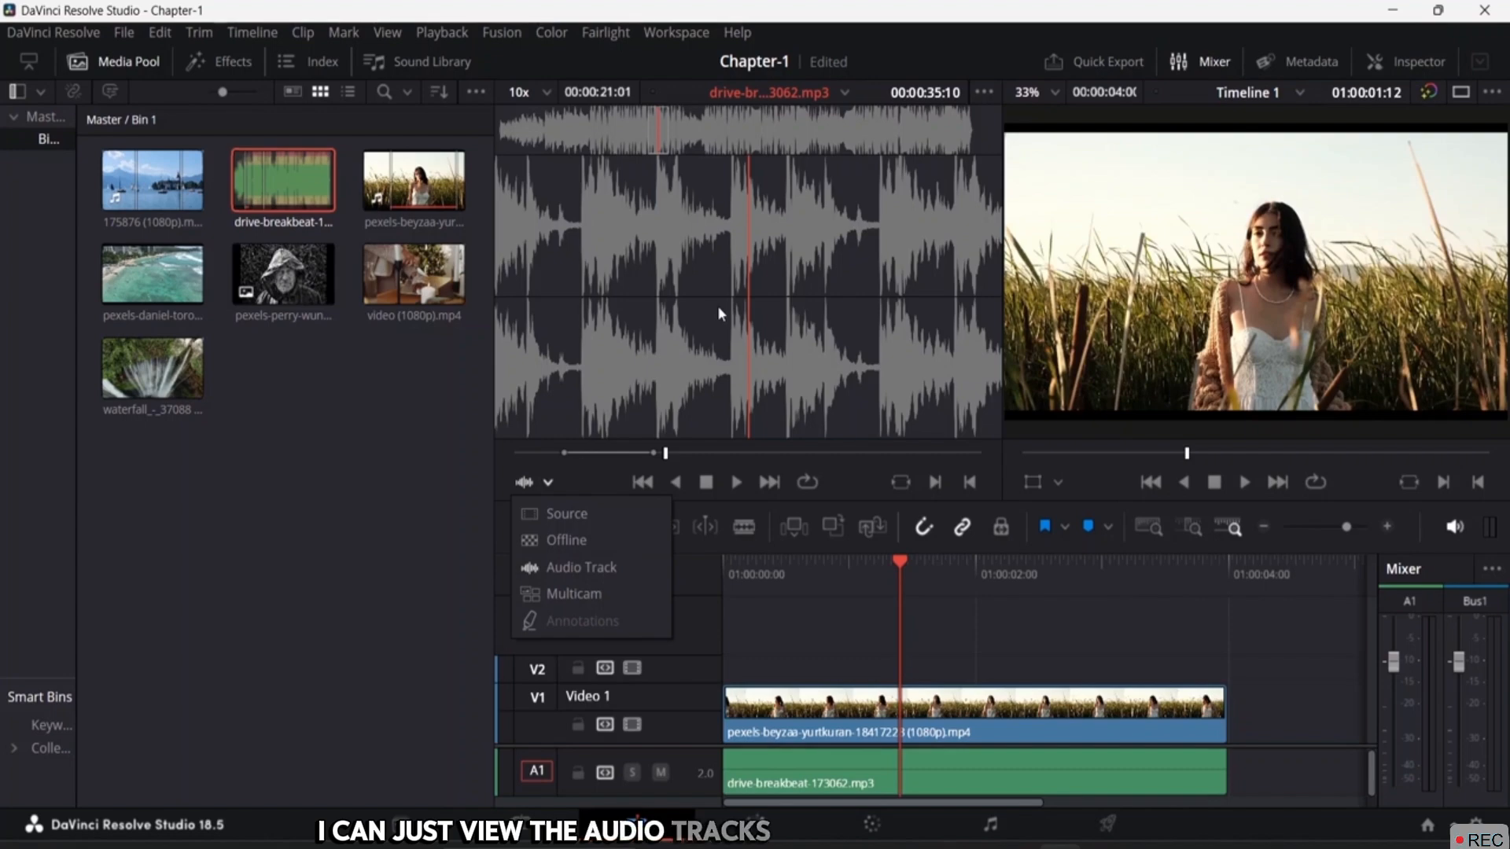
click(530, 94)
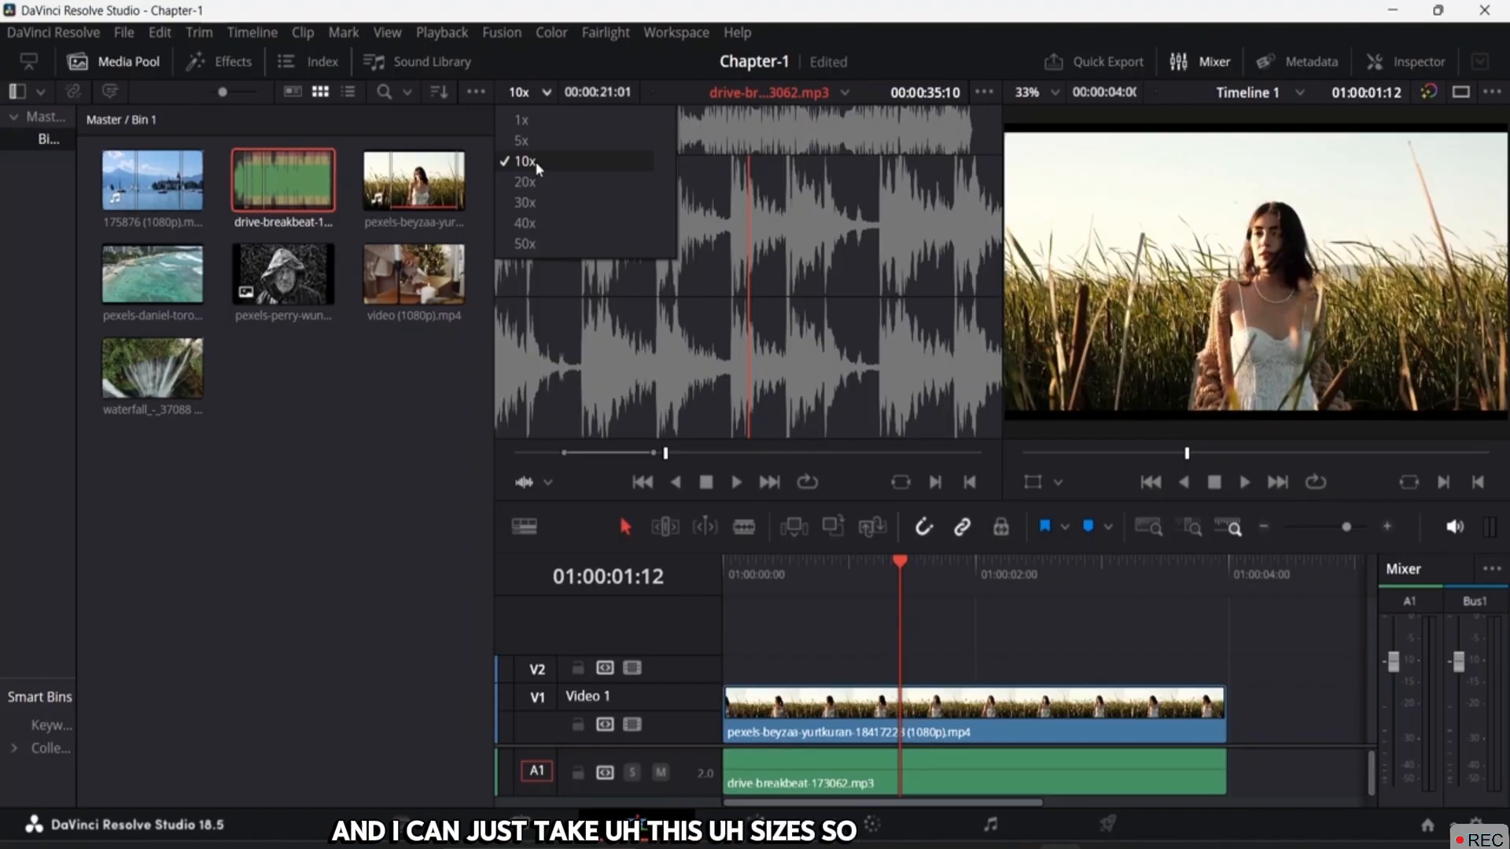
click(541, 122)
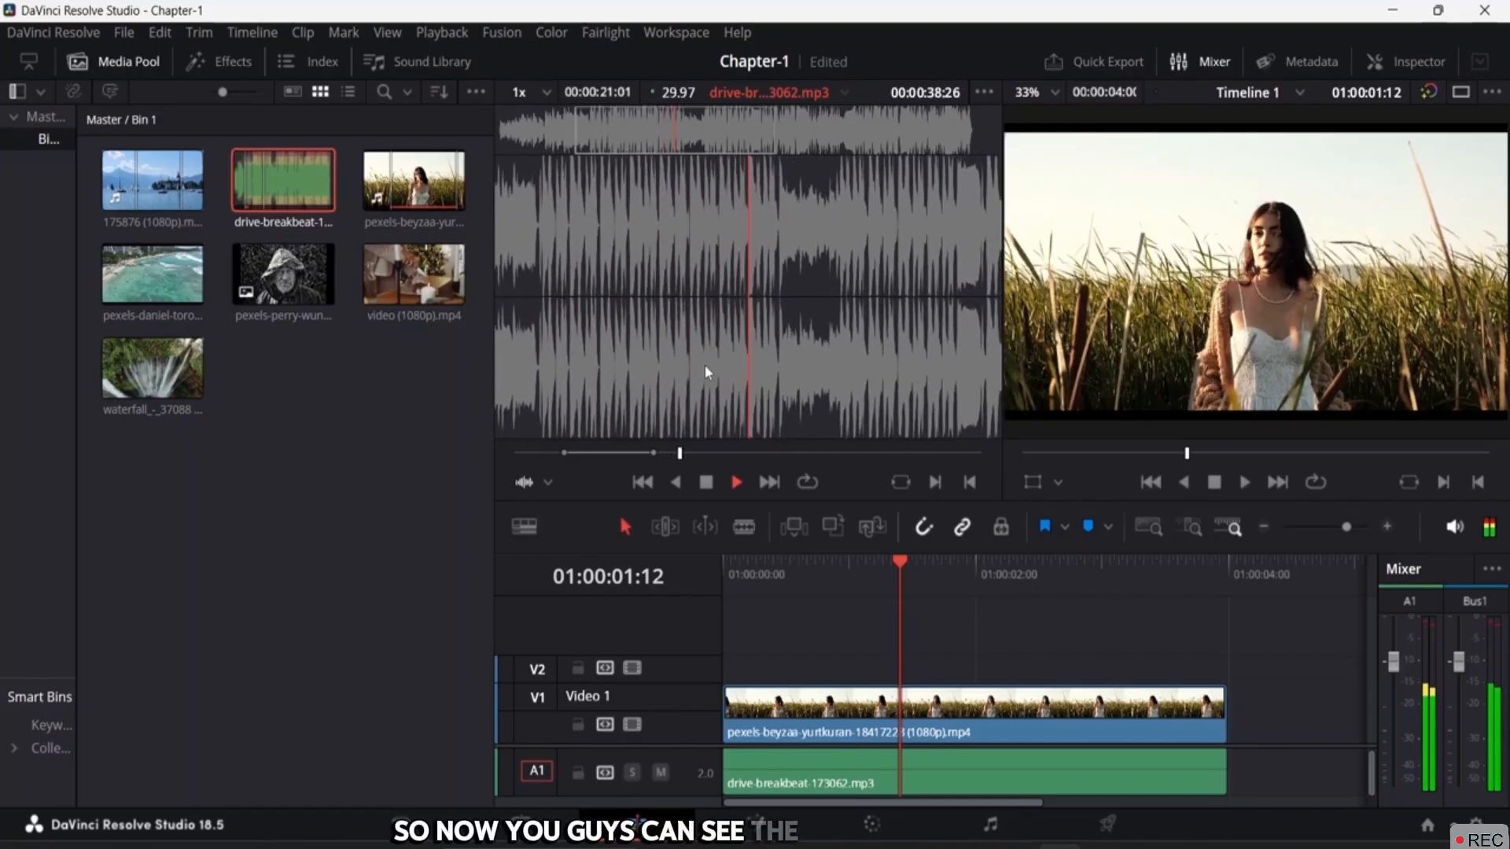
click(541, 92)
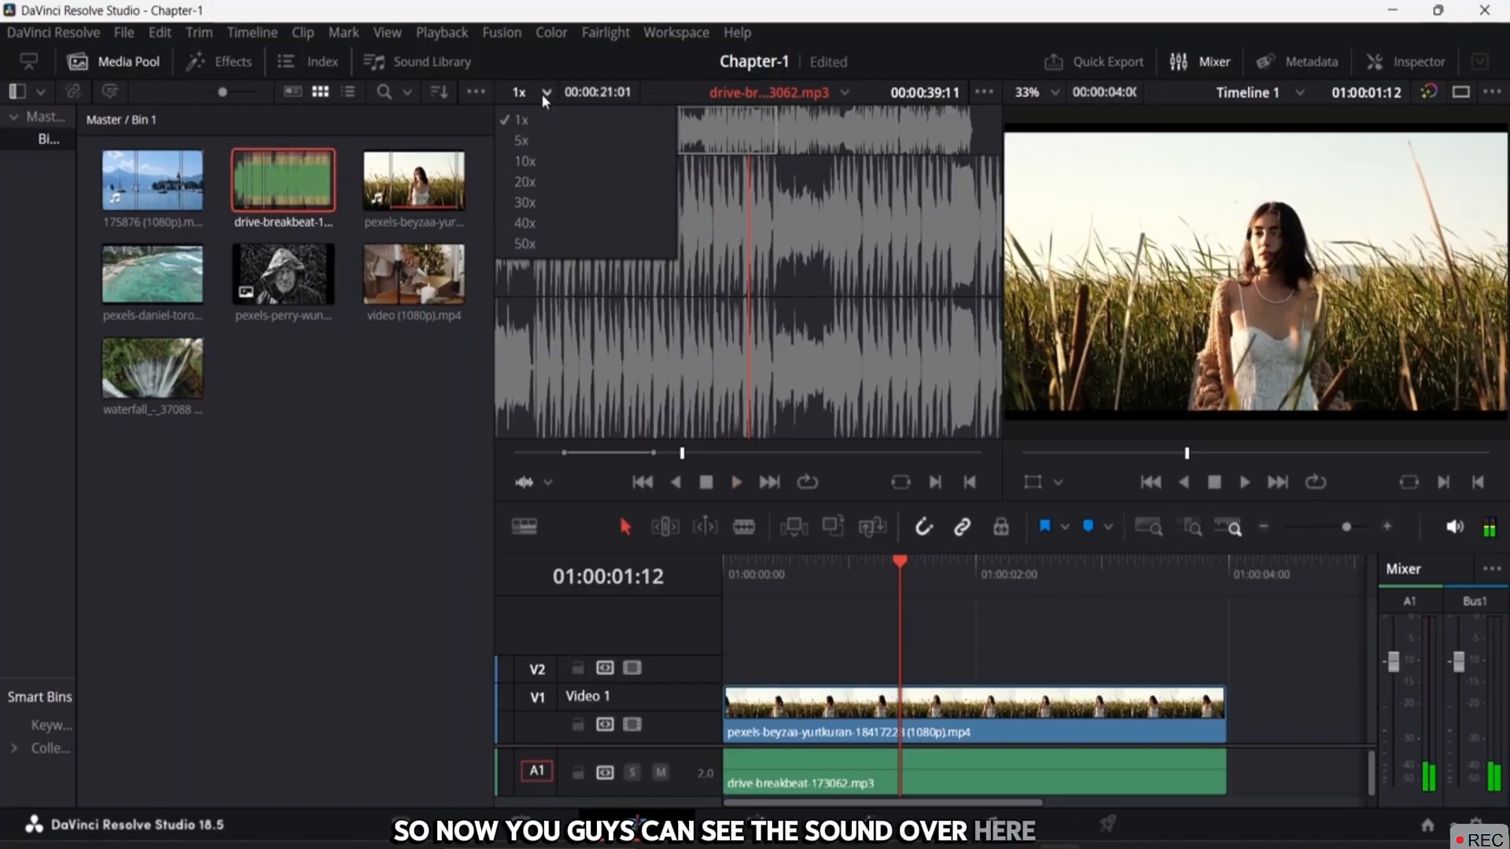
click(541, 156)
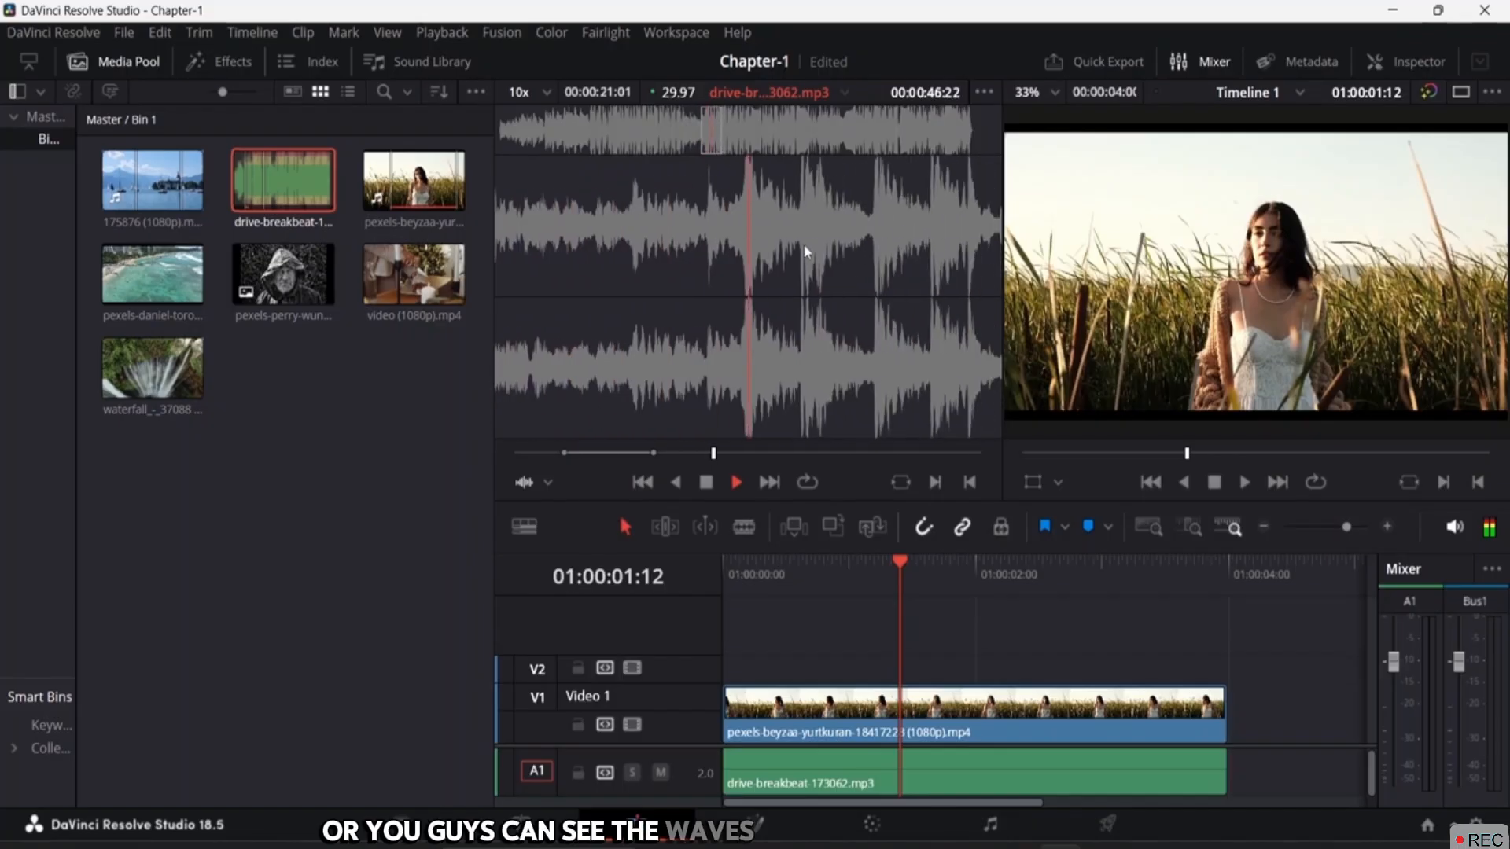
key(space)
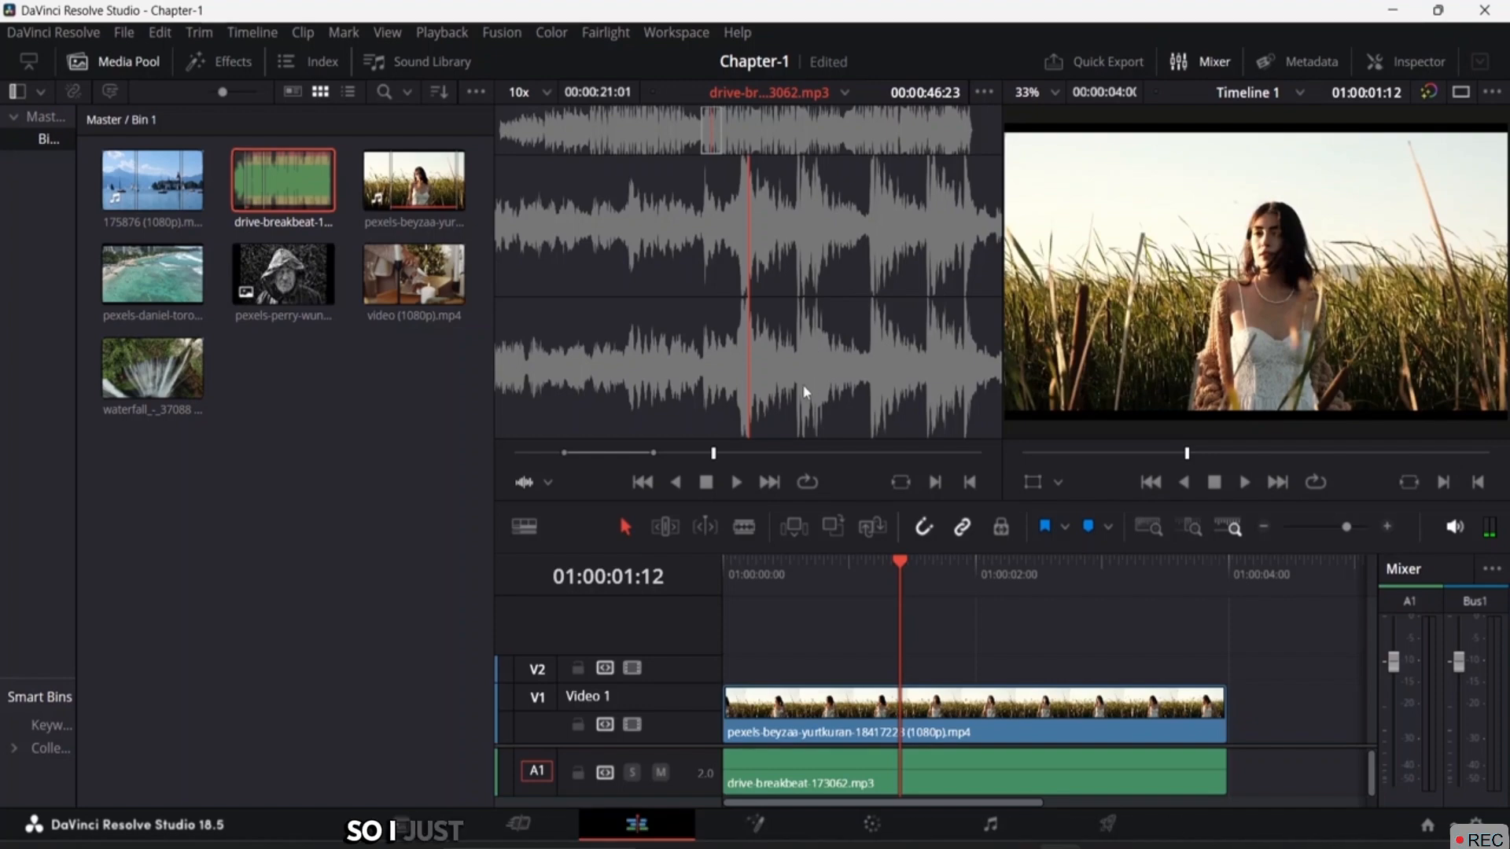
Switch the source viewer from the Audio Track display to Source and play the drive-breakbeat audio in it.
click(542, 482)
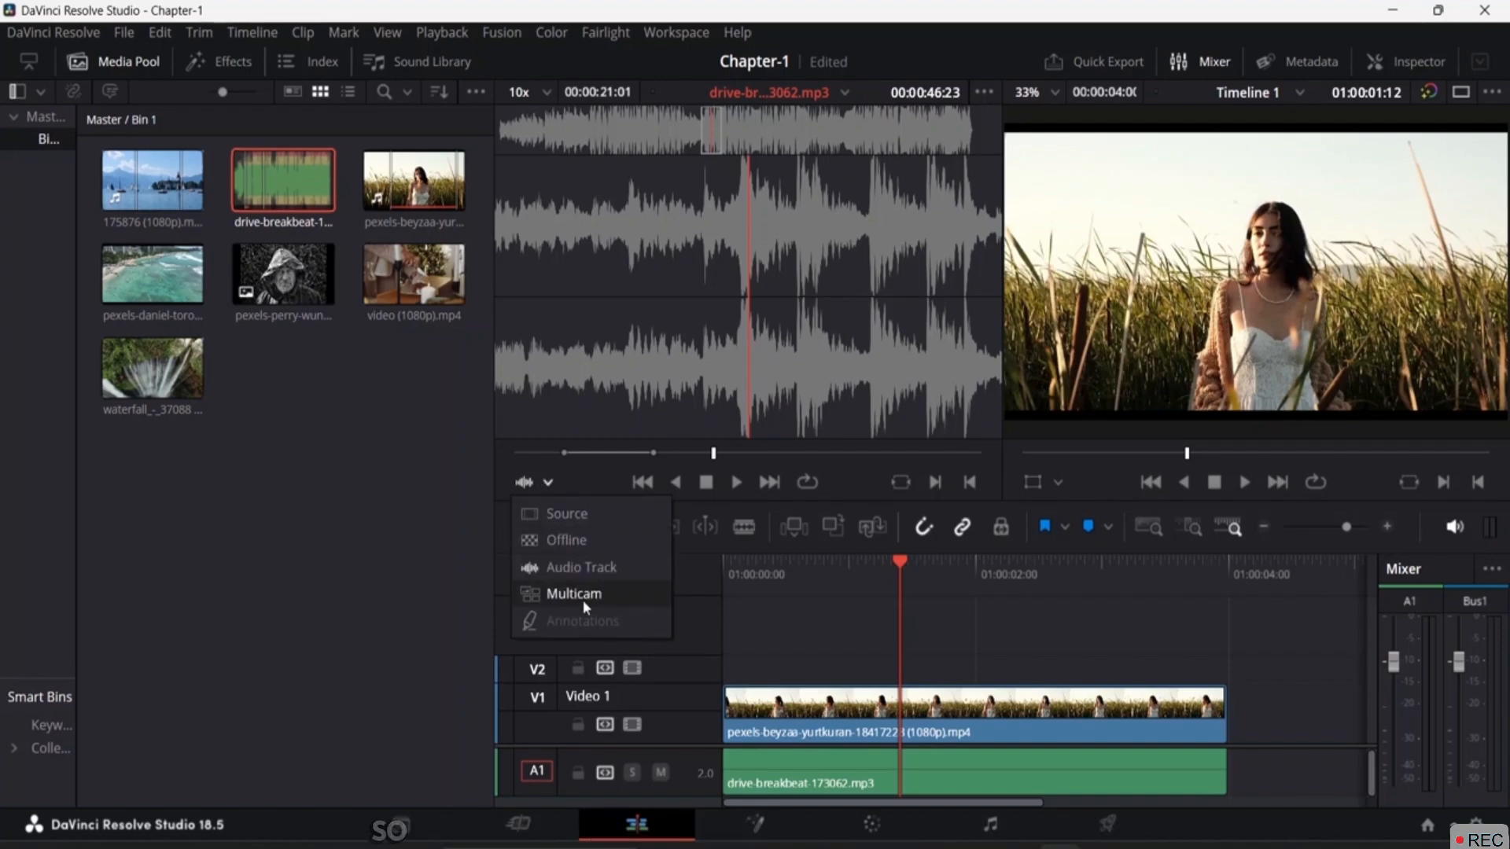
click(588, 515)
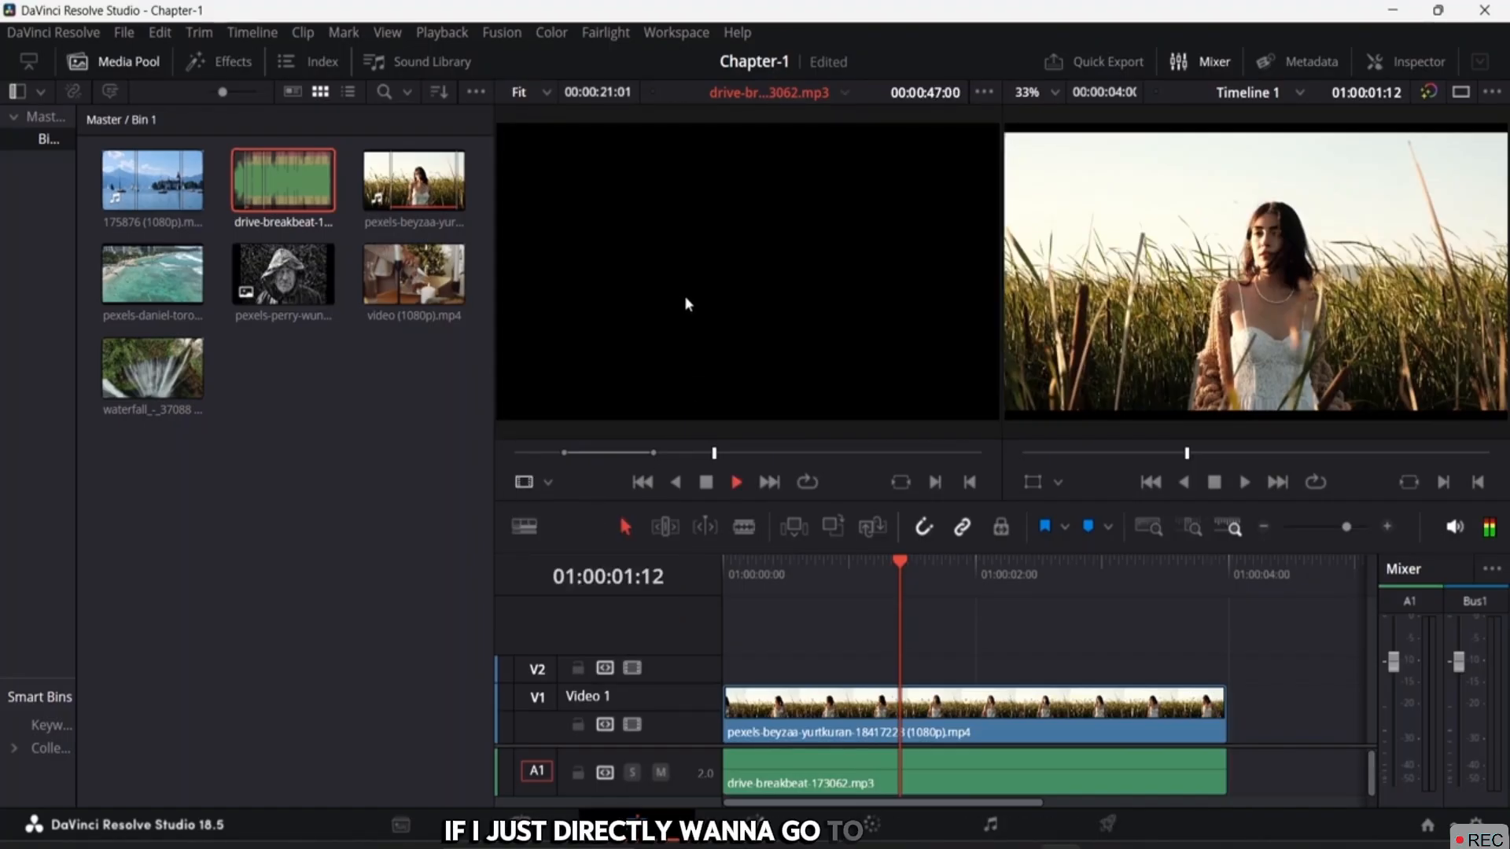
key(space)
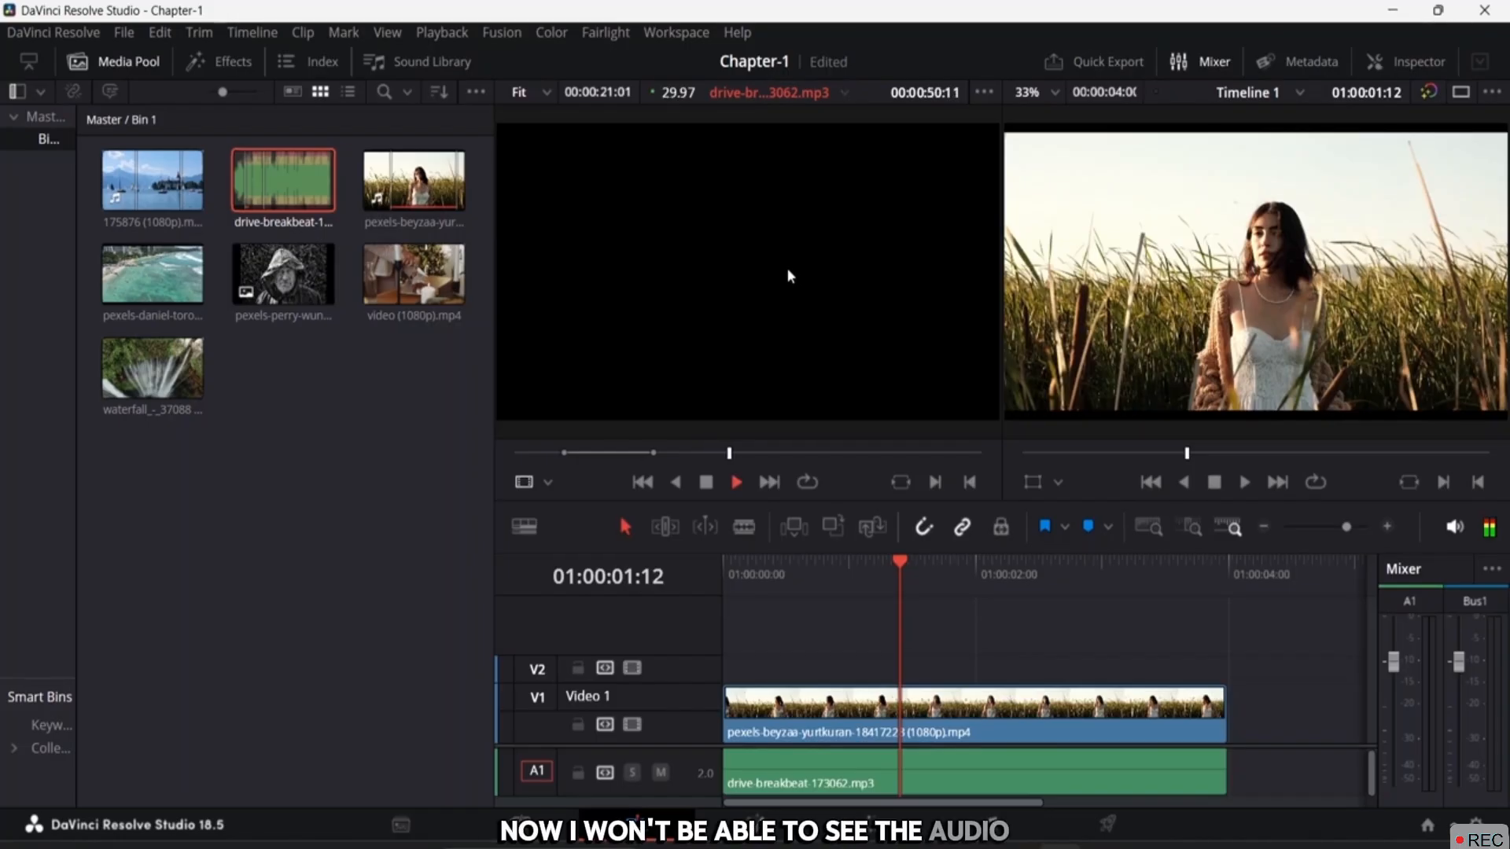
key(space)
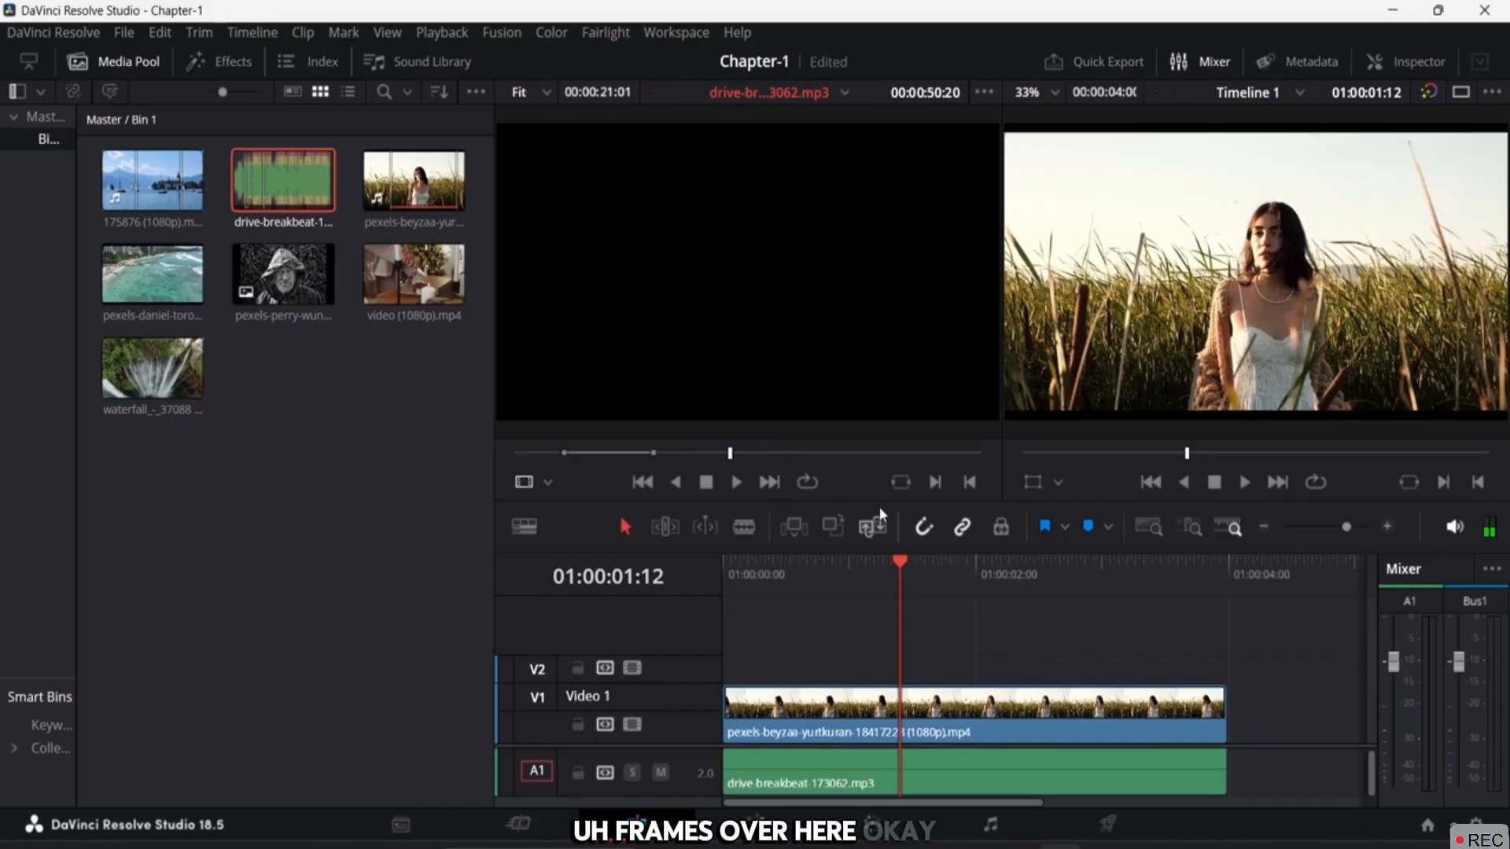
Play Timeline 1 from the start to check the video and music together.
drag(903, 563, 689, 573)
key(space)
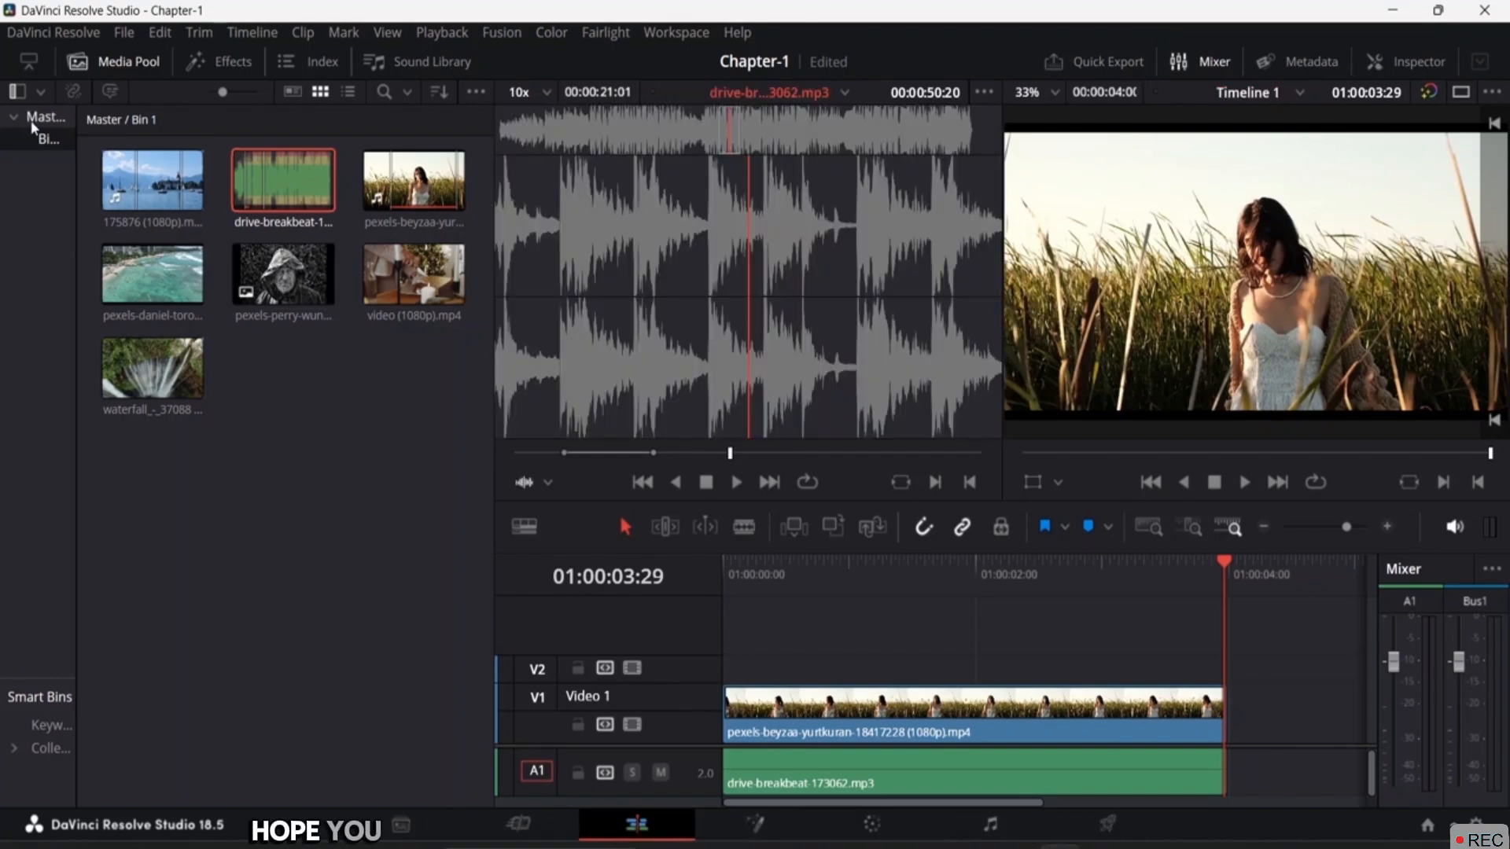
Show the Master bin's contents and load the drive-breakbeat clip from Audio 1 into the source viewer.
click(33, 120)
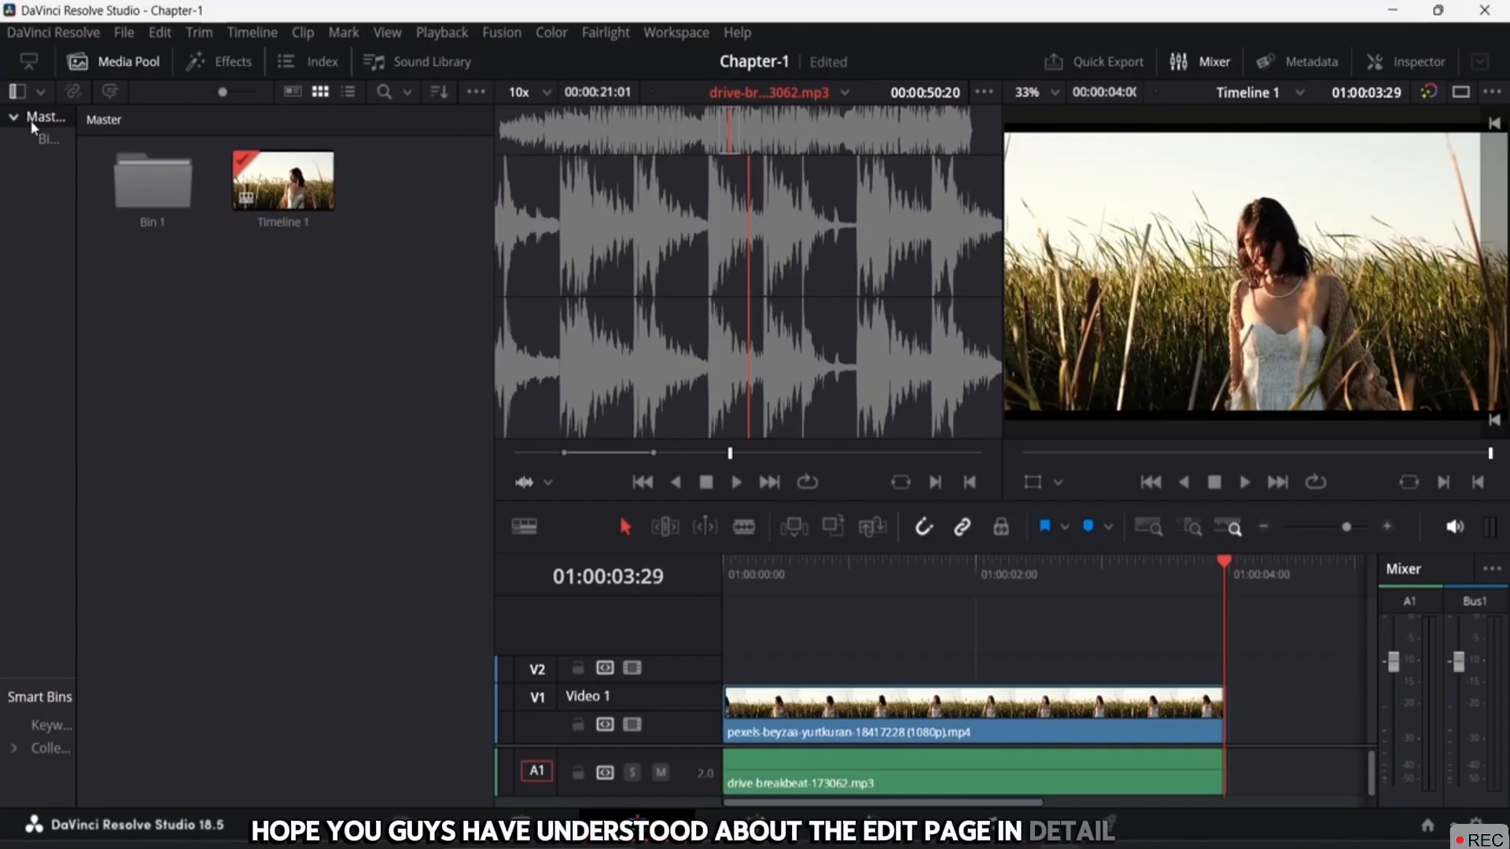
double_click(851, 777)
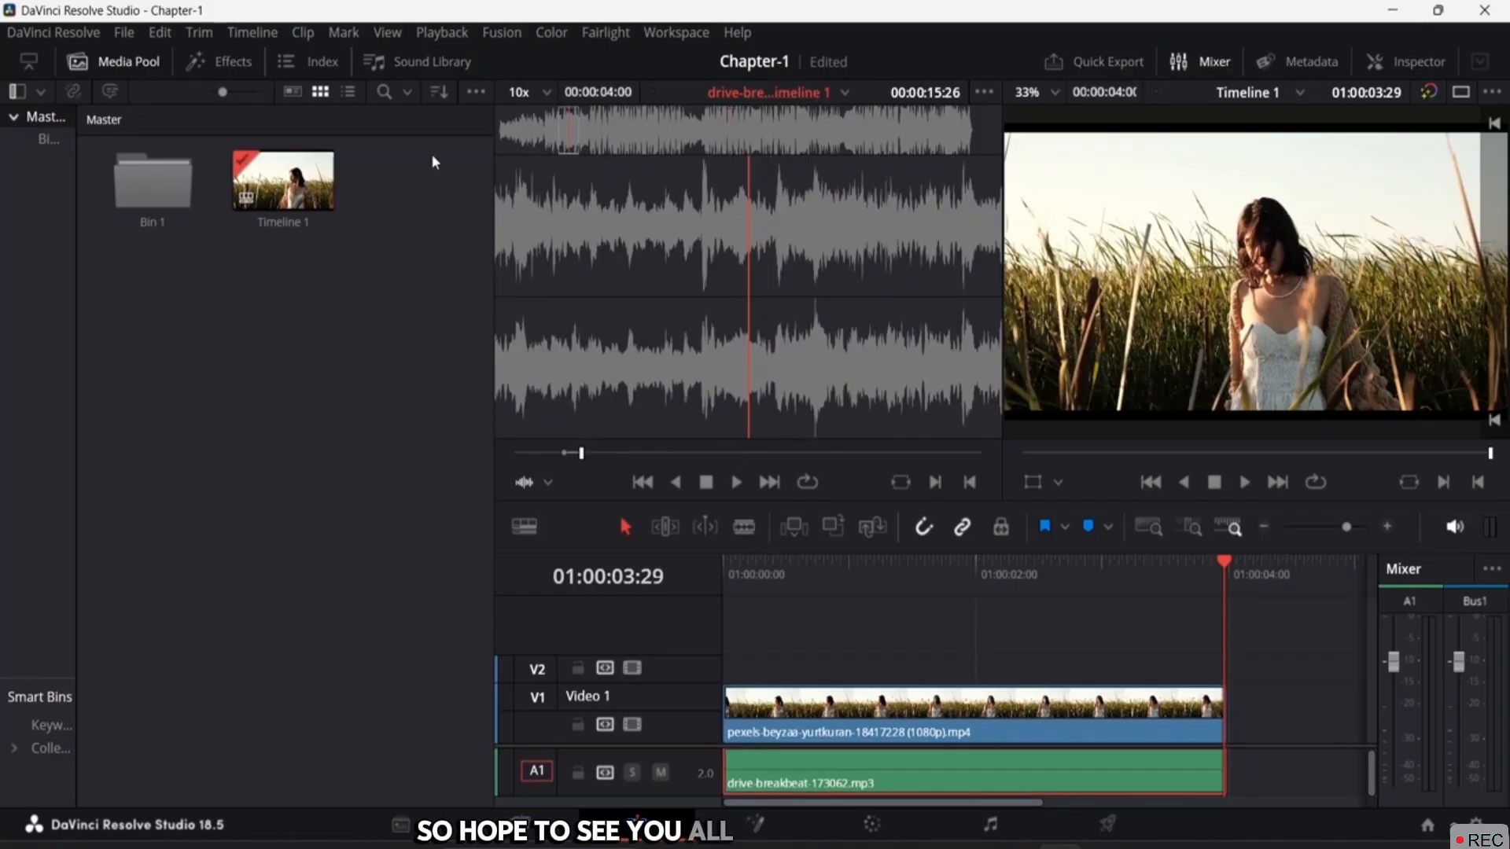
Hide the Media Pool and resize the viewers against the timeline, ending with small viewers and a tall timeline area.
click(140, 69)
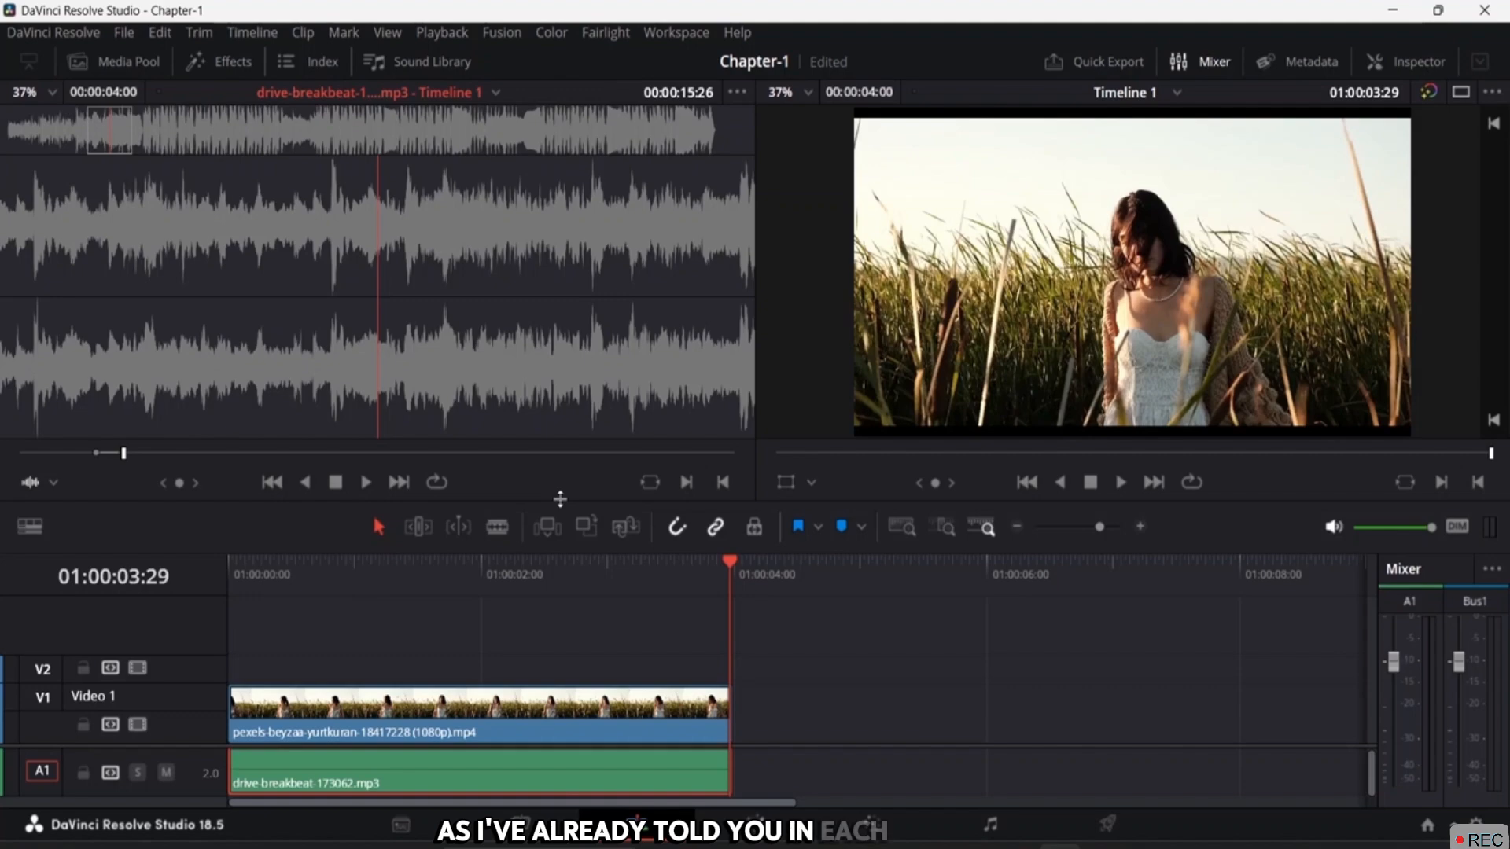
drag(560, 499, 578, 690)
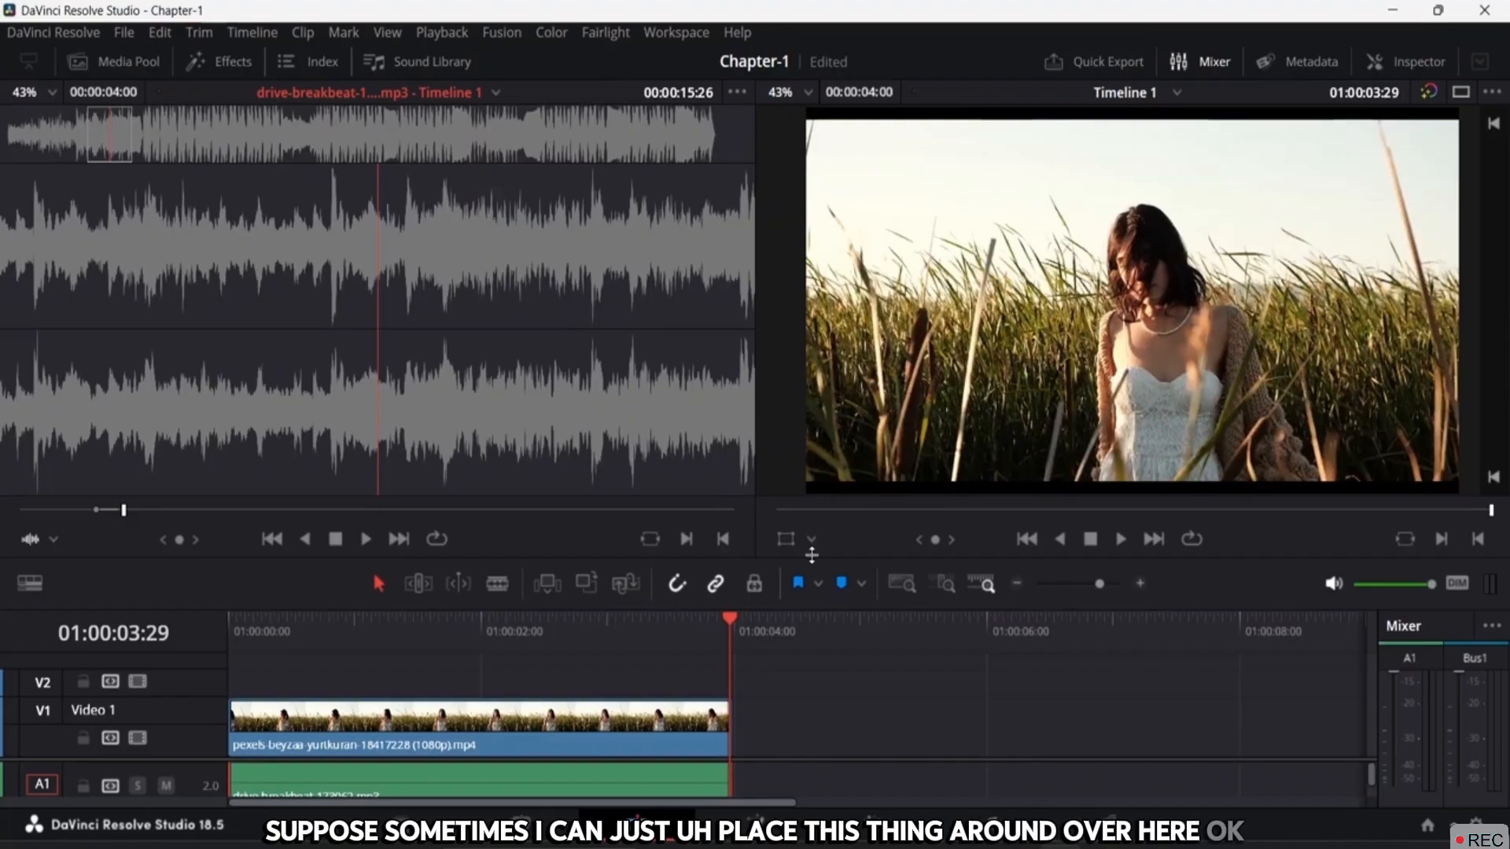
drag(811, 555, 870, 550)
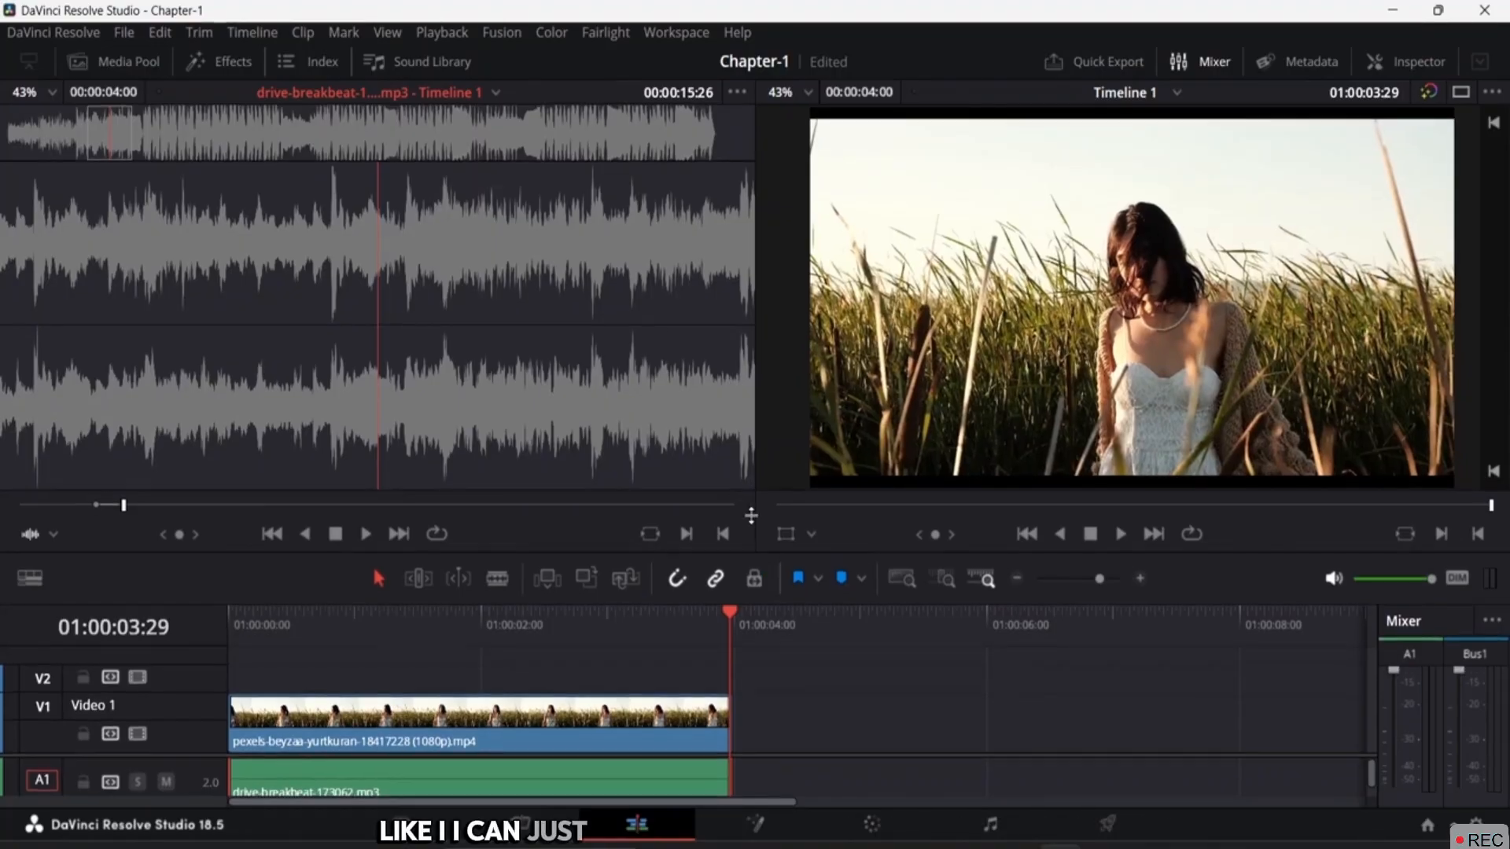
drag(774, 555, 746, 116)
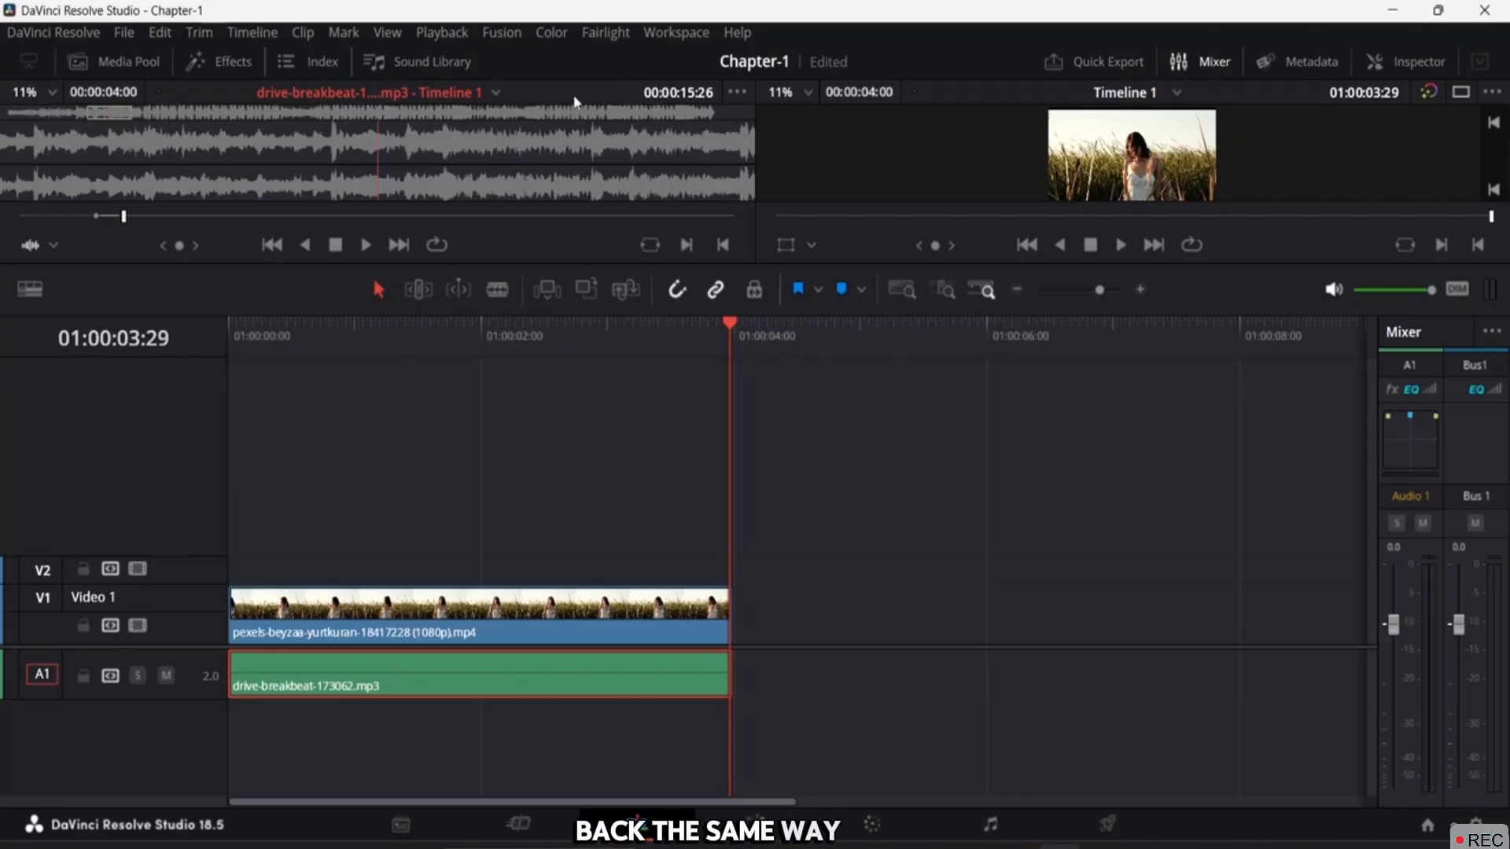
Reset the UI layout to its default arrangement and hide the Media Pool.
click(677, 32)
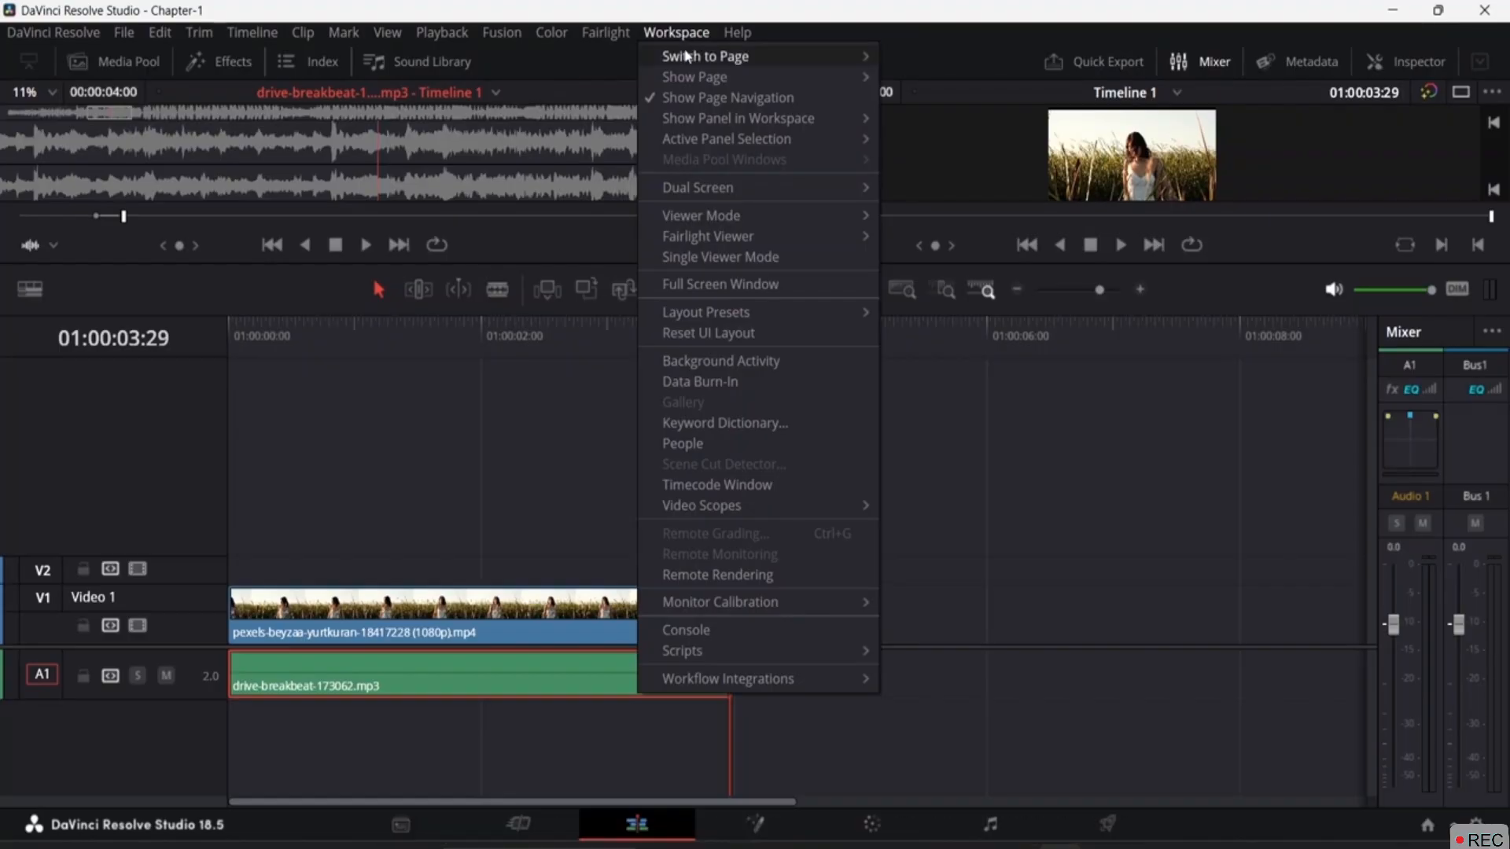
click(721, 339)
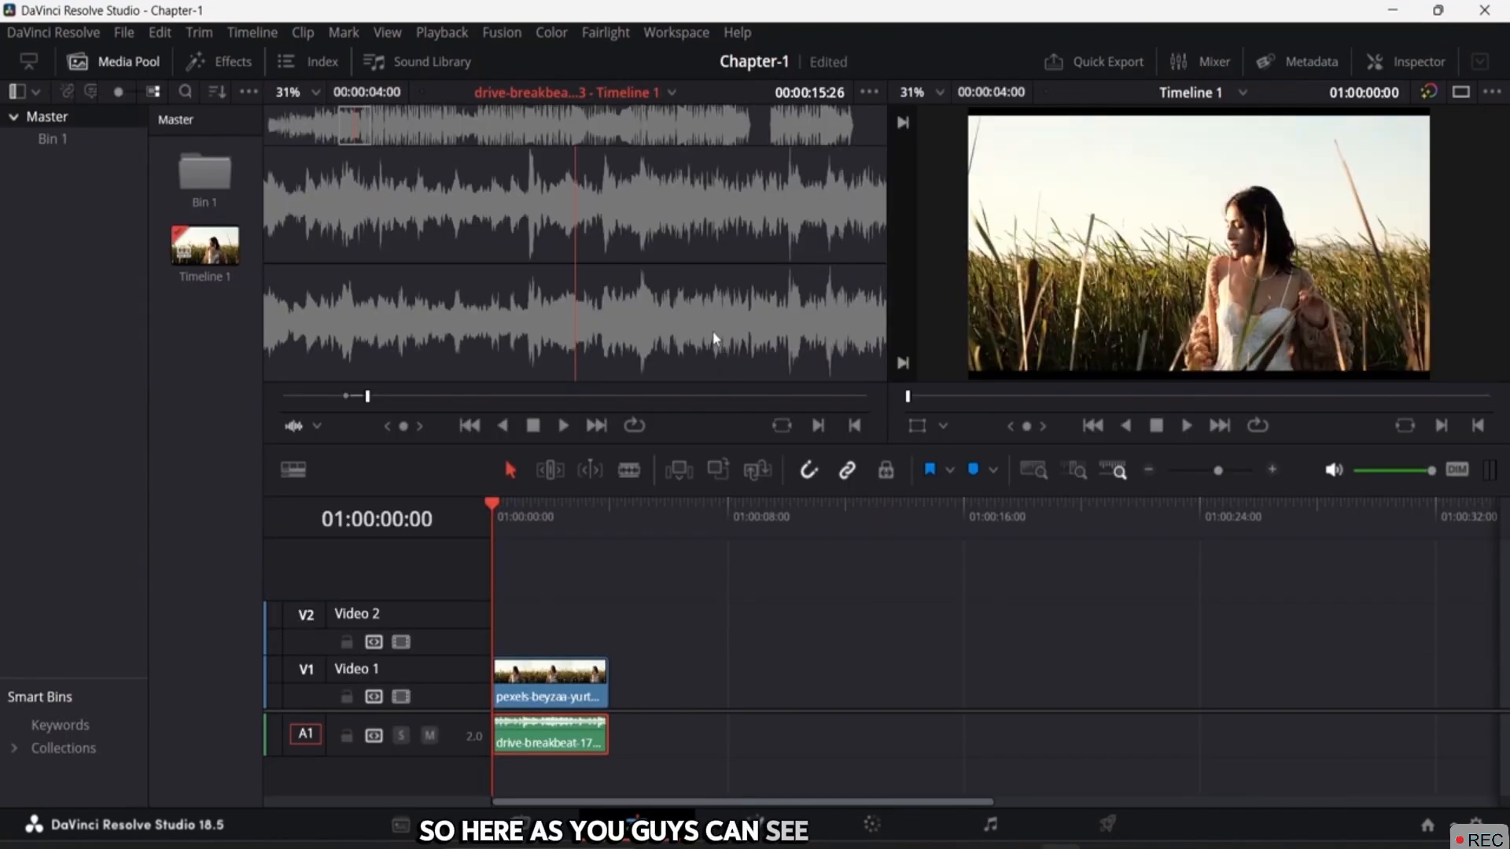
click(106, 64)
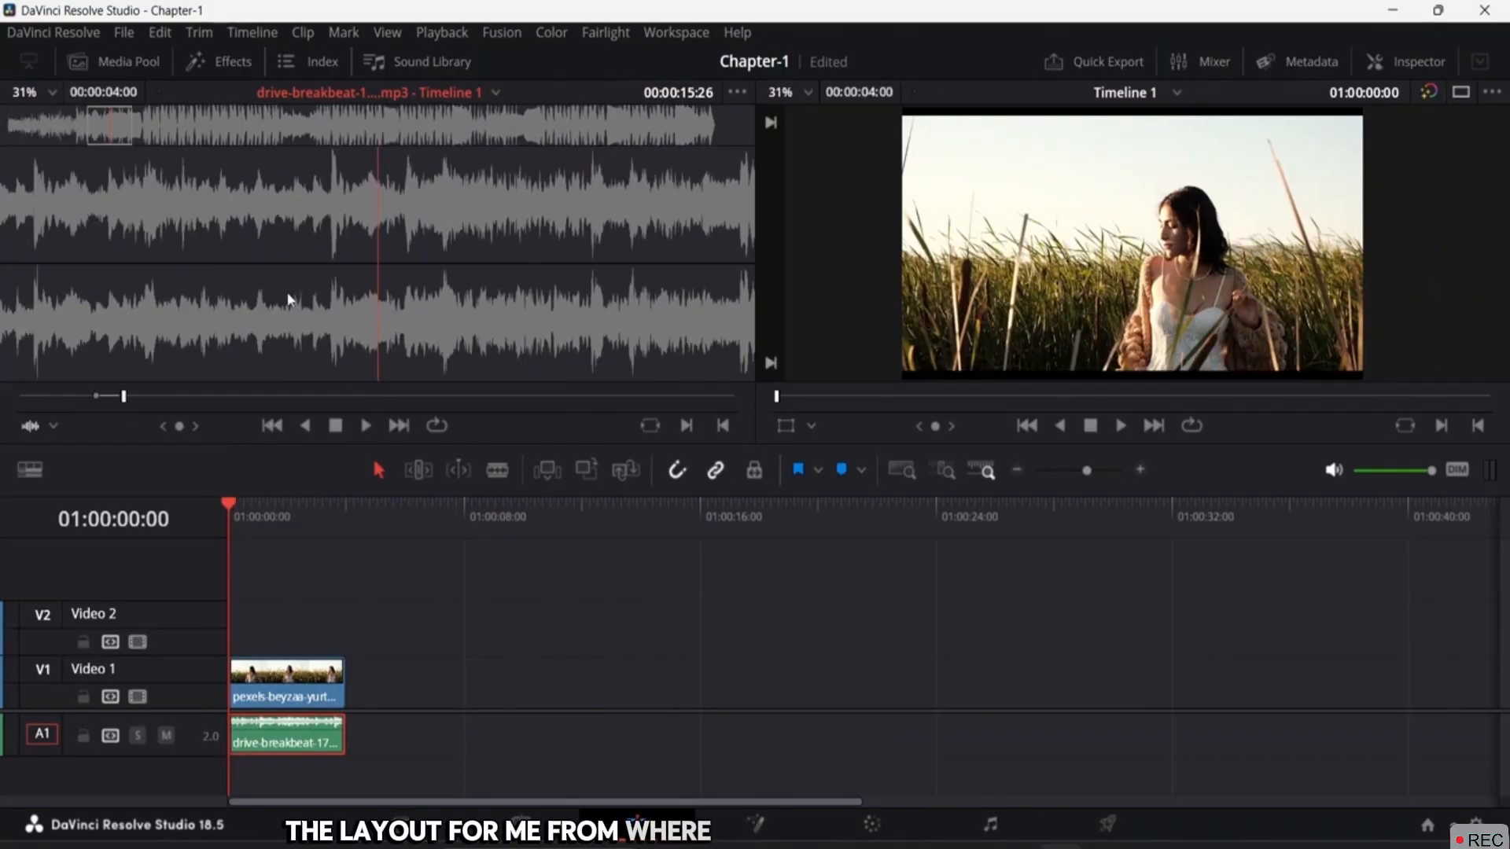